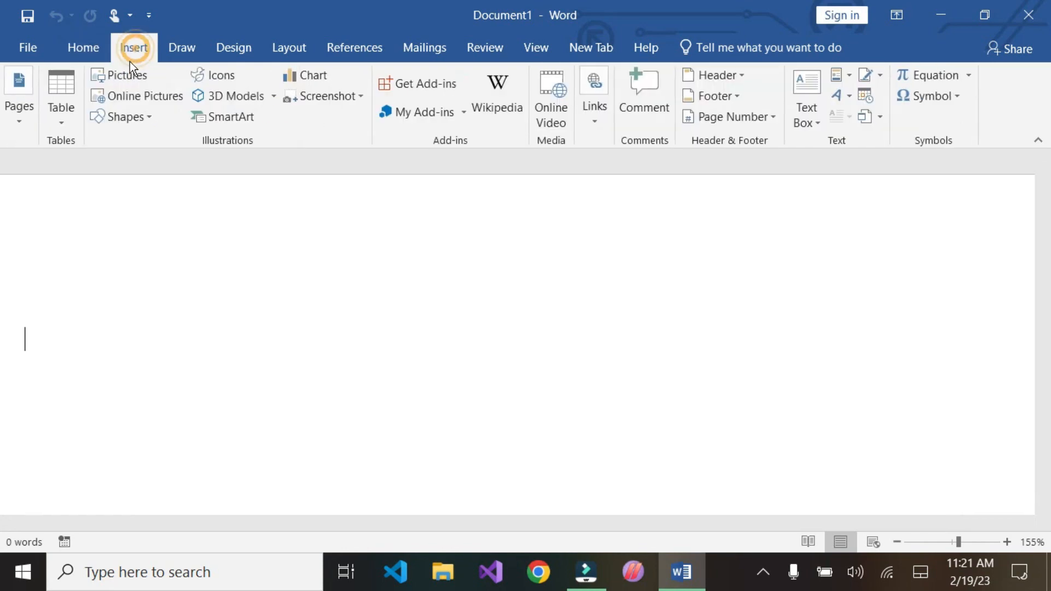
Draw an oval near the page's upper left and adjust it to about 1.48 inches high and 1.72 inches wide
left_click(137, 119)
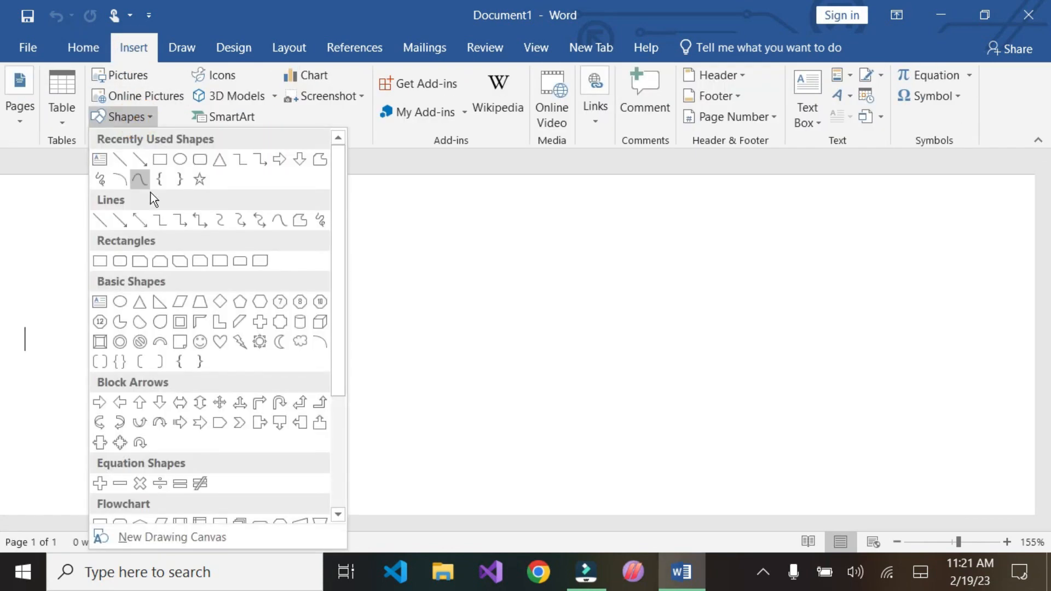
left_click(180, 164)
left_click_drag(211, 222, 422, 433)
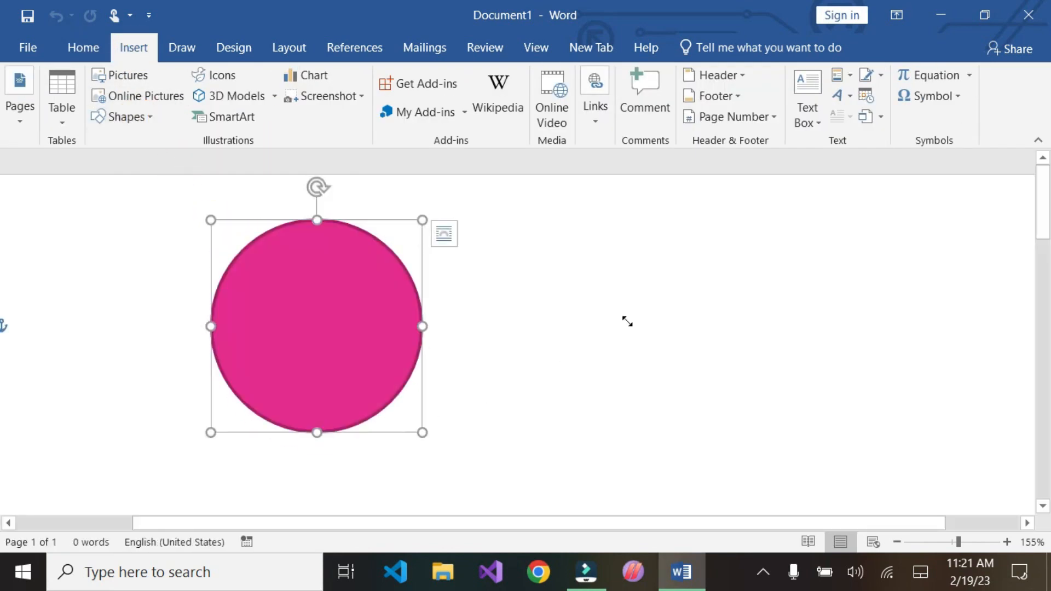
scroll(624, 317, "down", 4)
mouse_move(413, 269)
left_mouse_down()
mouse_move(358, 309)
mouse_move(253, 314)
mouse_move(234, 337)
left_mouse_up()
left_click_drag(312, 330, 339, 331)
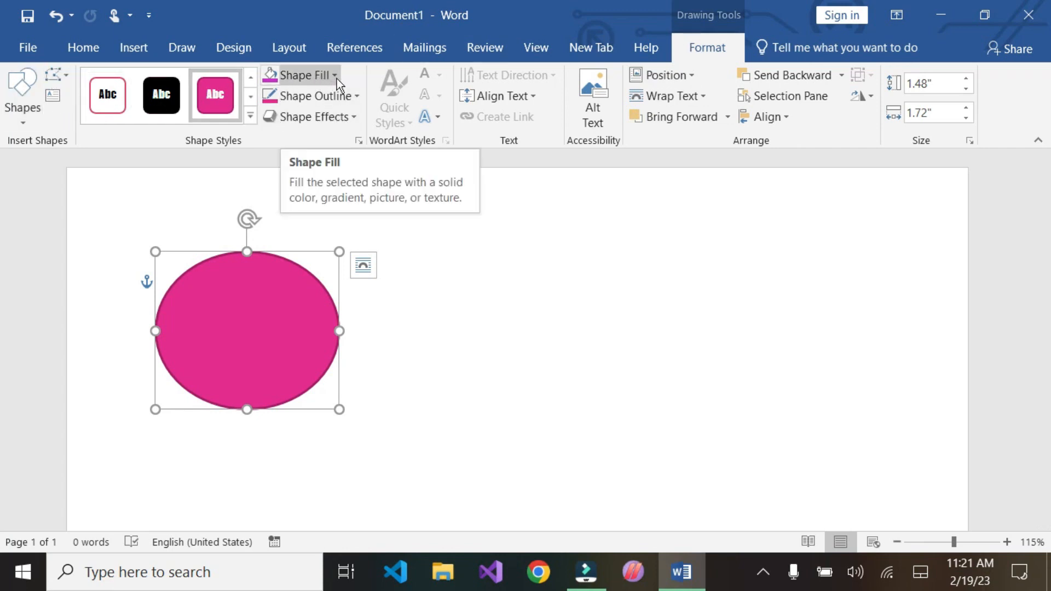
Try a parallel 3-D rotation effect on the pink oval, and reset it to No Rotation
left_click(353, 116)
mouse_move(340, 398)
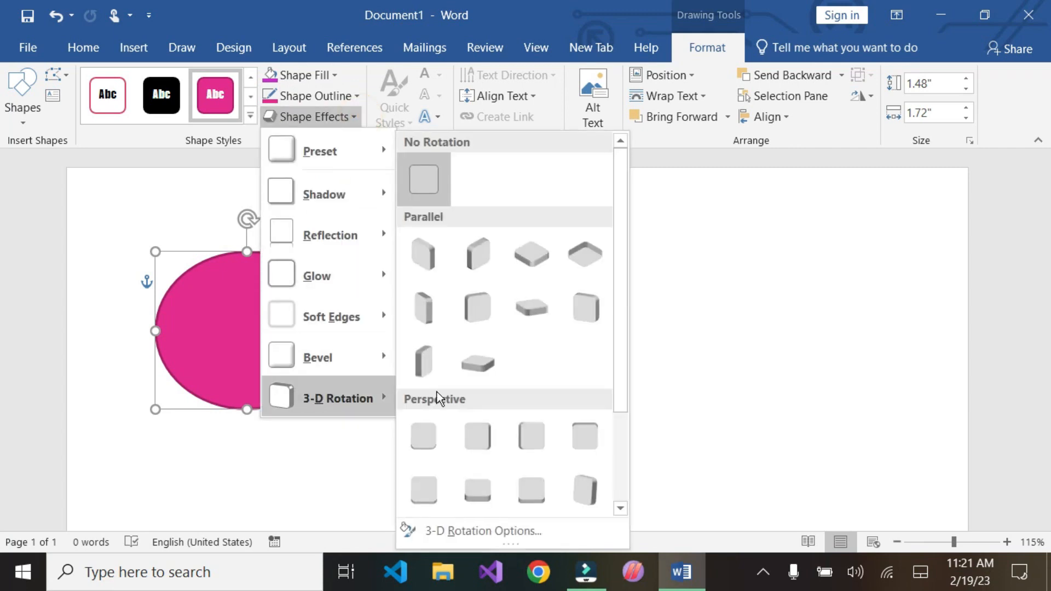
left_click(434, 356)
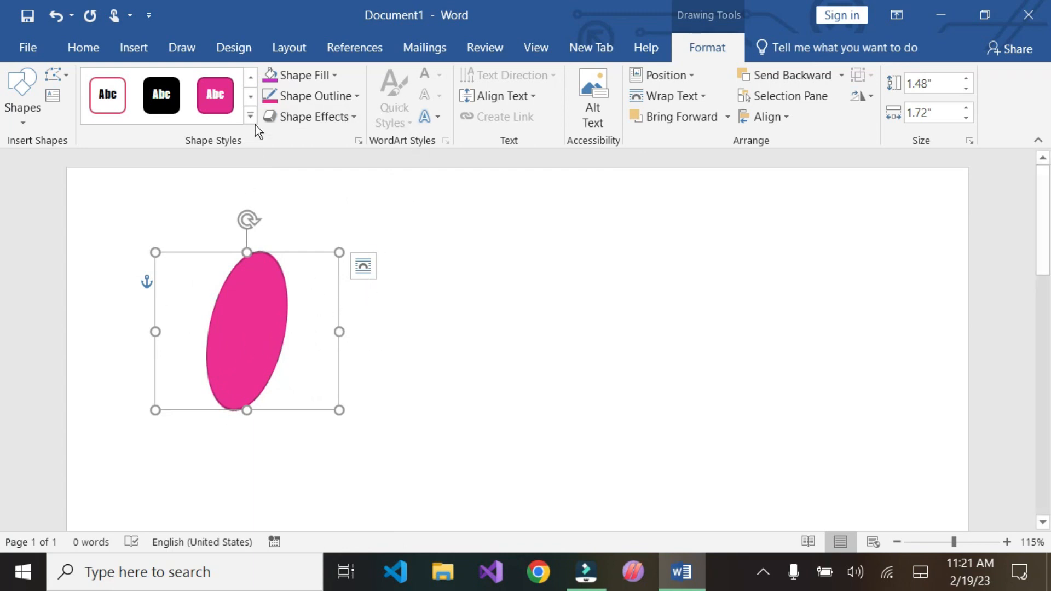
left_click(335, 116)
mouse_move(334, 398)
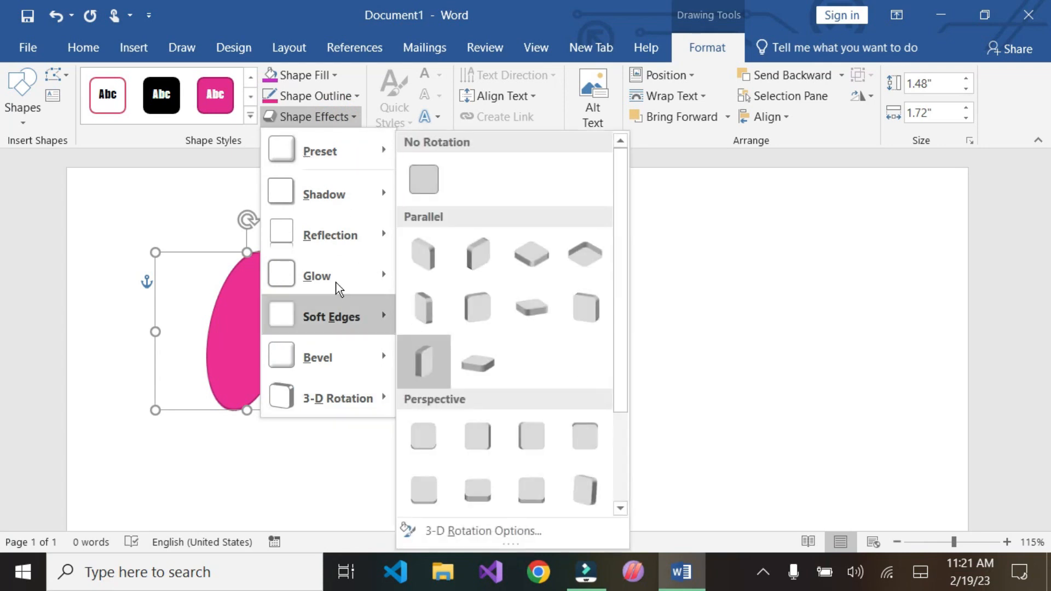
left_click(409, 183)
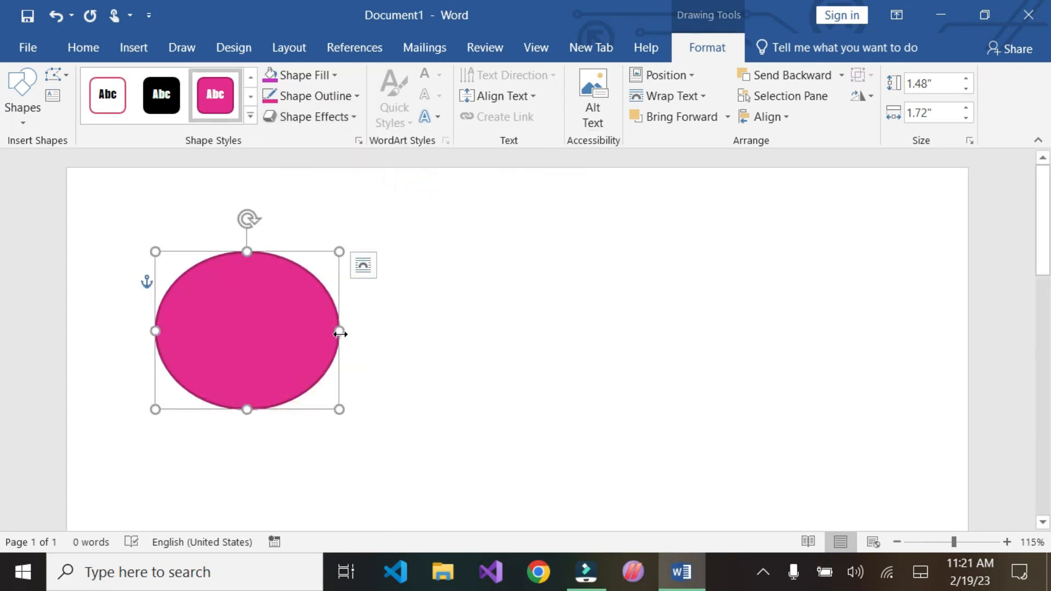
Stretch the pink oval to about 2.33 inches wide and deselect it
left_click_drag(339, 331, 403, 330)
left_click(485, 314)
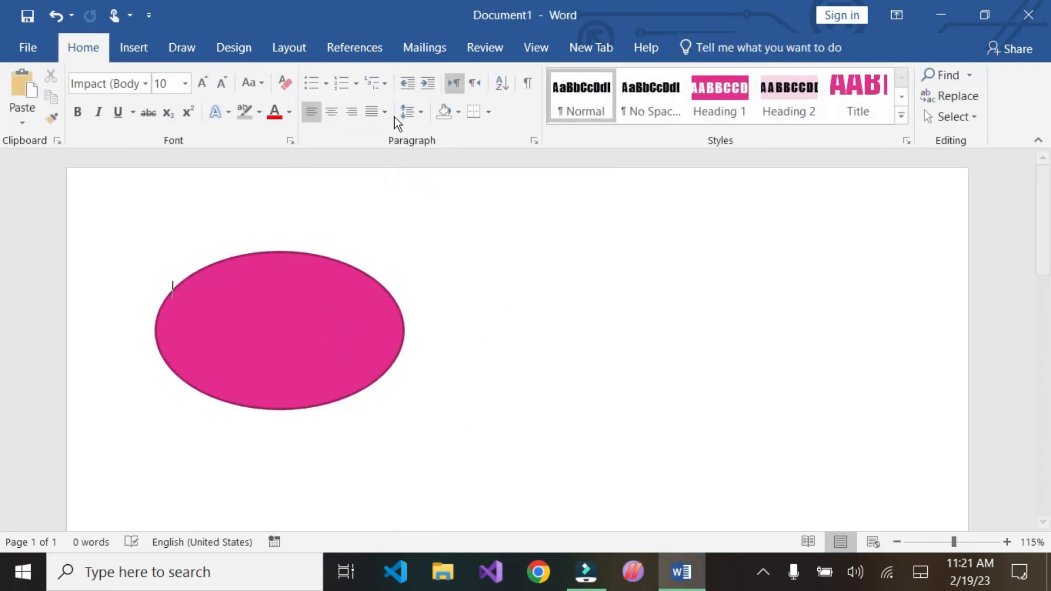
Draw a rectangle beside the oval, about 1.36 inches high and 2.75 inches wide
left_click(319, 335)
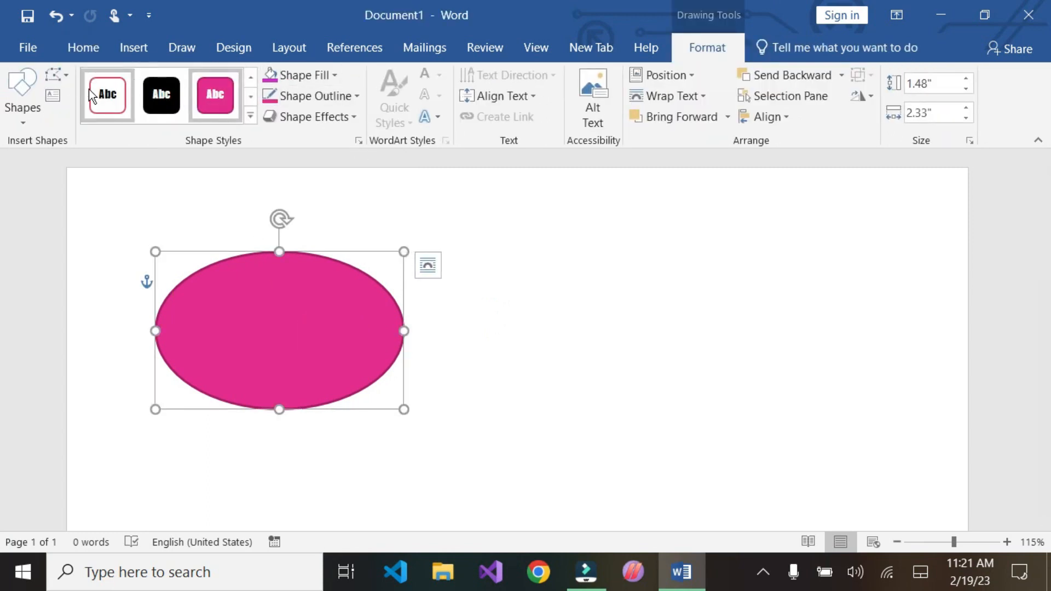
left_click(20, 116)
left_click(74, 162)
left_click_drag(575, 283, 808, 427)
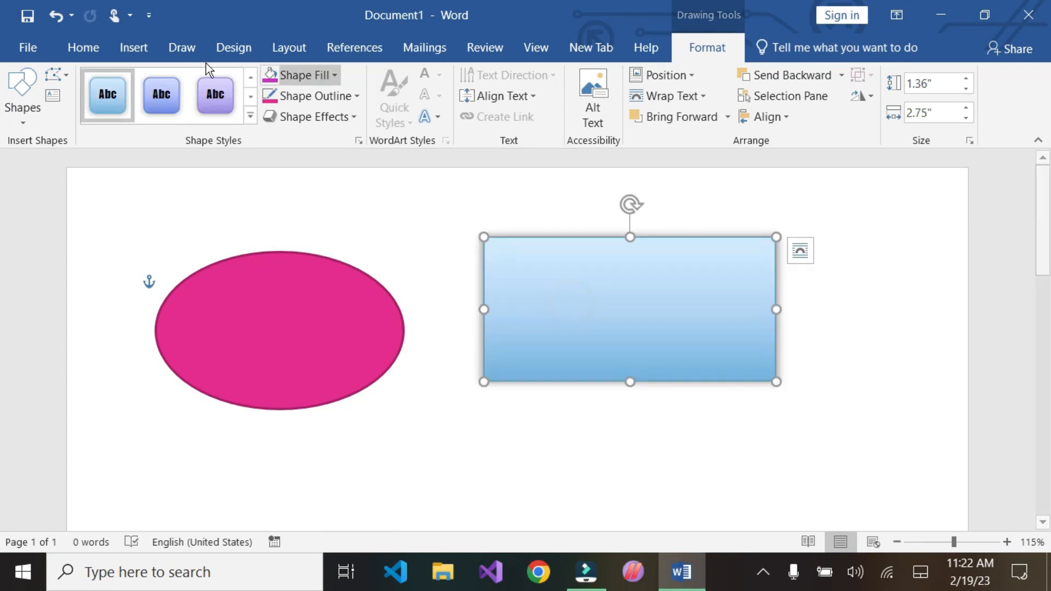
Draw a text box about 3.79 inches wide and 0.59 inches high below the shapes, containing HI TECH SS
left_click(128, 45)
left_click(813, 114)
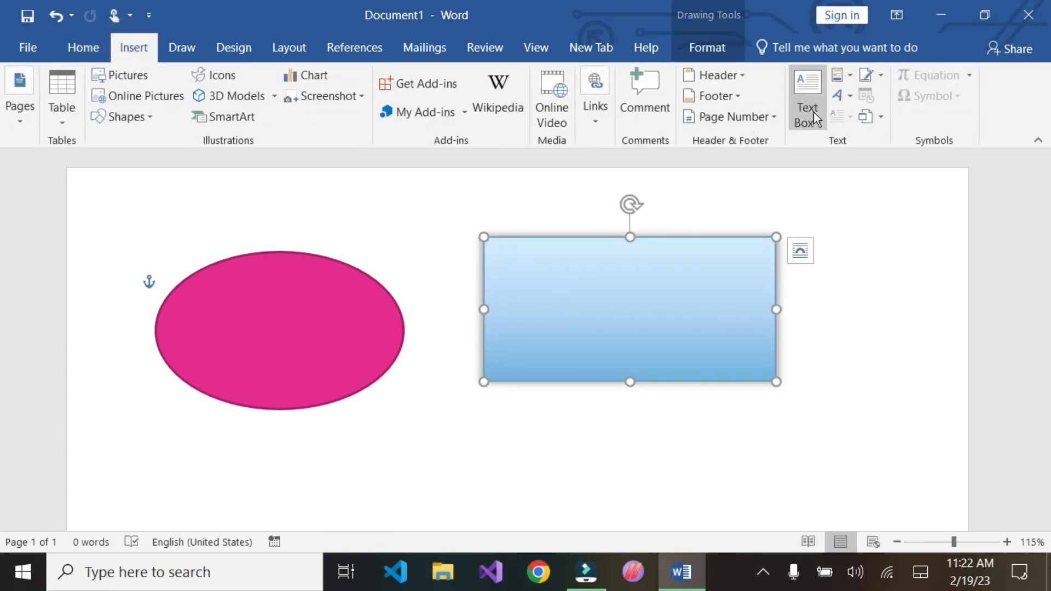
left_click(703, 513)
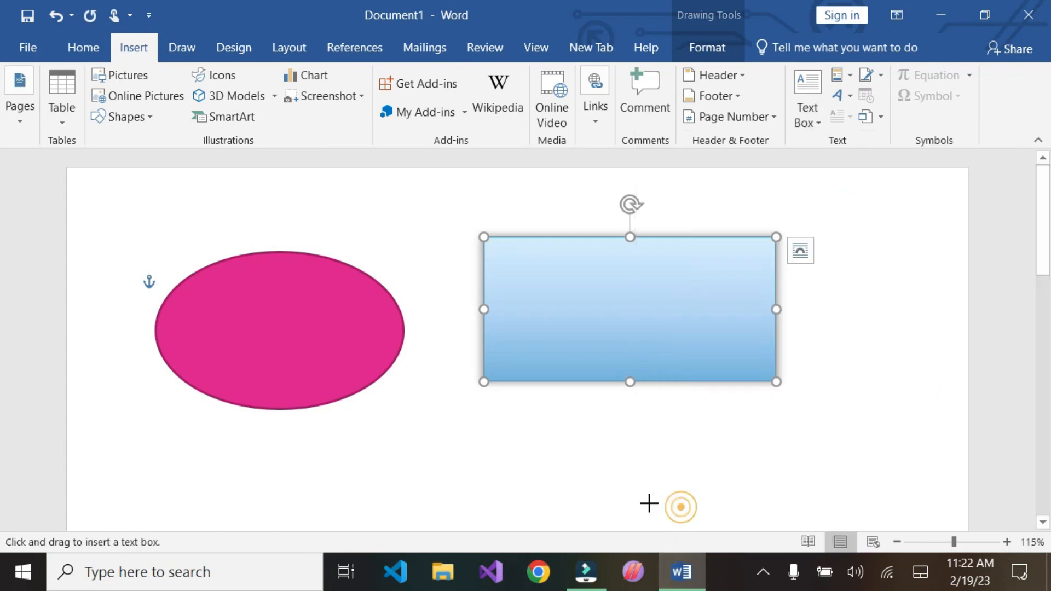
left_click_drag(246, 432, 649, 495)
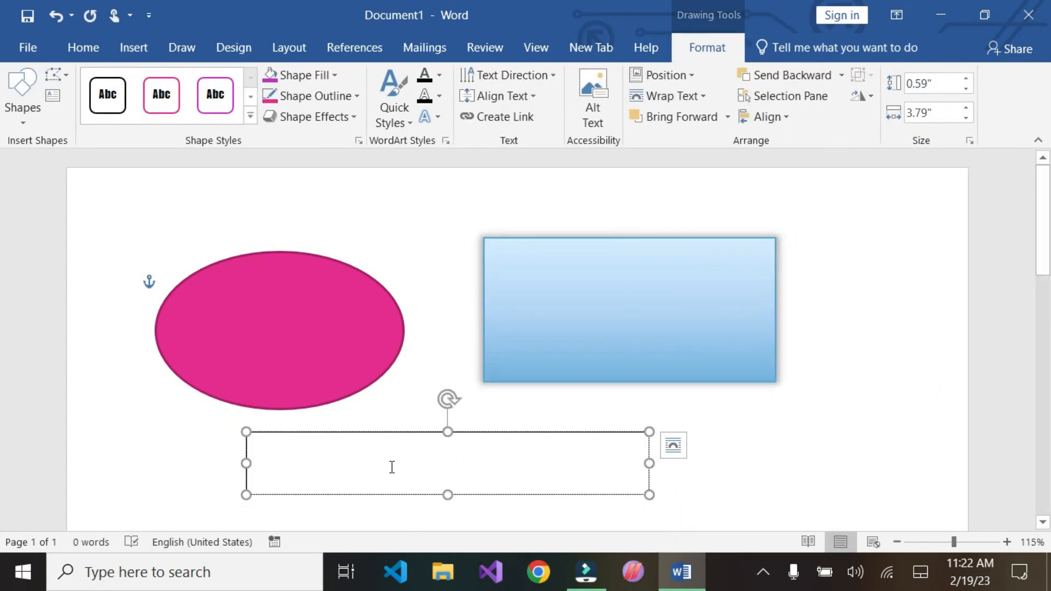
type("HI TECH SS")
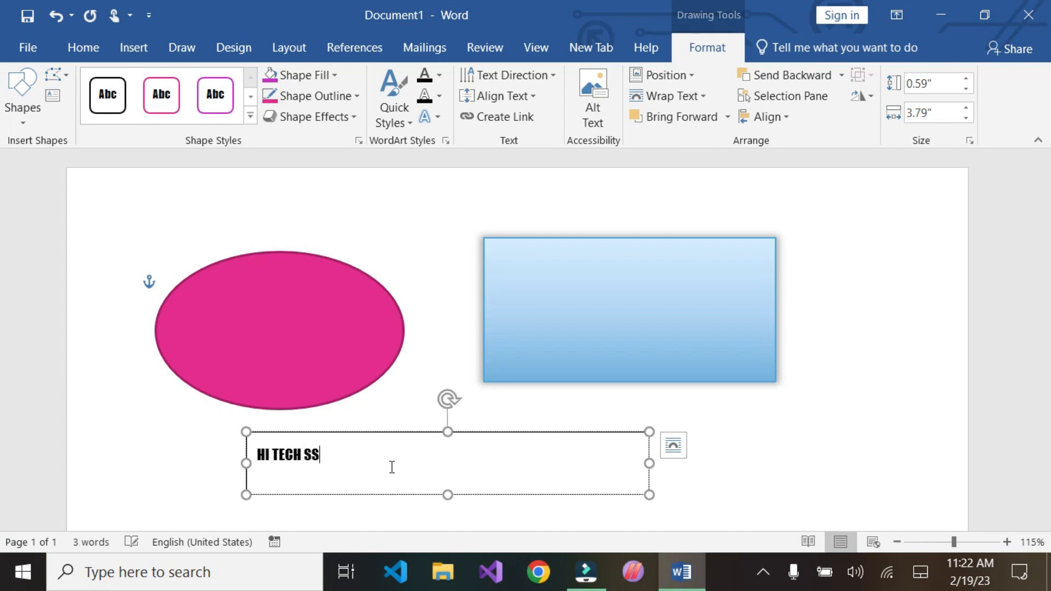
Apply the Square warp text transform to the HI TECH SS text box
key("ctrl+a")
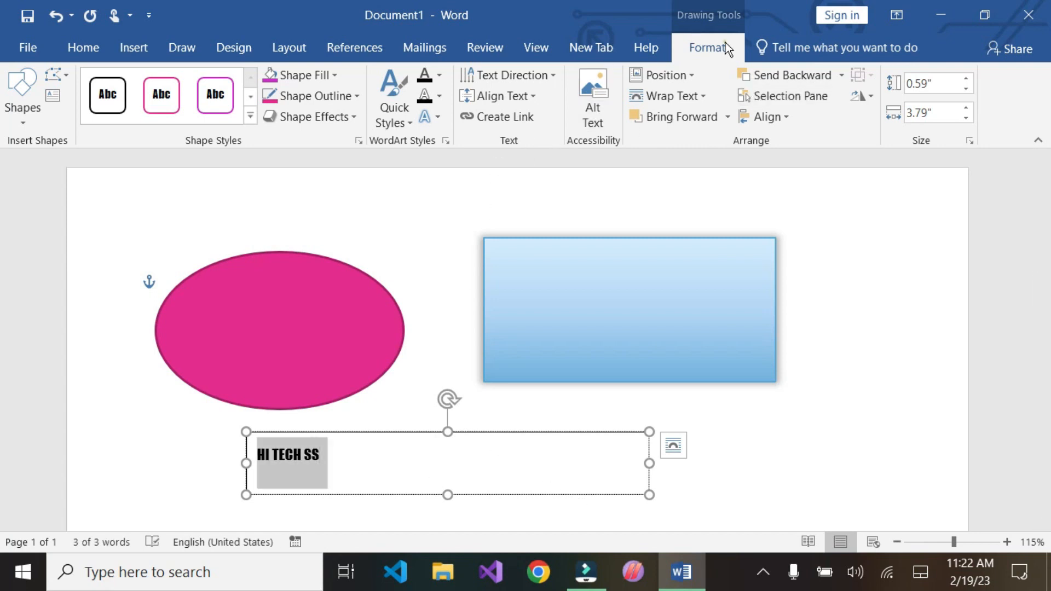
left_click(583, 477)
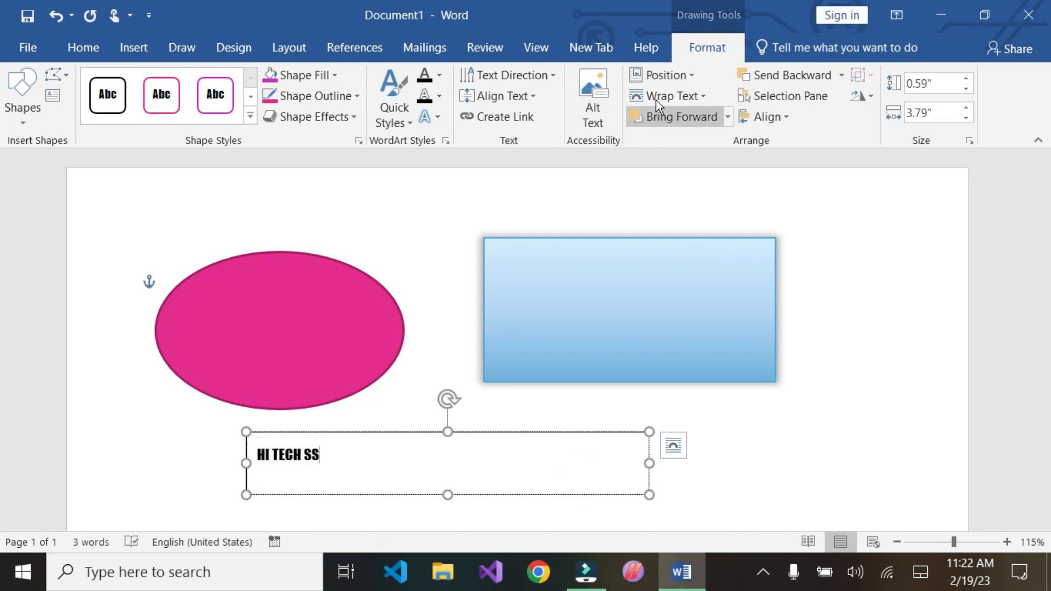
left_click(429, 119)
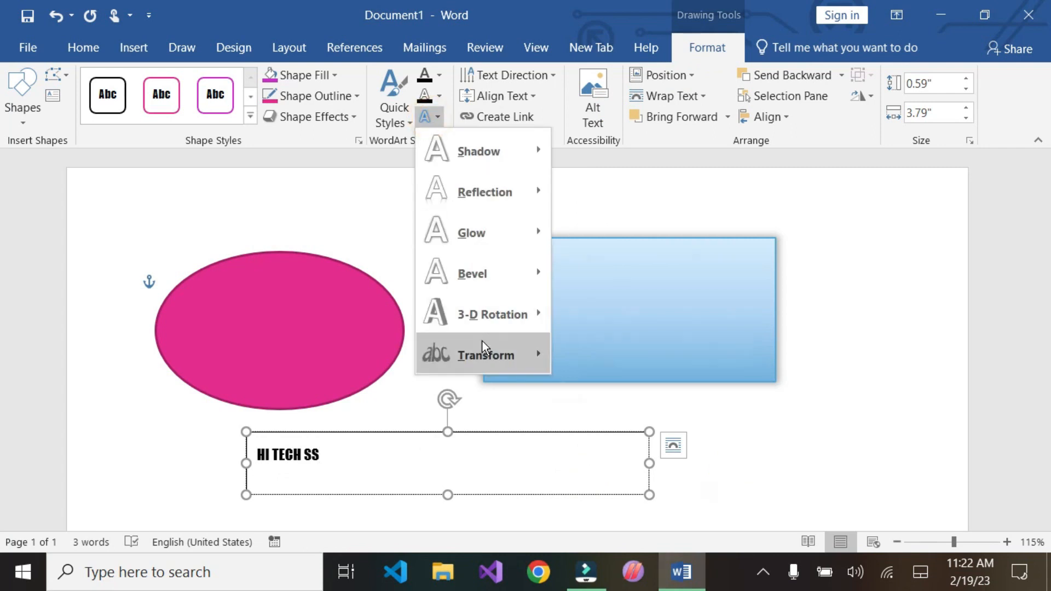
mouse_move(502, 354)
left_click(572, 363)
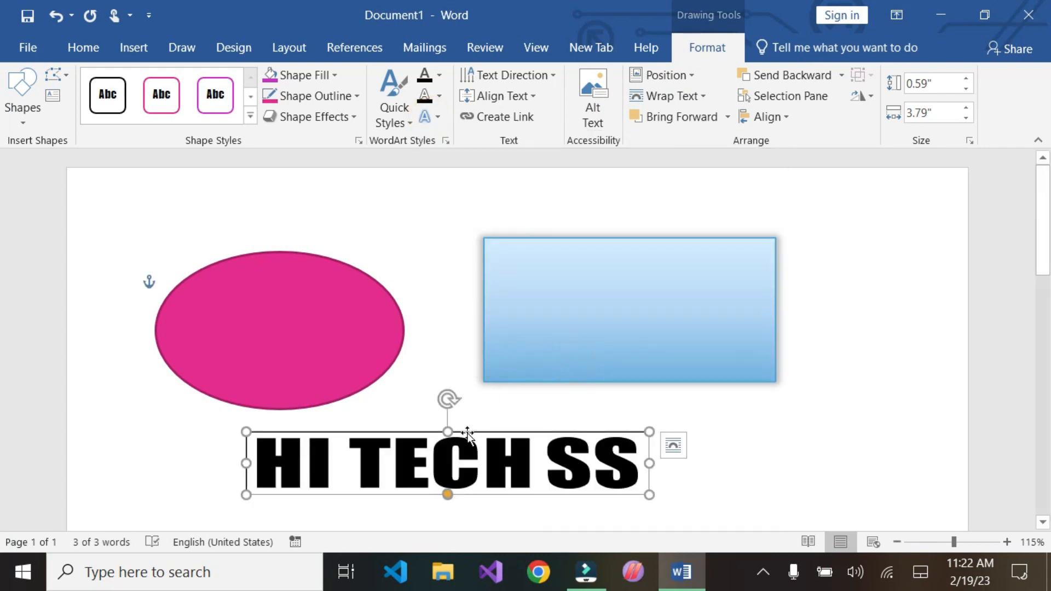
Enlarge the HI TECH SS text box over the shapes to about 2.35 inches high and 7.91 inches wide
left_click_drag(488, 427, 580, 237)
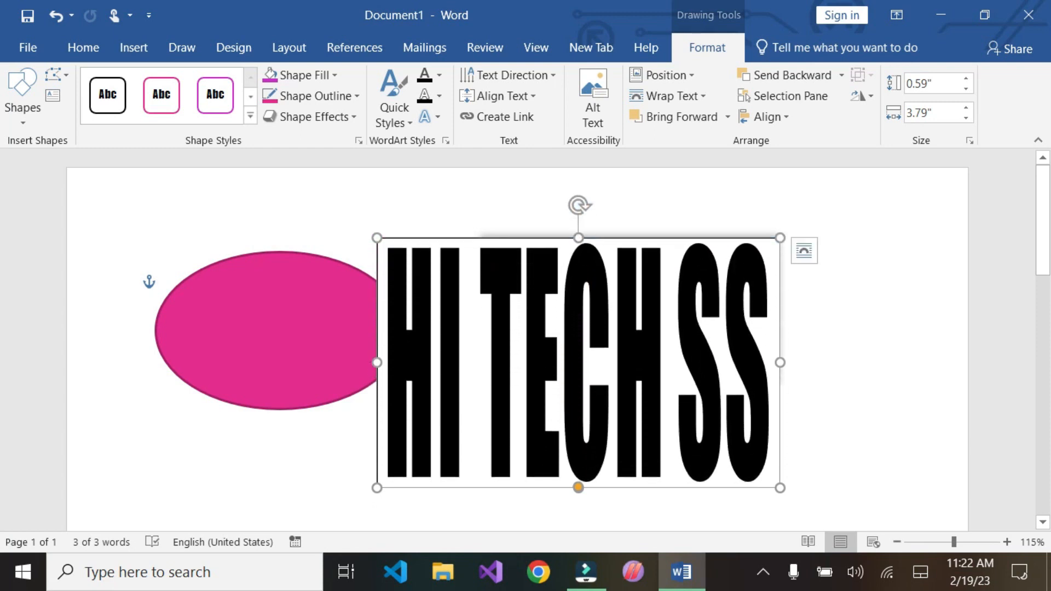
left_click_drag(784, 359, 961, 362)
left_click_drag(376, 359, 120, 361)
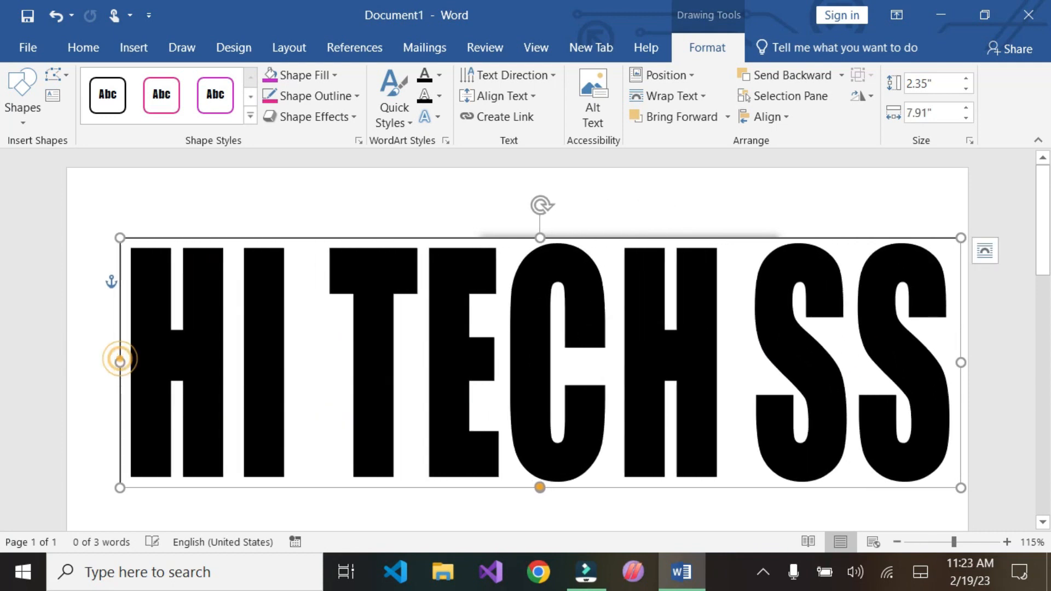
Apply the white WordArt style with magenta outline and hard shadow to the text, and widen its box to about 8.35 inches
left_click(402, 120)
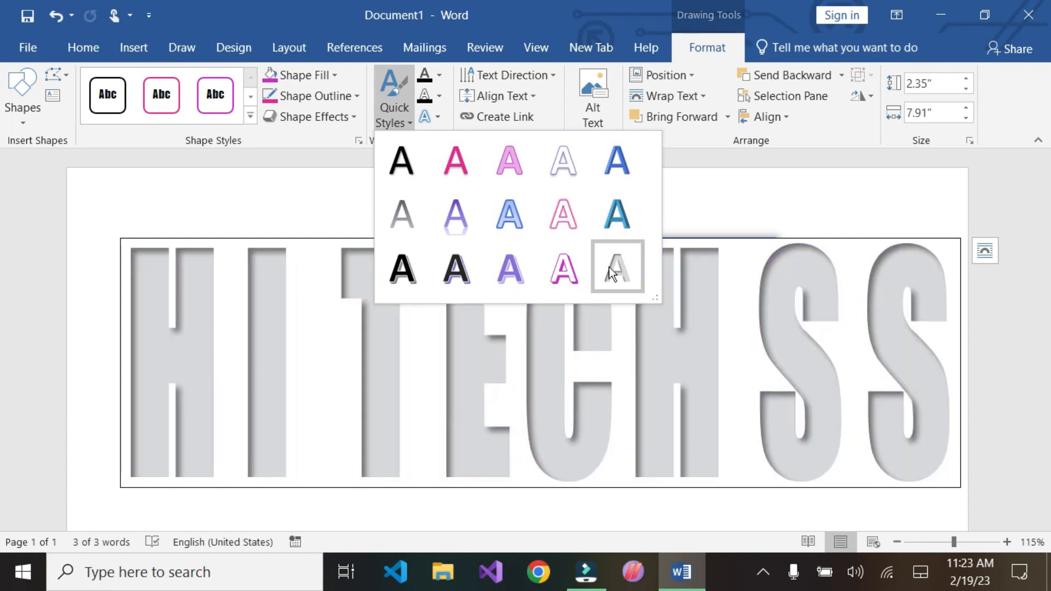
left_click(576, 268)
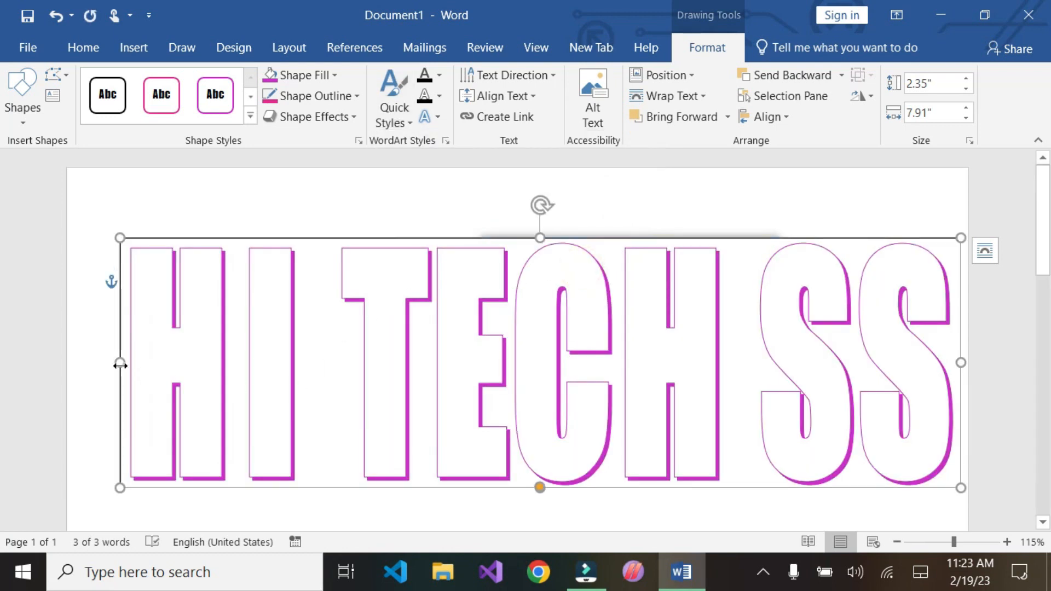
left_click_drag(118, 363, 73, 362)
Change the font of the HI TECH SS text to Algerian
left_click(278, 366)
key("ctrl+a")
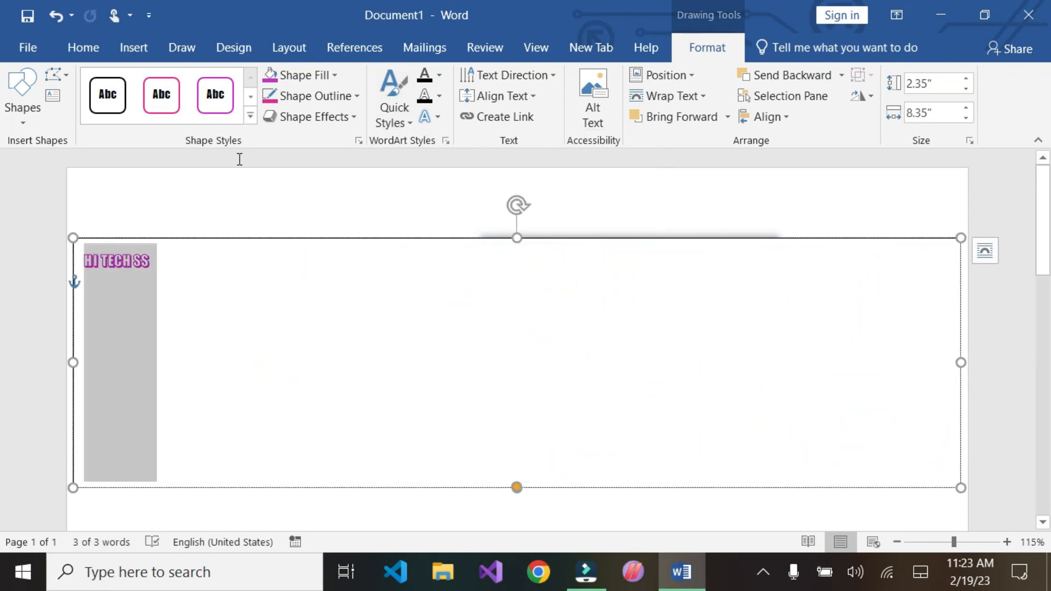
left_click(80, 47)
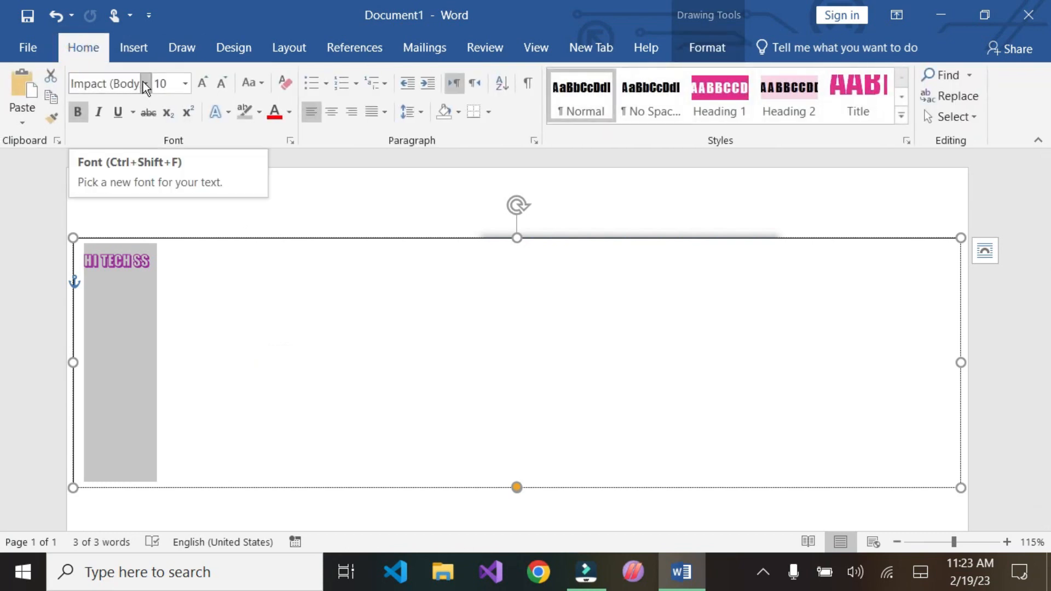
left_click(144, 82)
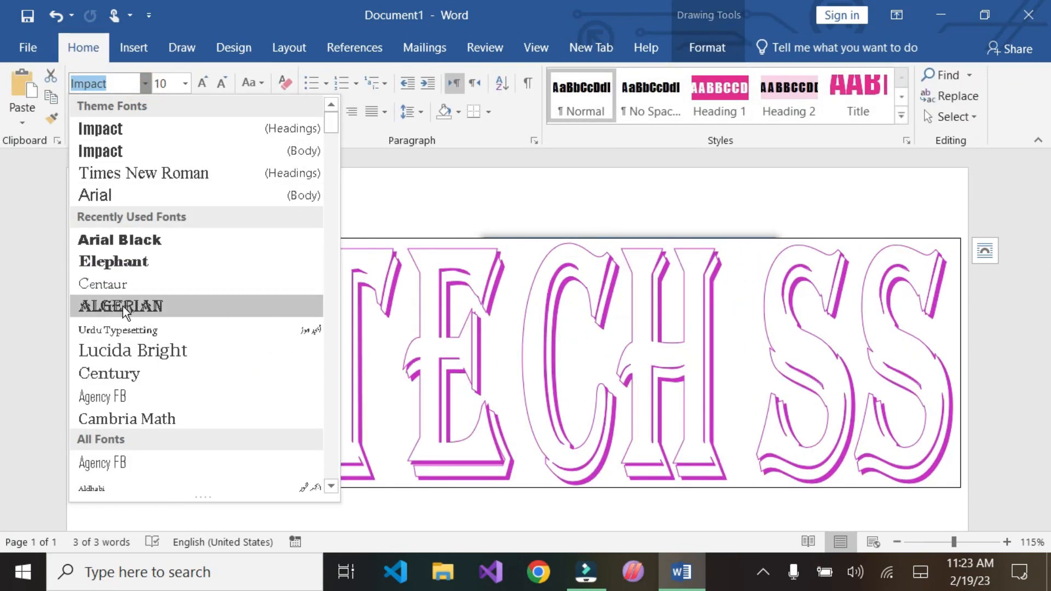
left_click(123, 306)
left_click(295, 343)
left_click(317, 463)
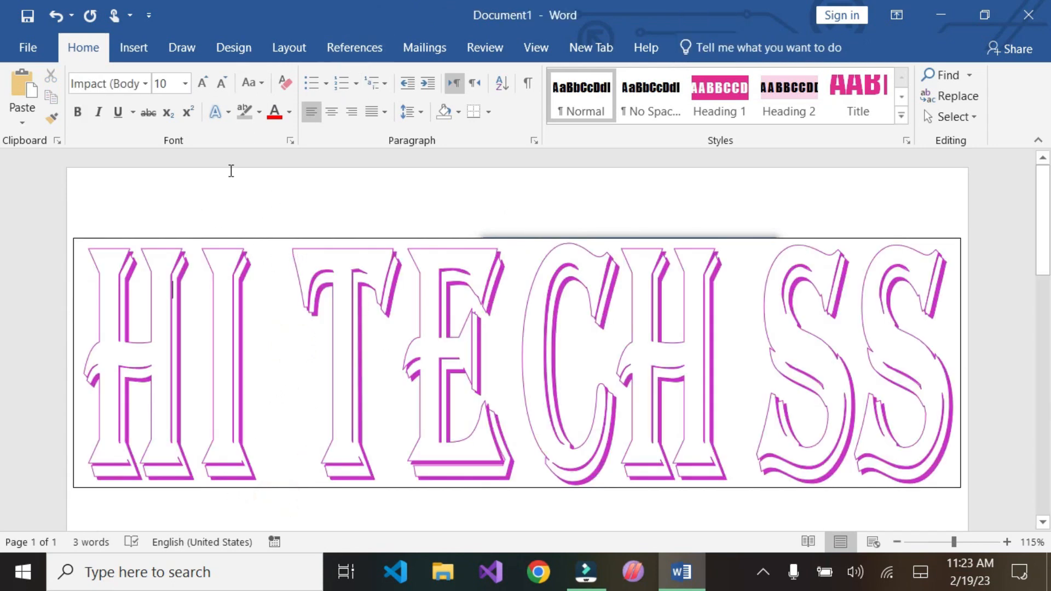
left_click(254, 270)
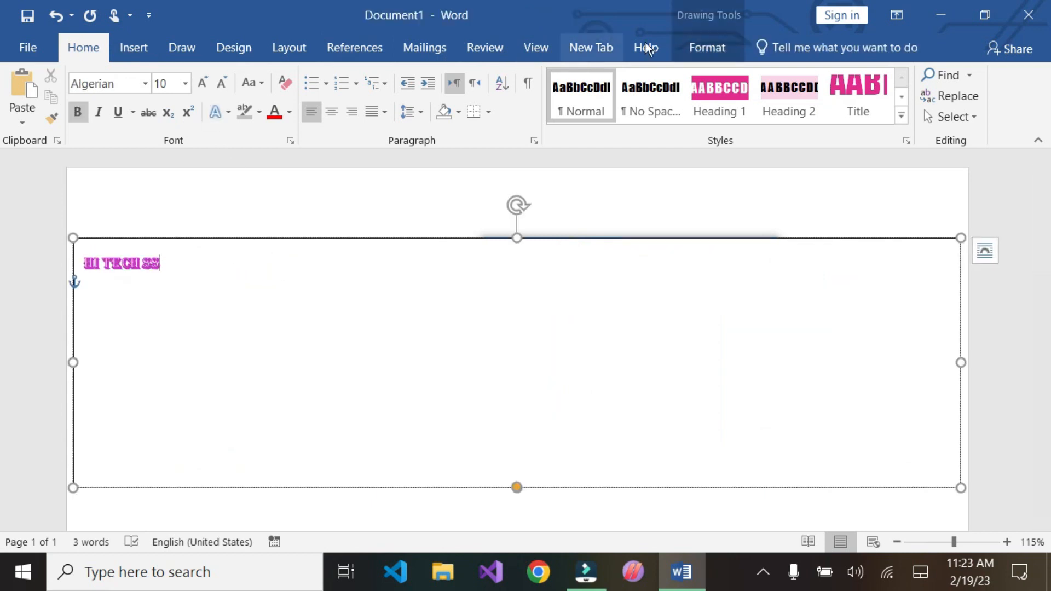
left_click(731, 47)
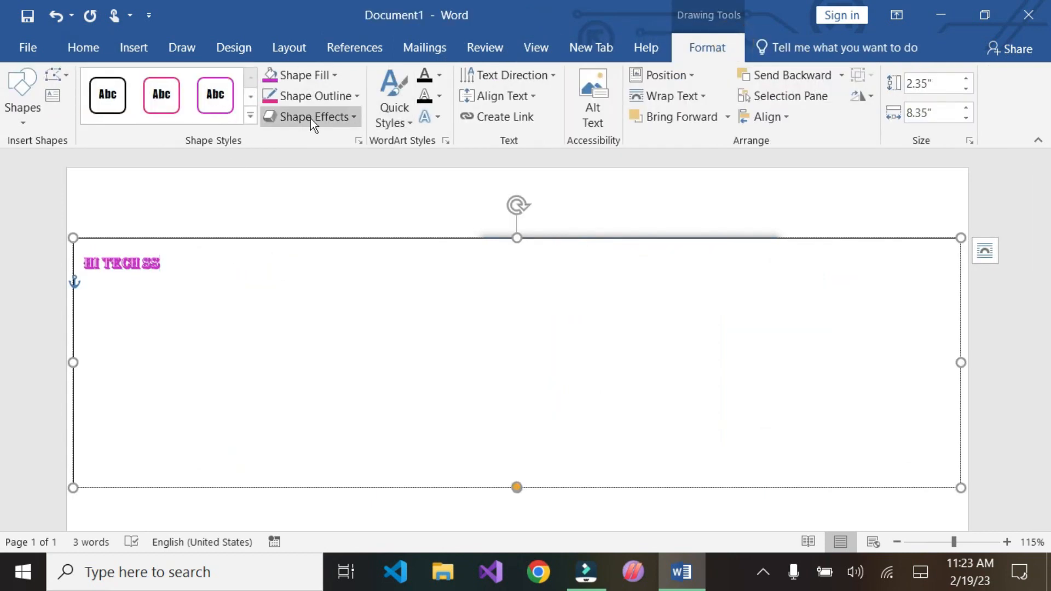
left_click(395, 116)
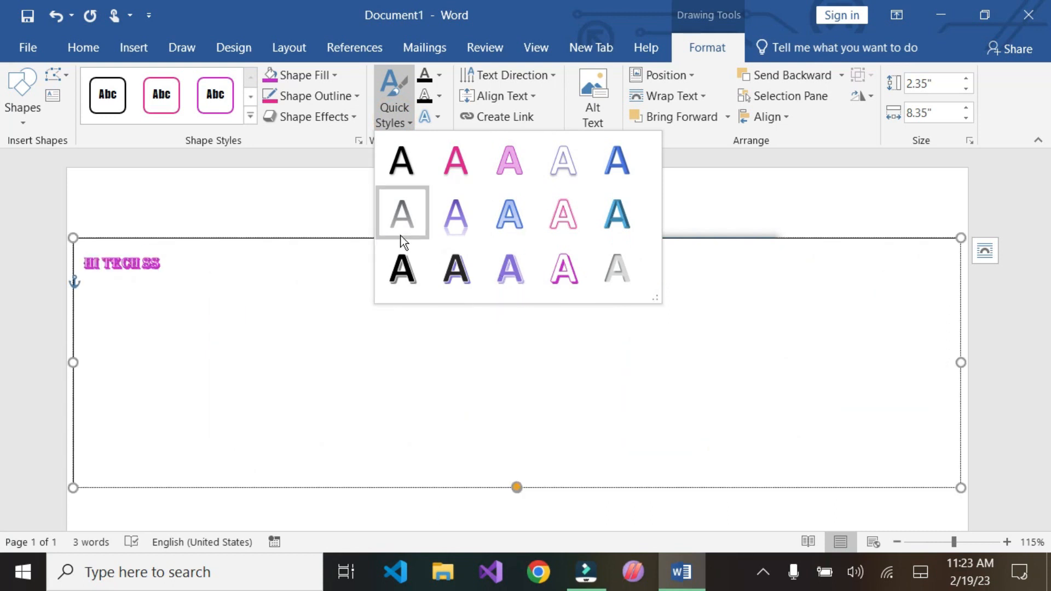
left_click(417, 346)
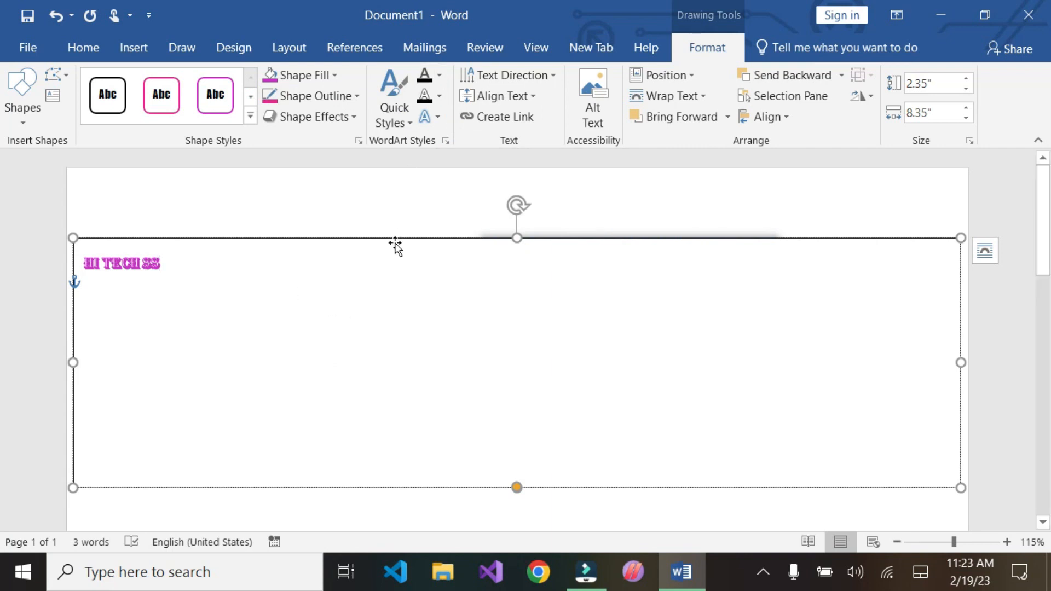
Move the HI TECH SS text box down the page below the oval and rectangle
left_click_drag(395, 242, 428, 528)
scroll(476, 427, "down", 5)
scroll(473, 364, "up", 5)
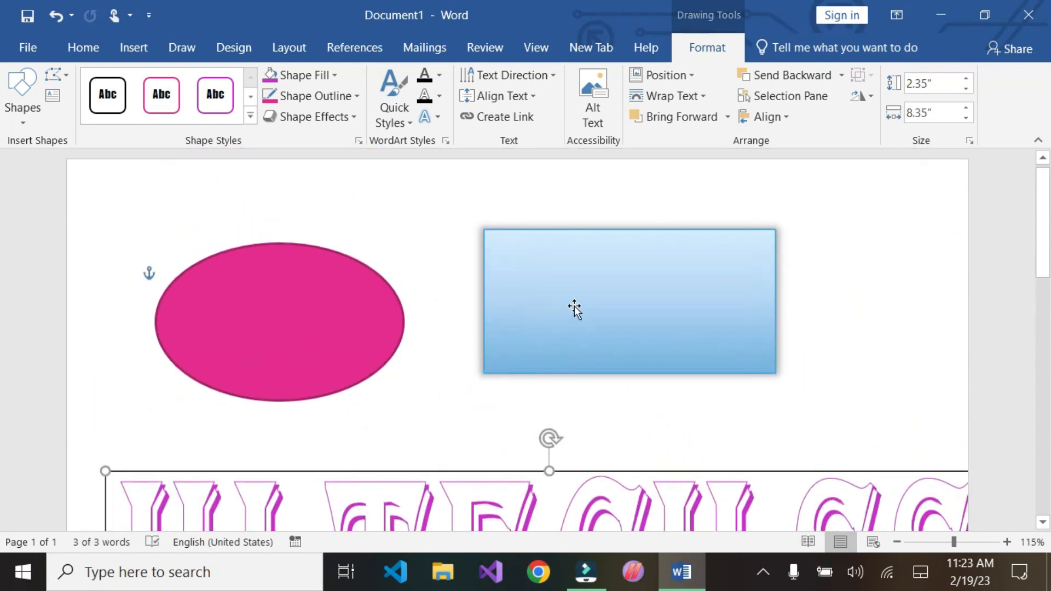
Apply an arched warp text transform to the blue rectangle
left_click(580, 302)
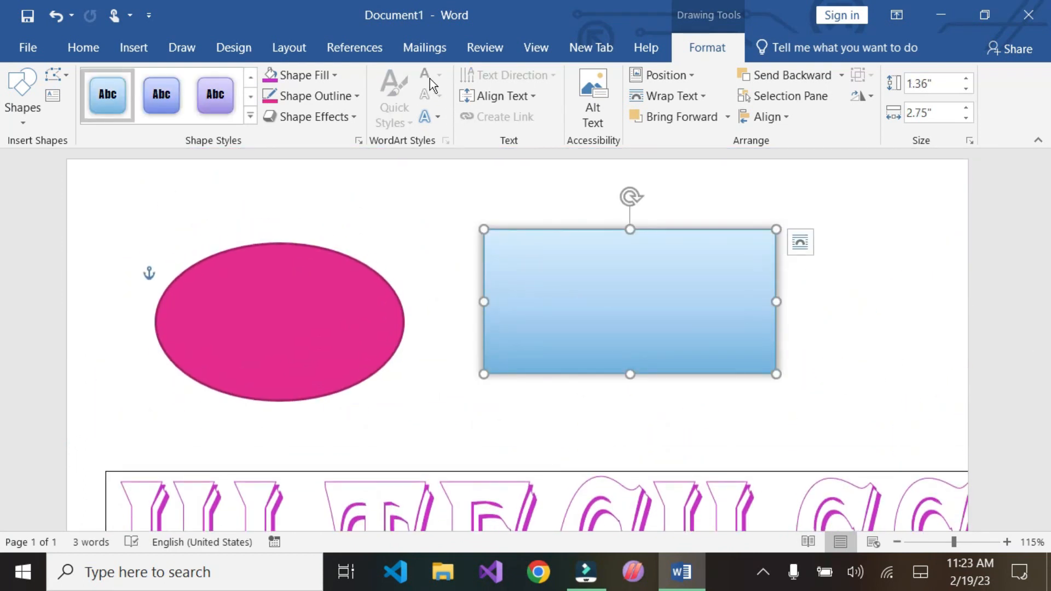
left_click(436, 118)
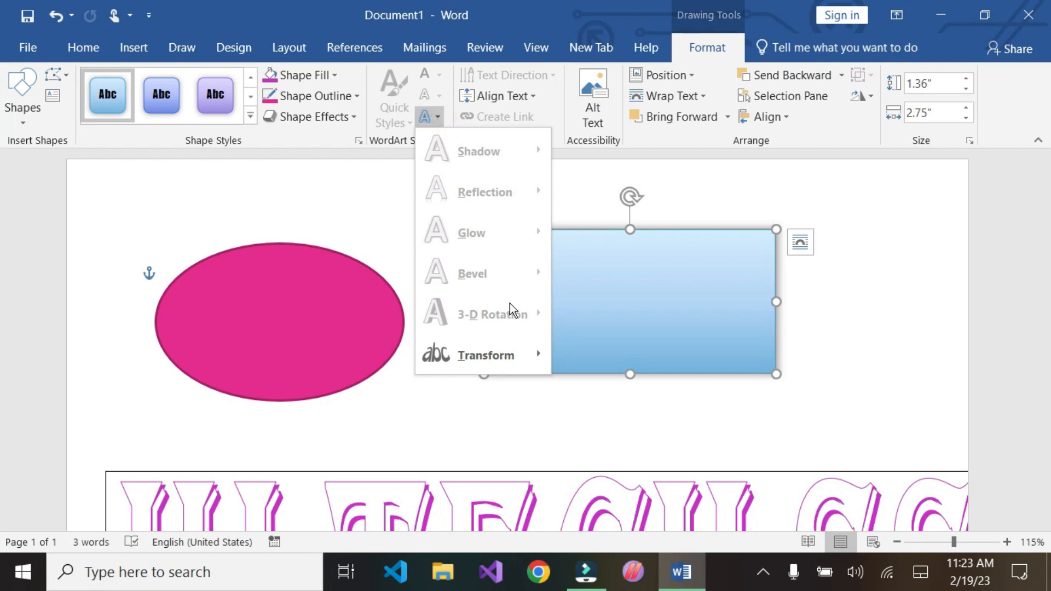
mouse_move(504, 359)
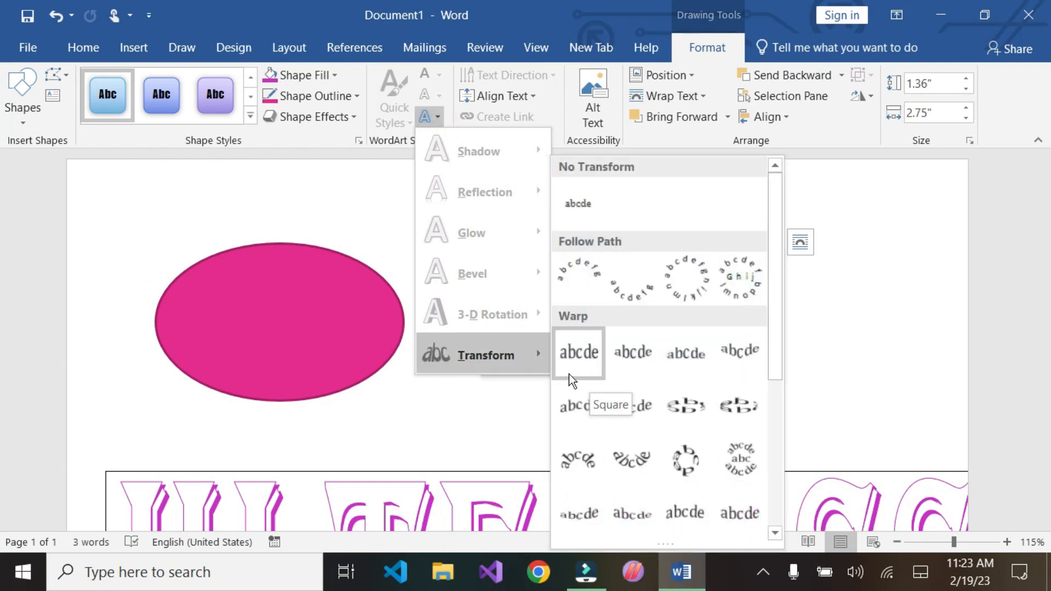
left_click(578, 448)
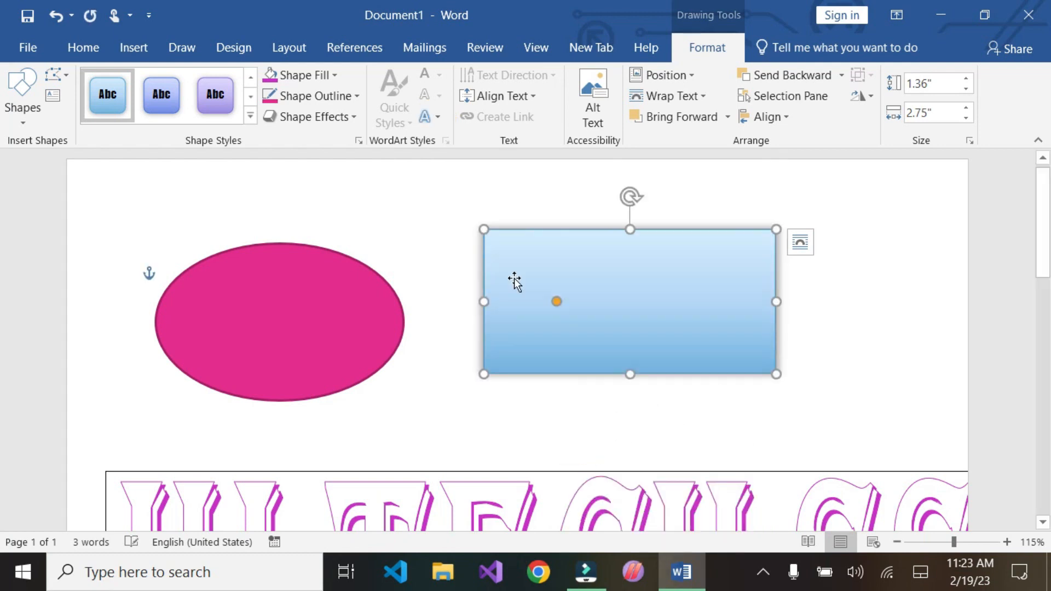
Set the text fill of the whole HI TECH SS text to the standard yellow colour
left_click(589, 304)
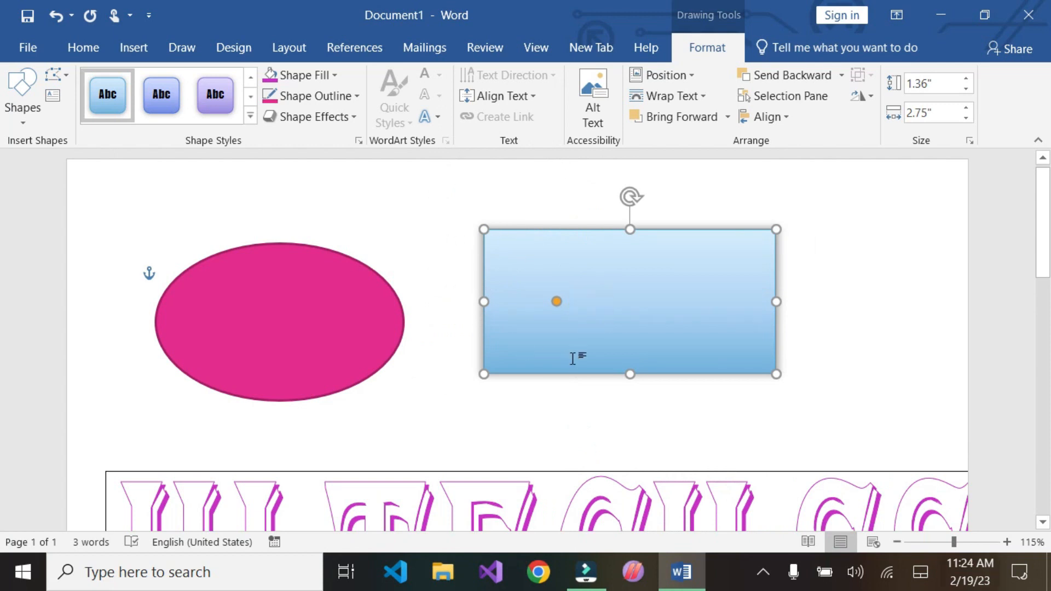
scroll(570, 356, "down", 5)
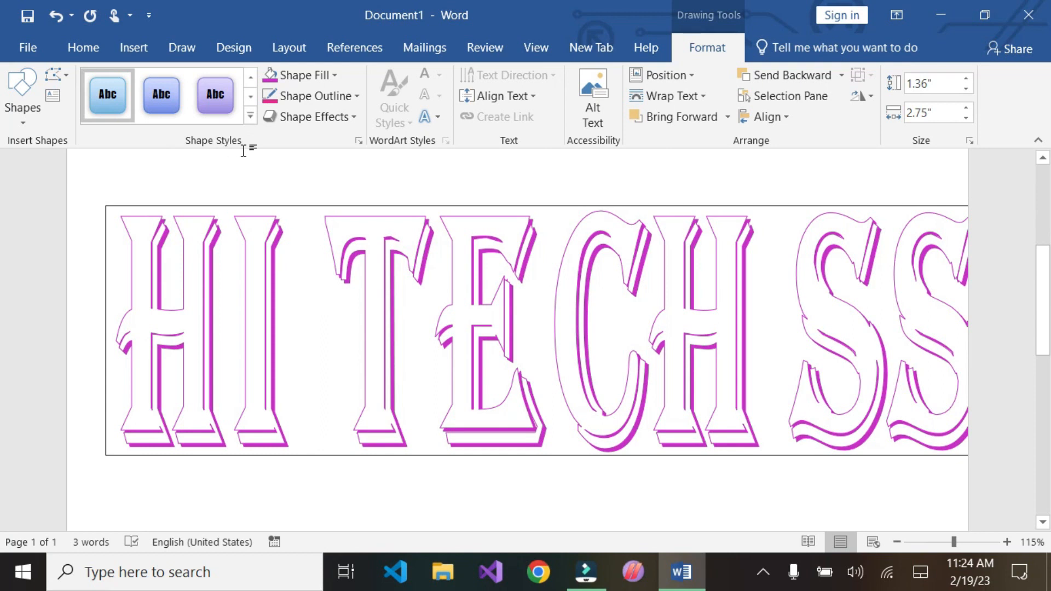
left_click(469, 298)
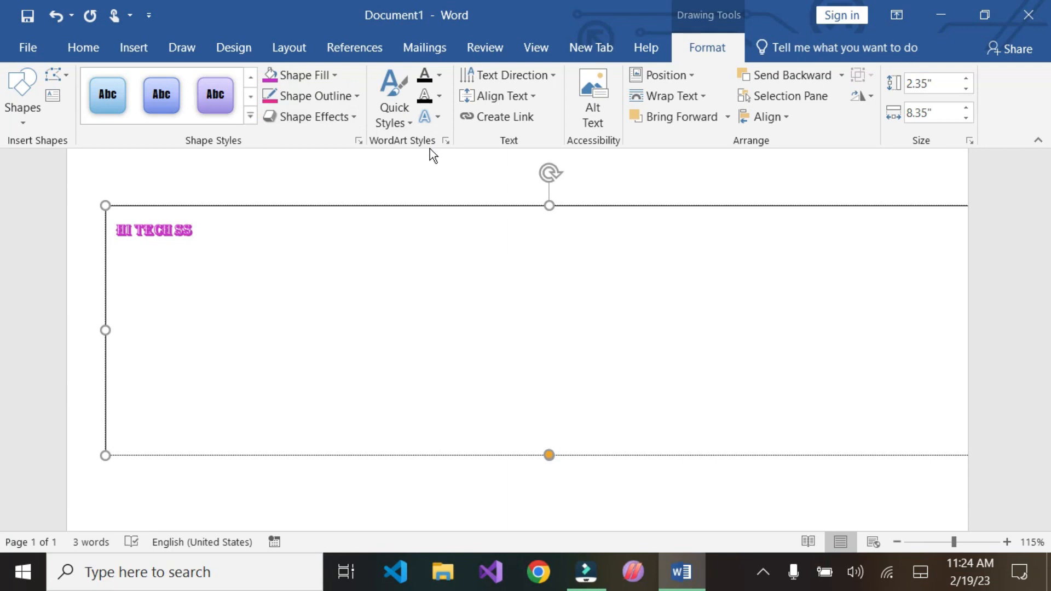
left_click(195, 274)
key("ctrl+a")
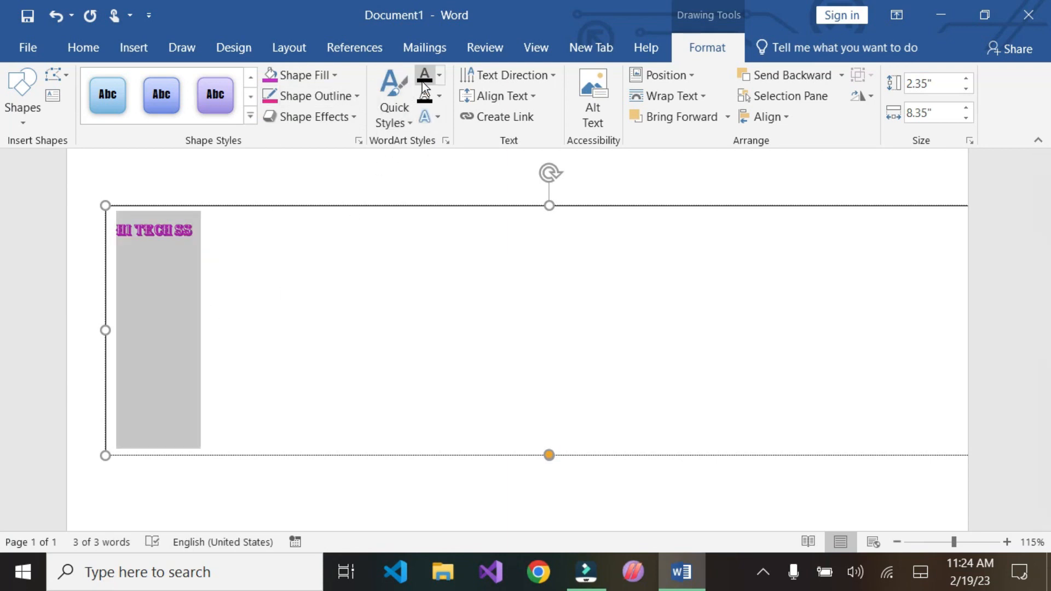
left_click(440, 75)
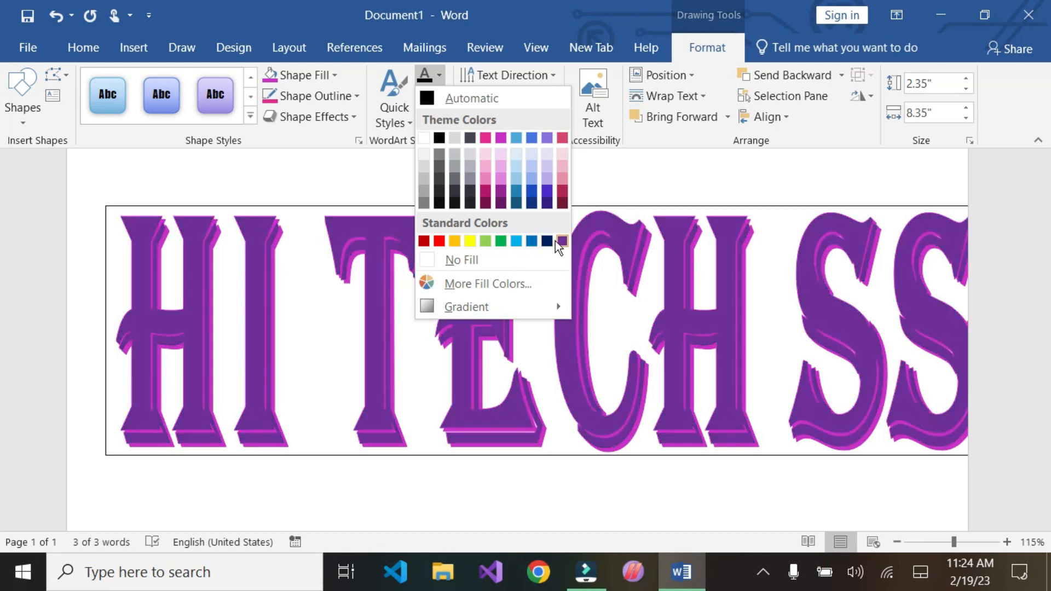
left_click(473, 239)
left_click(318, 493)
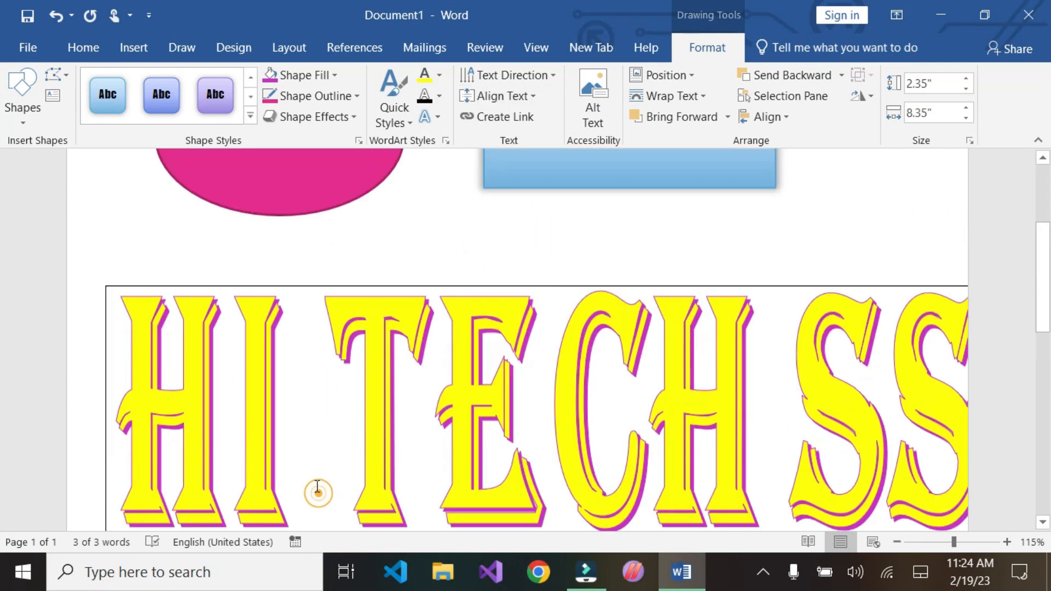
Change the fill of the HI TECH SS text to a bright pink picked from the additional fill colours
scroll(386, 344, "down", 3)
left_click(387, 338)
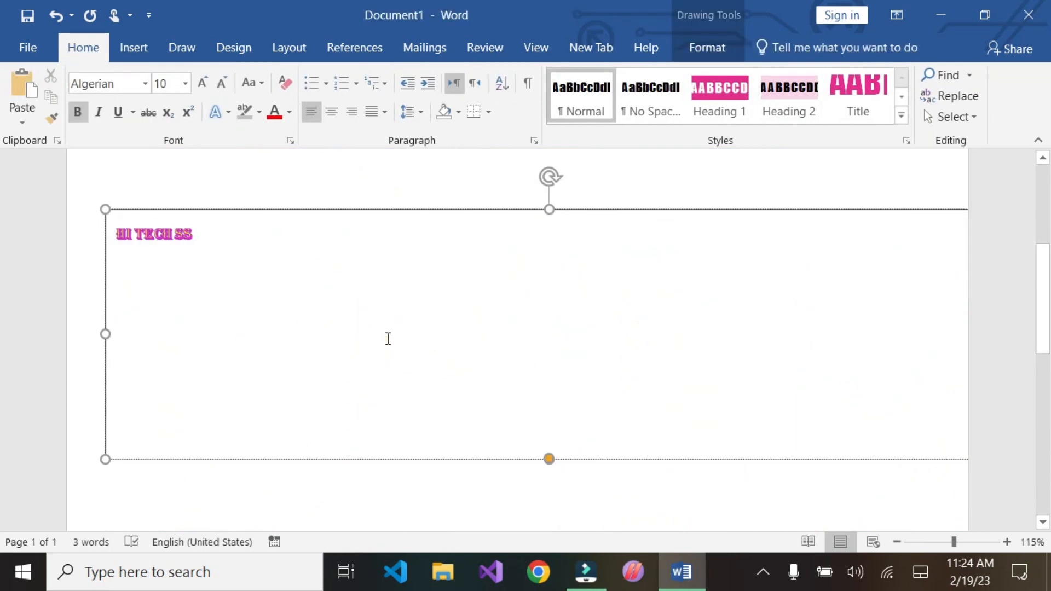
key("ctrl+a")
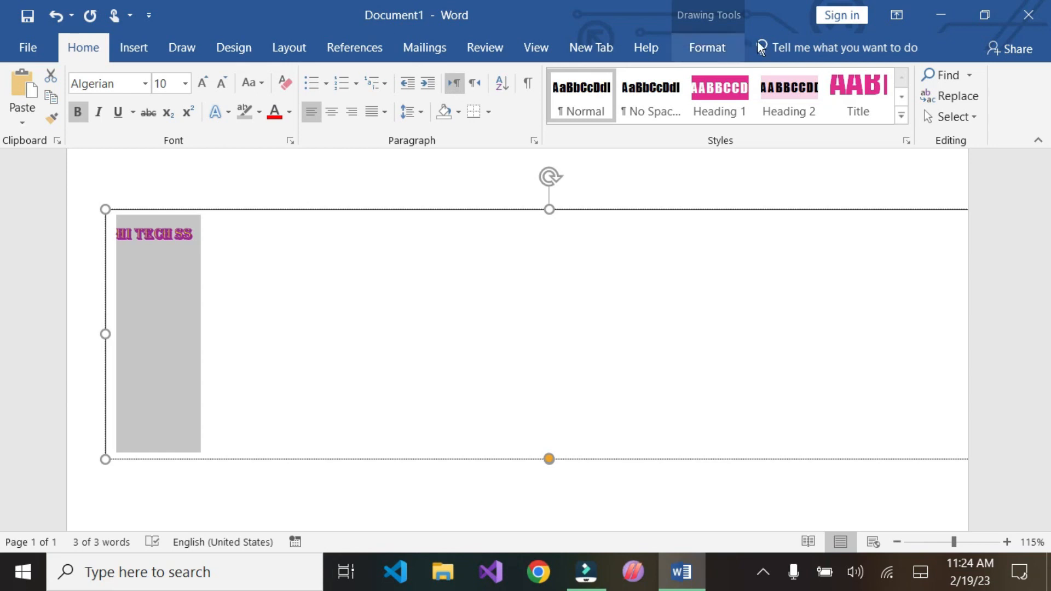
left_click(711, 48)
left_click(439, 77)
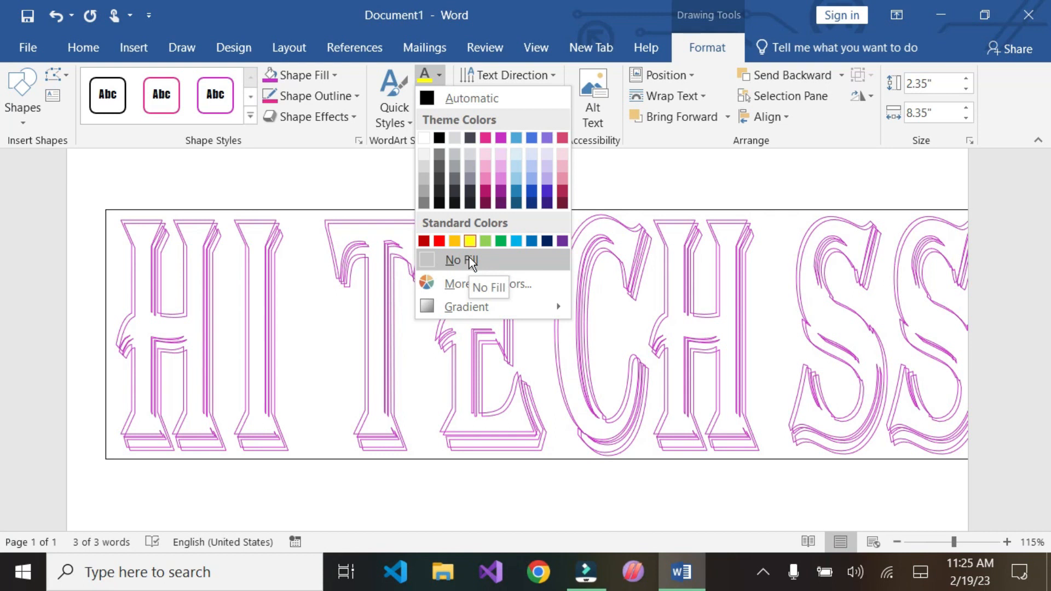
left_click(449, 283)
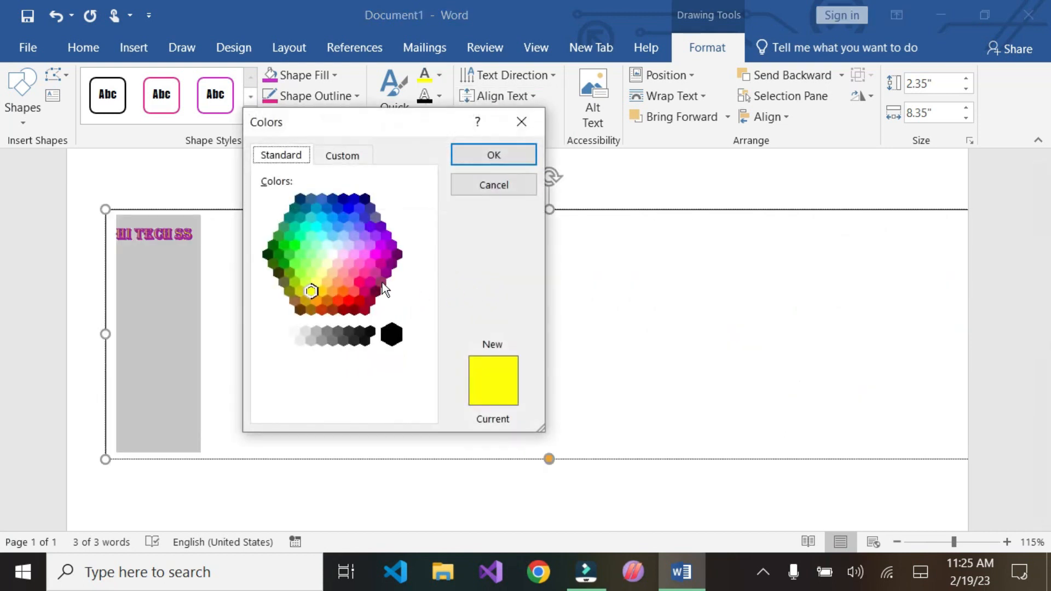
left_click(369, 265)
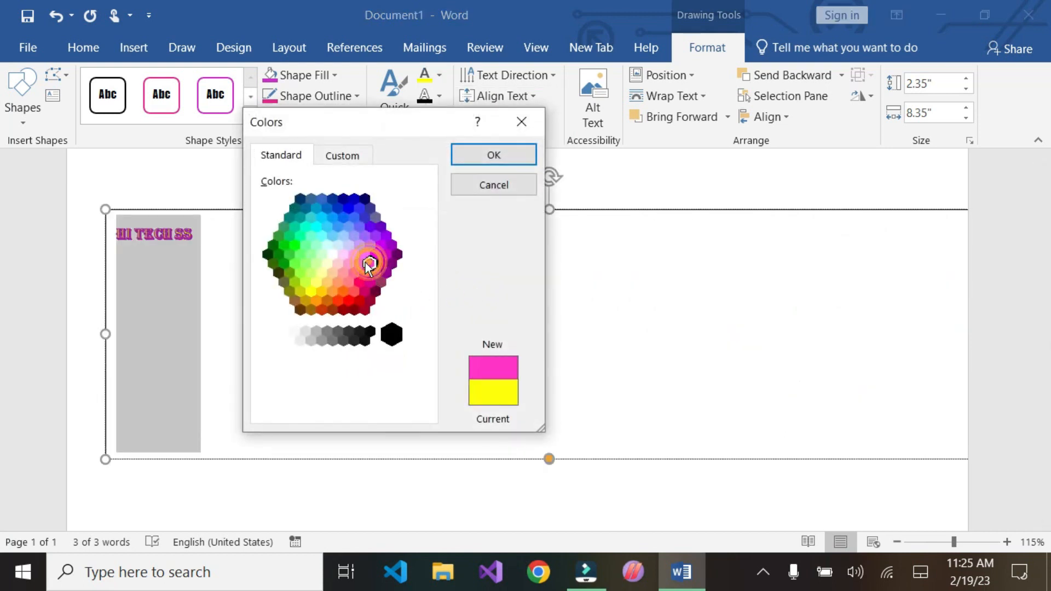
left_click(517, 155)
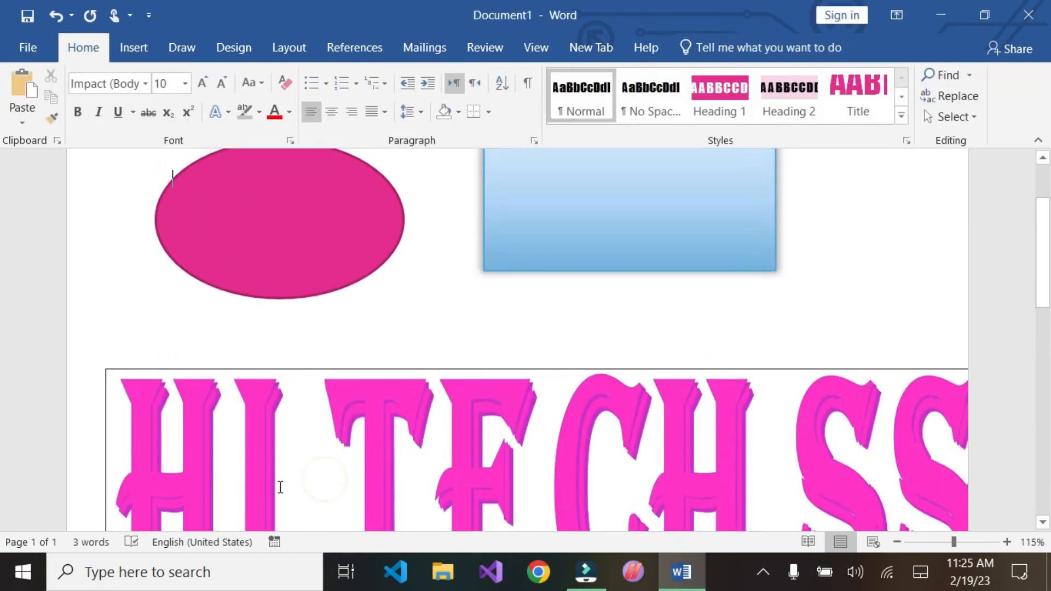
Give the HI TECH SS text a yellow outline and a black fill
scroll(413, 427, "down", 5)
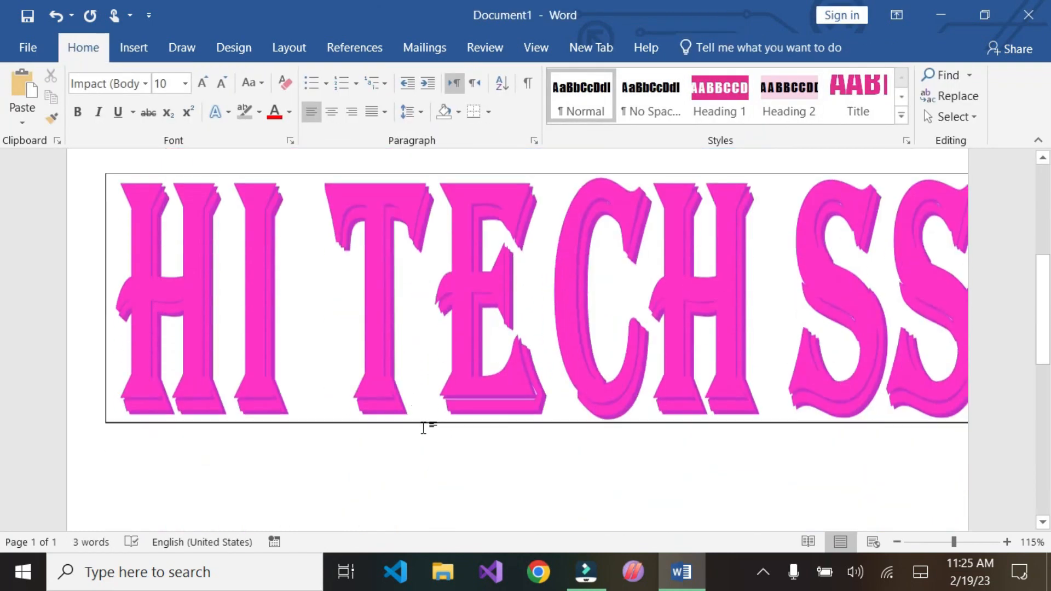
left_click(524, 314)
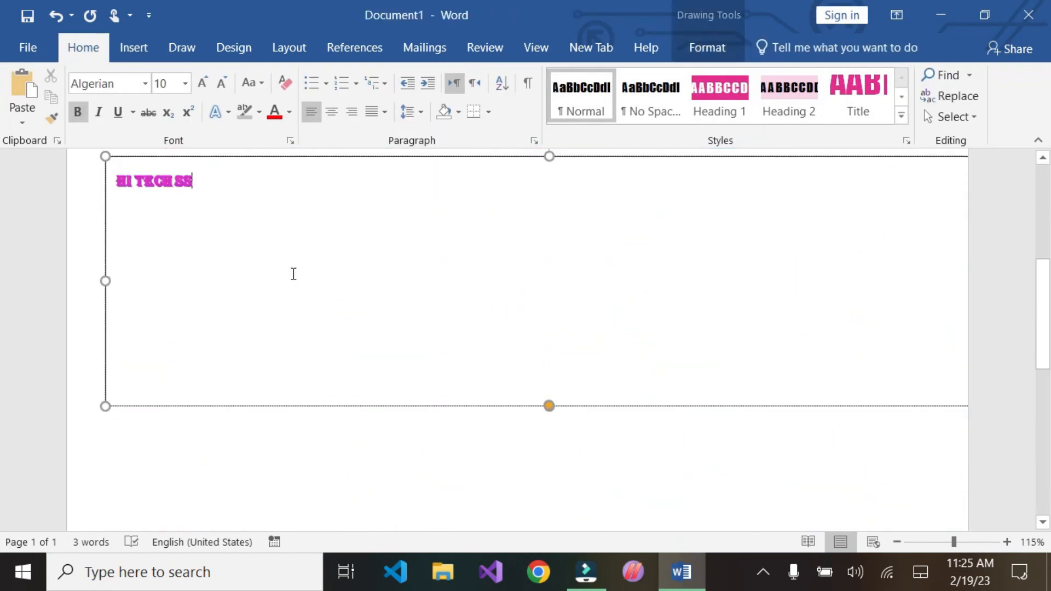
key("ctrl+a")
left_click(701, 54)
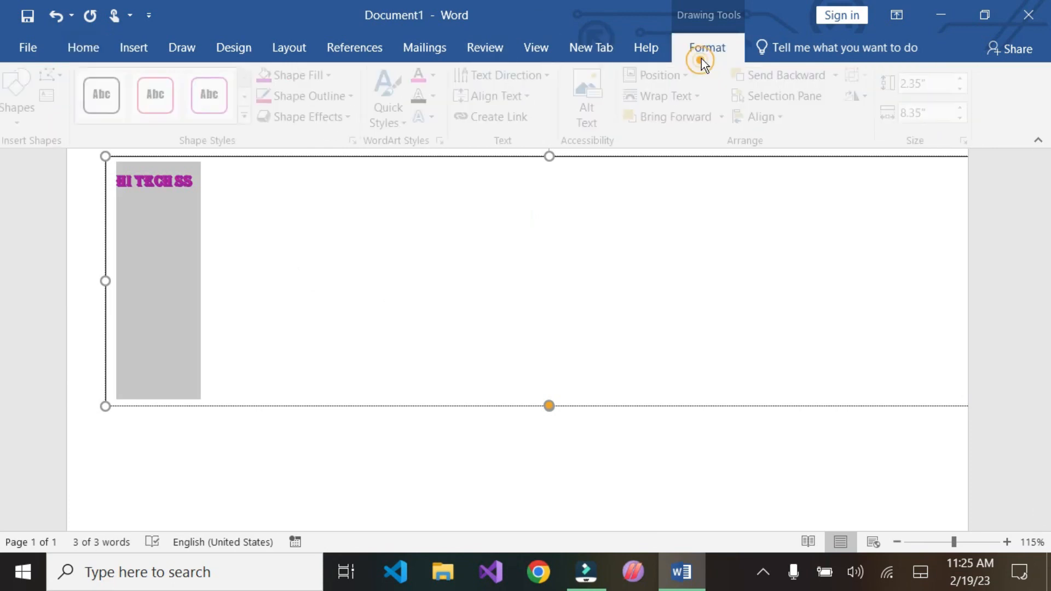
left_click(440, 97)
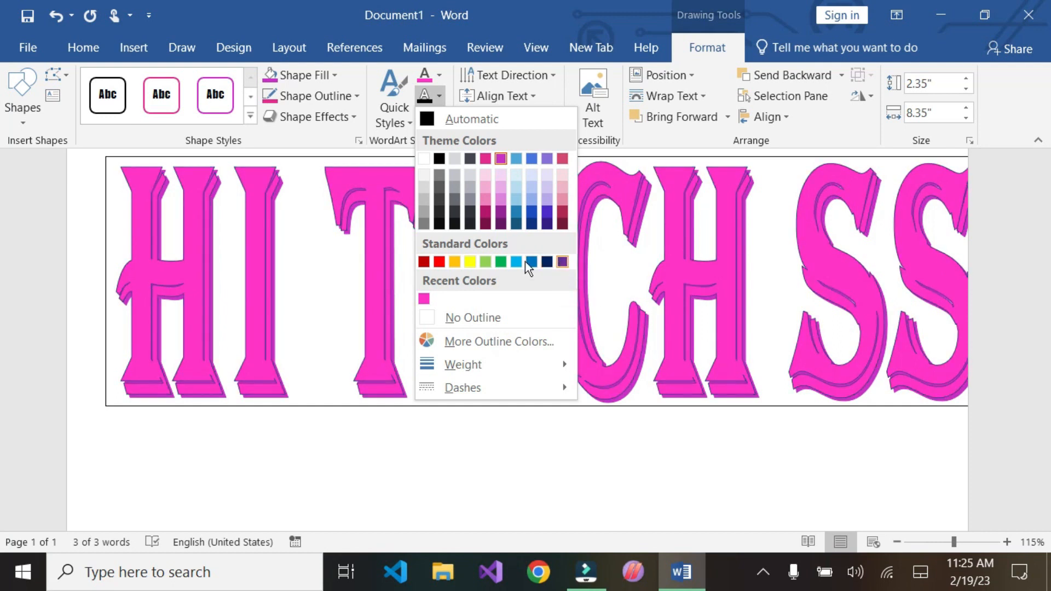
left_click(473, 264)
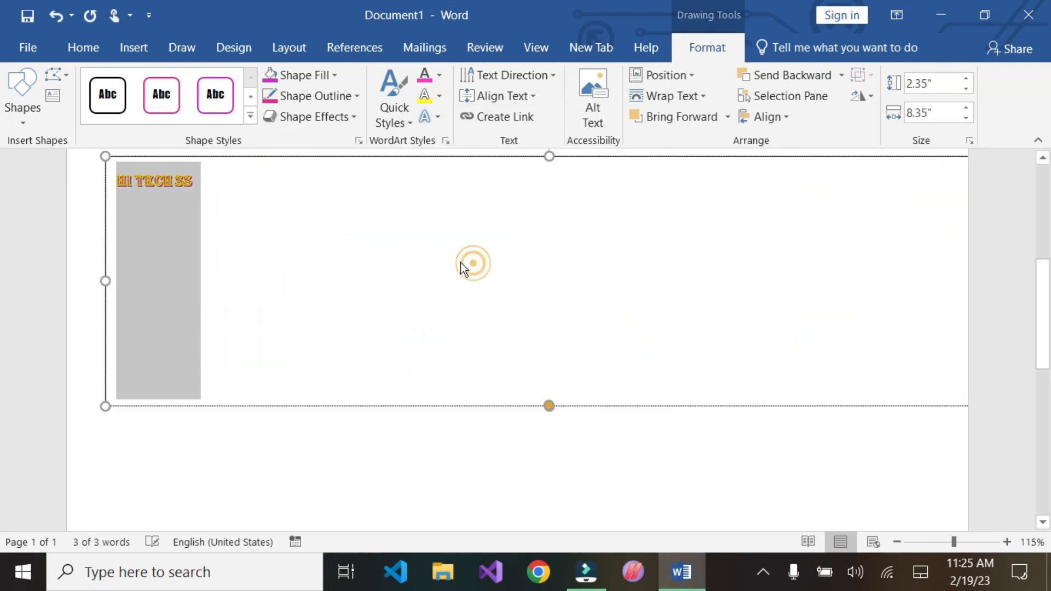
left_click(438, 80)
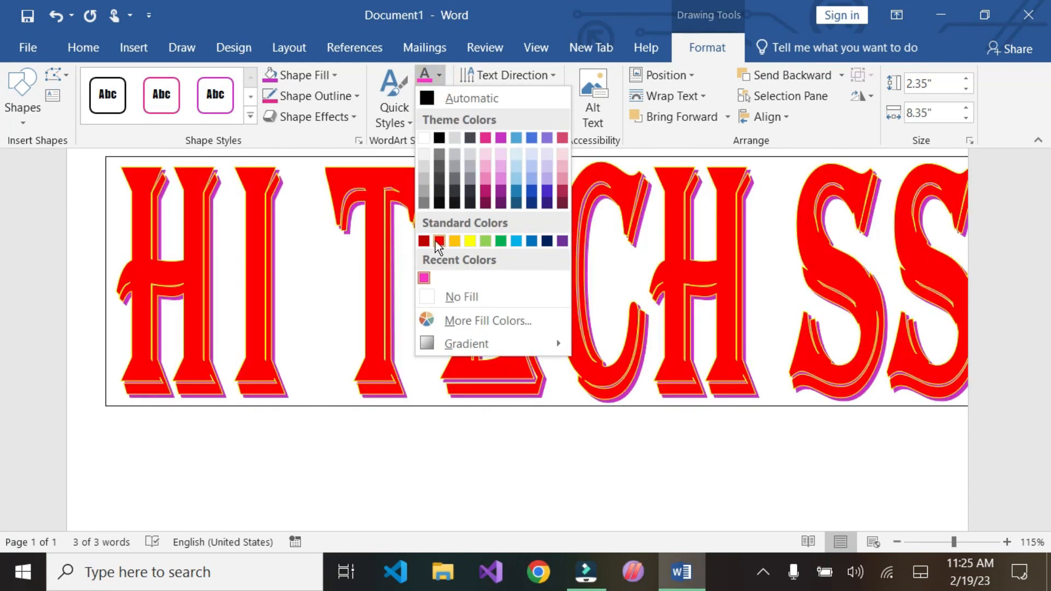
left_click(440, 137)
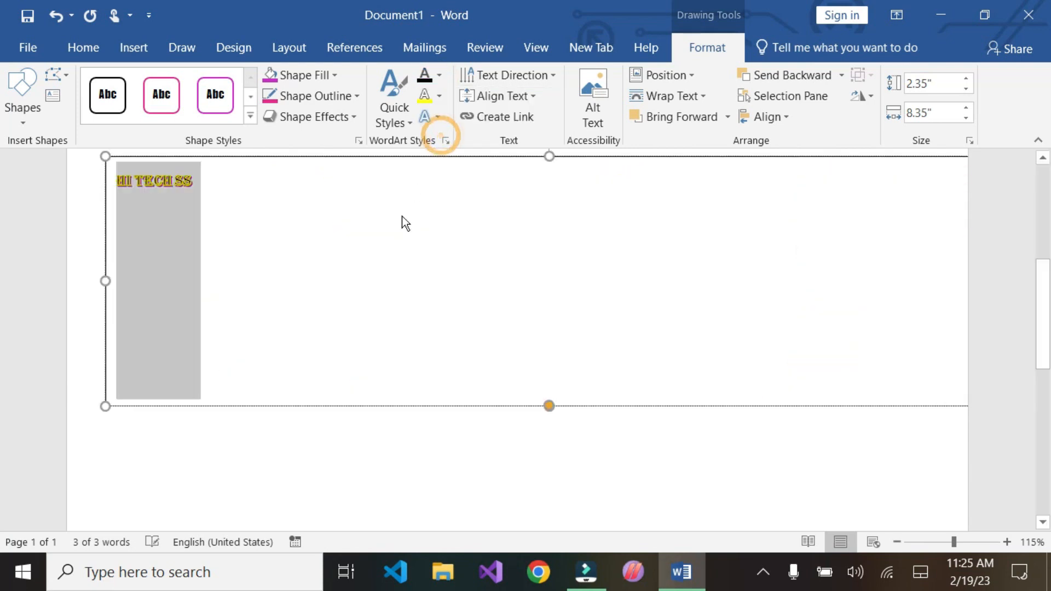
Open the detailed gradient and text fill settings for the HI TECH SS text, keeping all of its text selected and visible
left_click(438, 75)
mouse_move(464, 345)
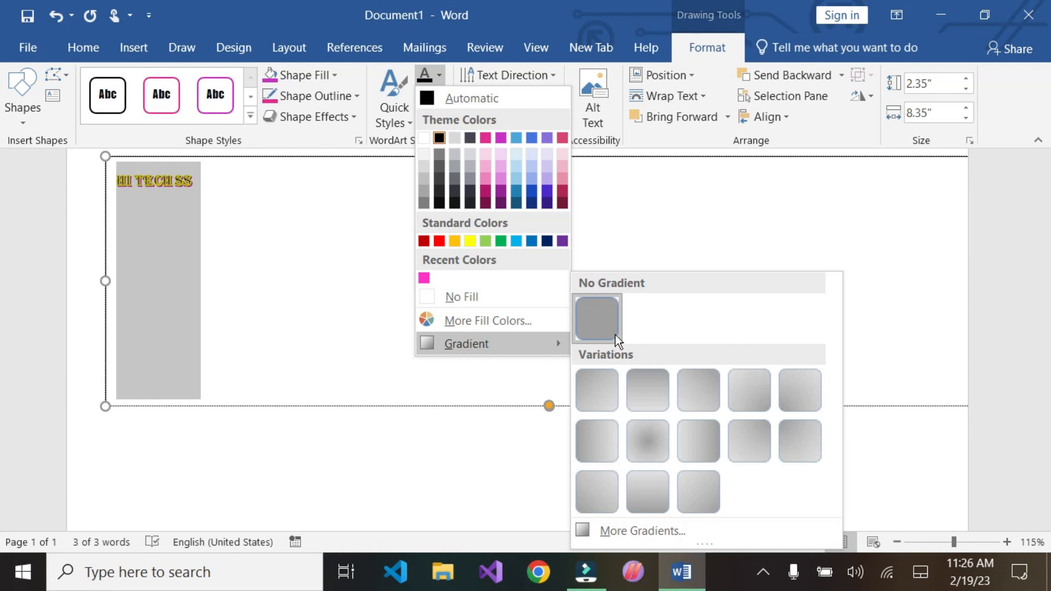
left_click(610, 530)
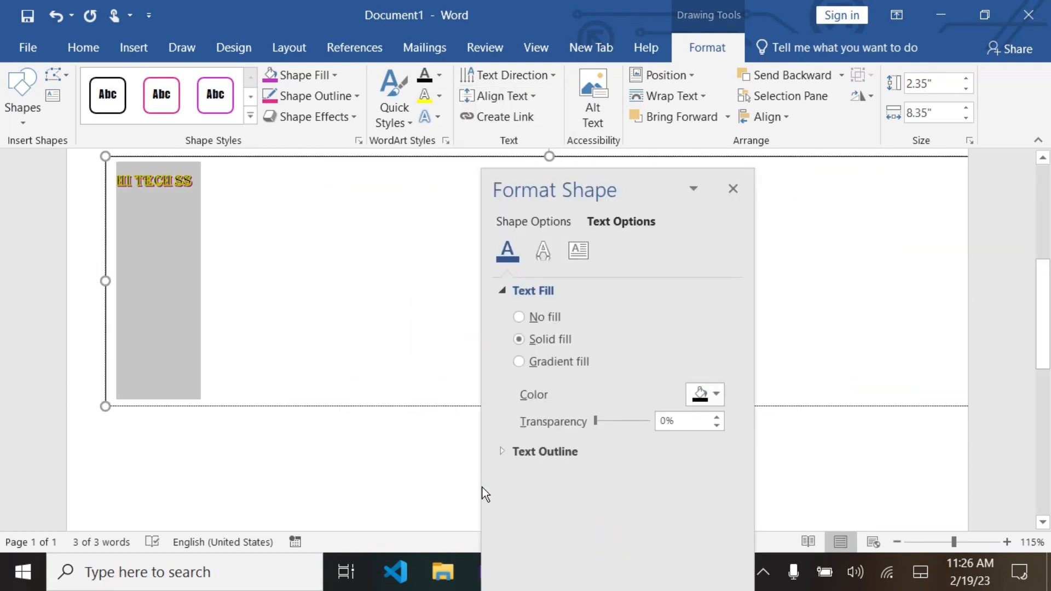
left_click_drag(603, 169, 153, 234)
left_click(466, 331)
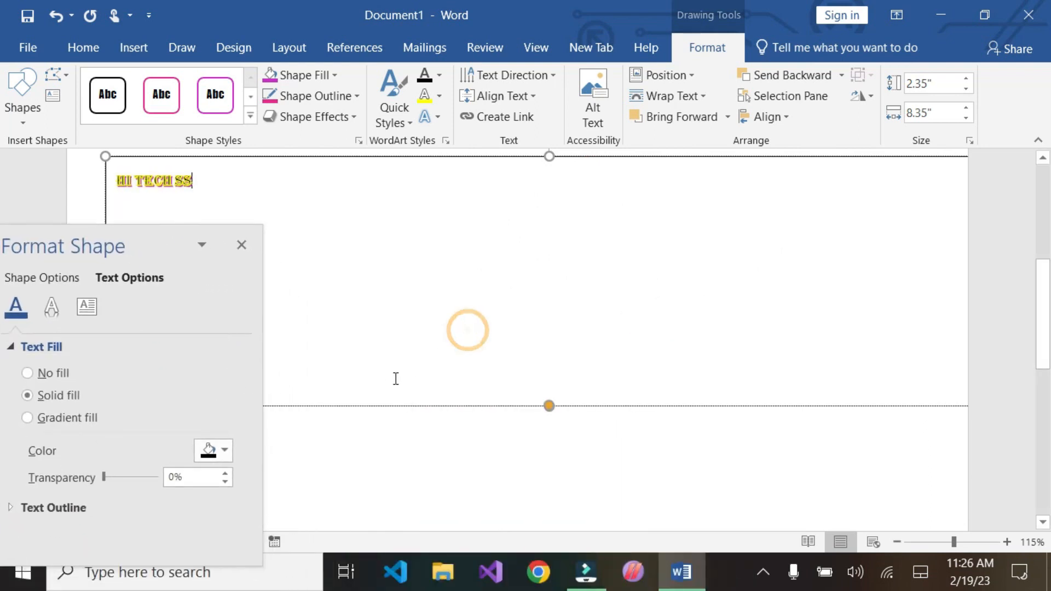
left_click(413, 468)
scroll(498, 404, "down", 3)
scroll(498, 404, "down", 1)
left_click(498, 393)
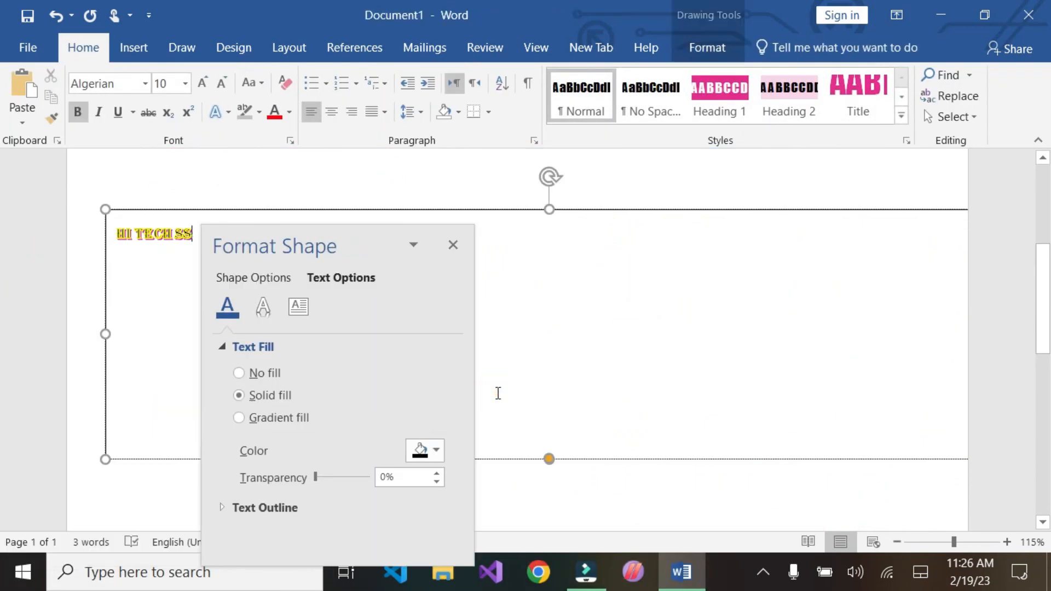
key("ctrl+a")
left_click_drag(359, 244, 484, 294)
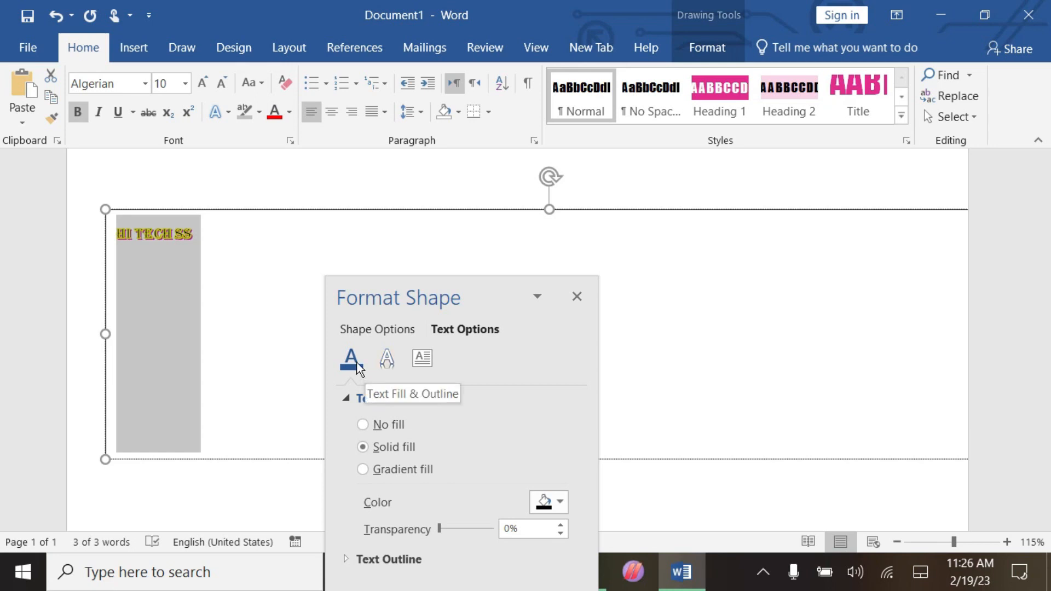
Review the shape fill options, set the HI TECH SS text's solid fill to standard blue, and deselect the text box
left_click(376, 330)
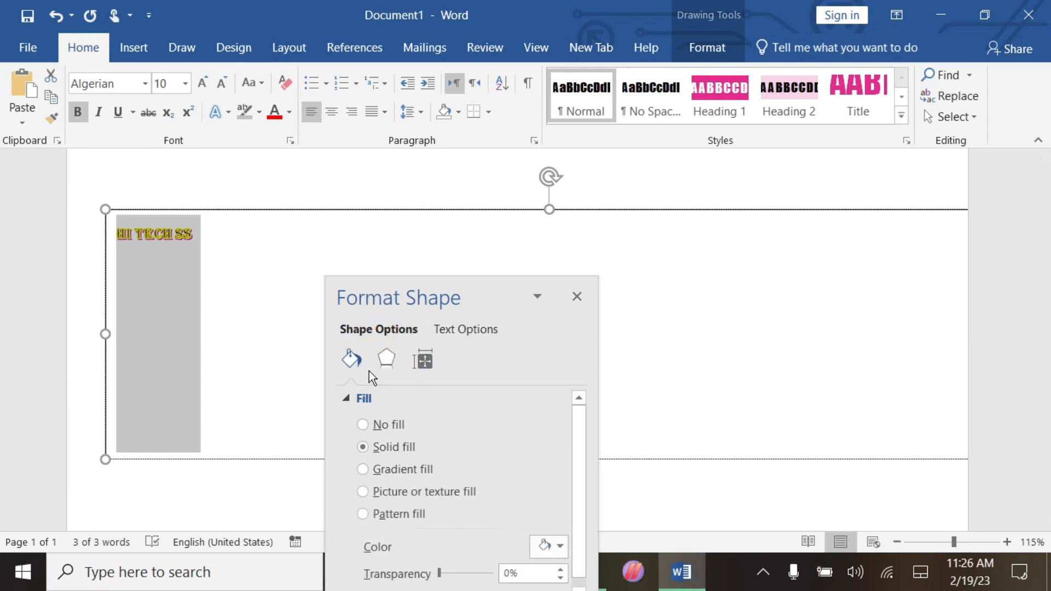
scroll(378, 493, "down", 1)
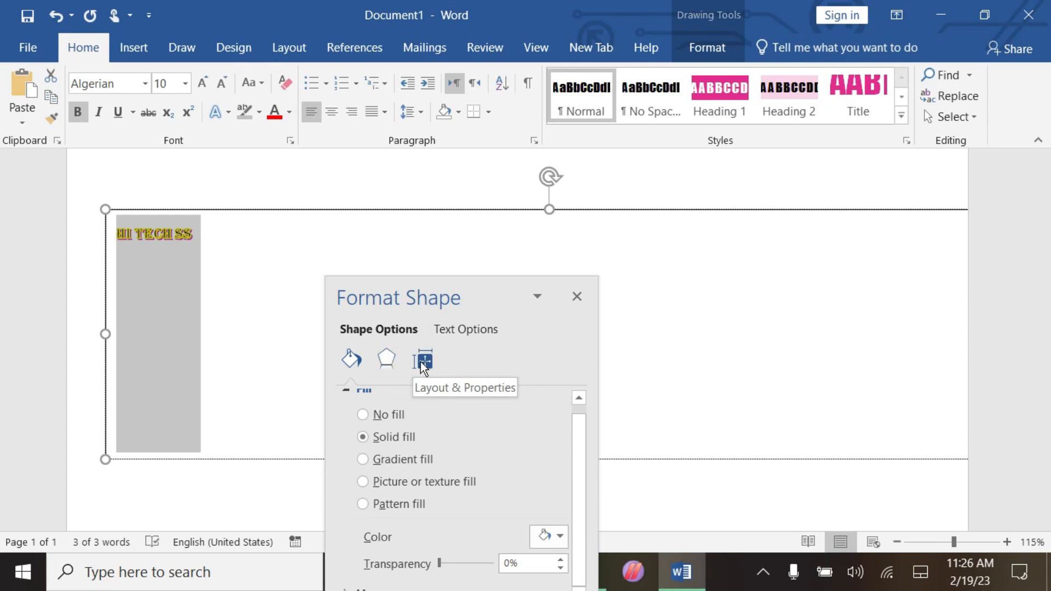
left_click(472, 328)
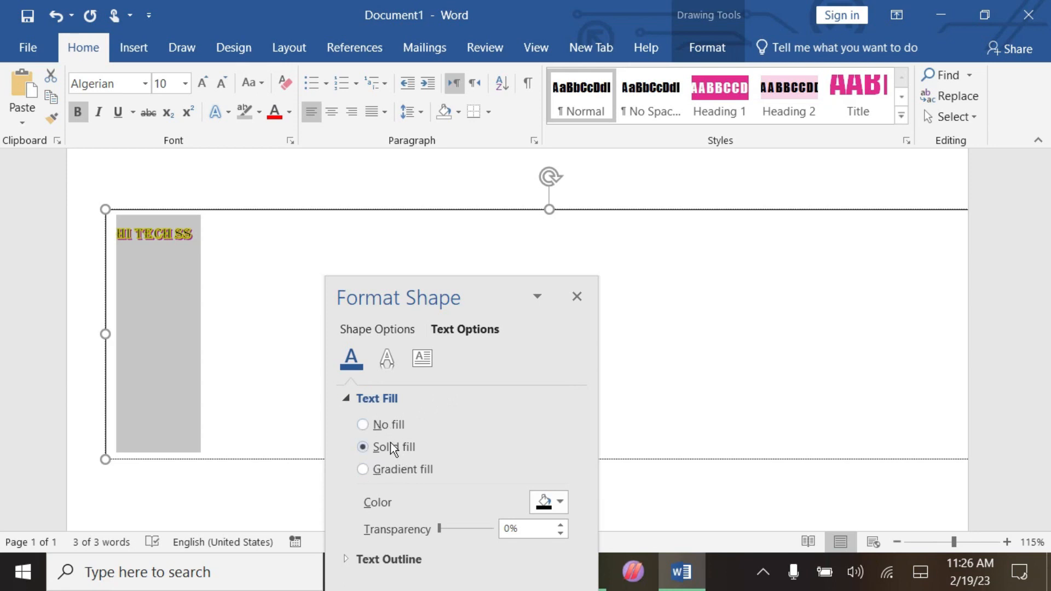
left_click(560, 501)
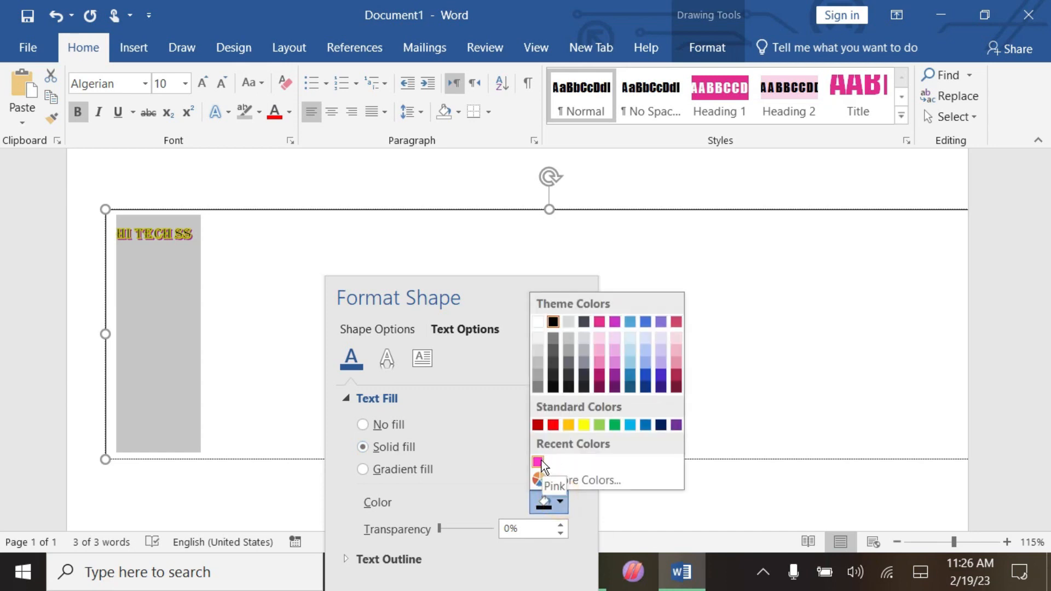
left_click(643, 426)
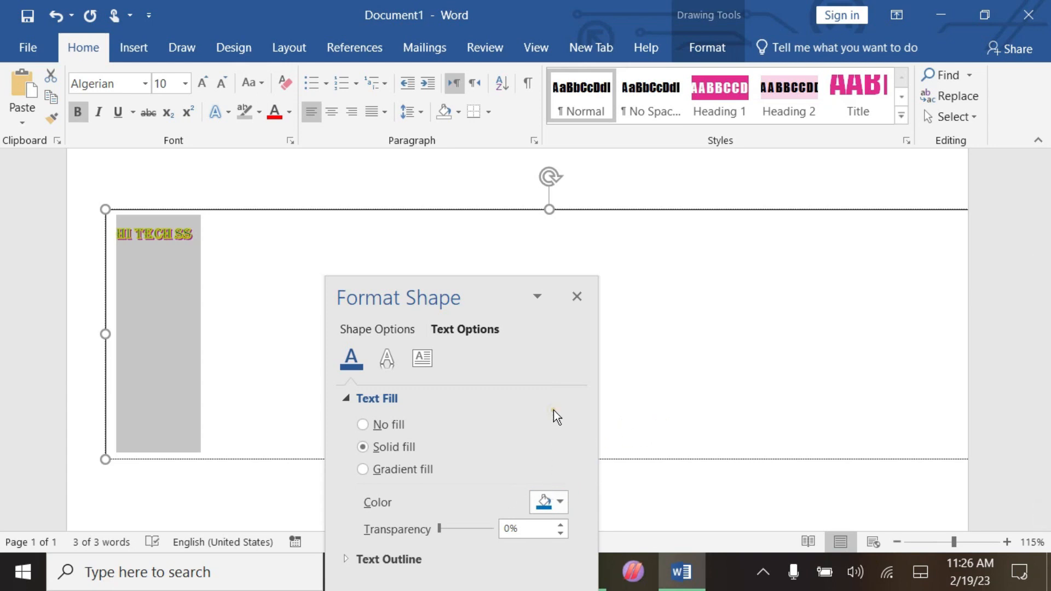
left_click_drag(487, 283, 180, 392)
left_click(343, 146)
left_click(339, 187)
Try to set the text fill to red while the HI TECH SS text is not selected
scroll(353, 304, "down", 4)
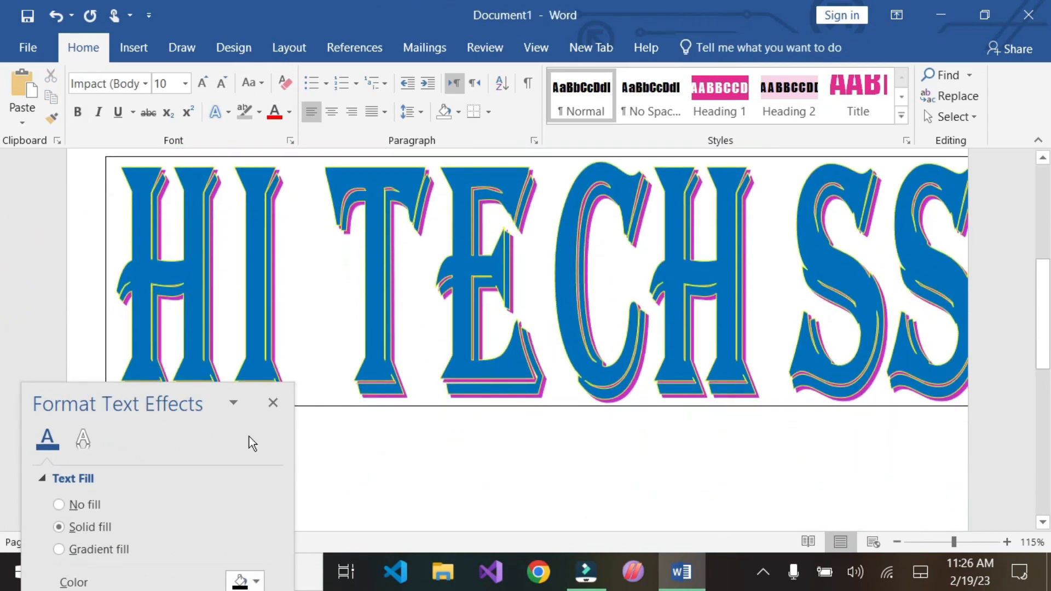
left_click(247, 580)
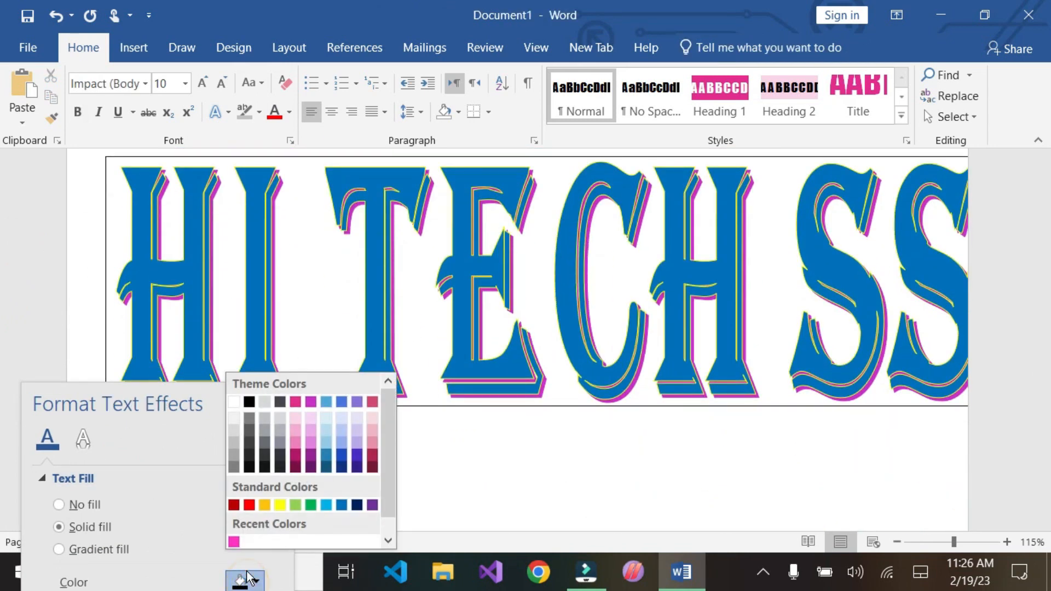
left_click(249, 504)
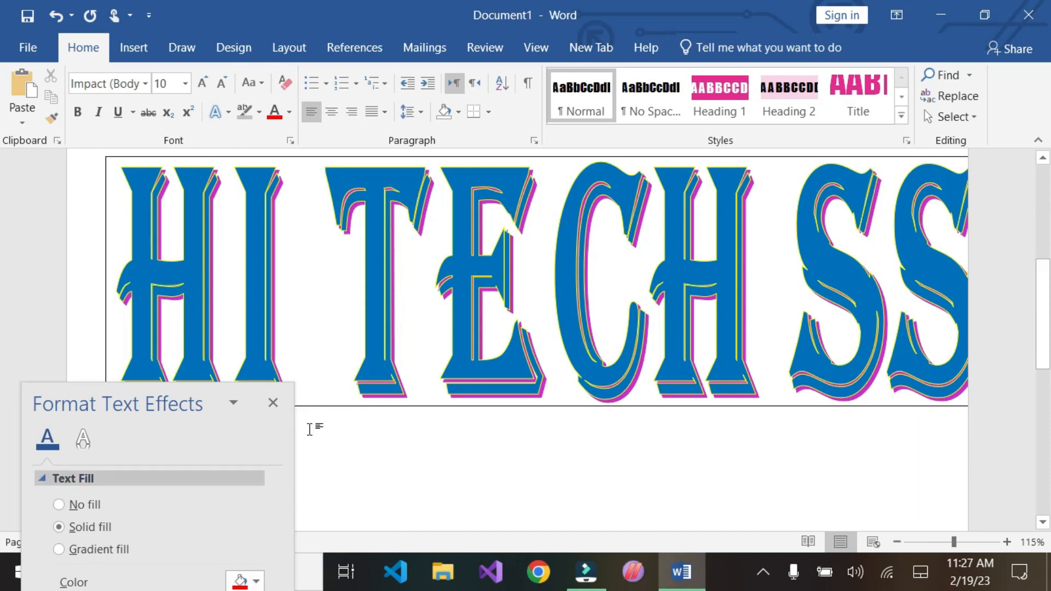
Select all of the HI TECH SS text, set its solid text fill to standard red, and deselect the text box
left_click(439, 343)
key("ctrl+a")
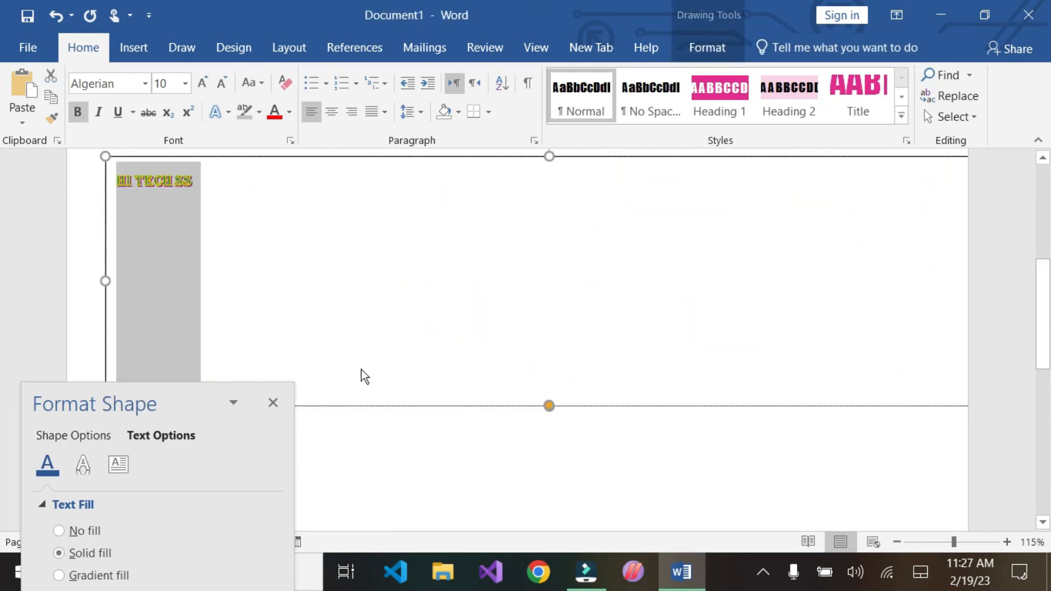
left_click_drag(171, 410, 125, 339)
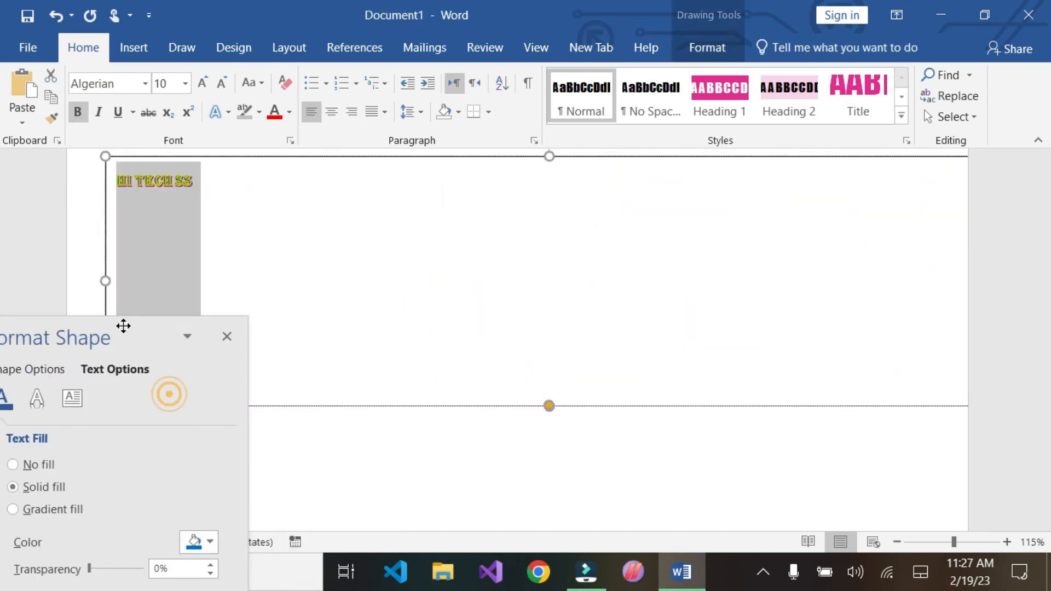
left_click(199, 536)
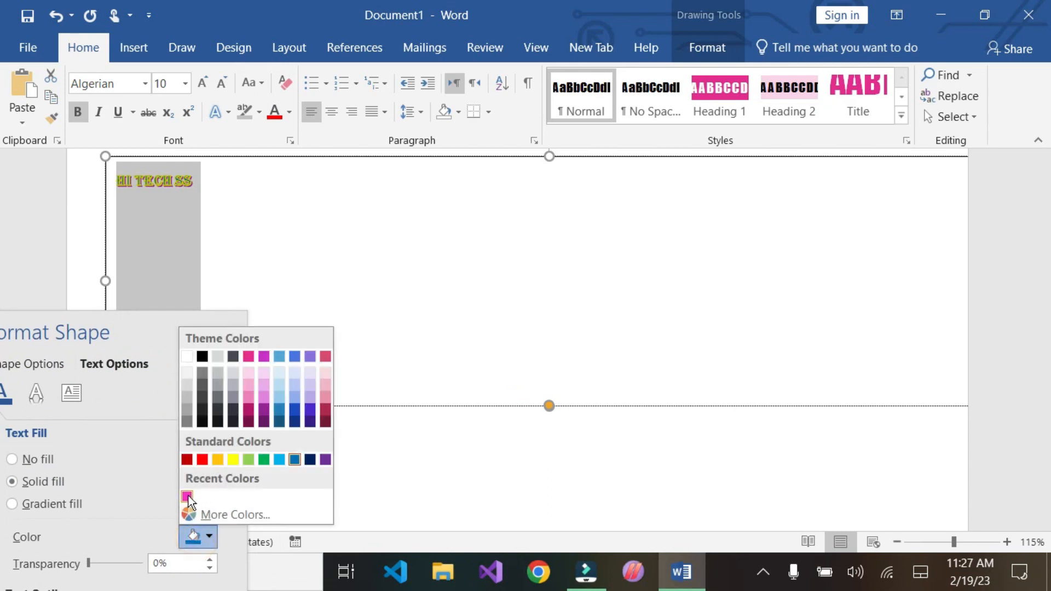
left_click(187, 495)
left_click(208, 536)
left_click(202, 459)
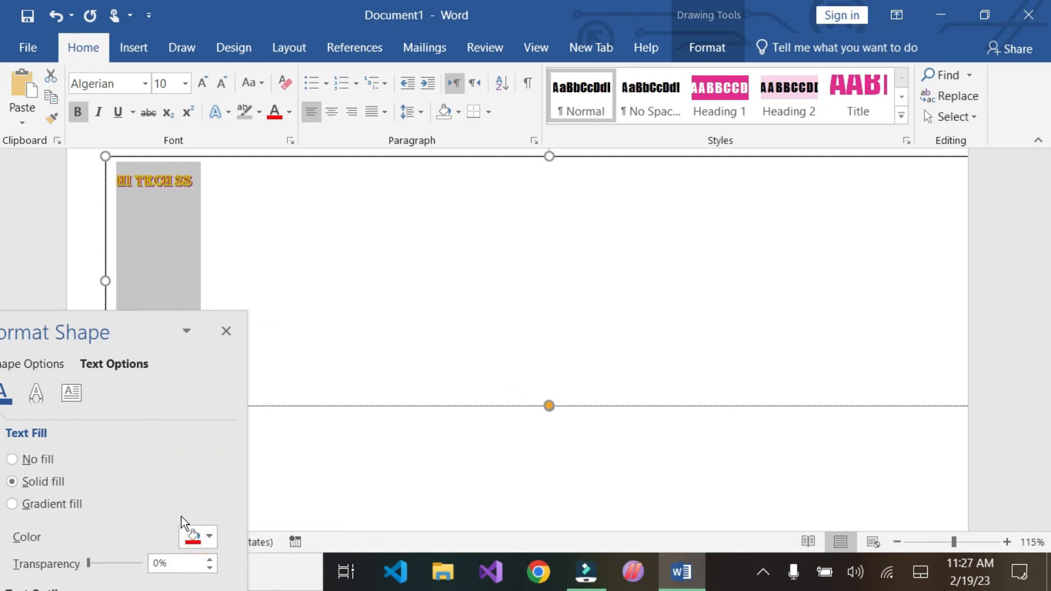
left_click(369, 453)
scroll(498, 408, "down", 2)
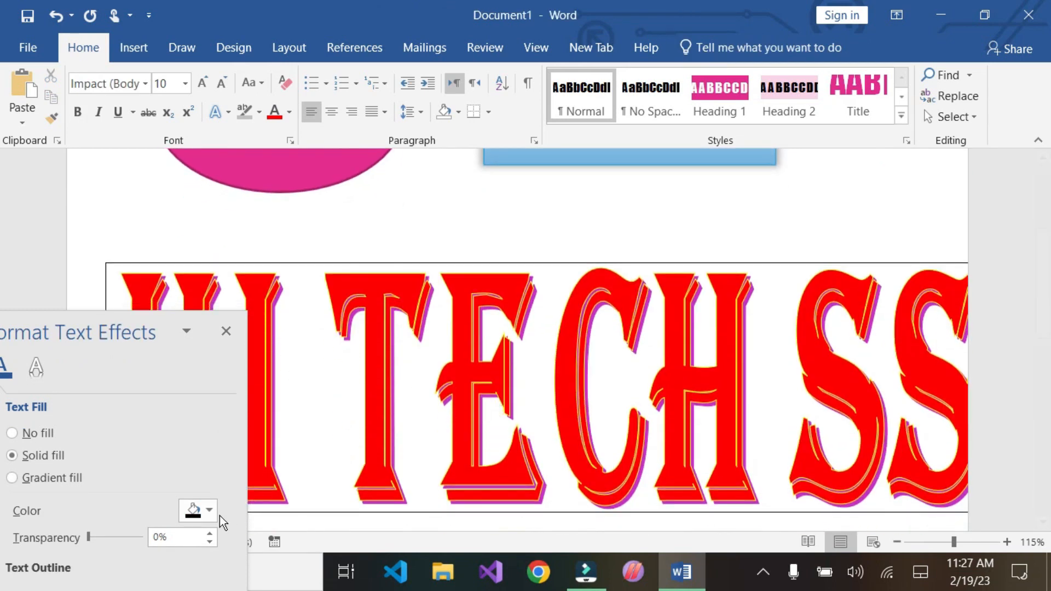
Set the HI TECH SS text fill to 100% transparency and narrow its text box to fit within the page
left_click_drag(153, 328, 310, 335)
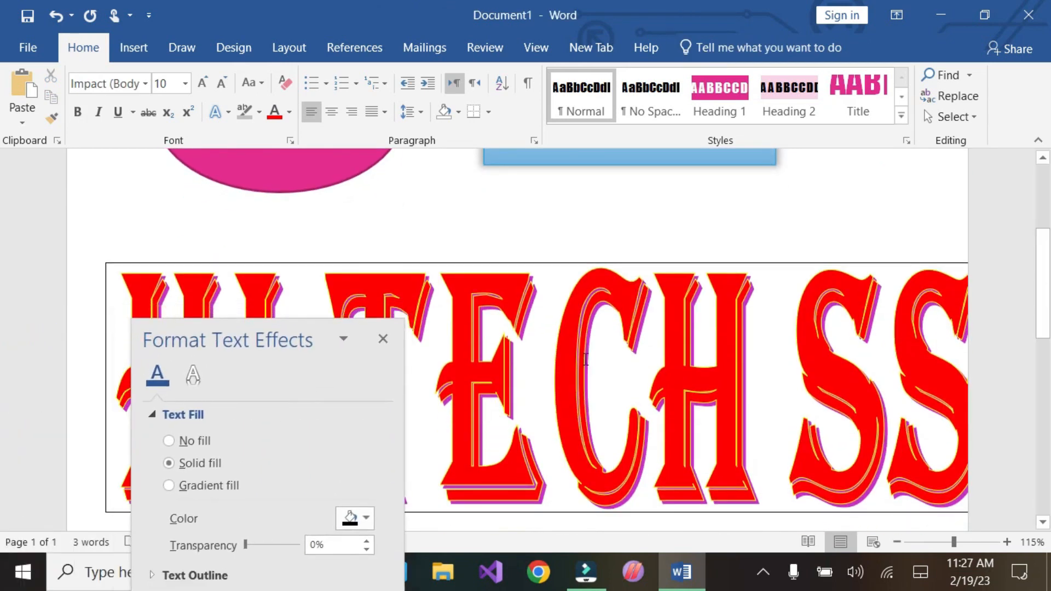
left_click(501, 371)
key("ctrl+a")
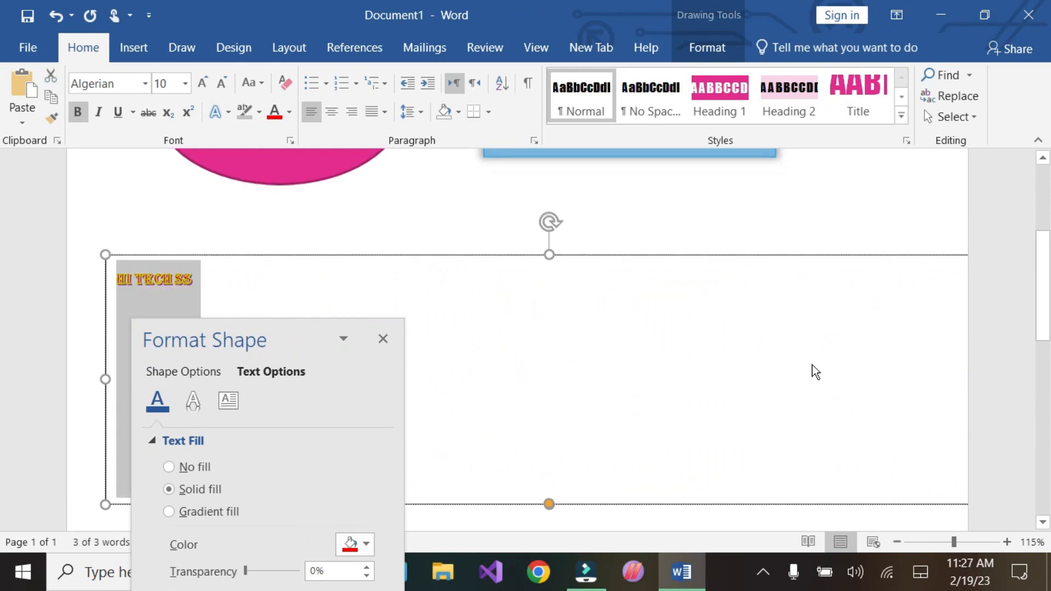
scroll(811, 368, "down", 2)
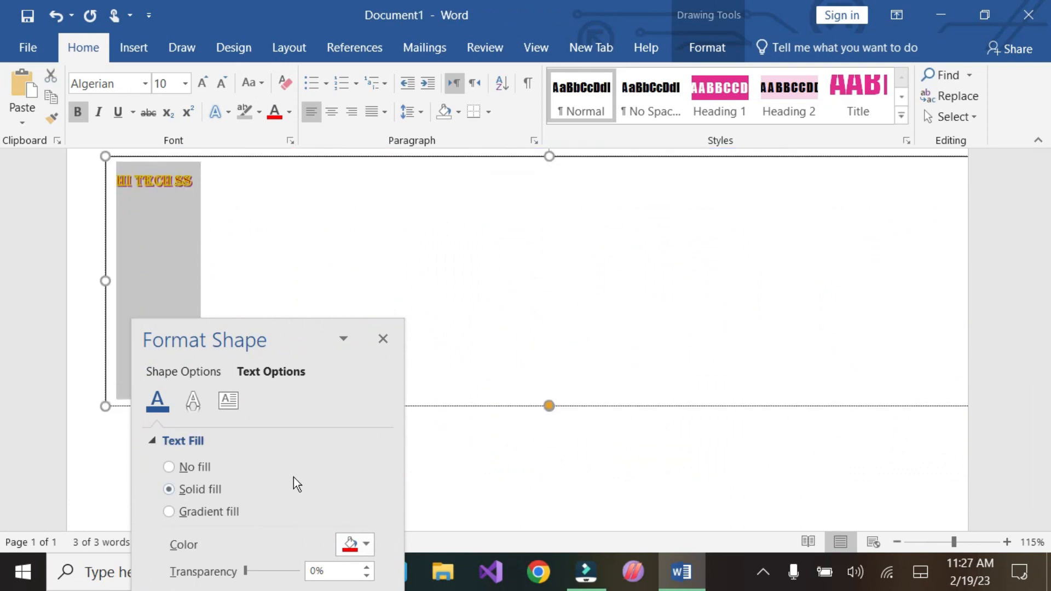
left_click_drag(303, 338, 798, 231)
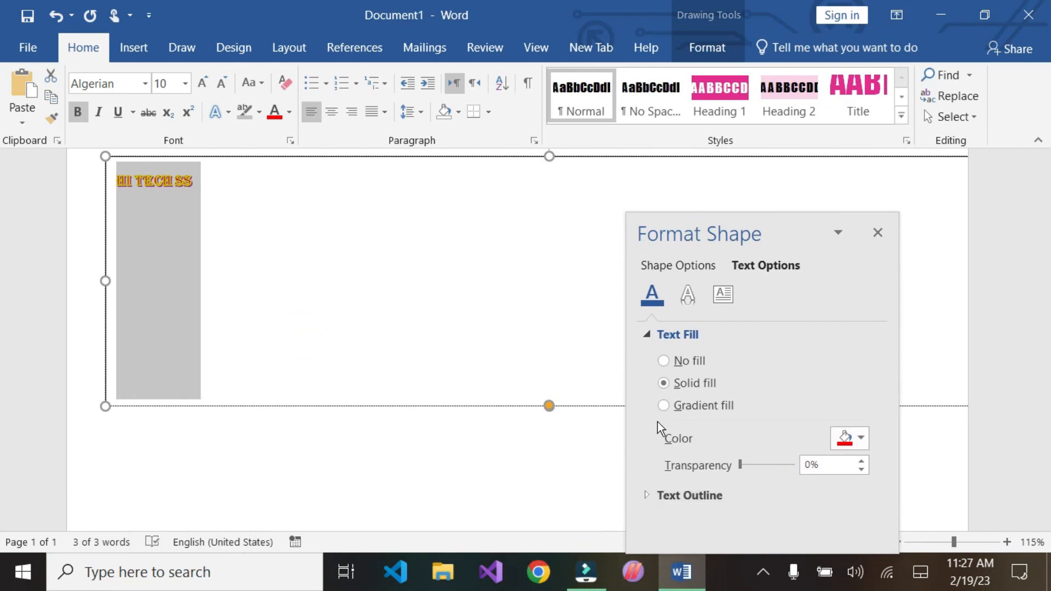
left_click(751, 463)
left_click(312, 293)
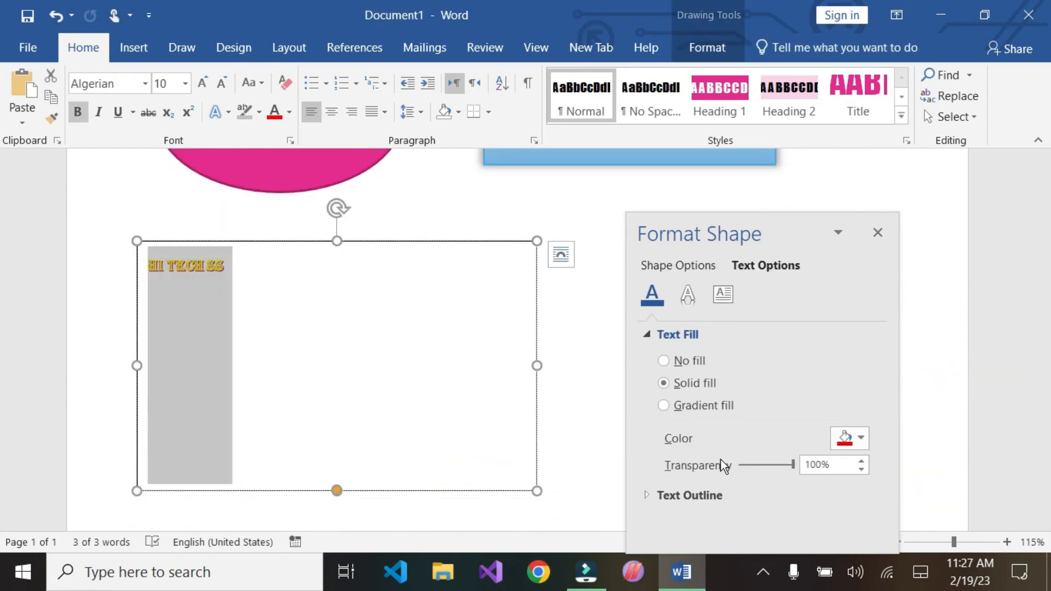
Vary the HI TECH SS text fill transparency between 0% and 100%, finish at 100%, and deselect the text
left_click_drag(794, 468, 743, 465)
left_click(765, 466)
left_click_drag(760, 465, 724, 466)
left_click_drag(794, 476, 802, 472)
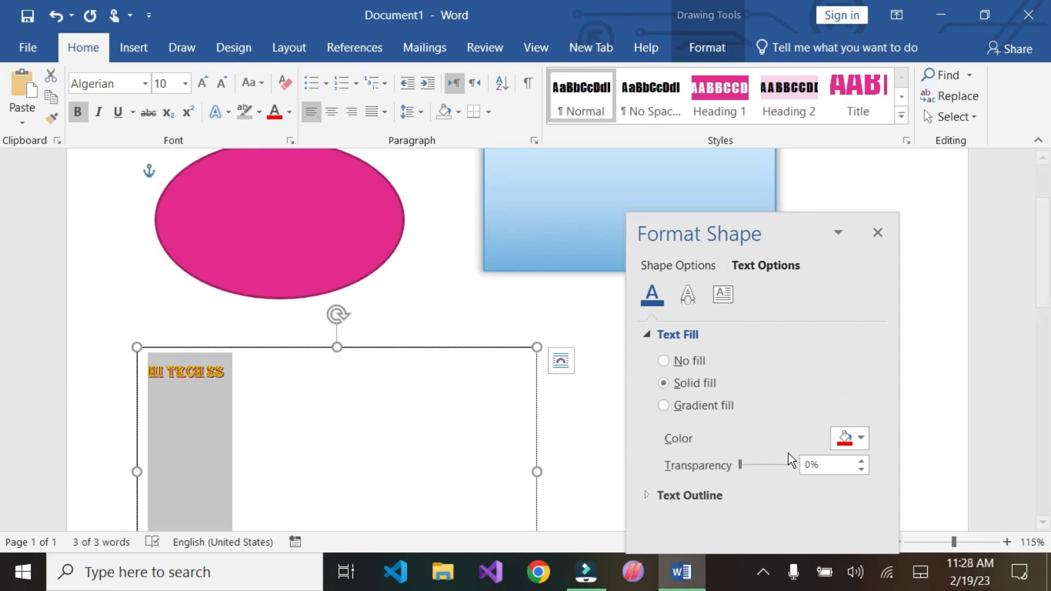
left_click_drag(744, 462, 882, 463)
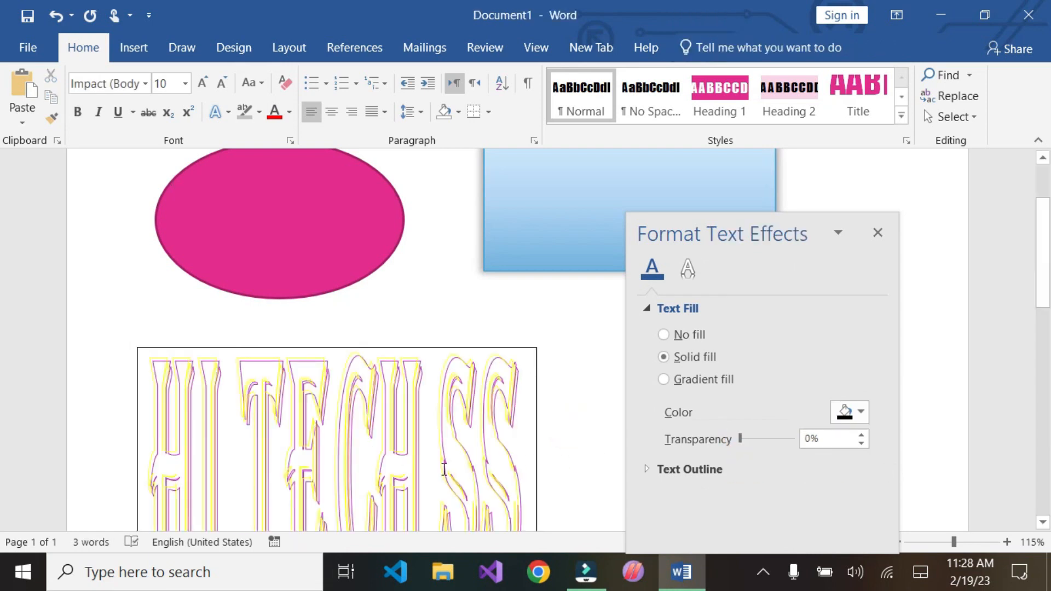
scroll(364, 462, "down", 1)
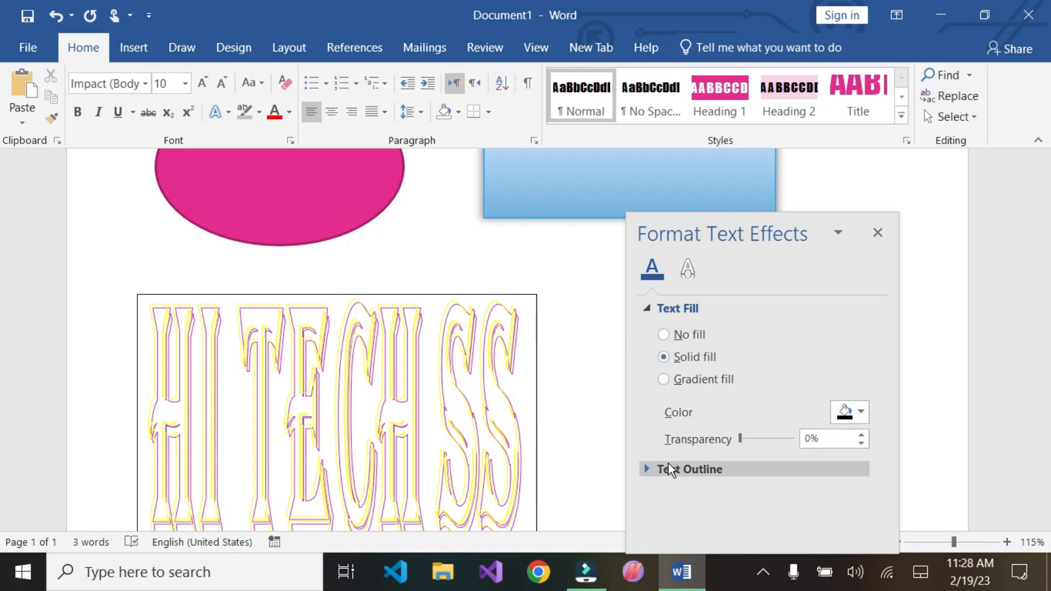
Expand the text outline settings and try to choose a solid line while the HI TECH SS text is not selected
left_click(655, 469)
scroll(741, 469, "down", 1)
left_click(663, 500)
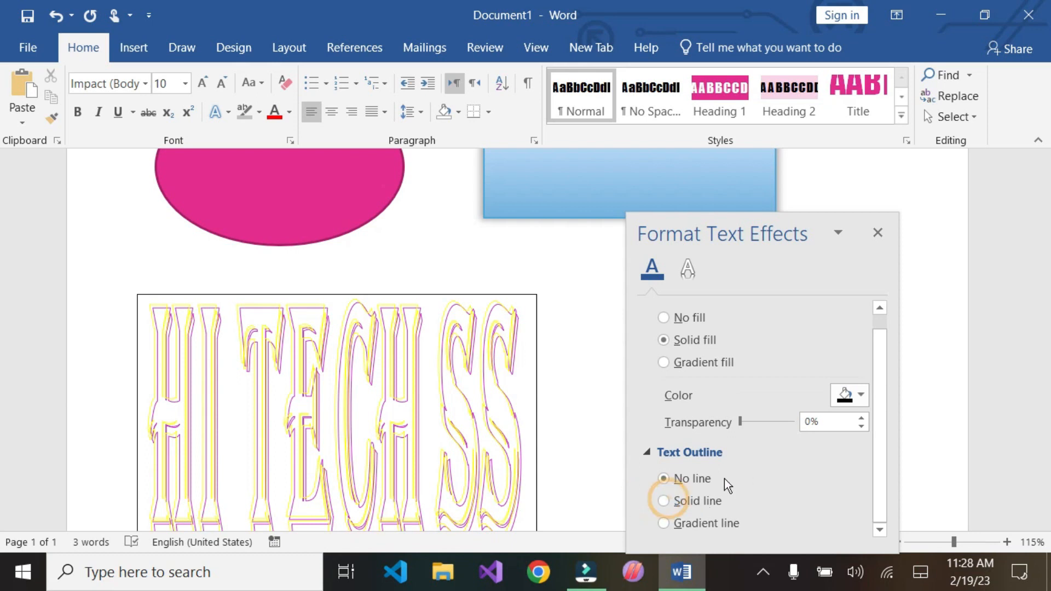
left_click(666, 500)
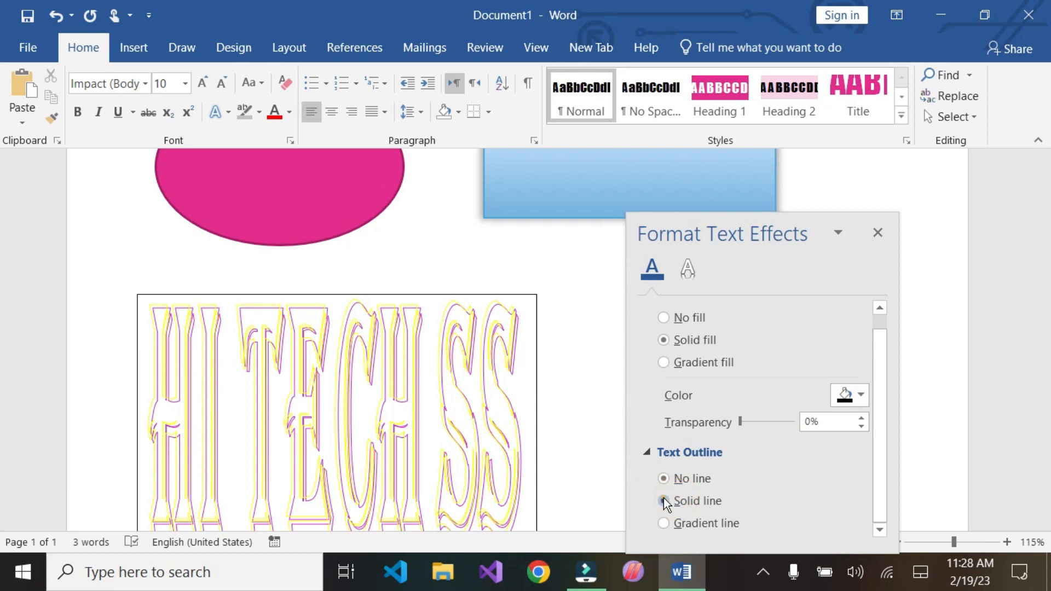
Recolour the HI TECH SS text's solid outline, ending on blue, and make its text box shorter and slightly wider
left_click(479, 453)
key("ctrl+a")
scroll(599, 449, "down", 2)
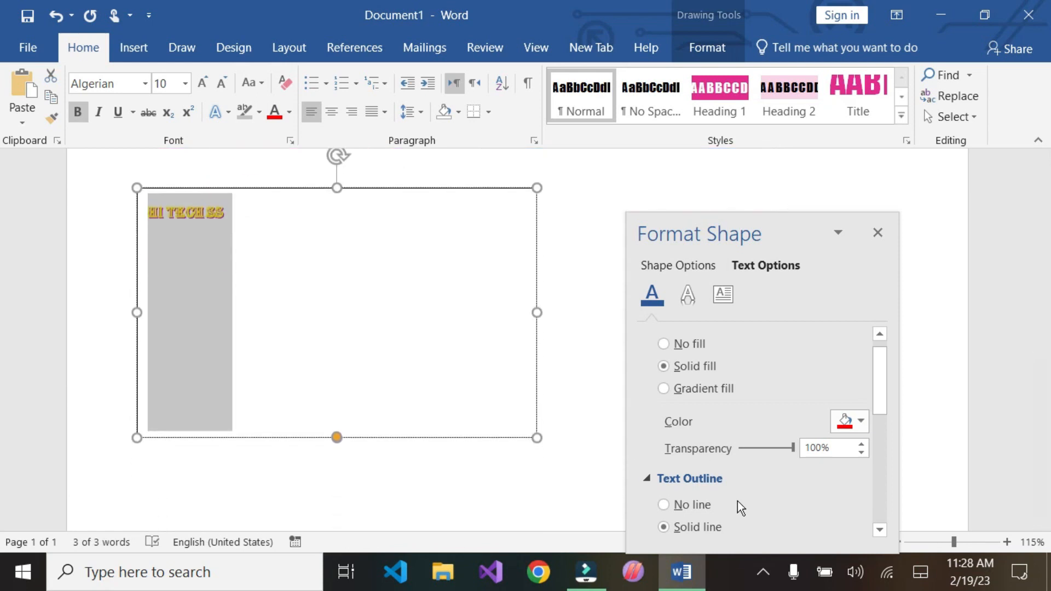
scroll(736, 501, "down", 2)
left_click(850, 443)
left_click(846, 406)
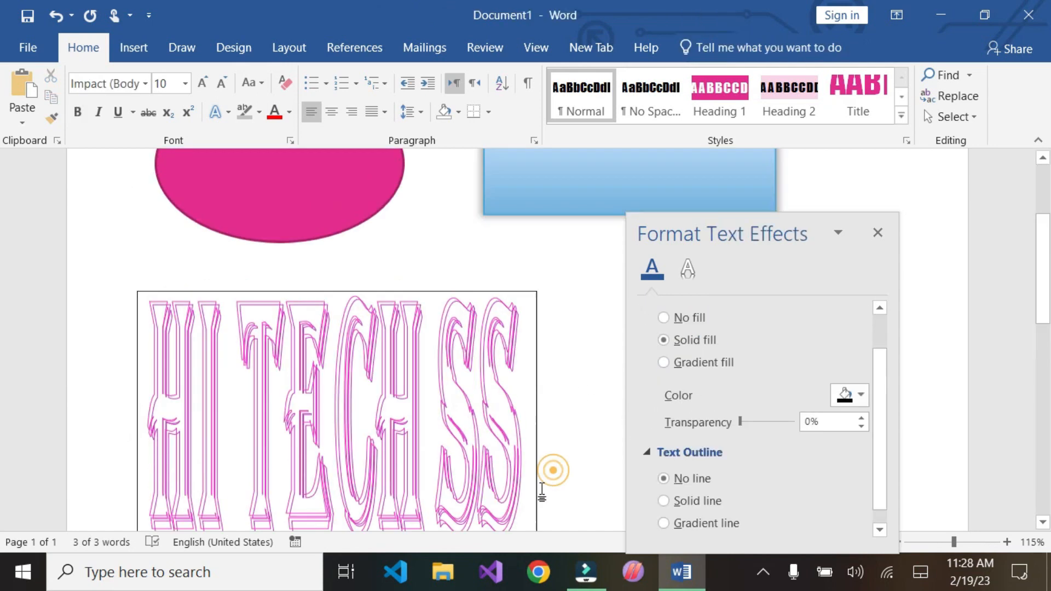
scroll(547, 465, "up", 1)
scroll(435, 439, "down", 2)
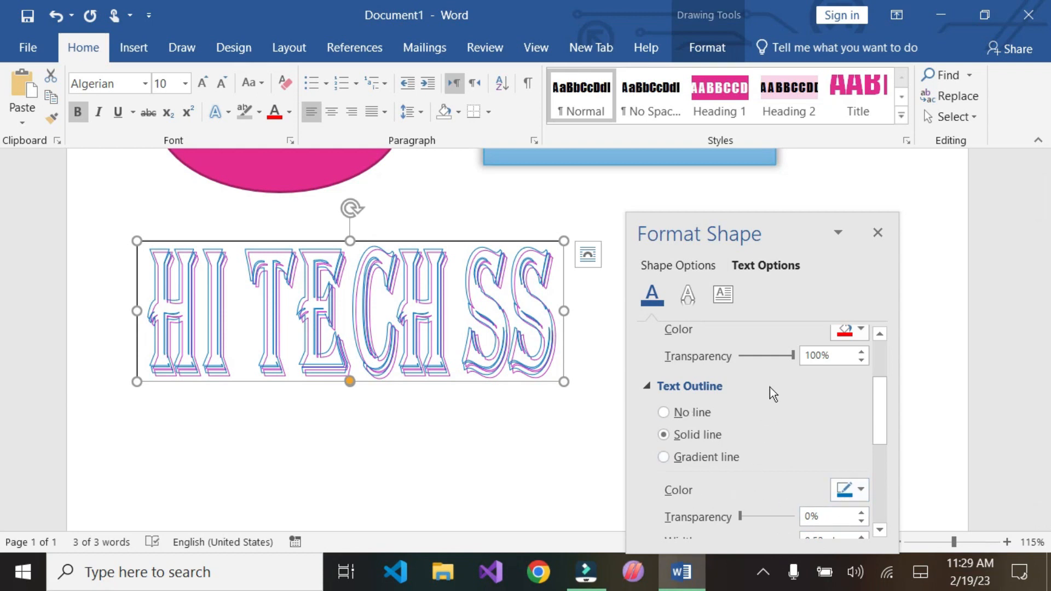
Set the HI TECH SS text's solid fill to green with 0% transparency and deselect the text box
left_click(866, 334)
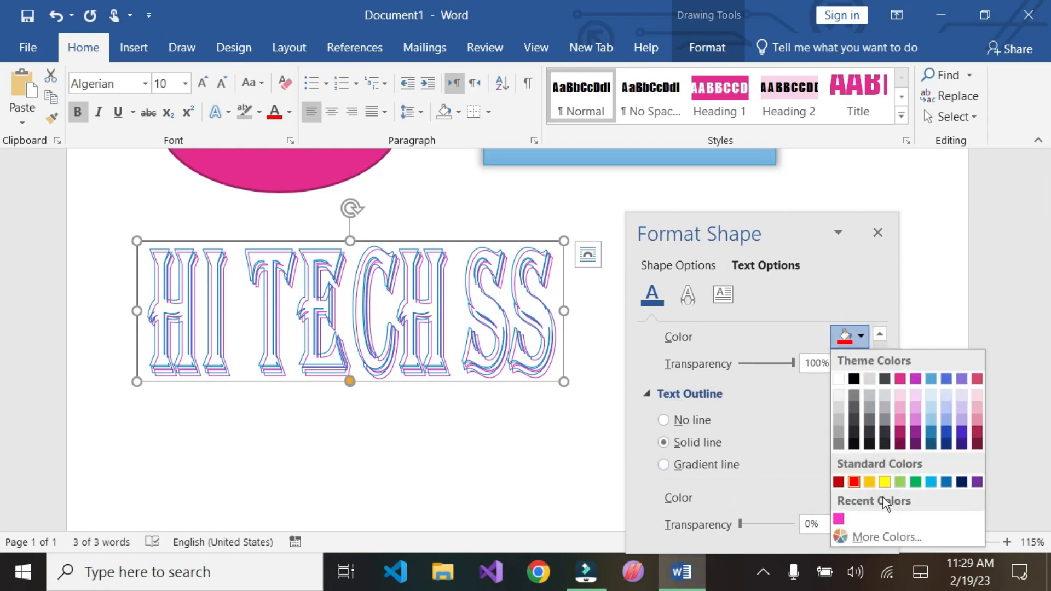
left_click(911, 482)
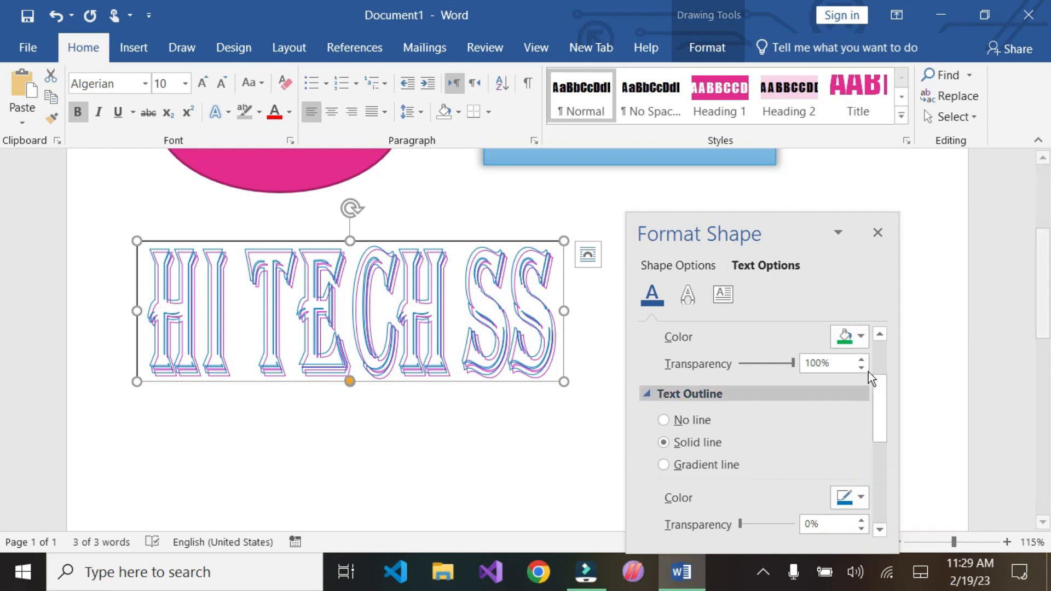
left_click(849, 337)
left_click(950, 480)
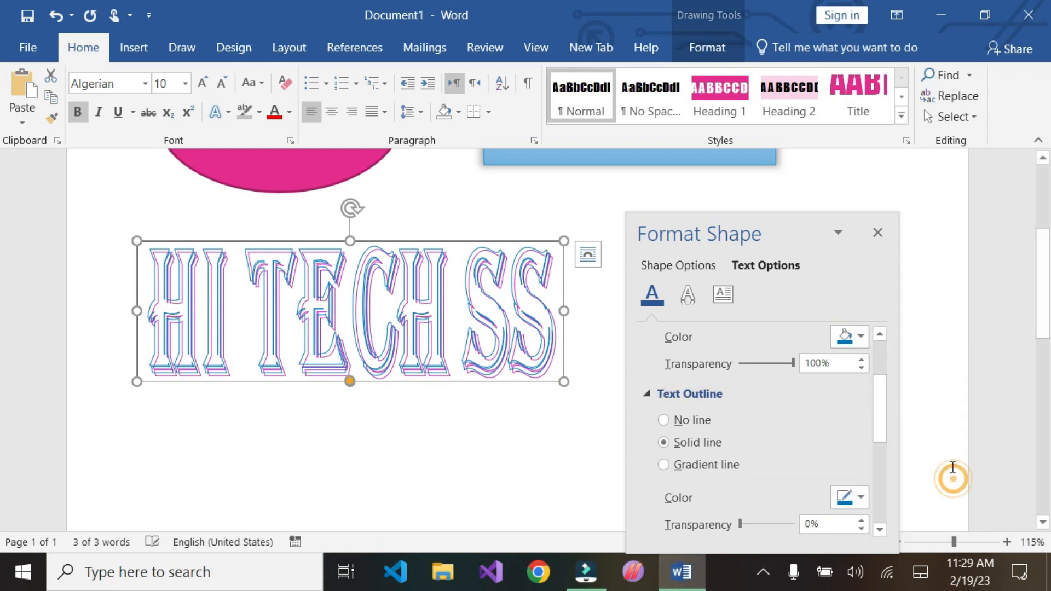
left_click_drag(794, 452, 658, 451)
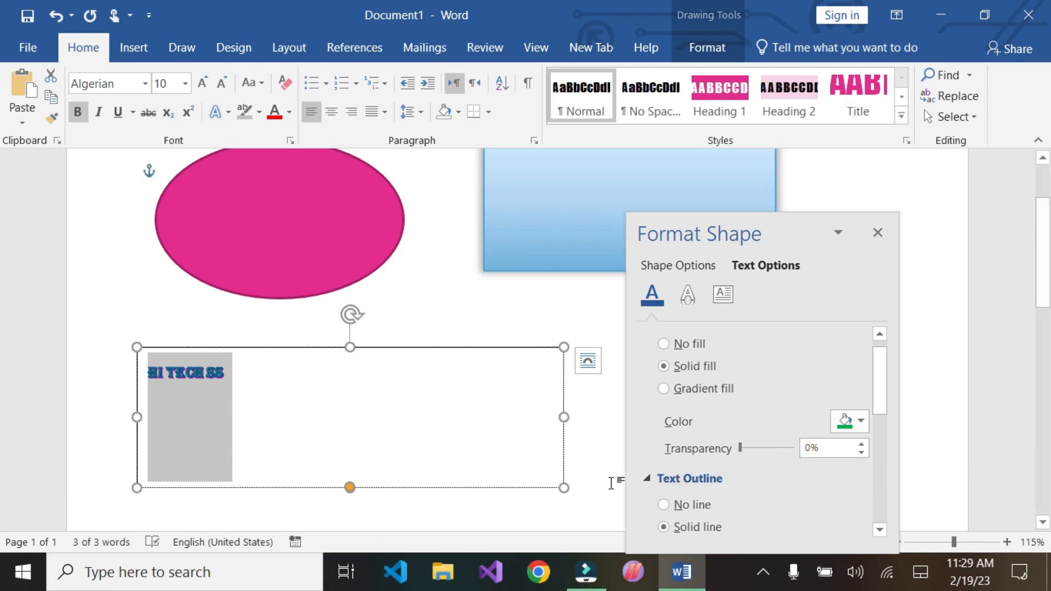
left_click(611, 483)
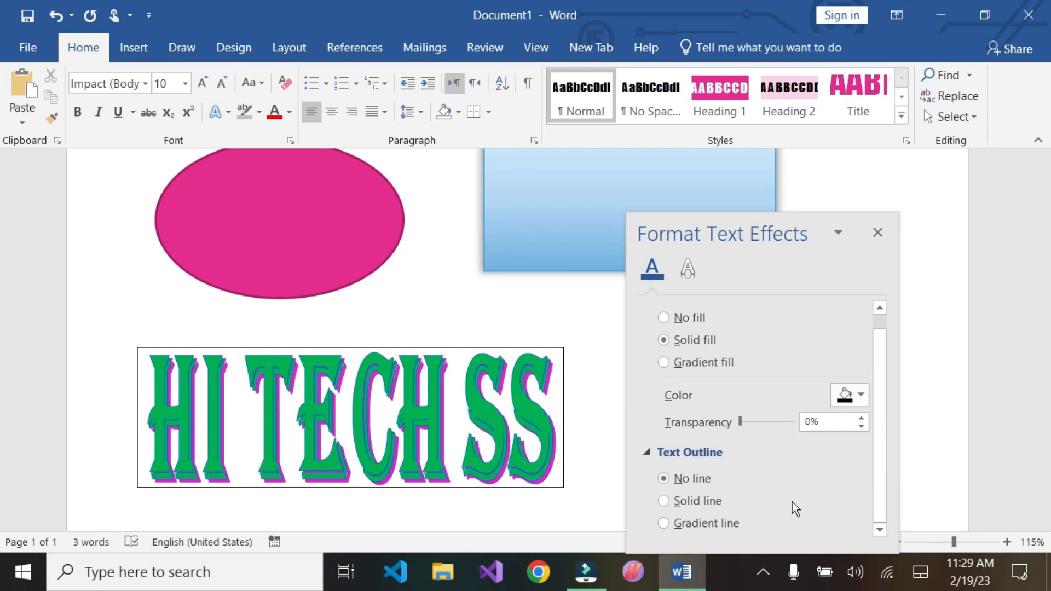
Review the HI TECH SS text outline options, including width, compound type, dash type, cap type and join type
left_click(676, 509)
left_click(493, 441)
scroll(746, 504, "down", 5)
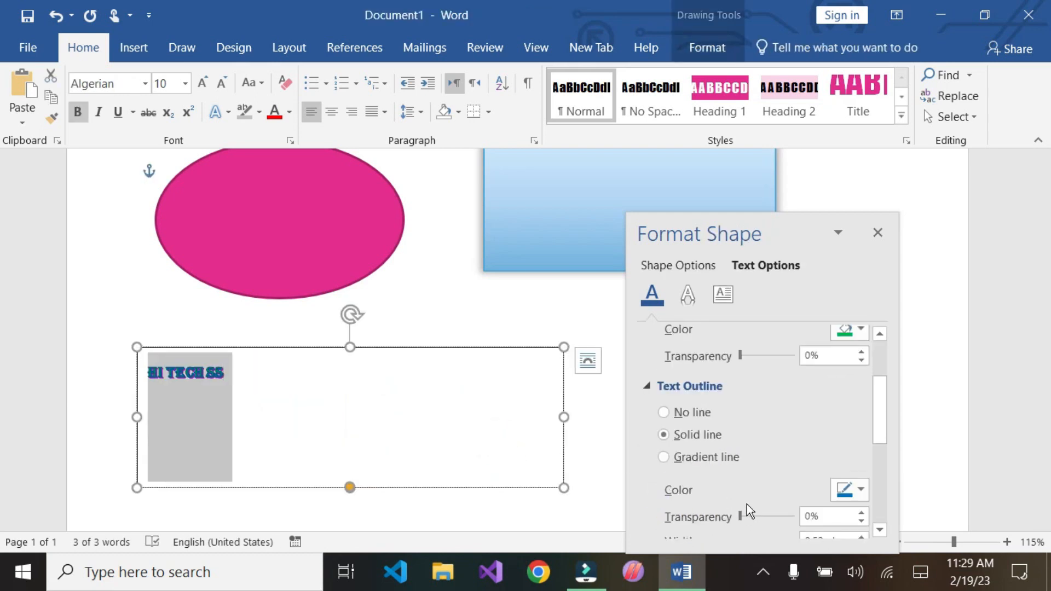
scroll(715, 475, "down", 4)
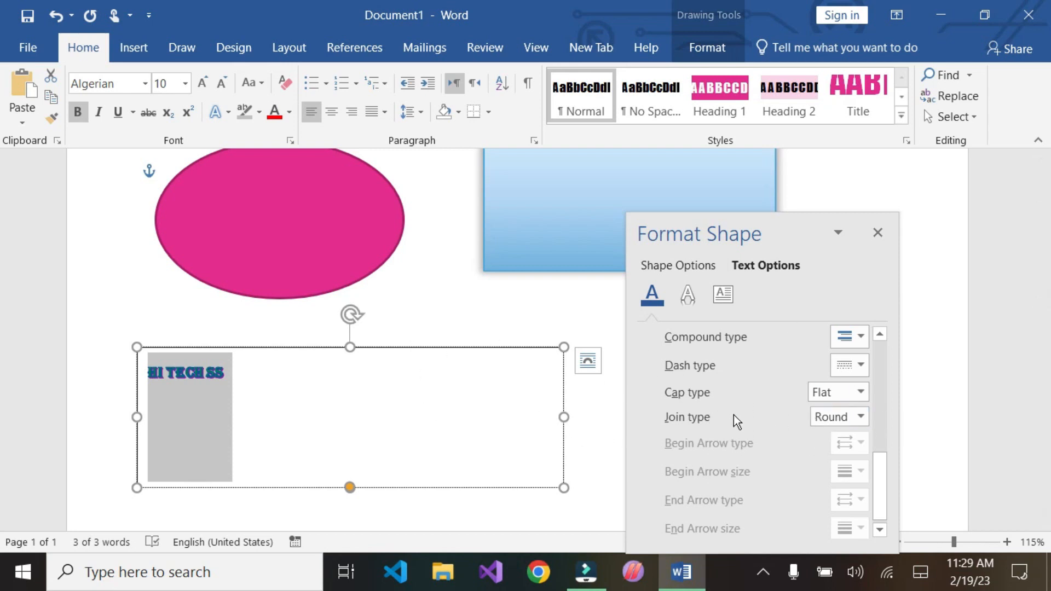
scroll(732, 414, "up", 1)
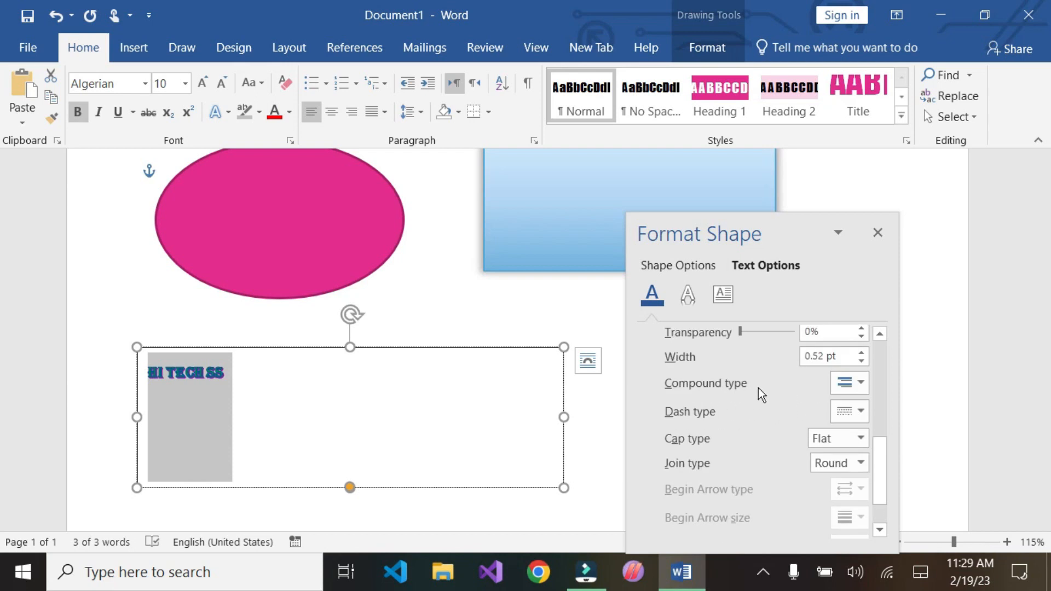
scroll(745, 387, "up", 2)
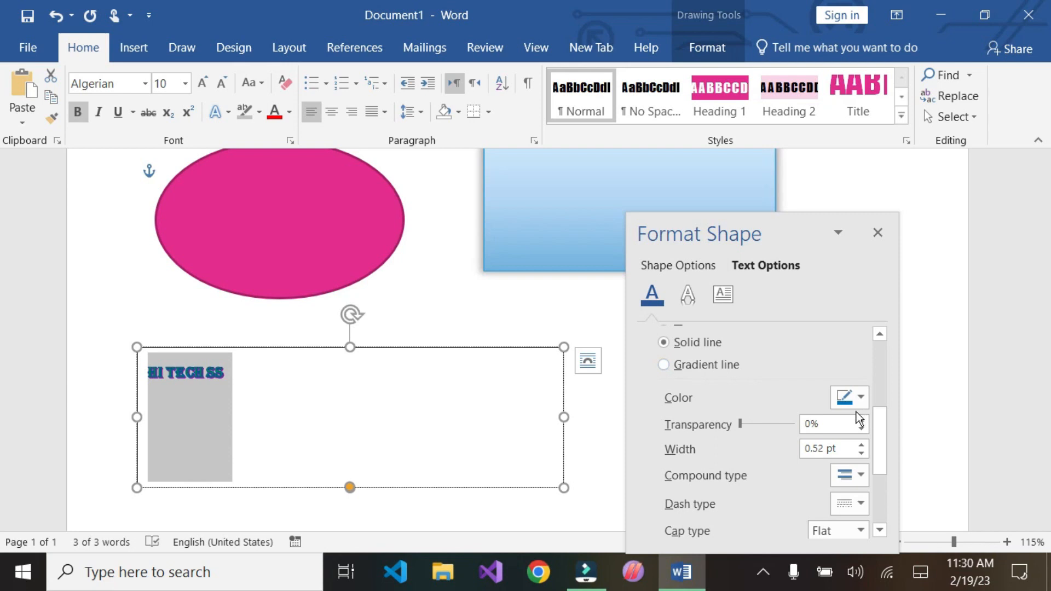
Switch the HI TECH SS text to a gradient fill and widen its text box slightly
left_click_drag(885, 418, 883, 340)
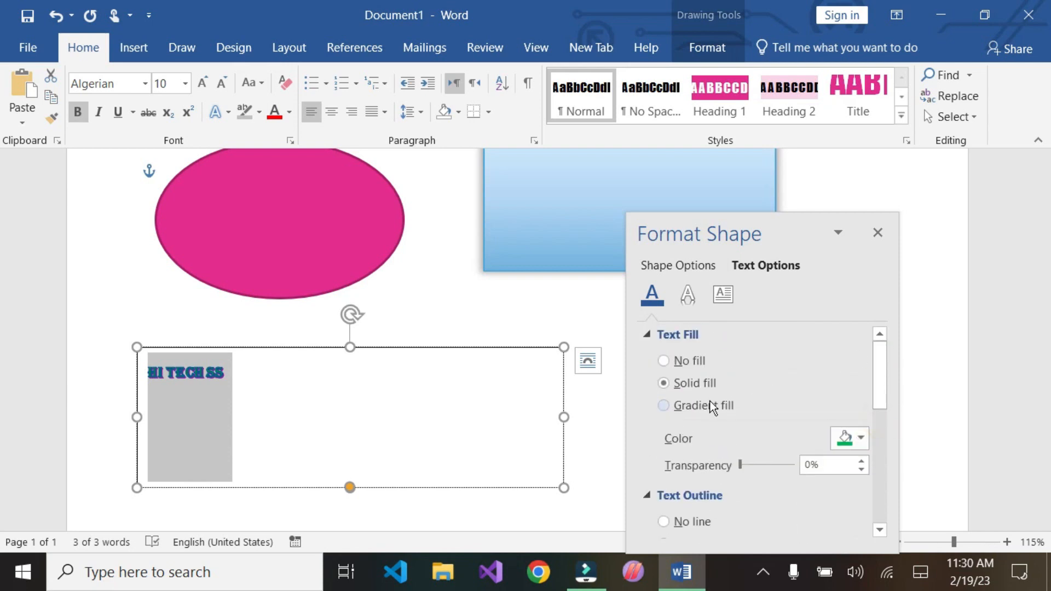
left_click(663, 406)
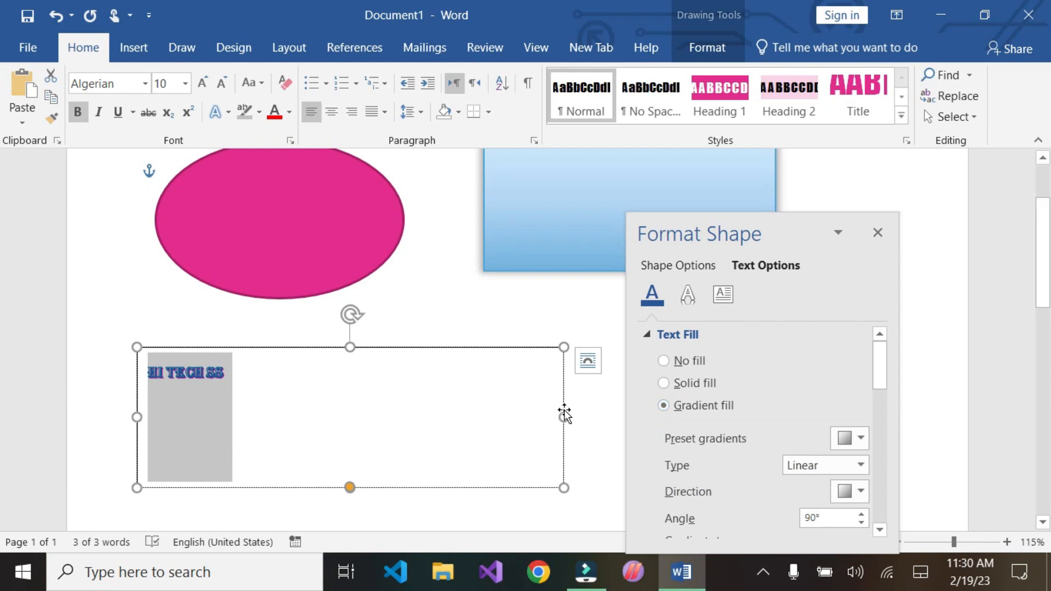
left_click_drag(564, 417, 594, 426)
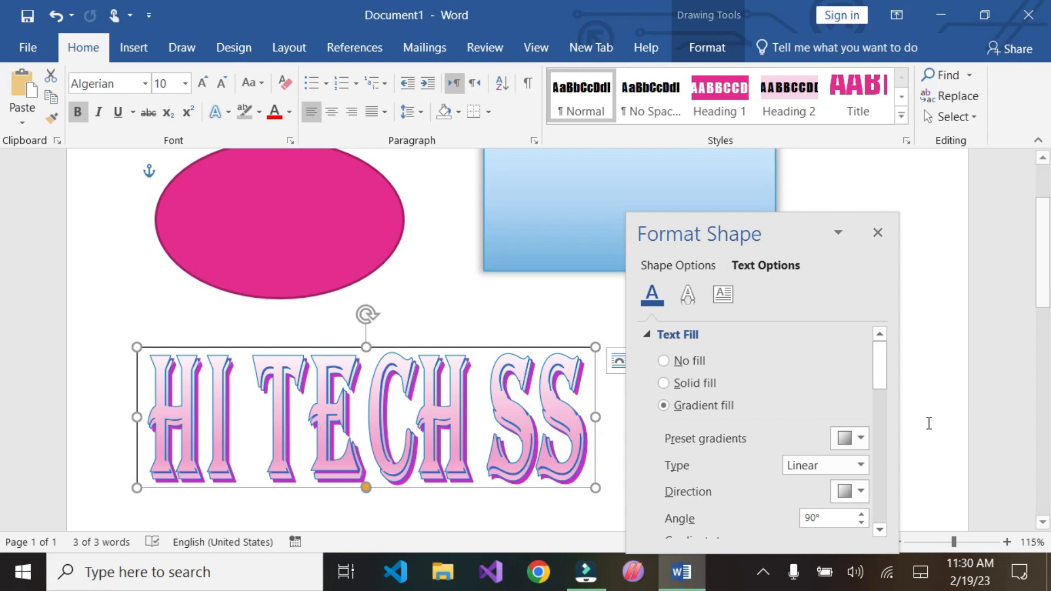
Try a blue preset gradient on the HI TECH SS text, replace it with a light purple one, and set the gradient type to Linear
left_click(862, 444)
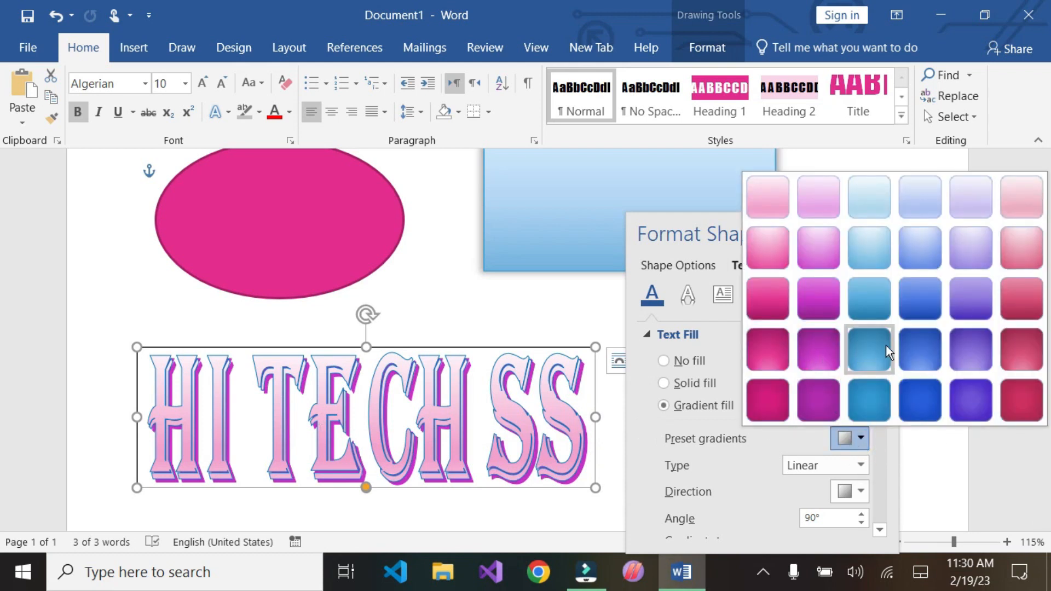
left_click(915, 343)
left_click(859, 438)
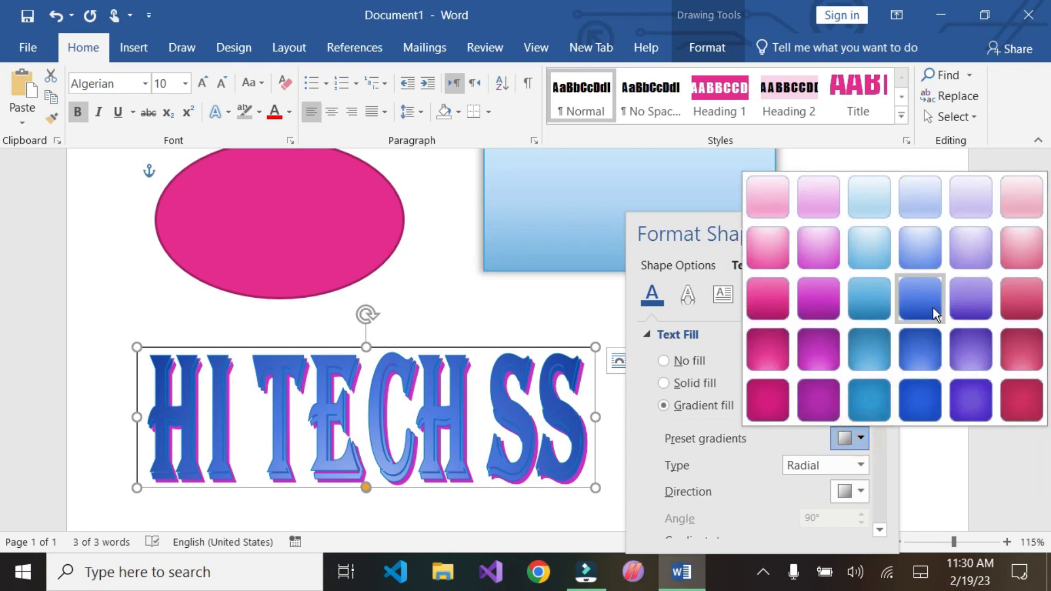
left_click(980, 261)
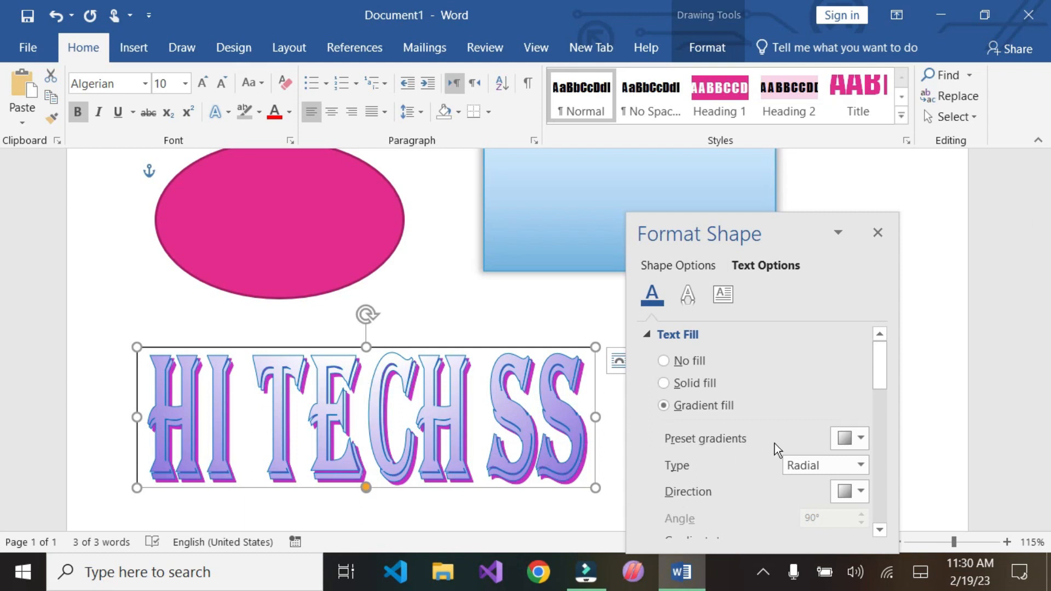
left_click(849, 463)
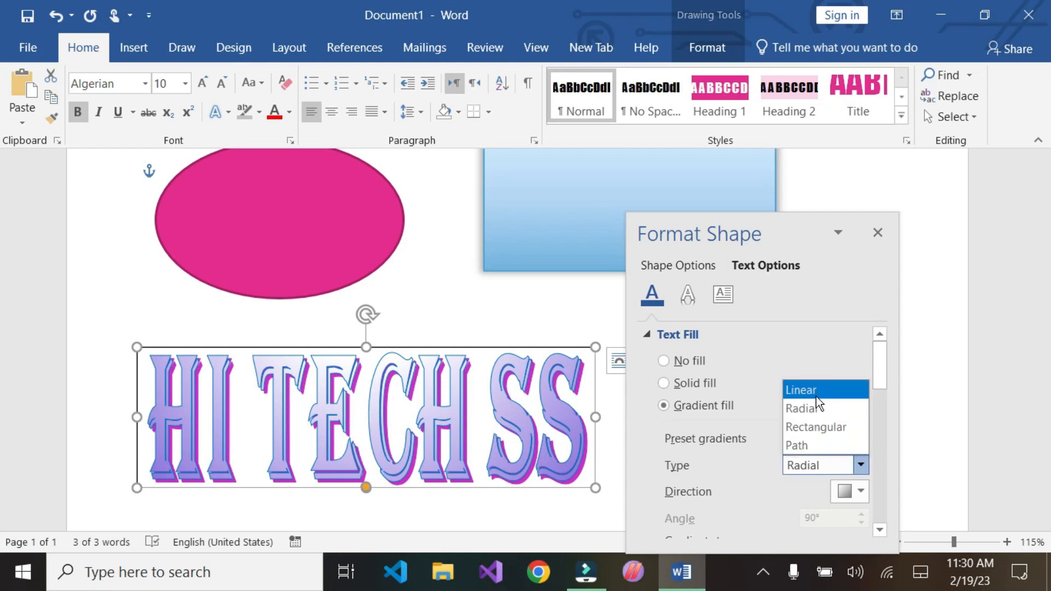
left_click(816, 398)
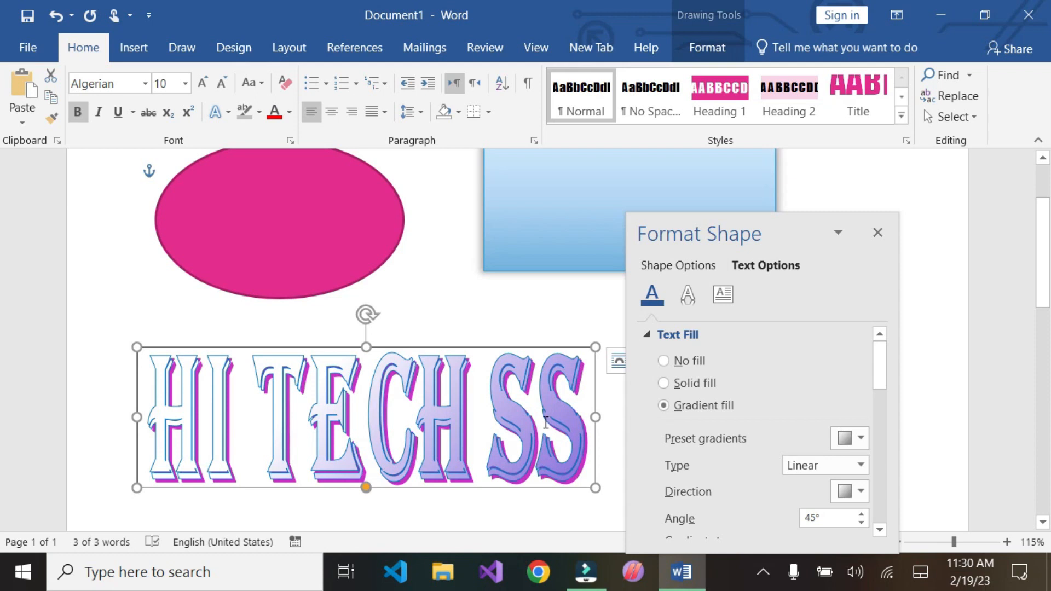
Try the Path gradient type on the HI TECH SS text and change the gradient type to Rectangular
left_click(859, 465)
left_click(806, 448)
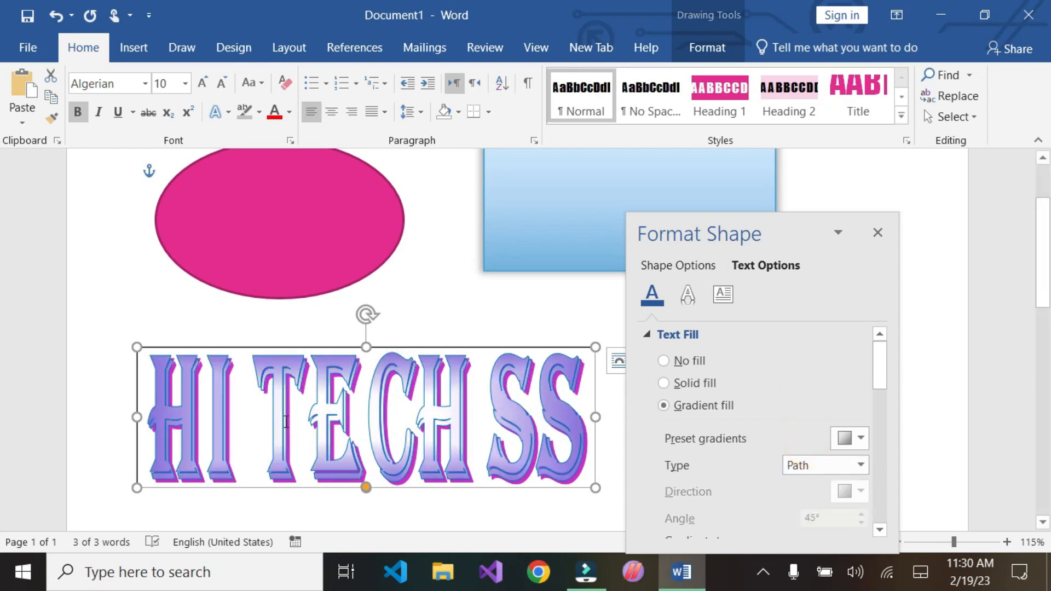
left_click(847, 468)
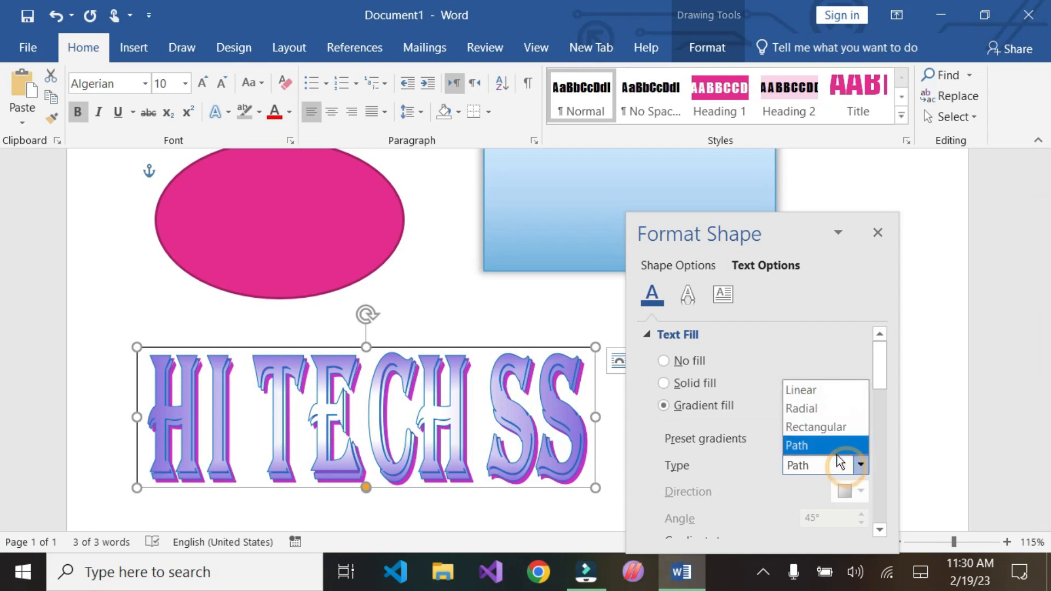
left_click(815, 431)
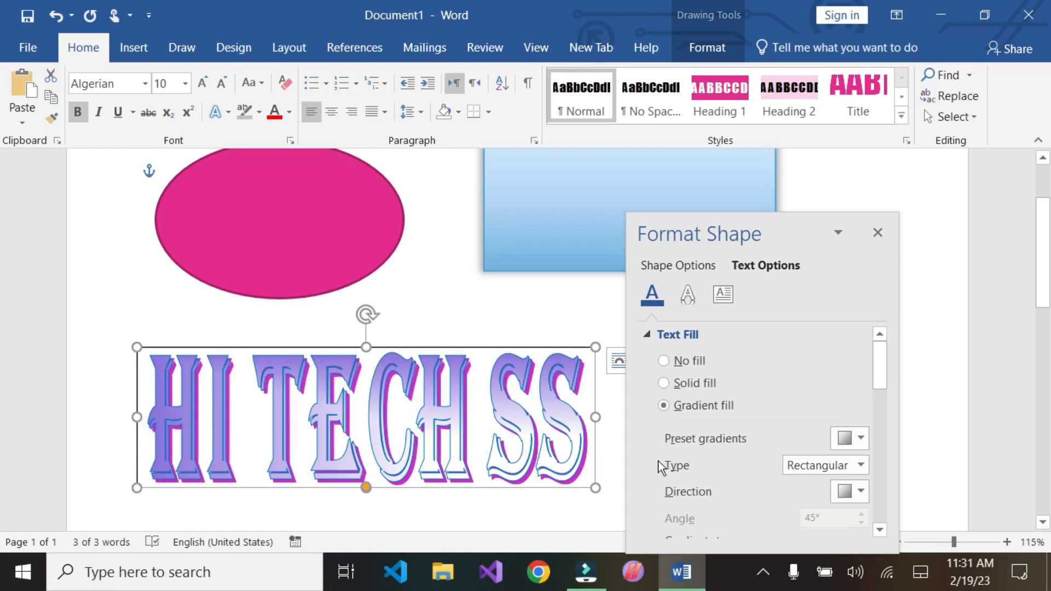
Try the second, third and fourth gradient directions on the HI TECH SS text and apply the fifth one
left_click(846, 493)
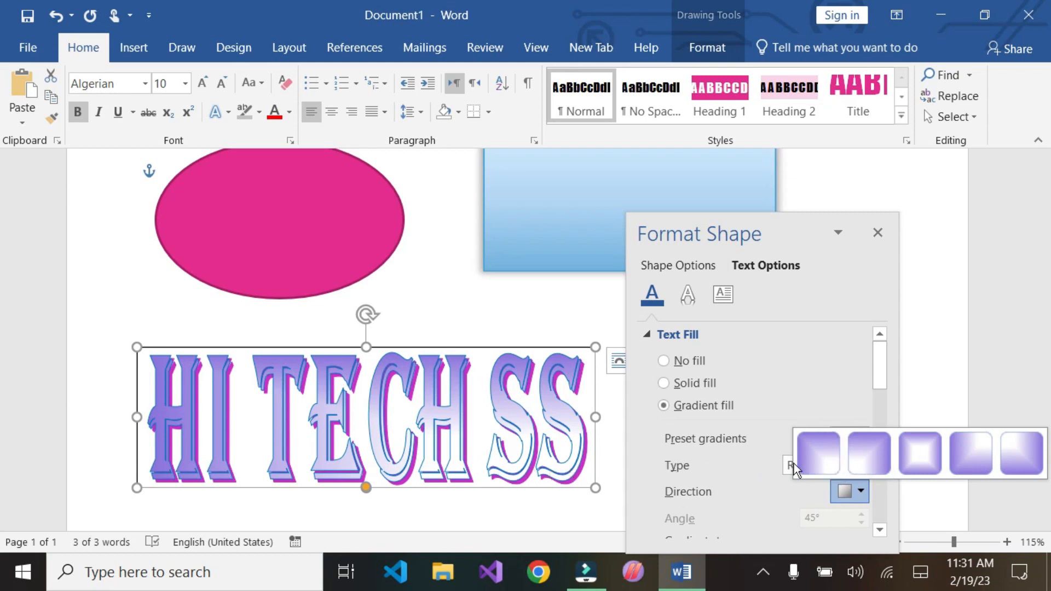
left_click(870, 468)
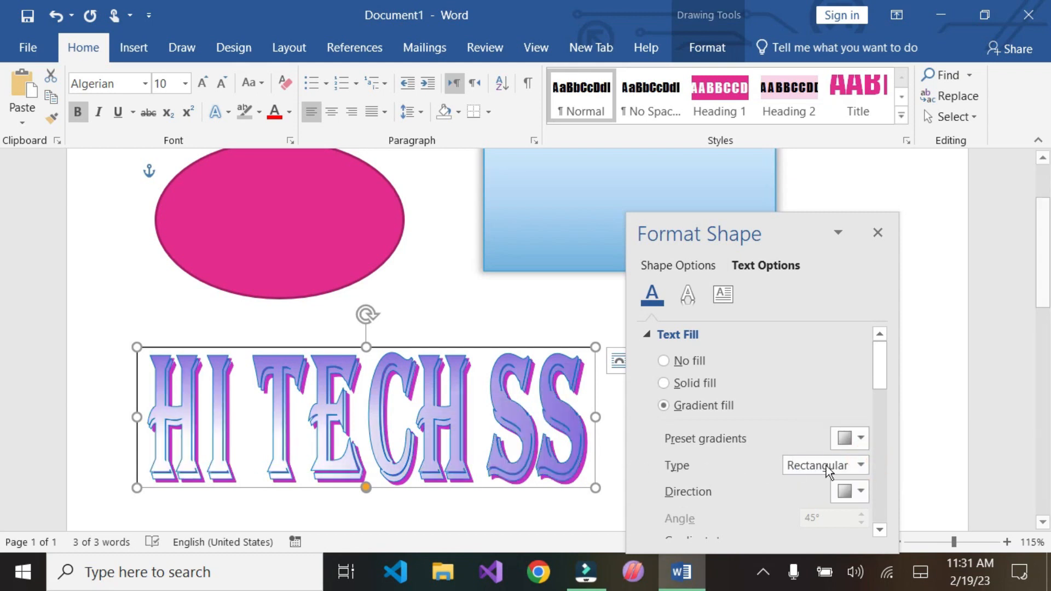
left_click(852, 494)
left_click(919, 458)
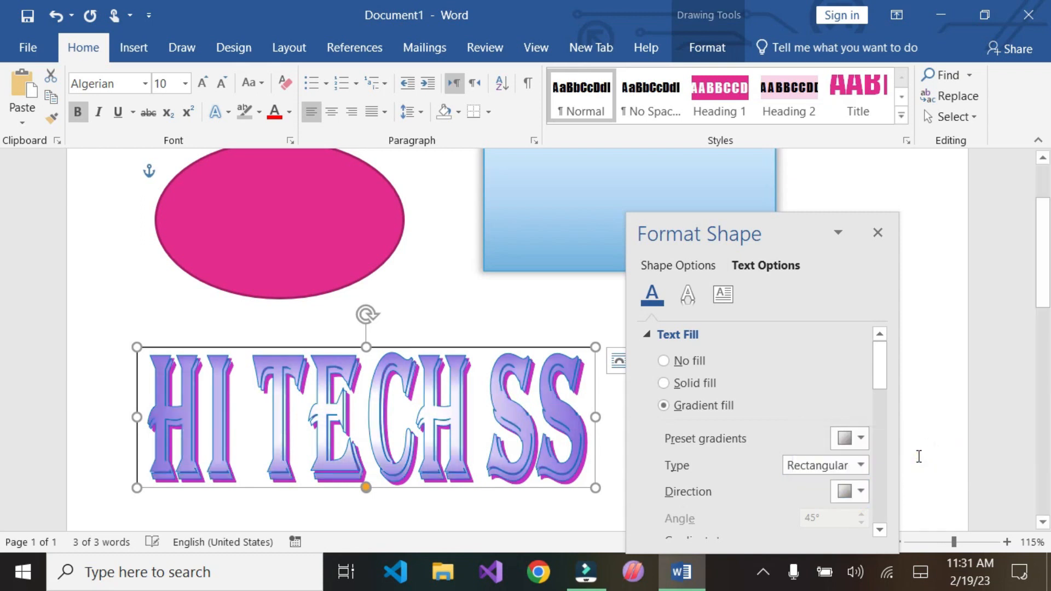
left_click(857, 491)
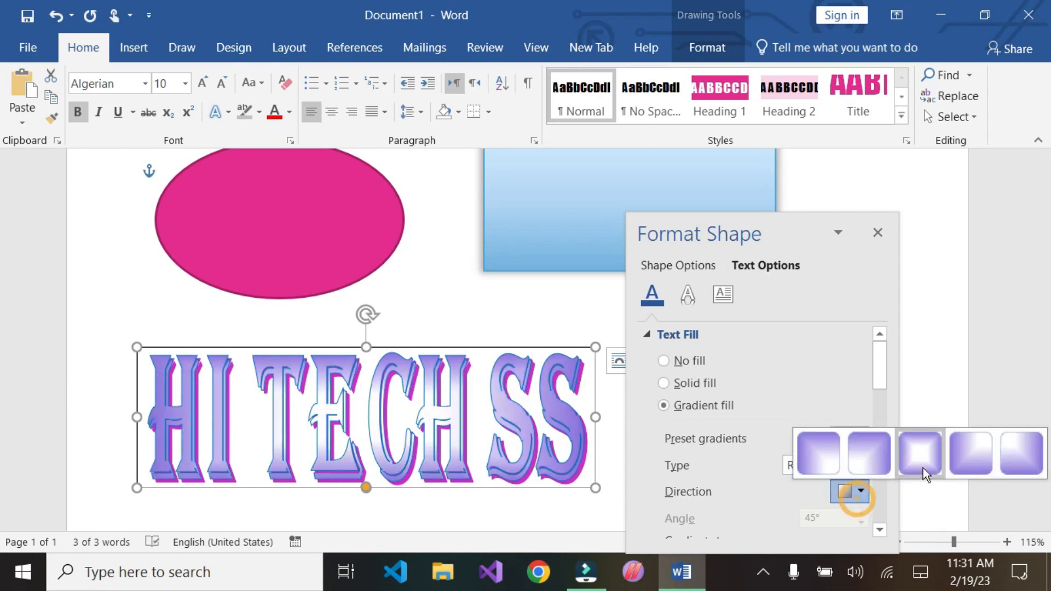
left_click(974, 456)
left_click(857, 491)
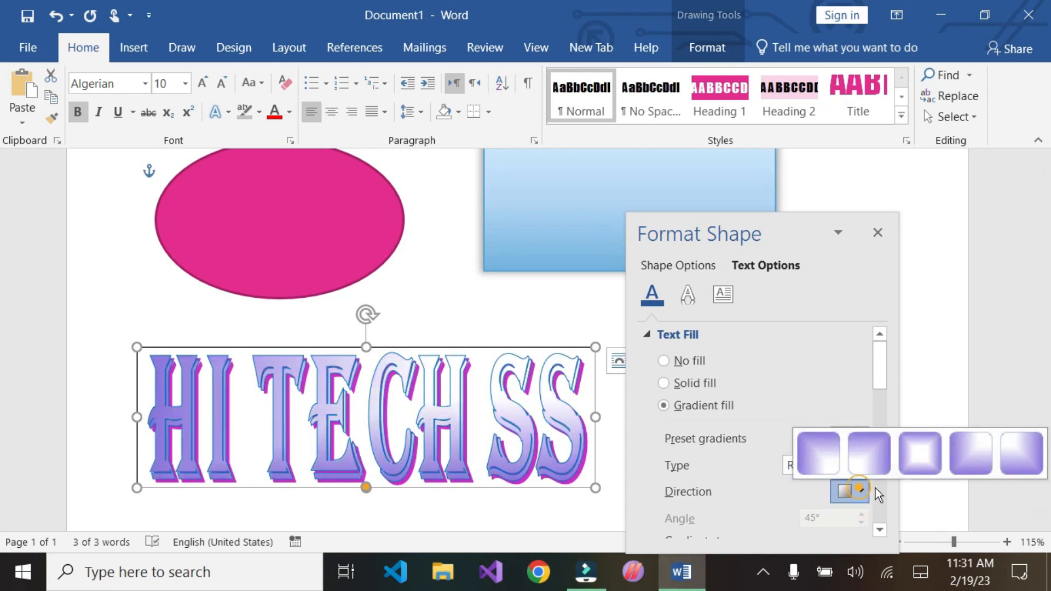
left_click(1029, 452)
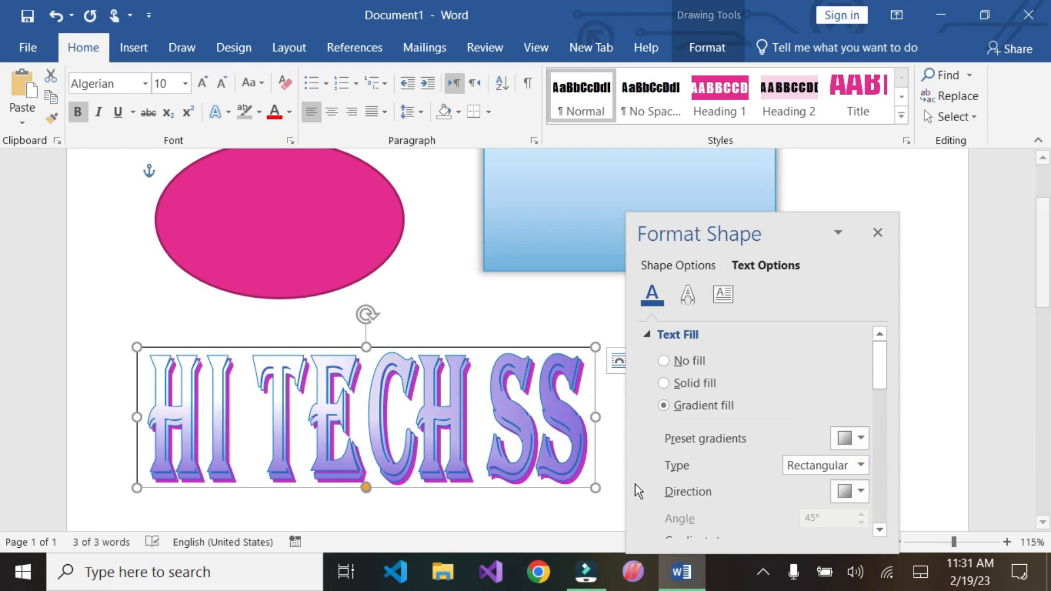
Recolor the middle gradient stop of the HI TECH SS text with the recent pink and move it to 63%
left_click_drag(878, 371, 878, 402)
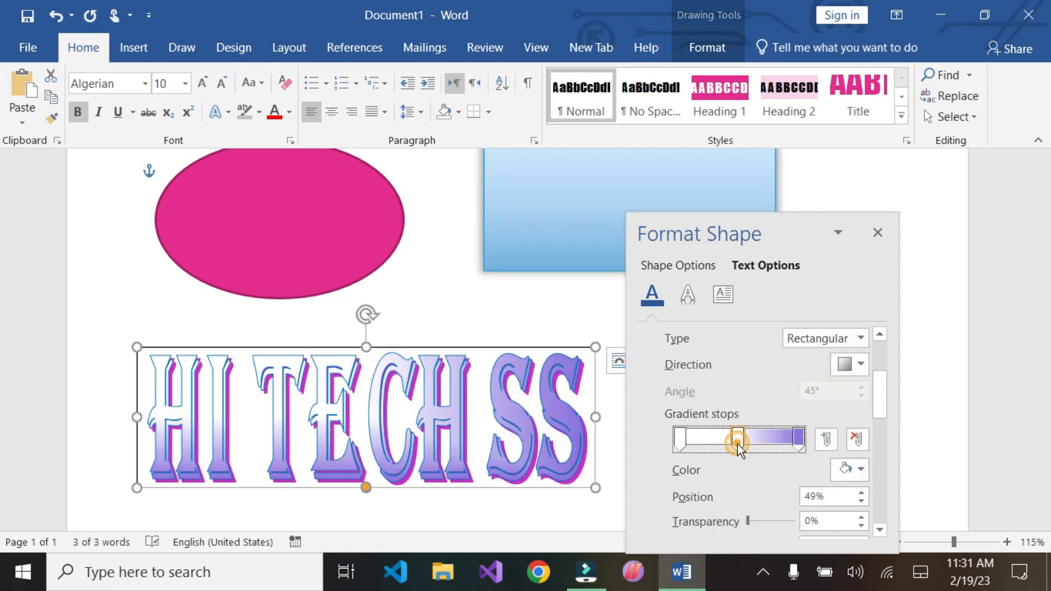
left_click(862, 470)
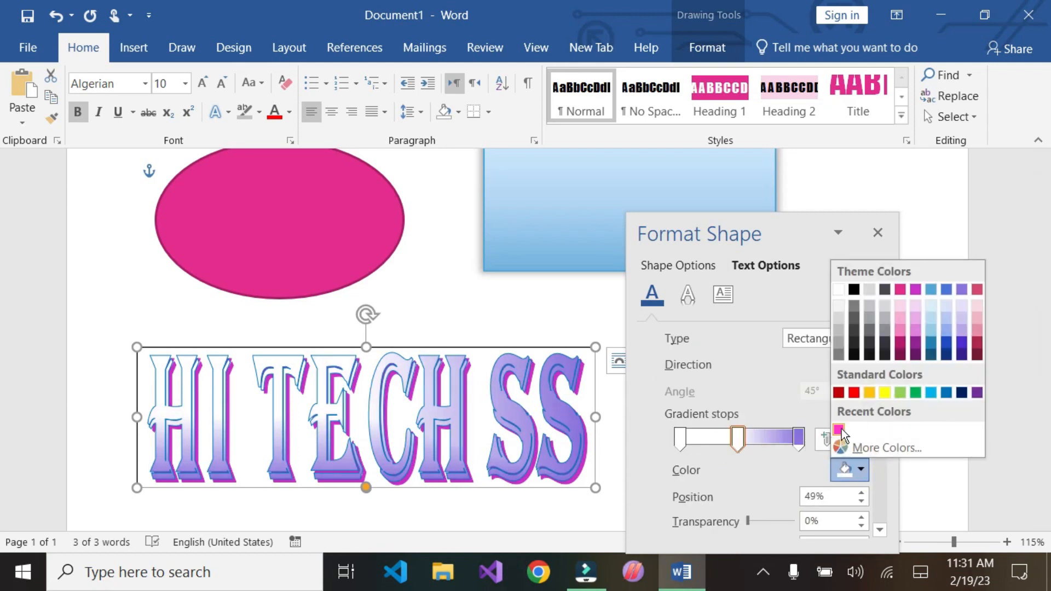
left_click(839, 429)
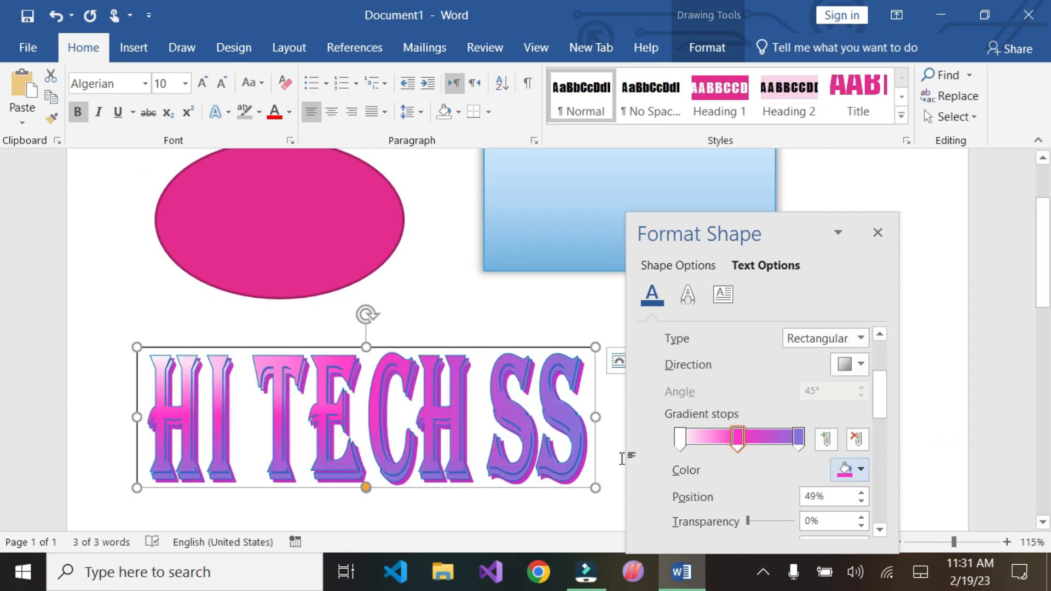
mouse_move(742, 438)
left_mouse_down()
mouse_move(702, 439)
mouse_move(804, 441)
mouse_move(679, 460)
mouse_move(734, 454)
mouse_move(732, 436)
mouse_move(755, 438)
left_mouse_up()
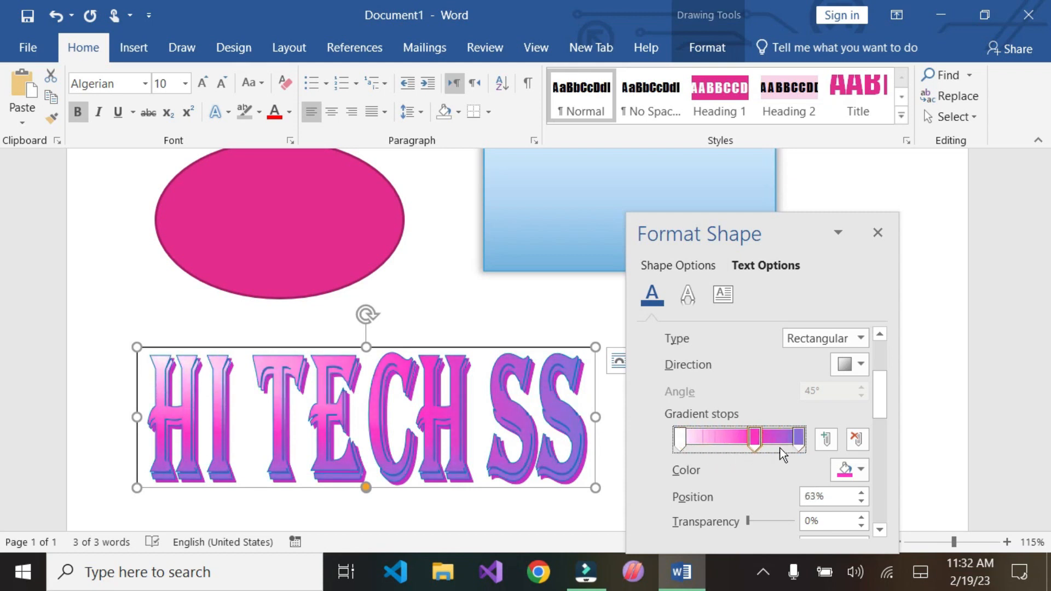
Set the color of the first gradient stop at 0% to black
left_click(678, 436)
left_click(843, 469)
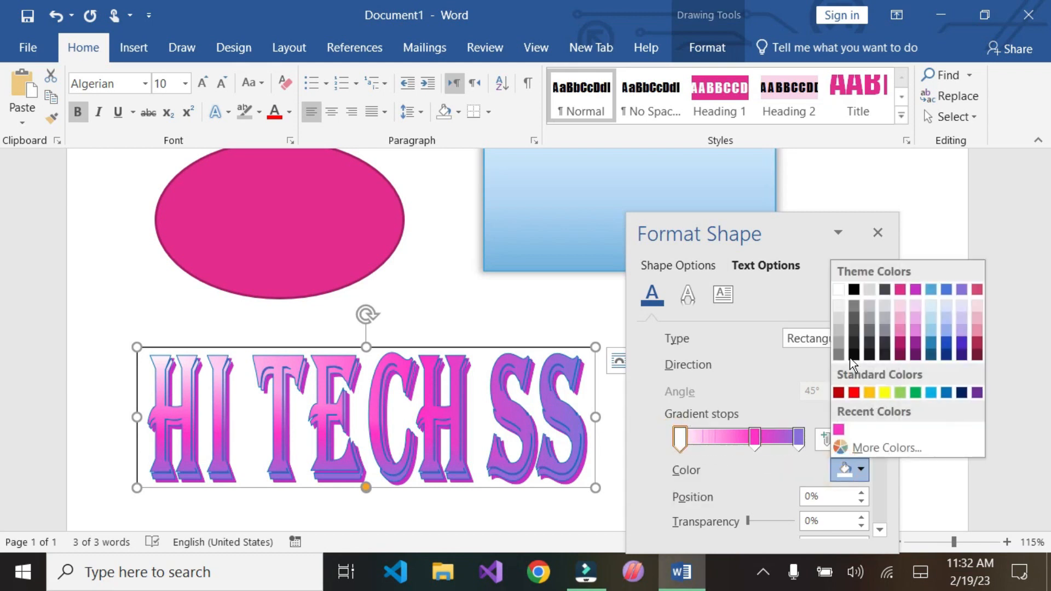
left_click(854, 289)
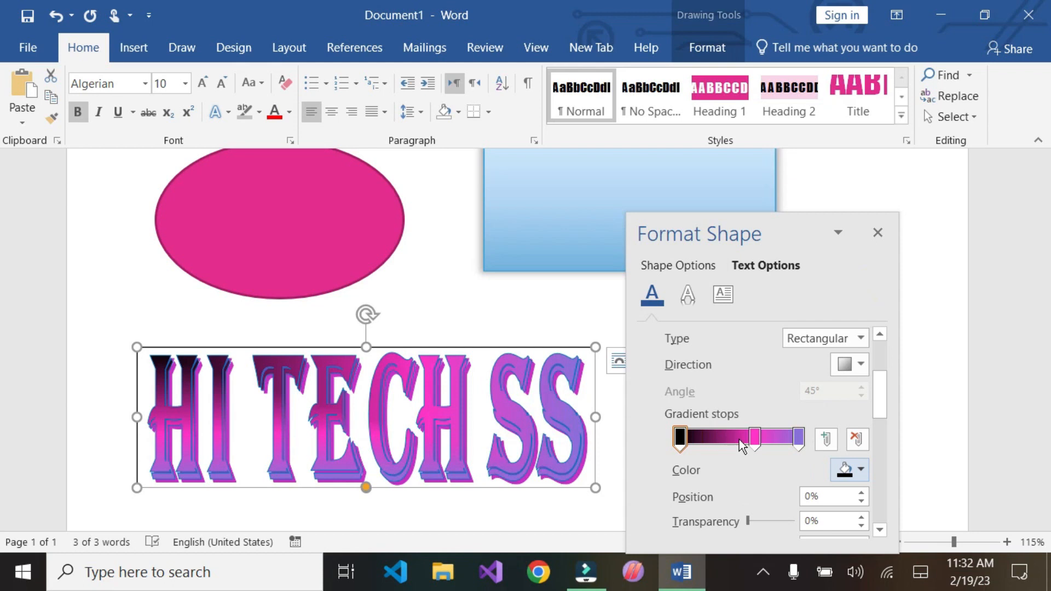
Change the middle gradient stop to white, try it at 79% and reposition it at 64%
left_click(754, 436)
left_click(846, 469)
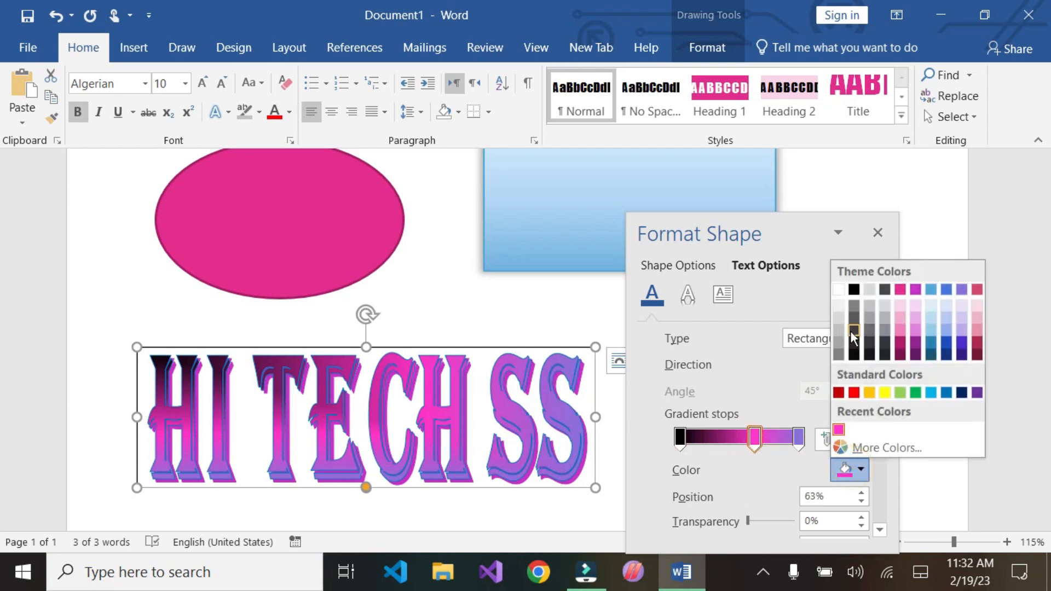
left_click(838, 289)
mouse_move(752, 441)
left_mouse_down()
mouse_move(707, 441)
mouse_move(781, 449)
mouse_move(773, 439)
left_mouse_up()
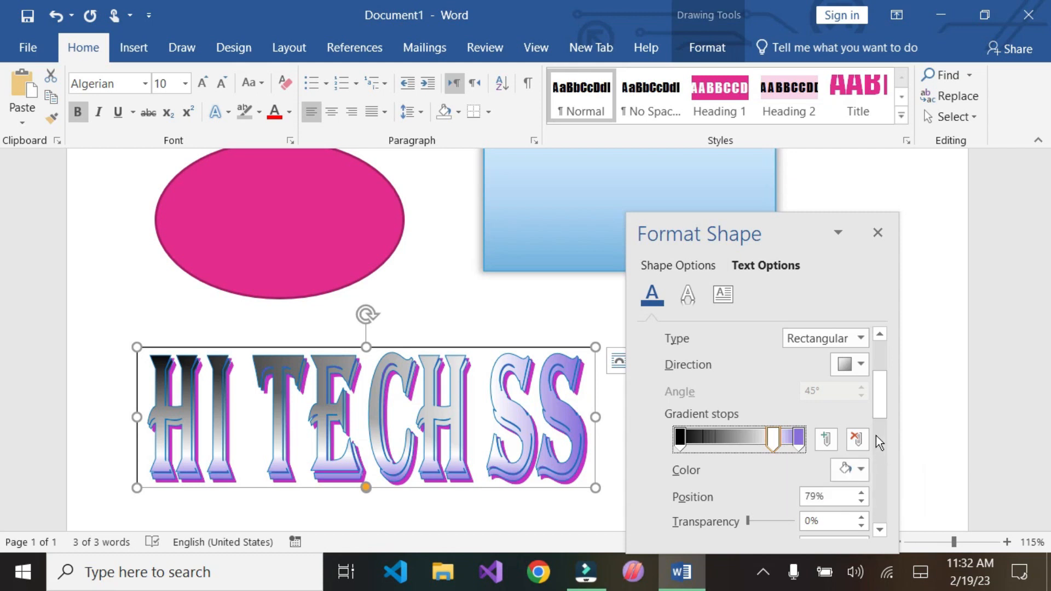
left_click_drag(774, 445, 756, 445)
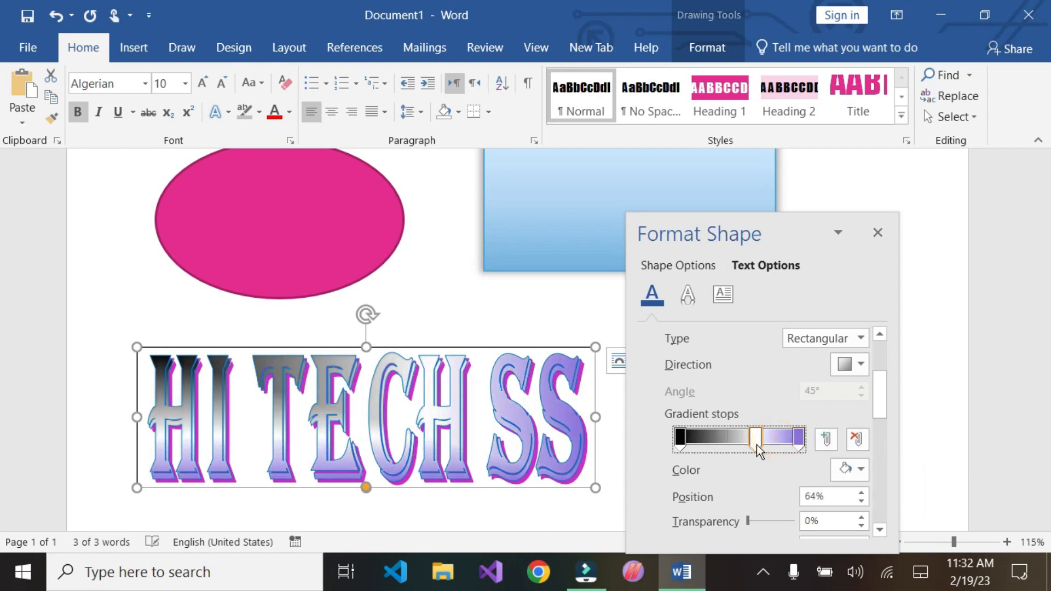
Remove the black gradient stop and turn the white stop yellow at position 30%
left_click(685, 439)
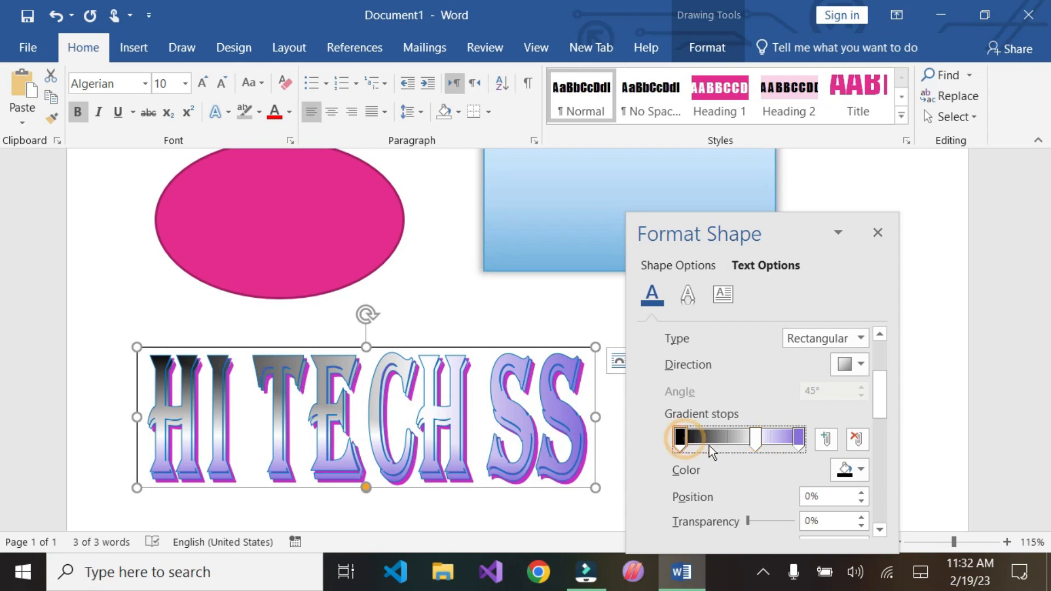
left_click(856, 439)
mouse_move(753, 441)
left_mouse_down()
mouse_move(680, 443)
mouse_move(714, 441)
mouse_move(754, 459)
left_mouse_up()
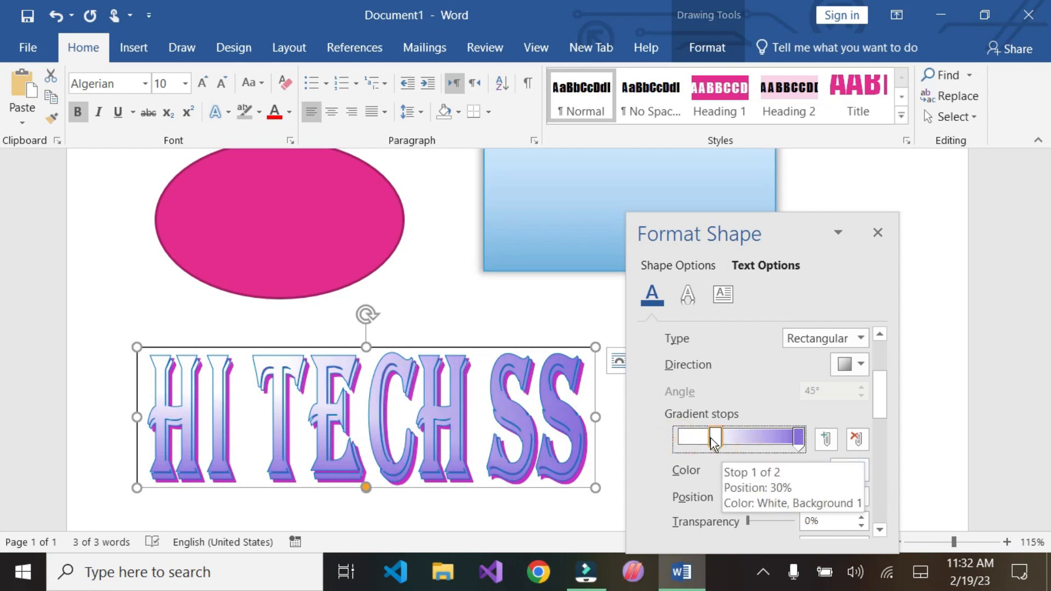
left_click(847, 469)
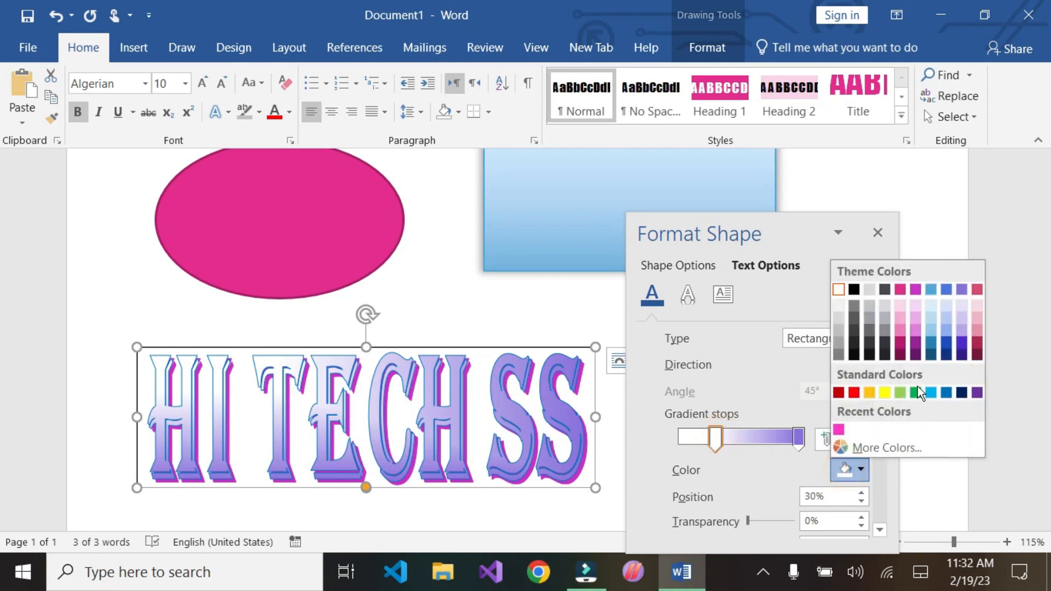
left_click(884, 392)
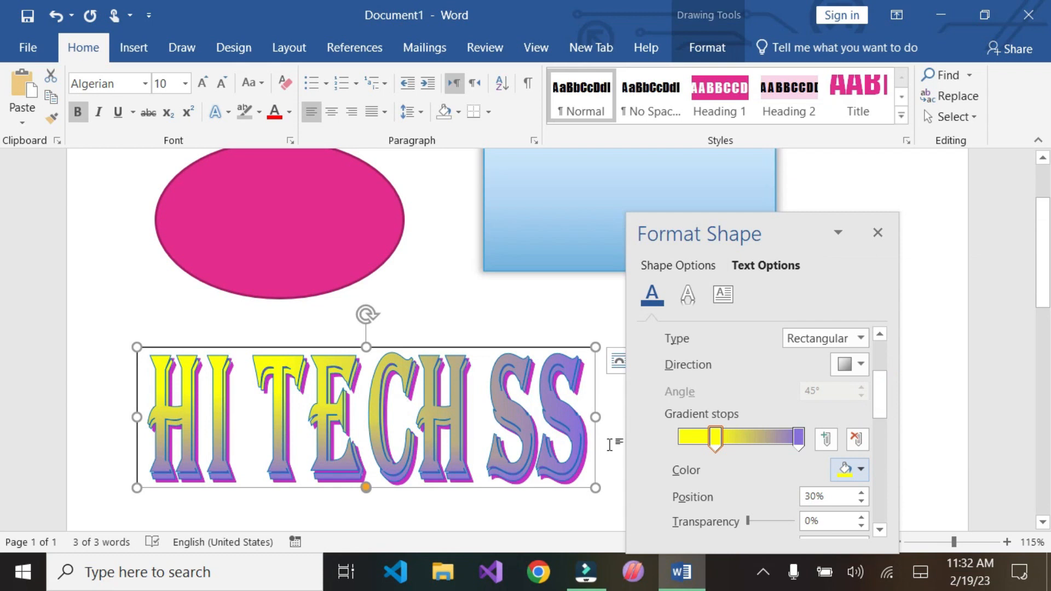
Add a second yellow gradient stop and place the two yellow stops at 0% and 58%
mouse_move(710, 443)
left_mouse_down()
mouse_move(683, 439)
mouse_move(777, 443)
mouse_move(705, 450)
left_mouse_up()
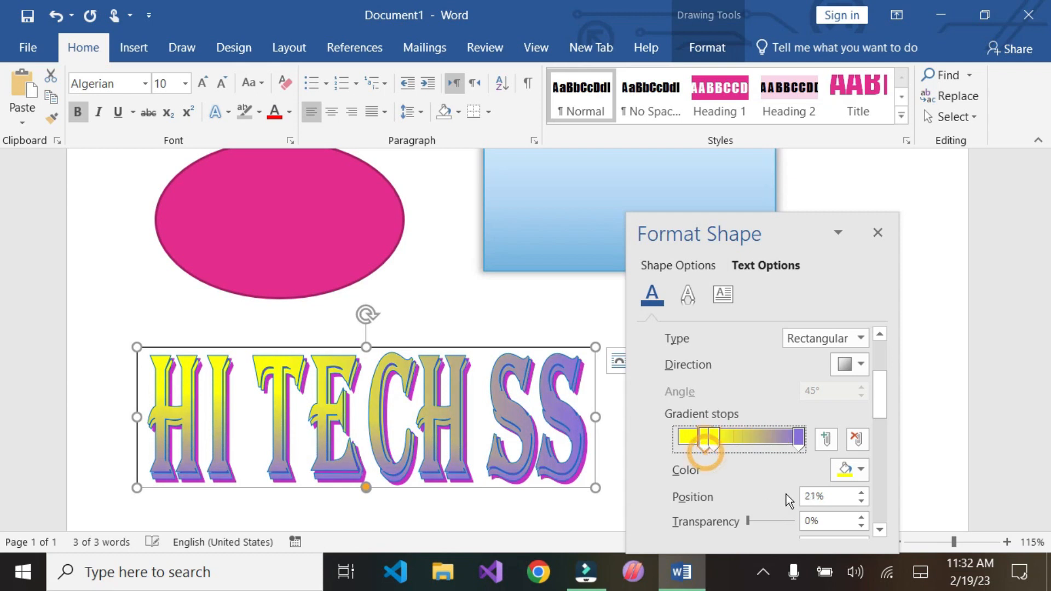
left_click_drag(865, 497, 864, 497)
left_click_drag(713, 438, 680, 438)
left_click(861, 501)
left_click(749, 441)
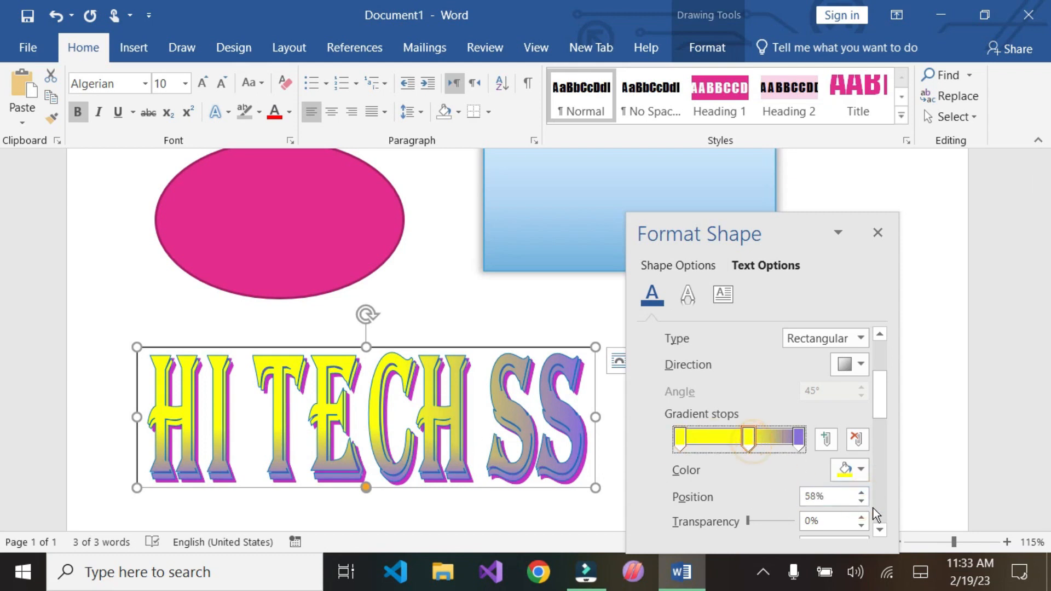
Raise the middle yellow stop's position to 100%, and lower it to 15%
left_click(862, 493)
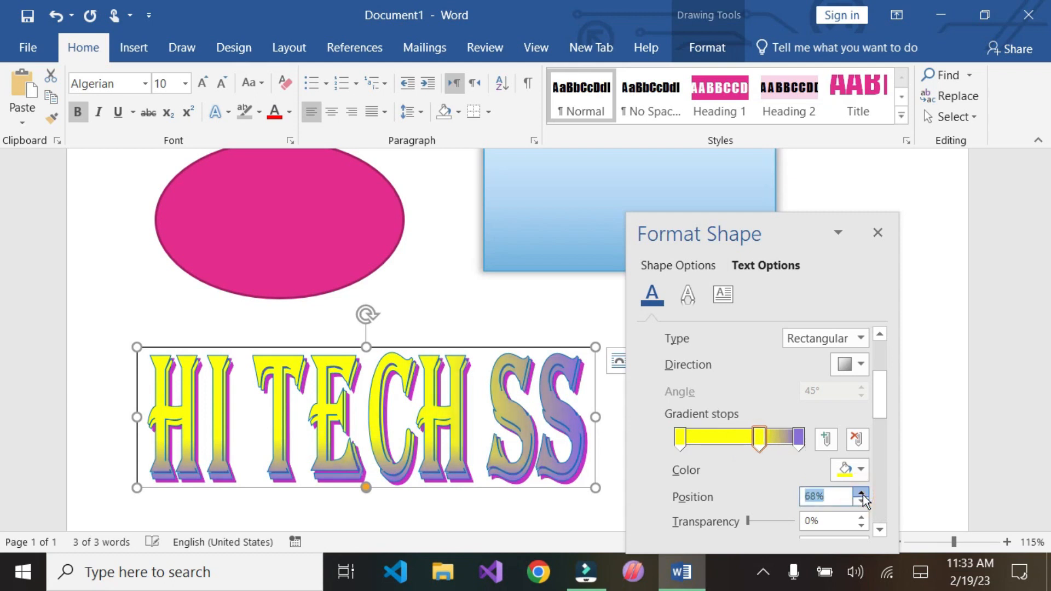
left_click(862, 493)
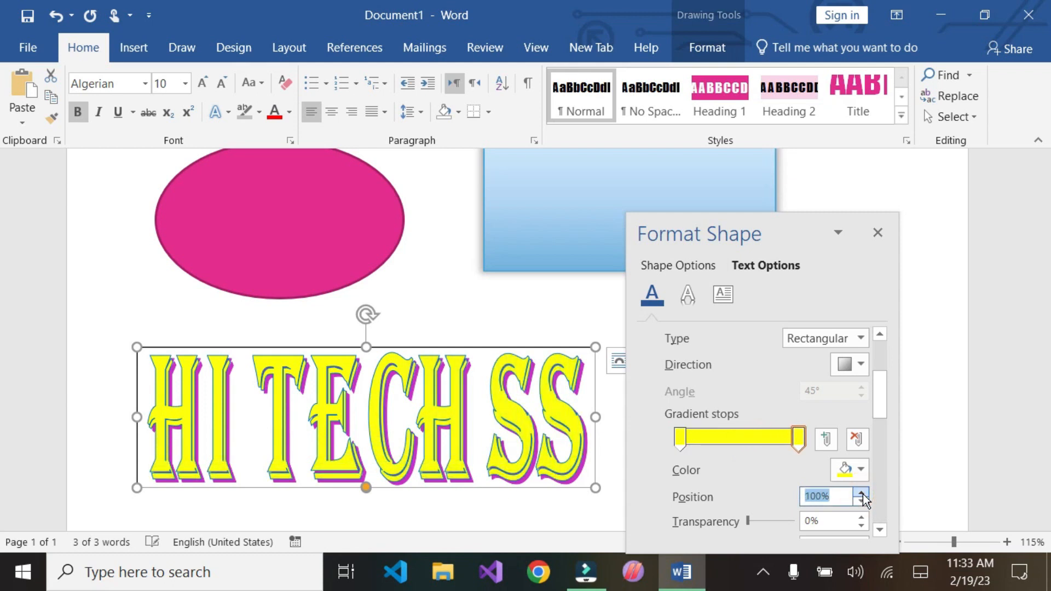
left_click(862, 502)
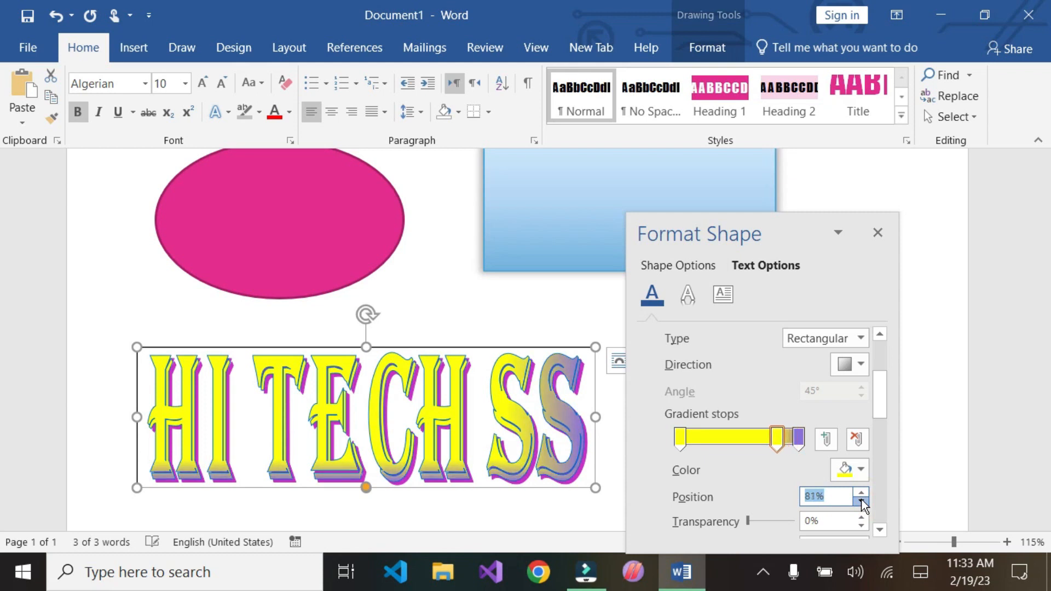
left_click(862, 502)
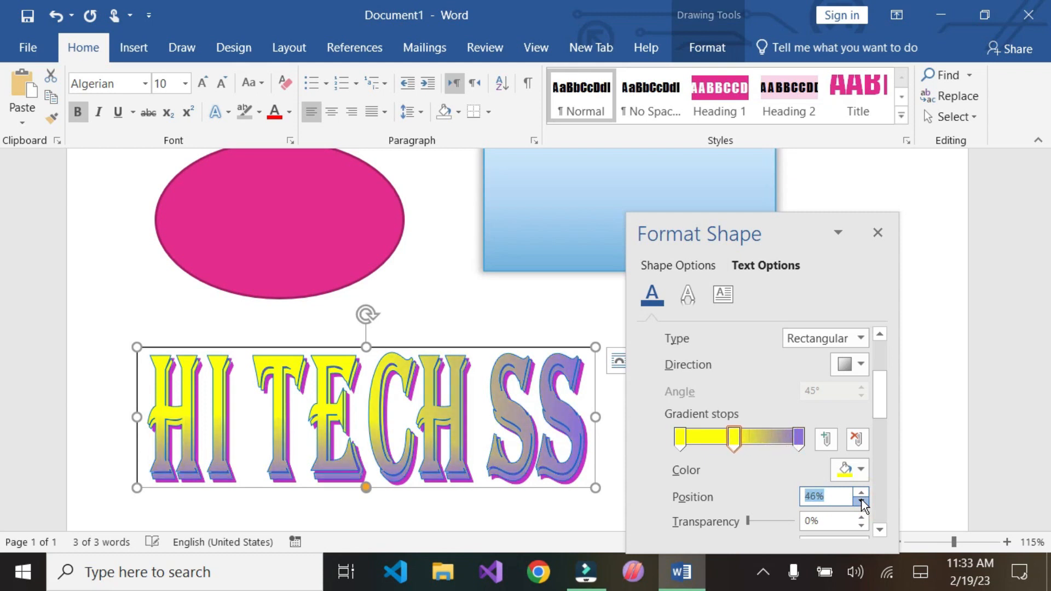
left_click(862, 502)
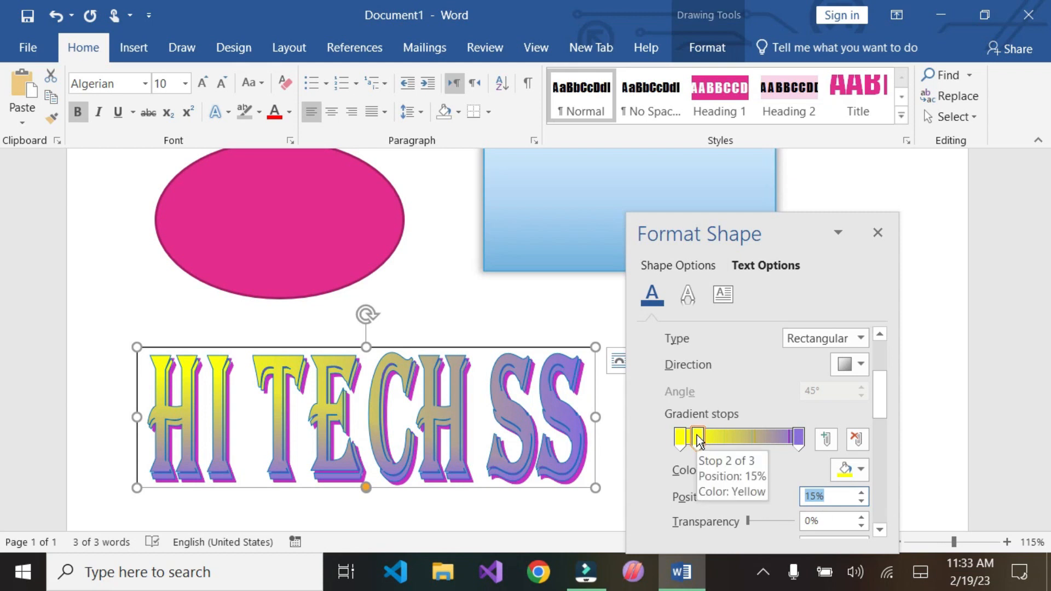
Try 100% transparency on the yellow gradient stop at 15% and reduce its transparency to 3%
scroll(945, 464, "down", 3)
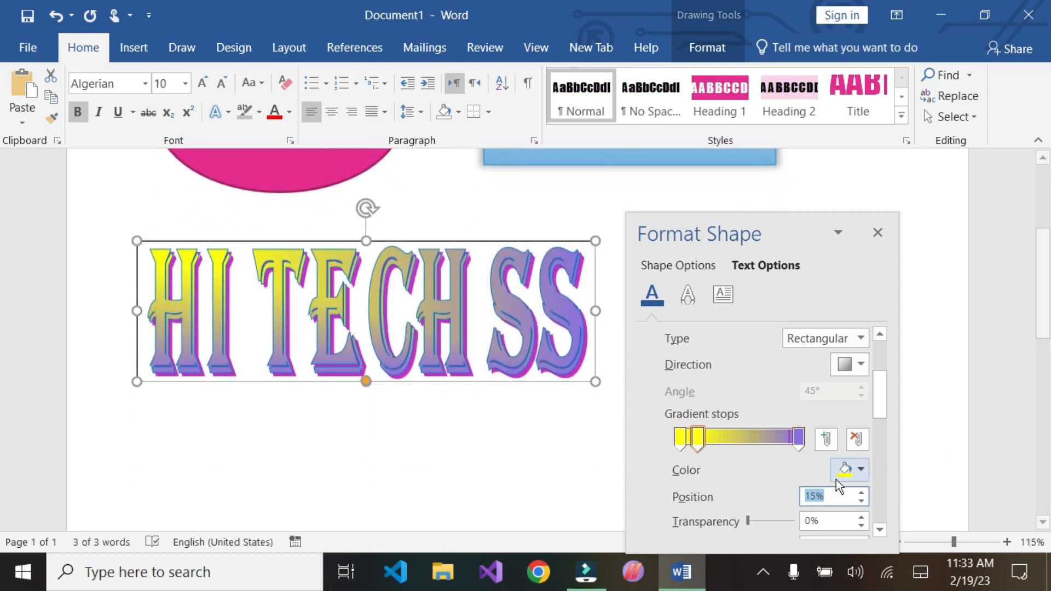
scroll(815, 474, "up", 1)
left_click_drag(883, 396, 882, 435)
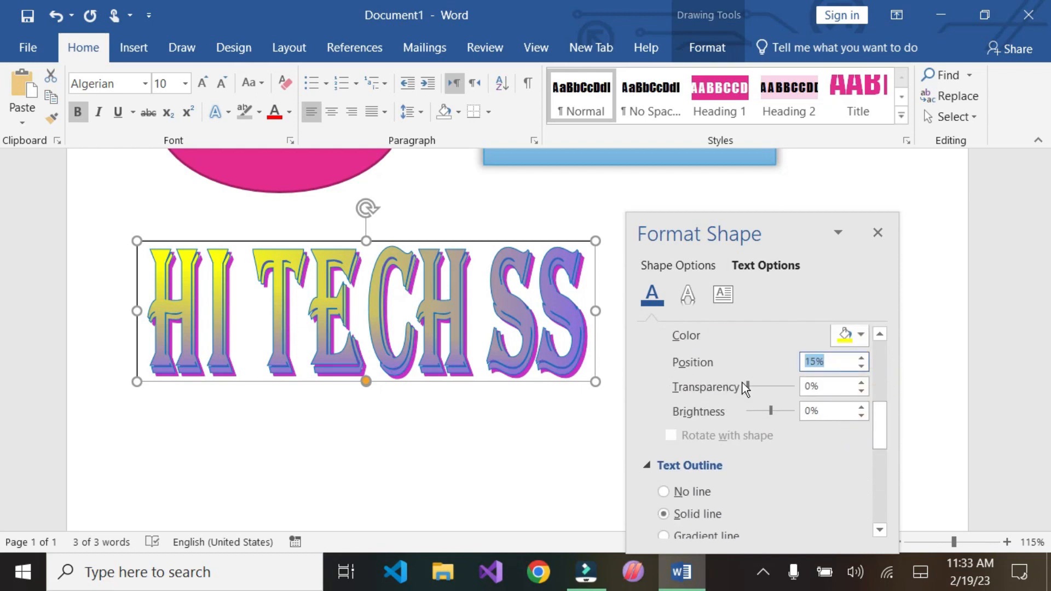
left_click_drag(751, 383, 803, 398)
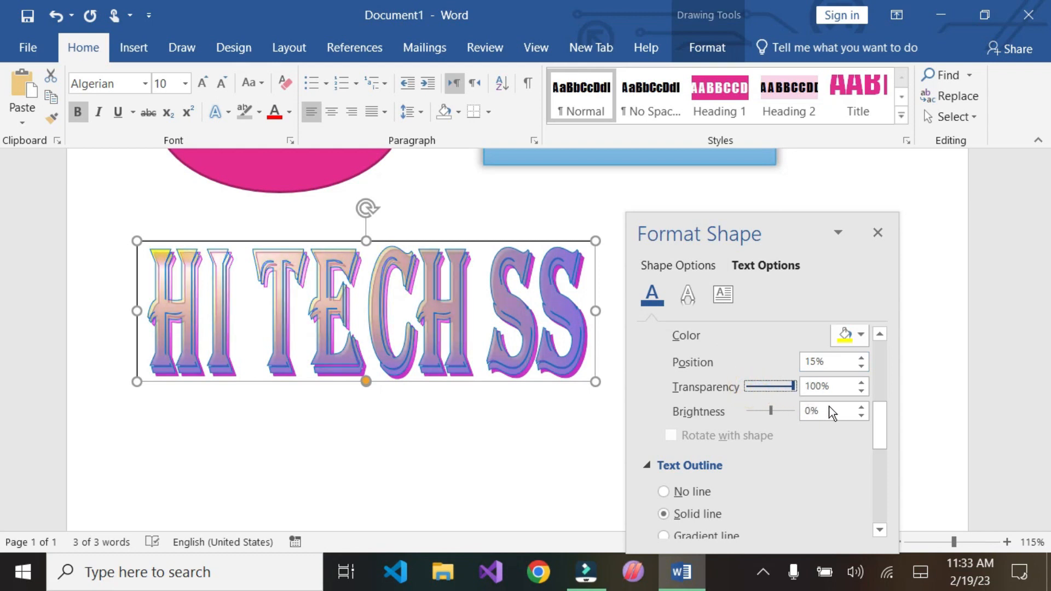
left_click_drag(793, 386, 701, 395)
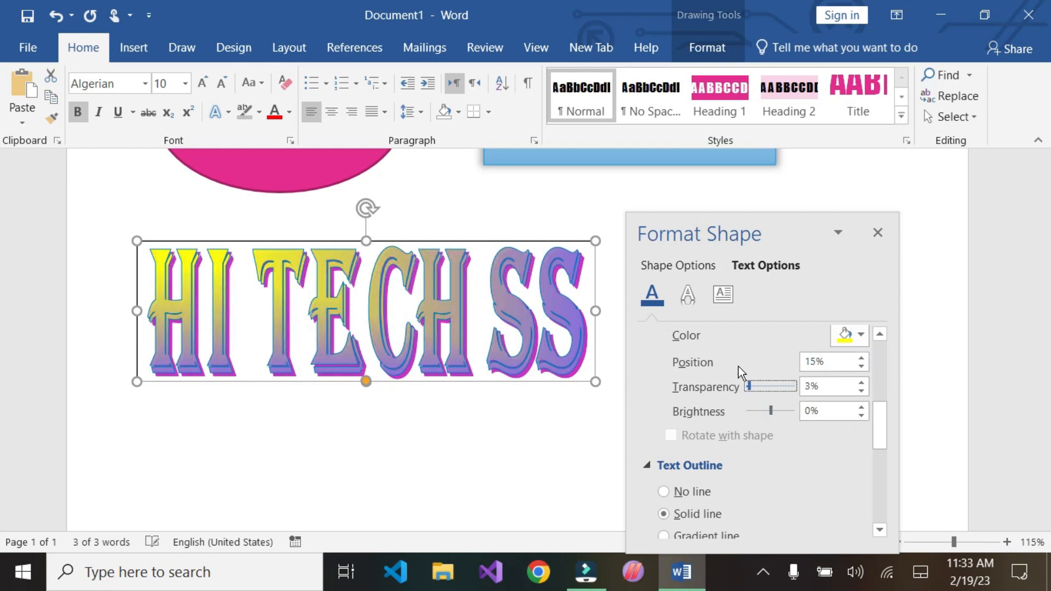
Remove the first yellow gradient stop and move the remaining yellow stop to 0%
scroll(870, 406, "up", 3)
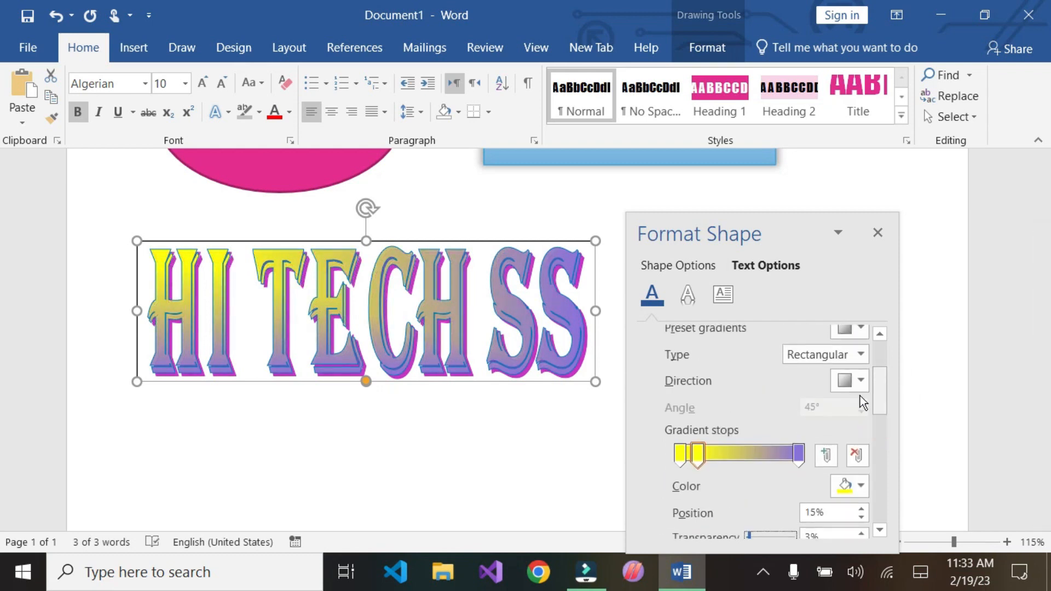
left_click(680, 450)
left_click(856, 456)
left_click_drag(697, 454, 654, 452)
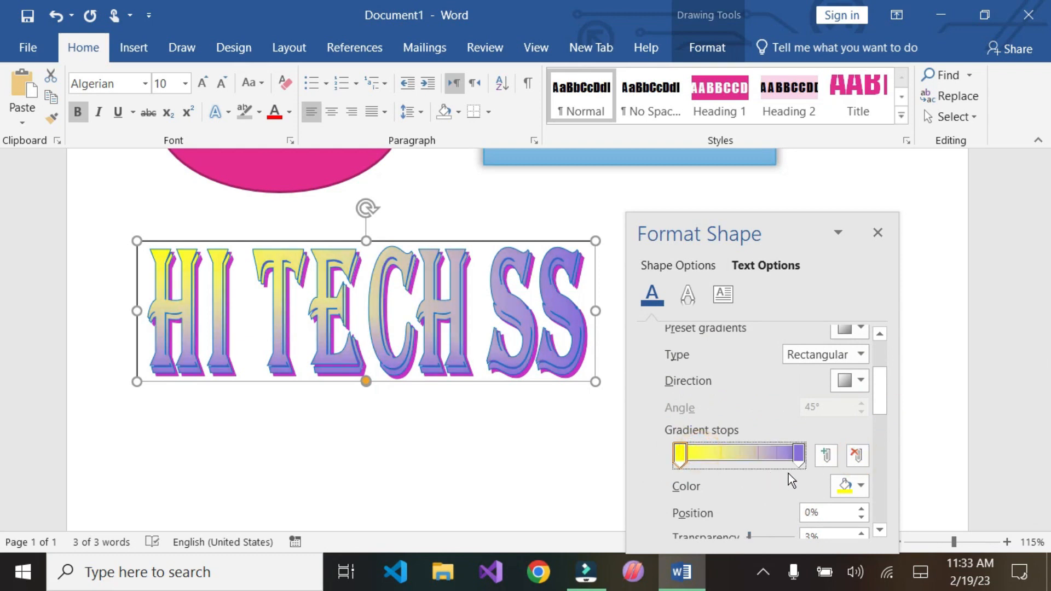
Try 100% transparency on the yellow gradient stop at 0%
left_click_drag(881, 379, 878, 418)
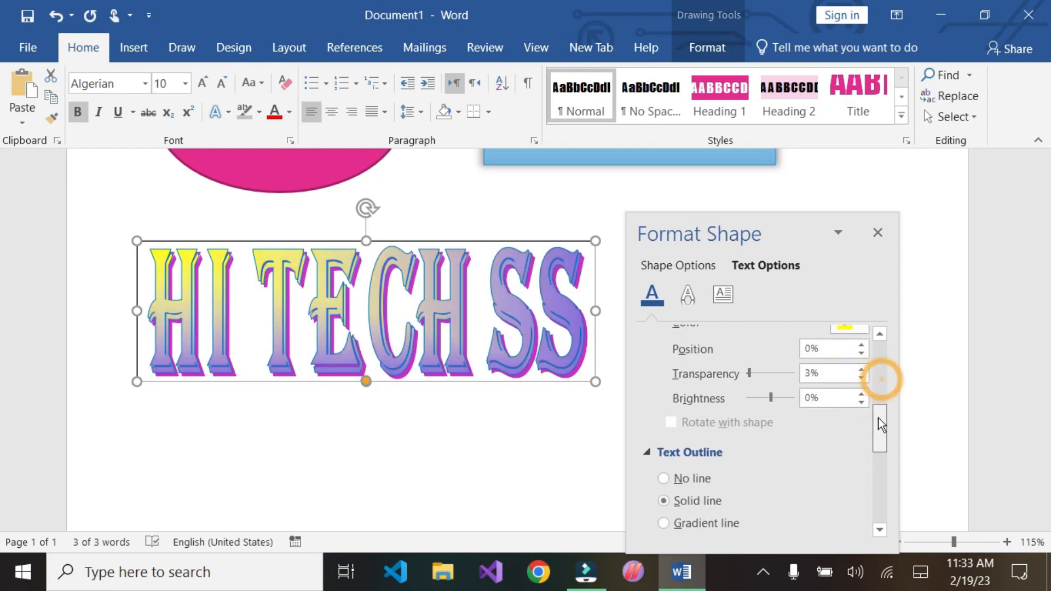
left_click_drag(750, 374, 841, 377)
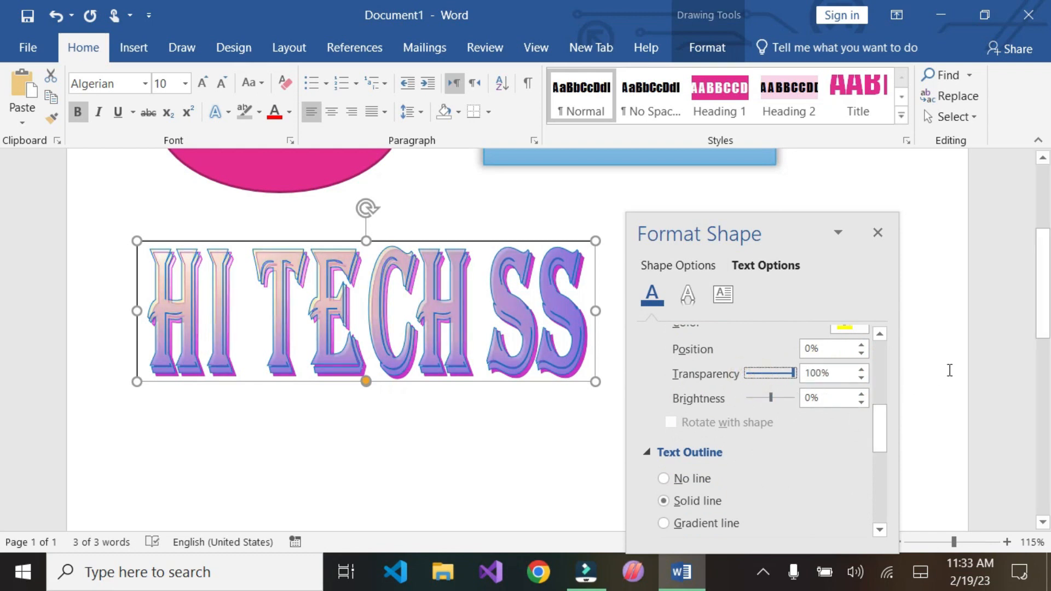
left_click_drag(884, 431, 882, 410)
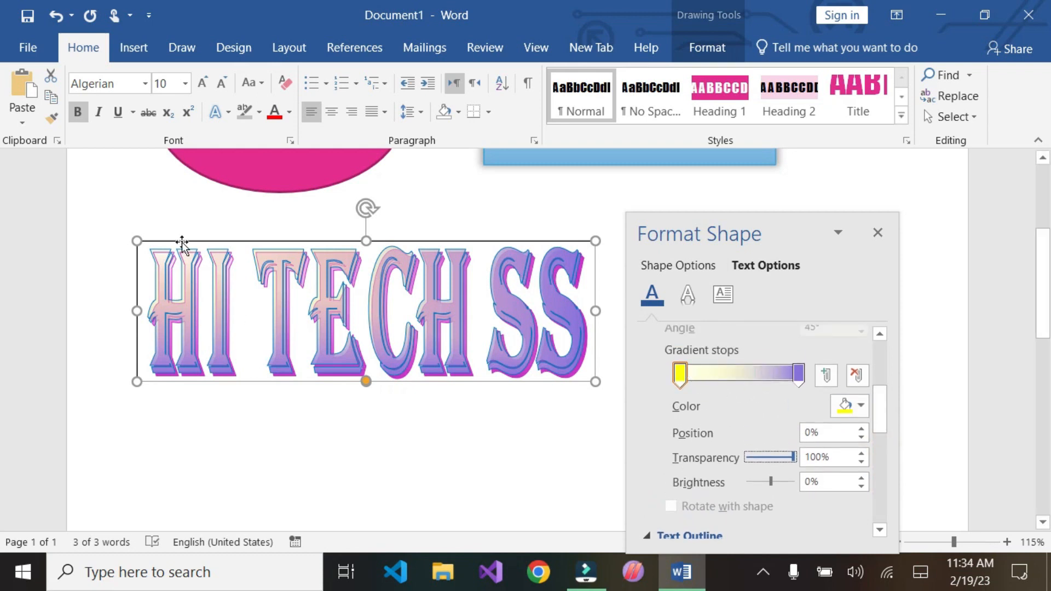
Try the purple gradient stop at 10%, bring it back near the far end, and raise the yellow stop's brightness to 100%
left_click_drag(801, 377, 691, 383)
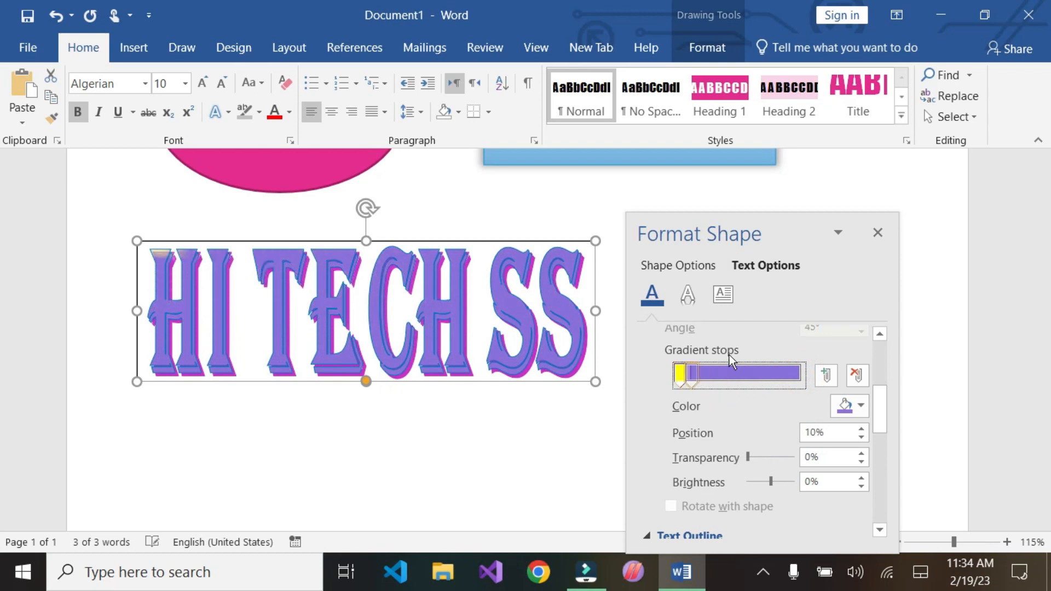
left_click_drag(829, 357, 760, 400)
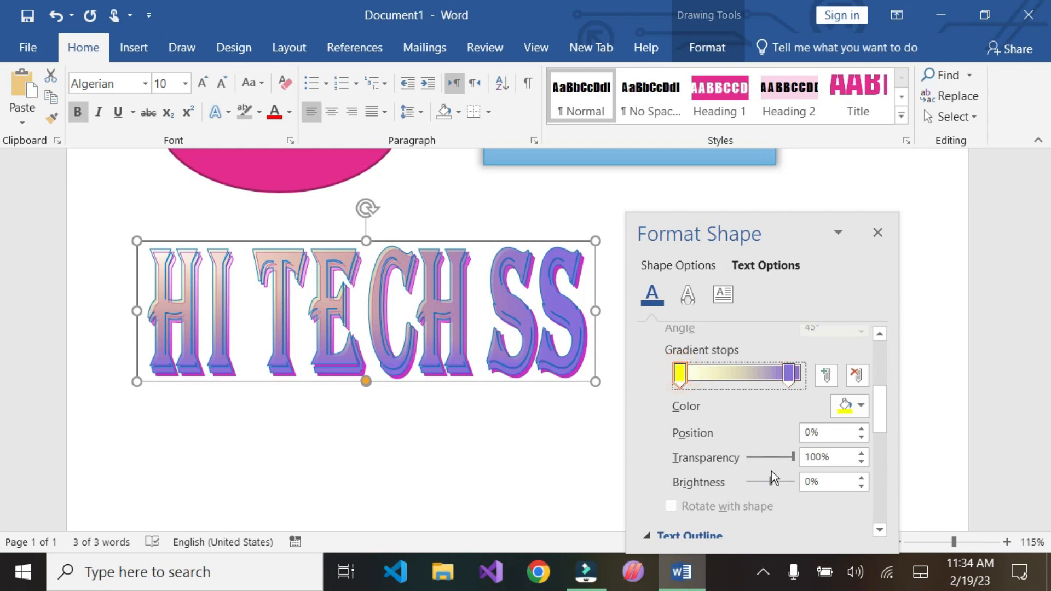
left_click_drag(769, 480, 847, 482)
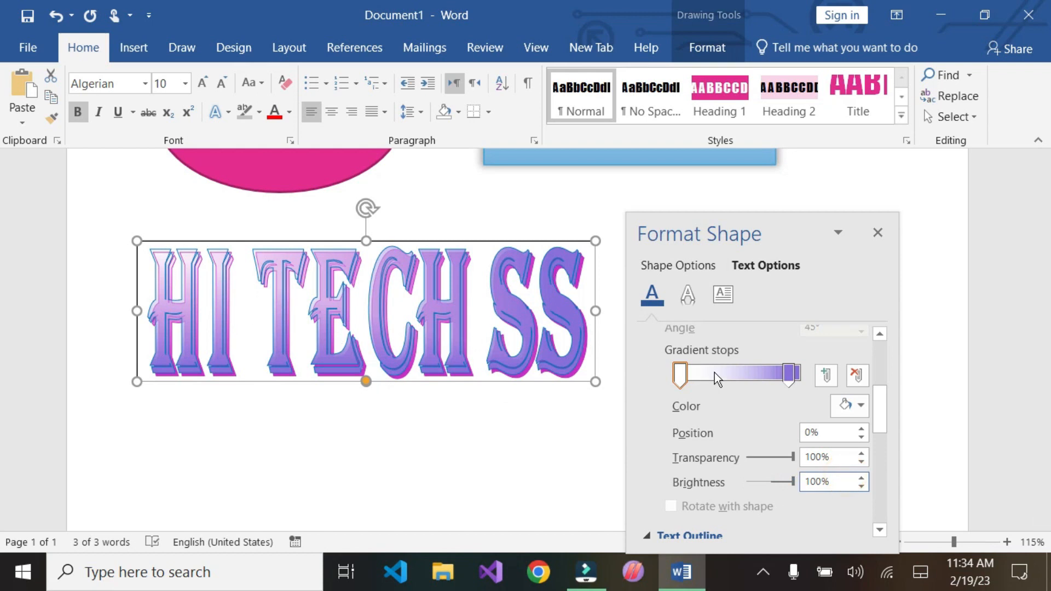
Move the purple gradient stop to the far end of the gradient and the first stop to 3%
left_click_drag(789, 373, 799, 373)
mouse_move(681, 373)
left_mouse_down()
mouse_move(781, 384)
mouse_move(748, 377)
mouse_move(664, 403)
mouse_move(682, 375)
left_mouse_up()
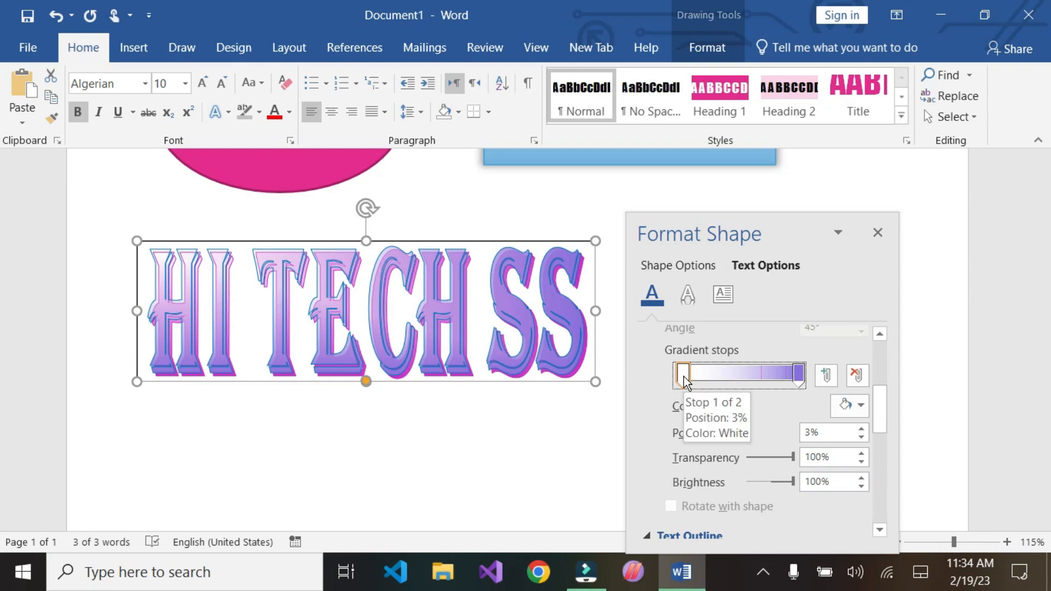
Bring the first gradient stop's brightness back to 0% and reduce its transparency to 0%
left_click_drag(791, 486, 786, 486)
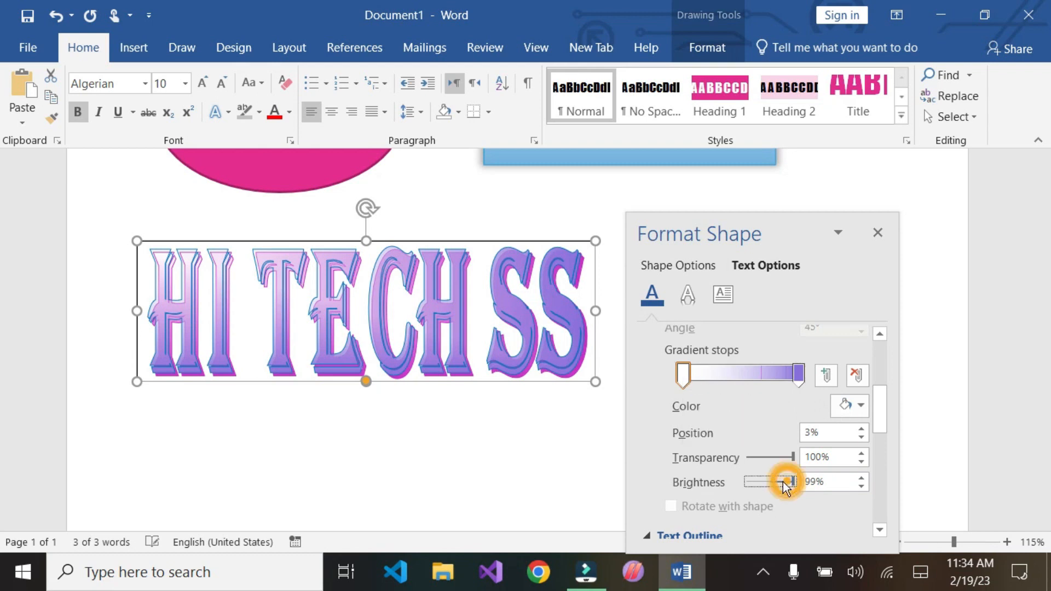
left_click(775, 484)
left_click_drag(792, 485, 770, 489)
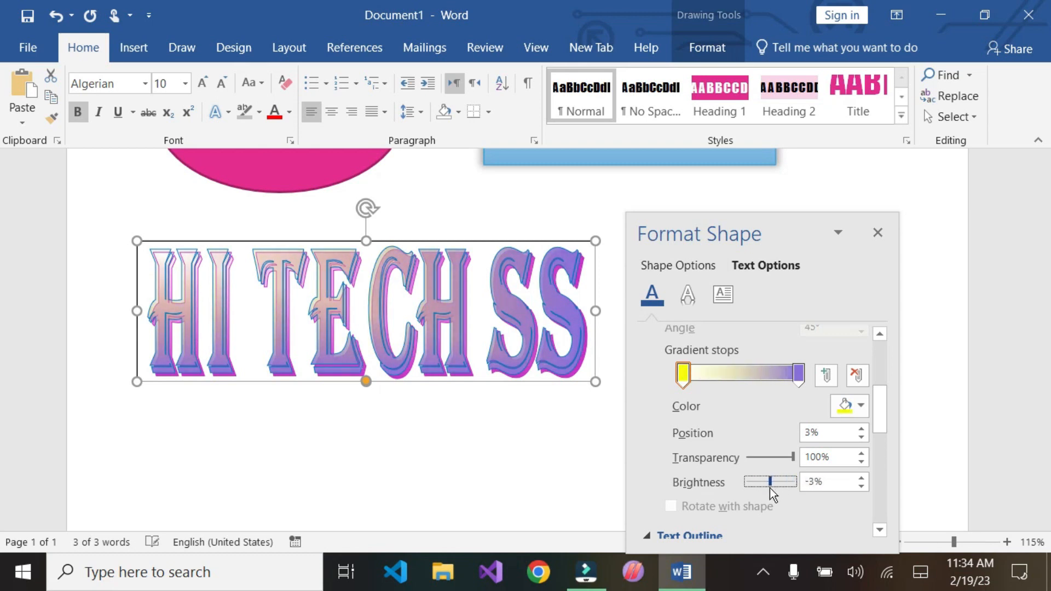
left_click(861, 478)
left_click(860, 477)
left_click(861, 478)
left_click_drag(792, 457, 745, 458)
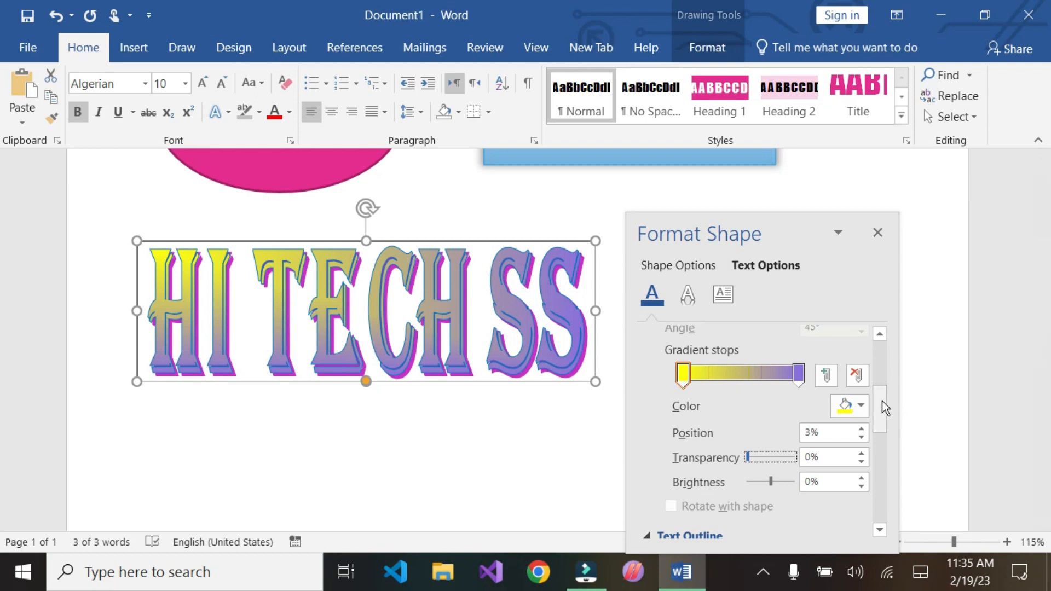
Open the WordArt text's shadow settings, recolor the shadow black and enlarge it to 102%
left_click_drag(882, 408, 876, 441)
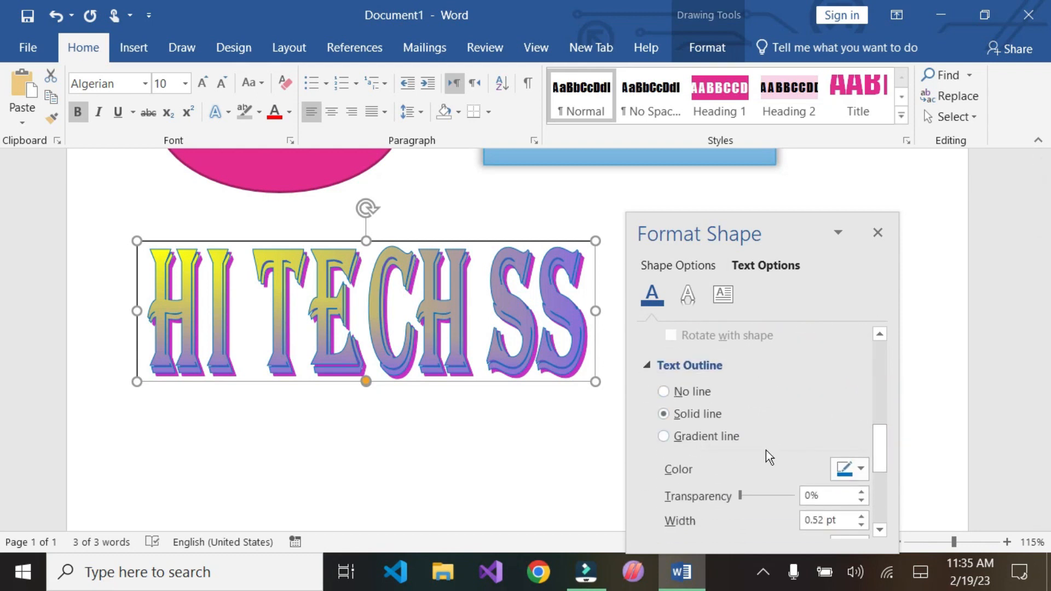
left_click(694, 287)
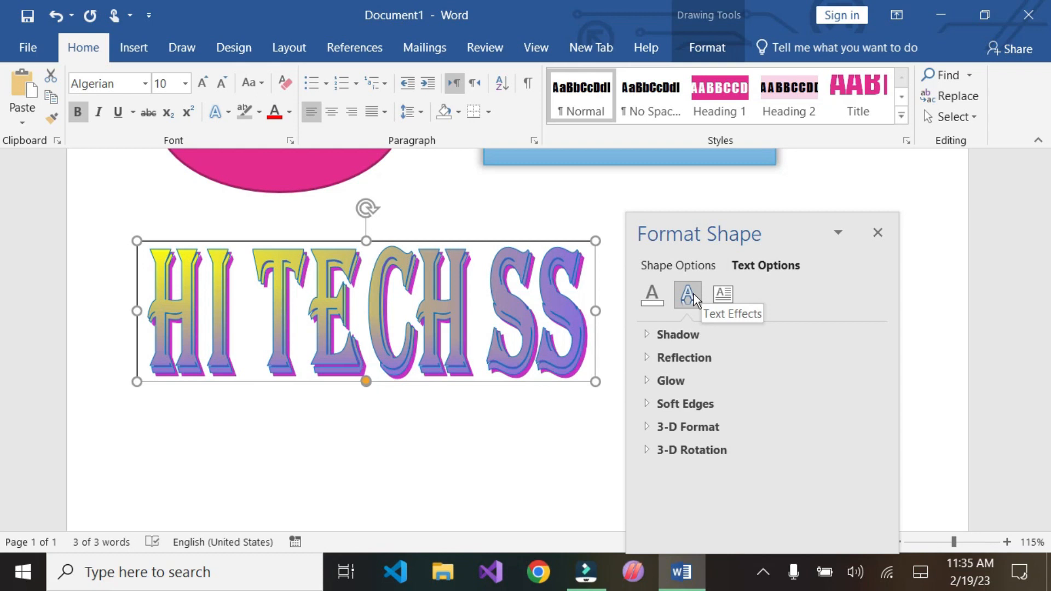
left_click(650, 331)
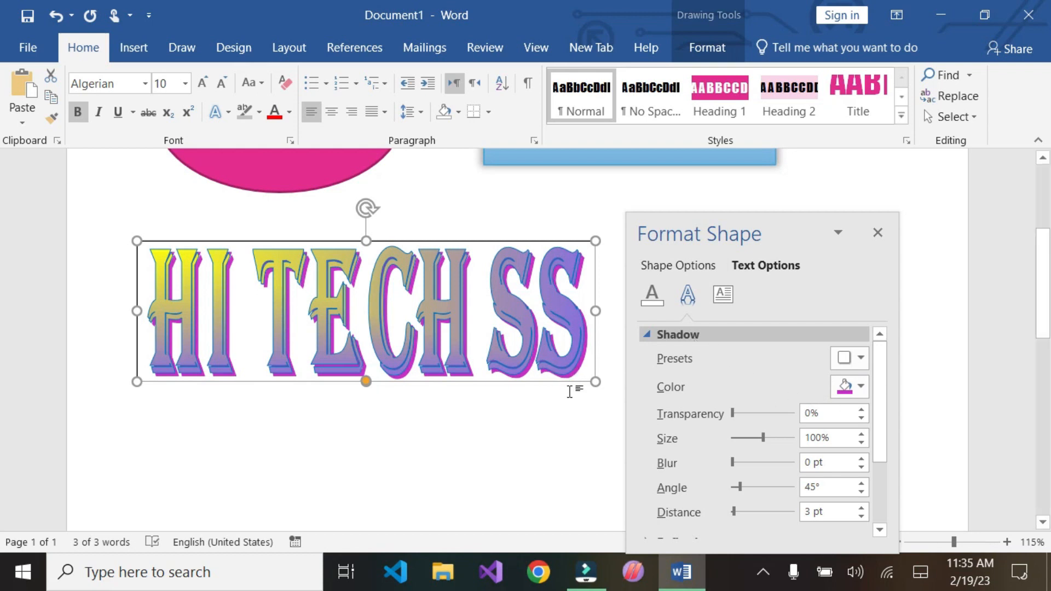
left_click(853, 386)
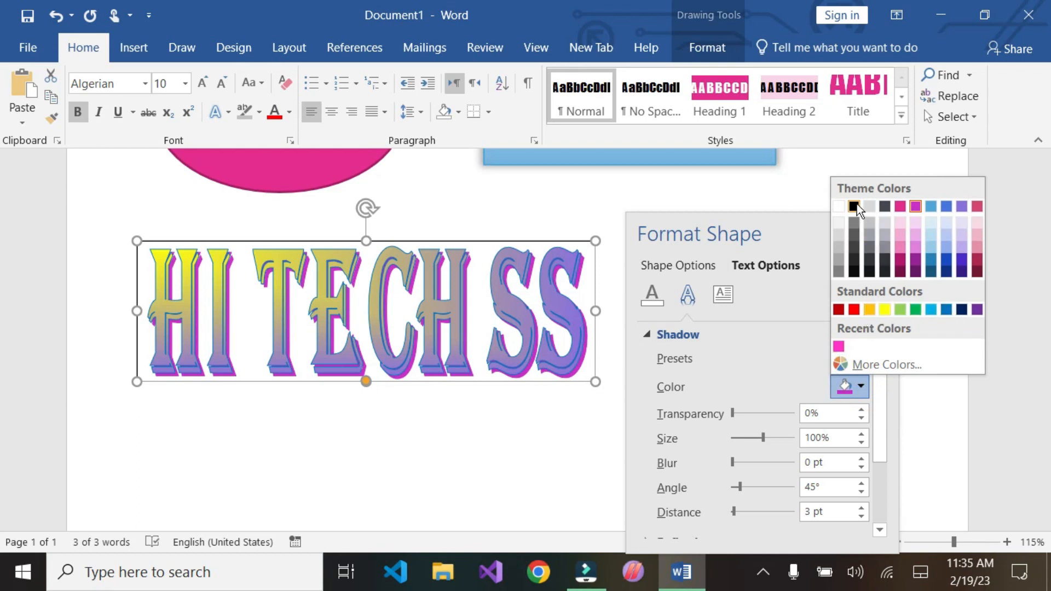
left_click(854, 207)
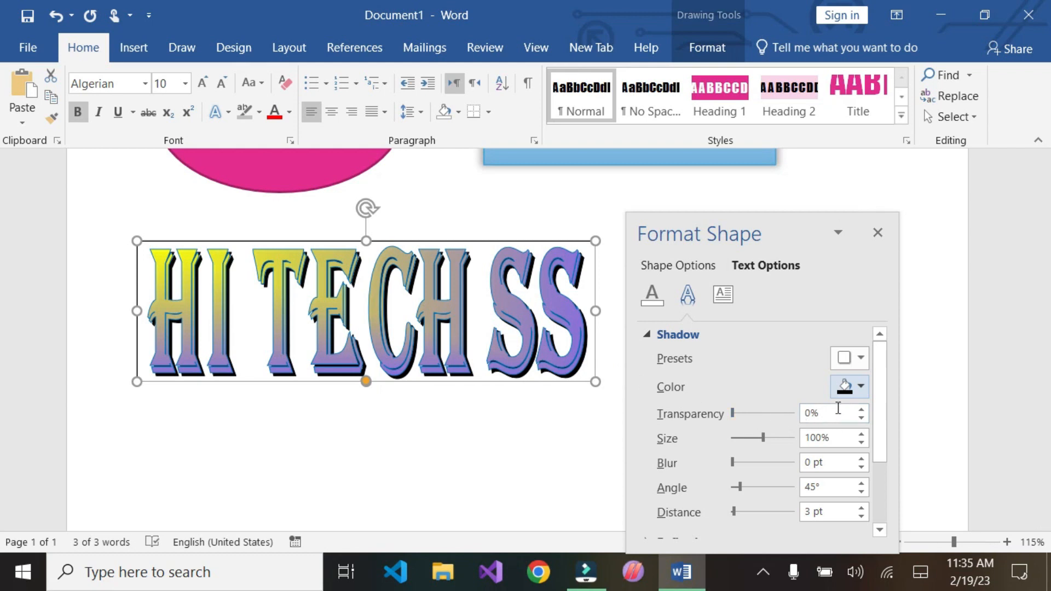
mouse_move(764, 435)
left_mouse_down()
mouse_move(791, 438)
mouse_move(740, 438)
mouse_move(771, 436)
mouse_move(758, 436)
mouse_move(765, 426)
left_mouse_up()
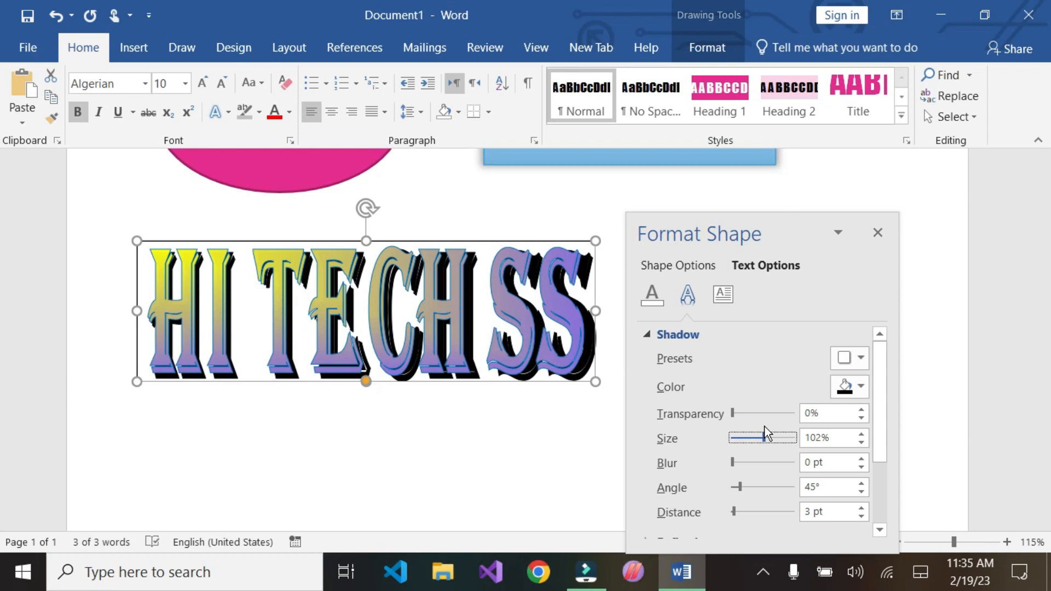
Recolor the text shadow with the recent pink and set its angle to 0° and distance to 0 pt
left_click(860, 387)
left_click(840, 343)
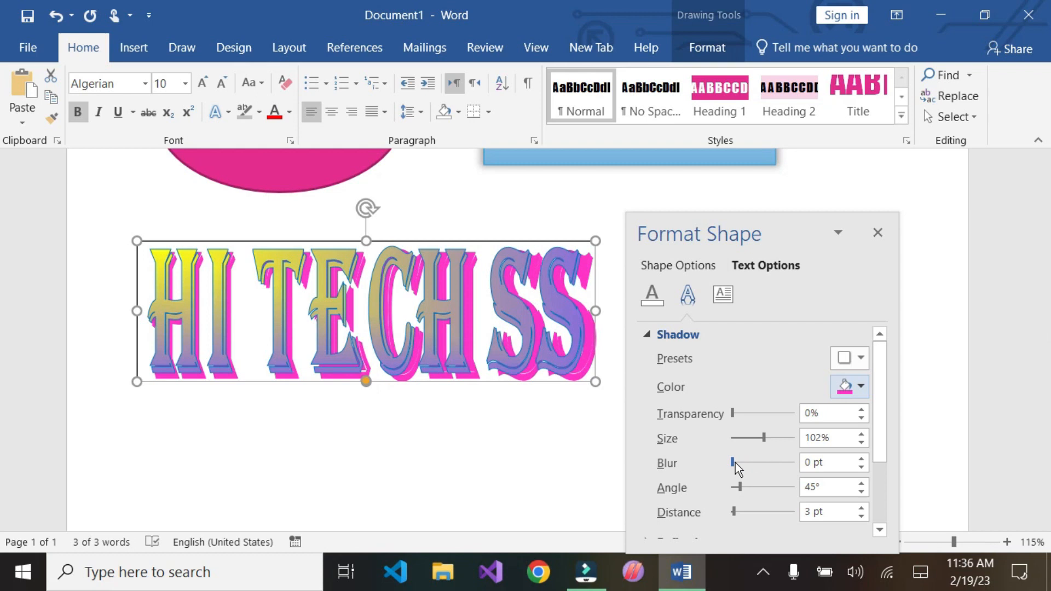
left_click_drag(742, 487, 734, 511)
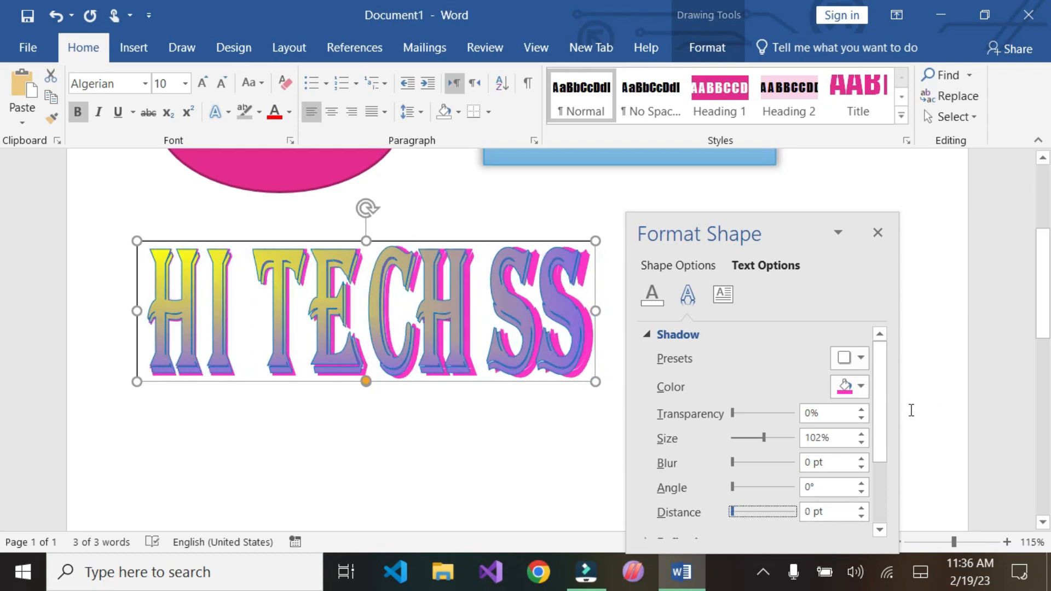
Open the text's 3-D rotation settings, try turning it about the X axis and return X Rotation to 0°
left_click_drag(884, 406, 884, 471)
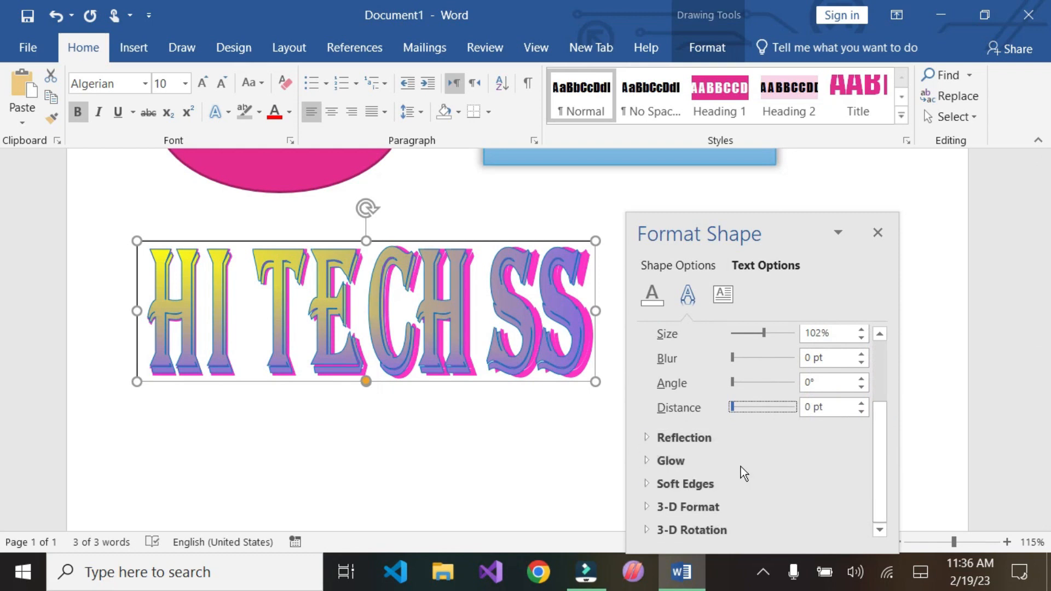
left_click(651, 530)
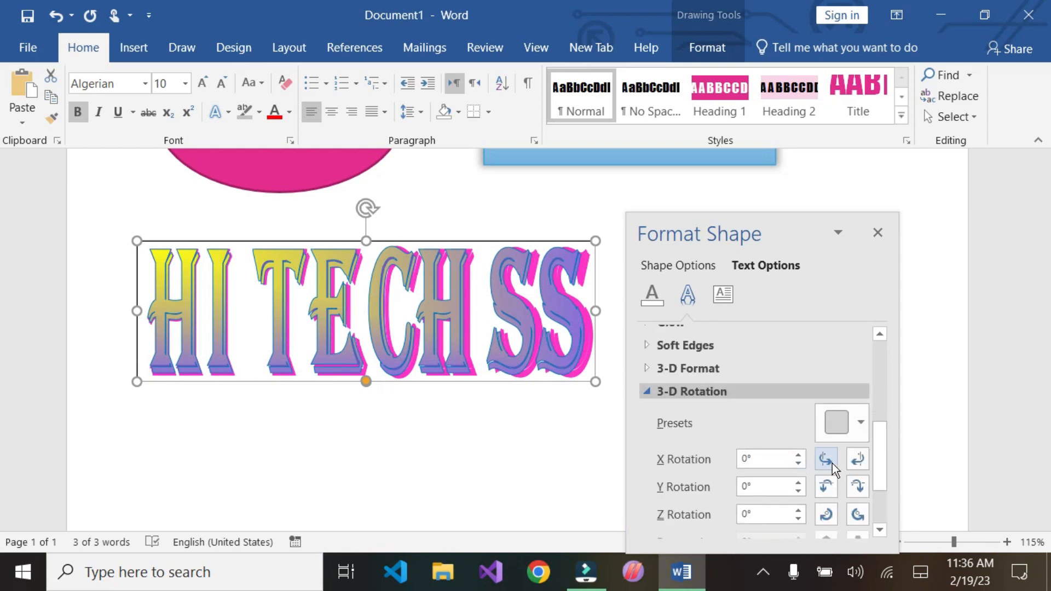
left_click(827, 463)
left_click(827, 463)
left_click_drag(832, 463, 794, 463)
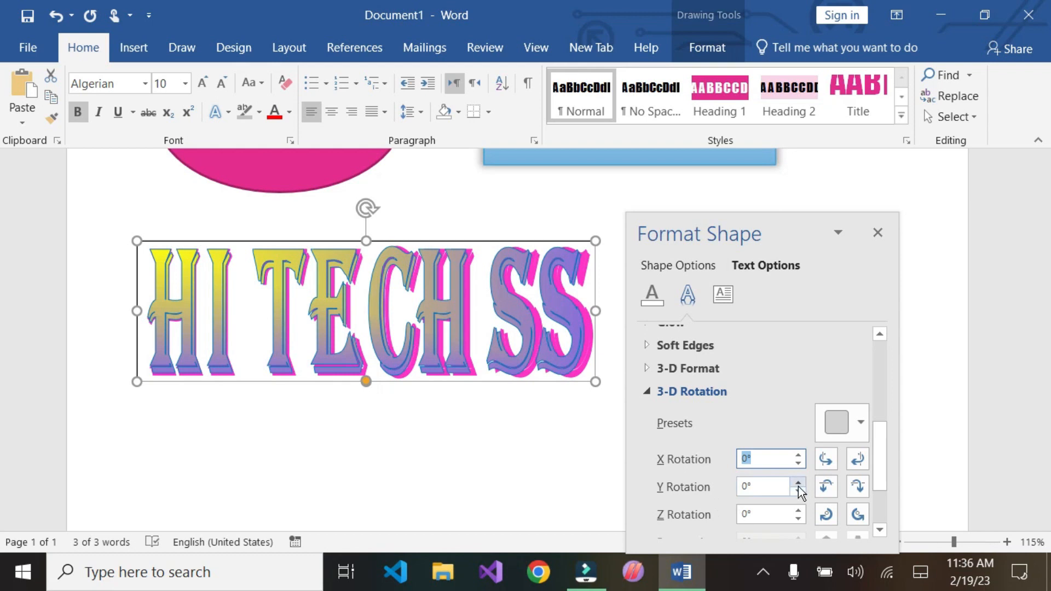
Set the text's Y Rotation to 10° and return Z Rotation to 0°, leaving the 3-D rotation settings
left_click(798, 483)
left_click_drag(798, 483, 798, 510)
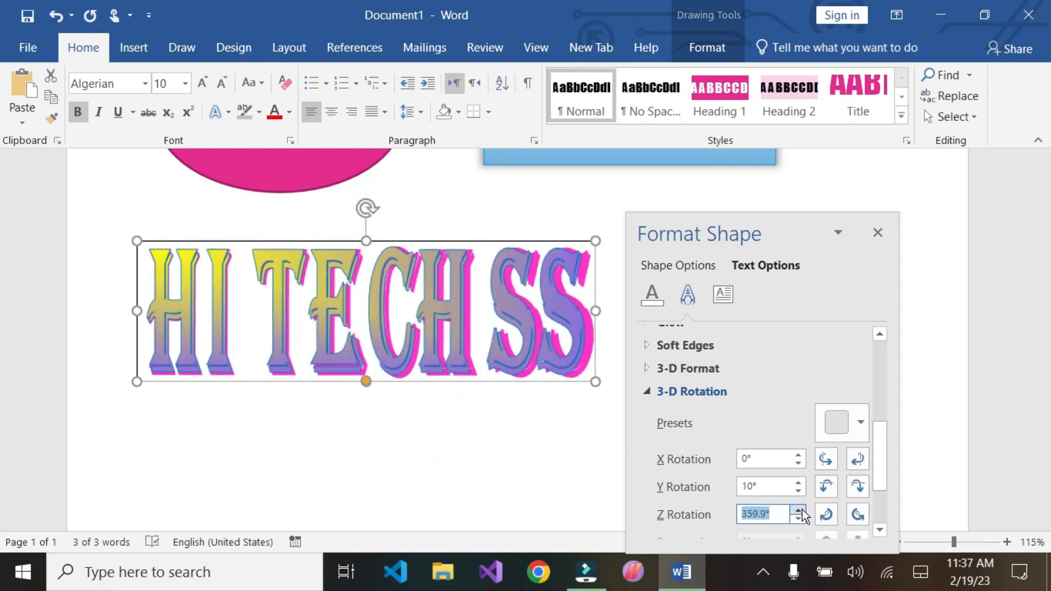
left_click(798, 521)
left_click_drag(799, 521, 798, 521)
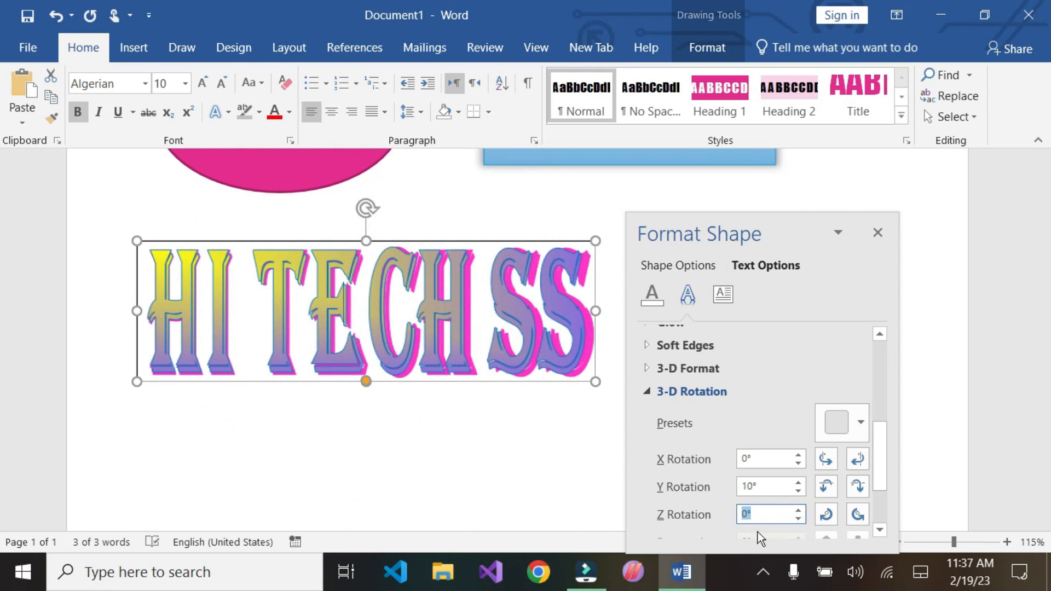
left_click(692, 391)
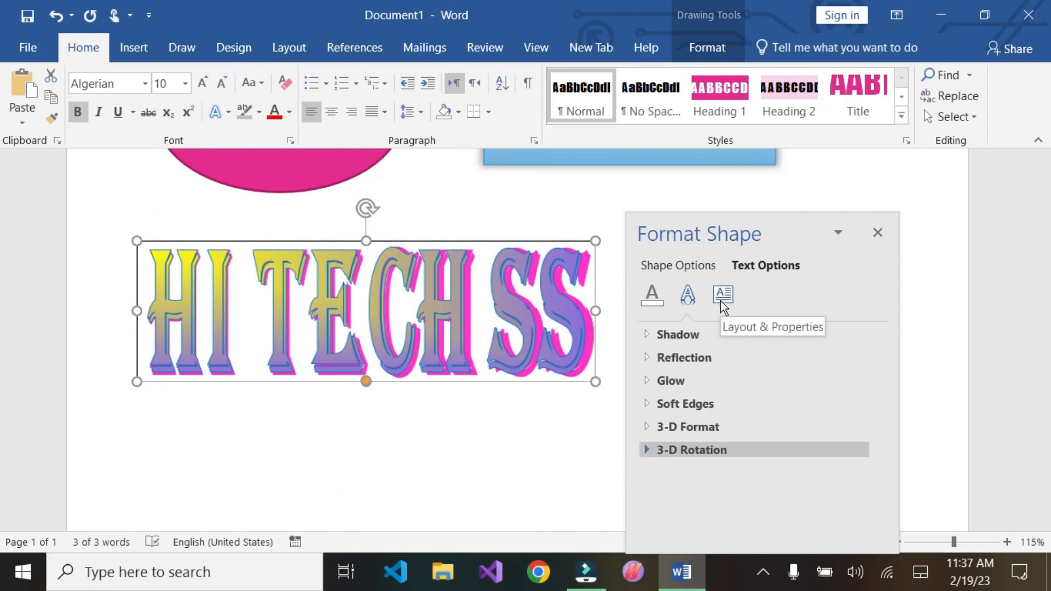
Open the text box layout settings, try Middle vertical alignment on the WordArt and set it back to Top
left_click(723, 307)
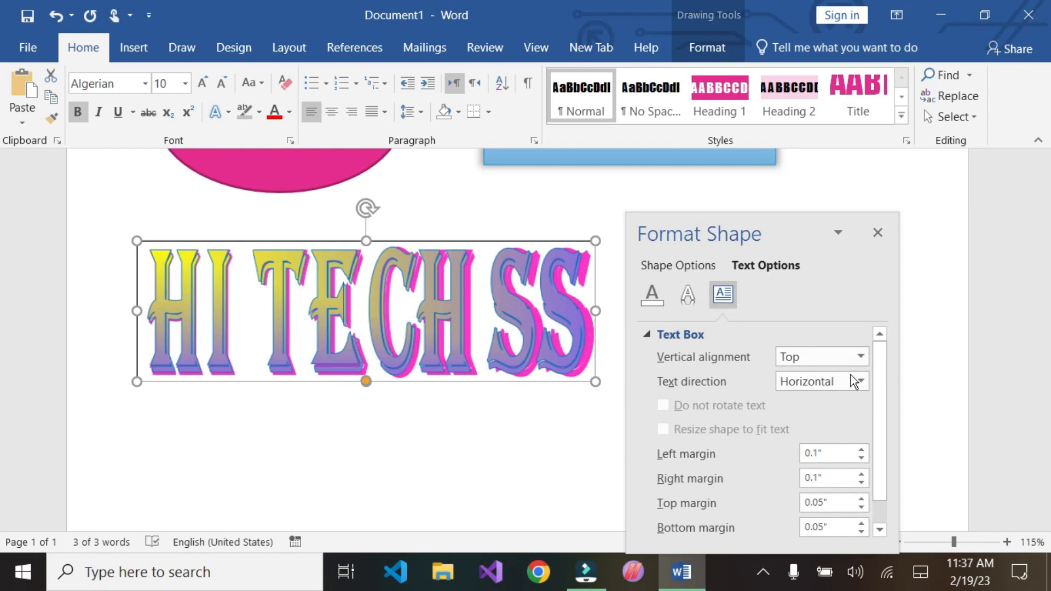
scroll(286, 237, "up", 3)
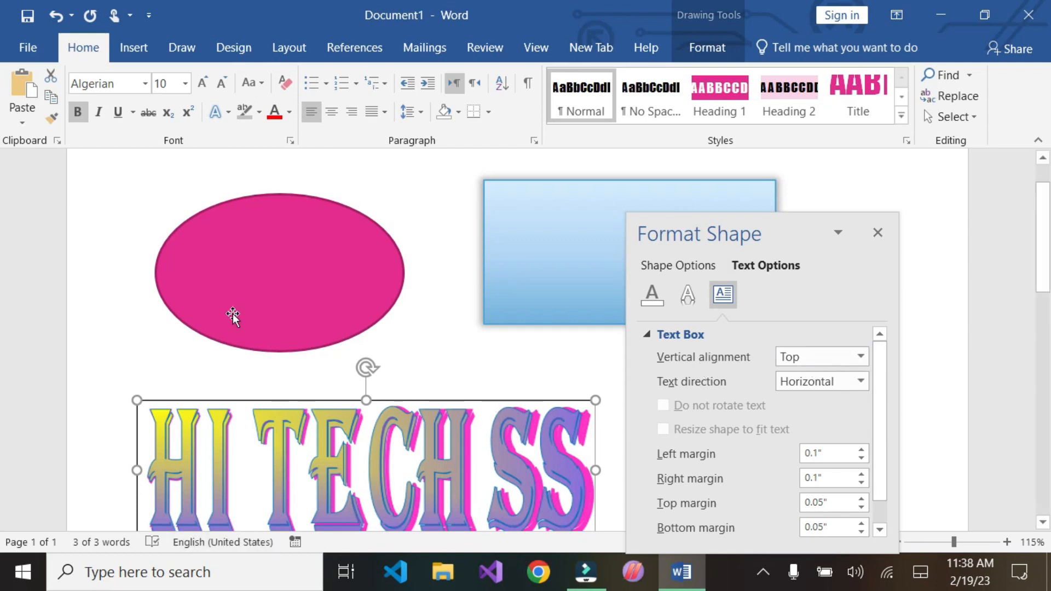
scroll(259, 352, "up", 2)
scroll(363, 453, "down", 2)
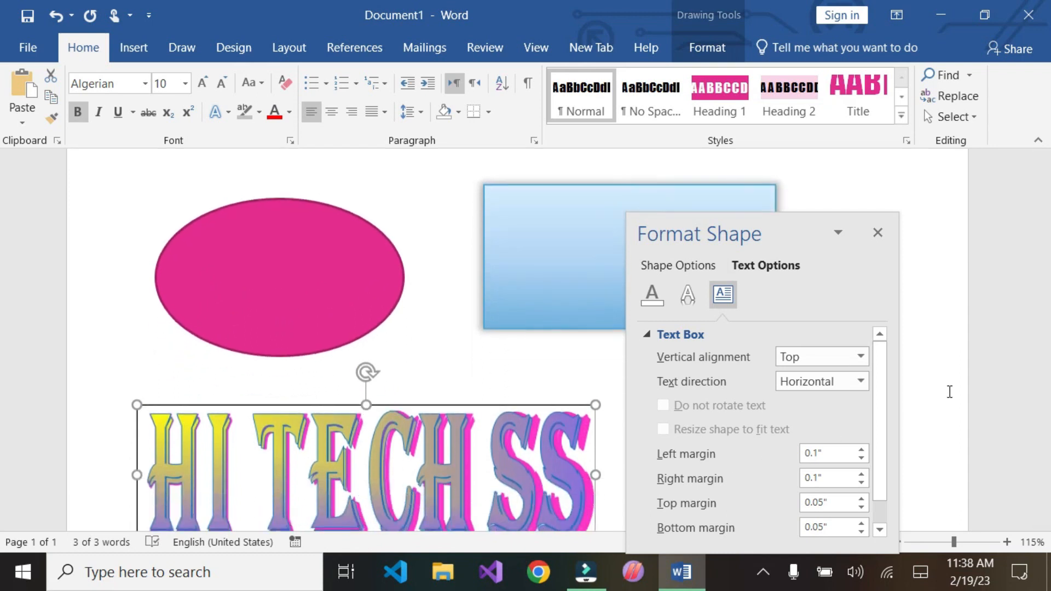
left_click(859, 356)
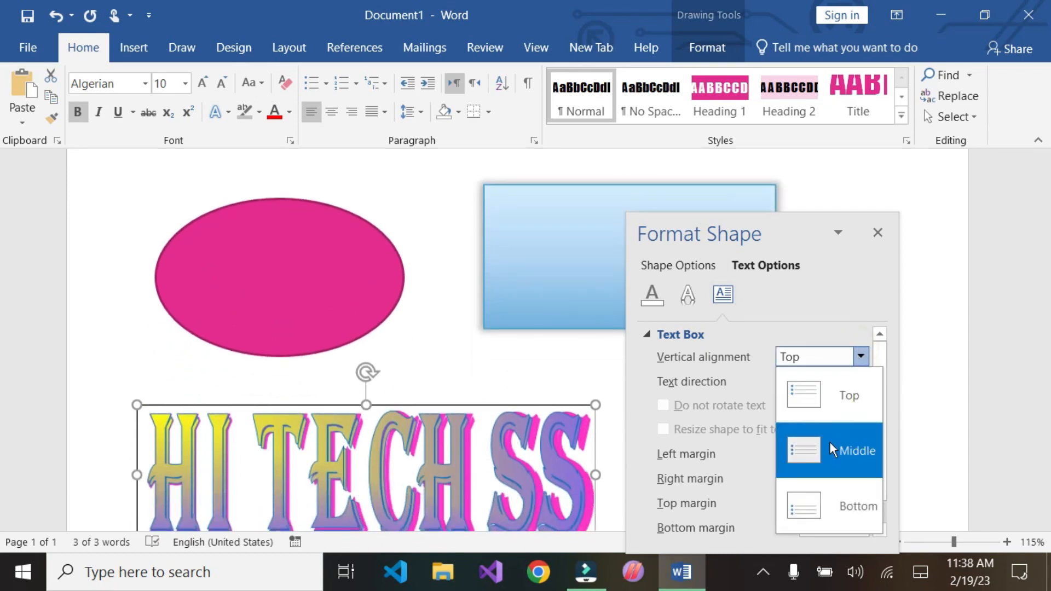
left_click(812, 462)
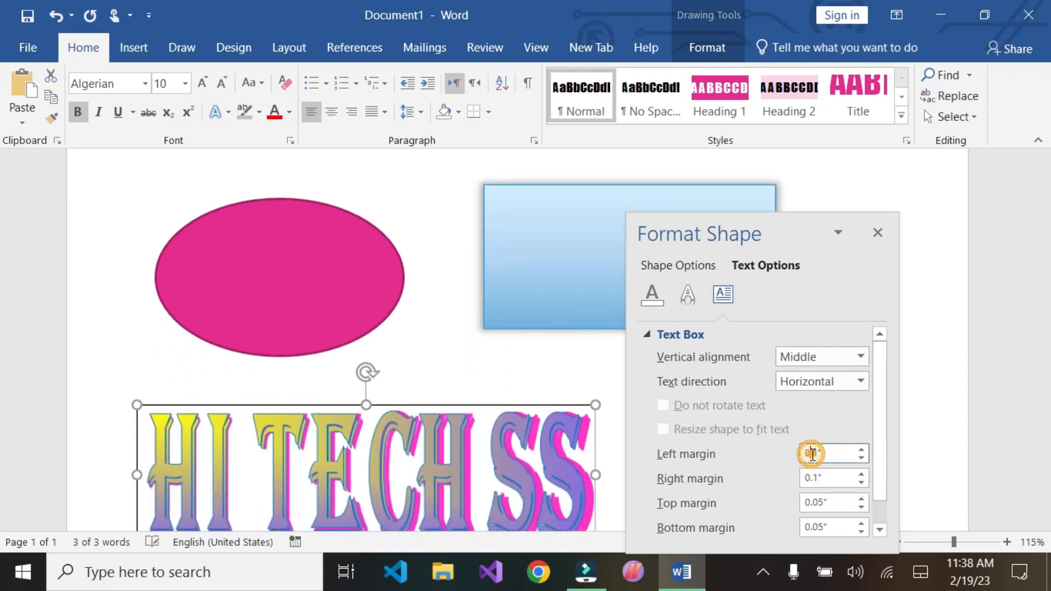
left_click(860, 356)
left_click(821, 395)
Remove the warp from the HI TECH SS text by applying the No Transform text effect
left_click(388, 462)
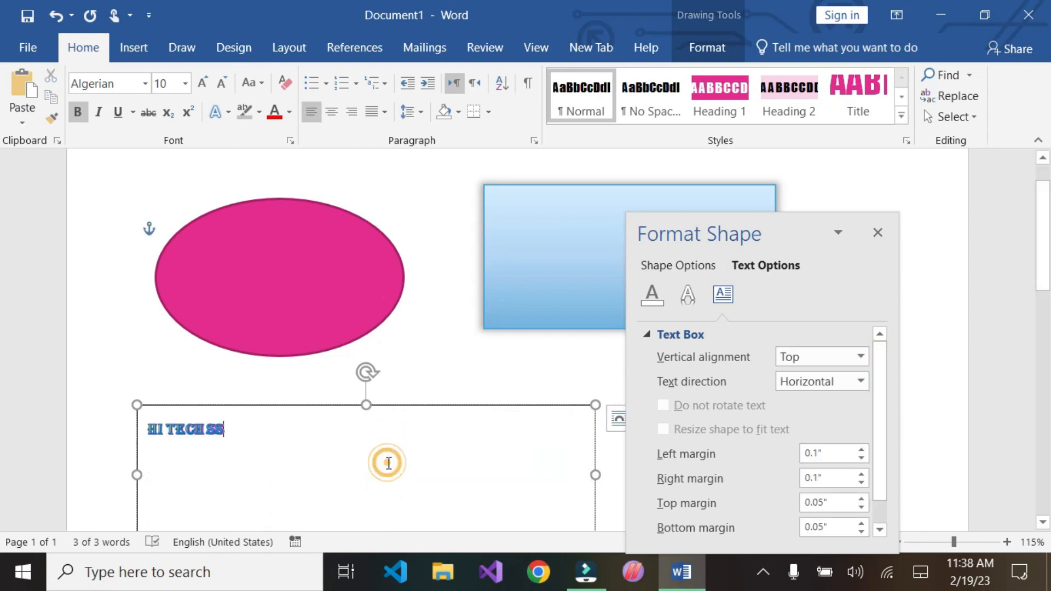
key("ctrl+a")
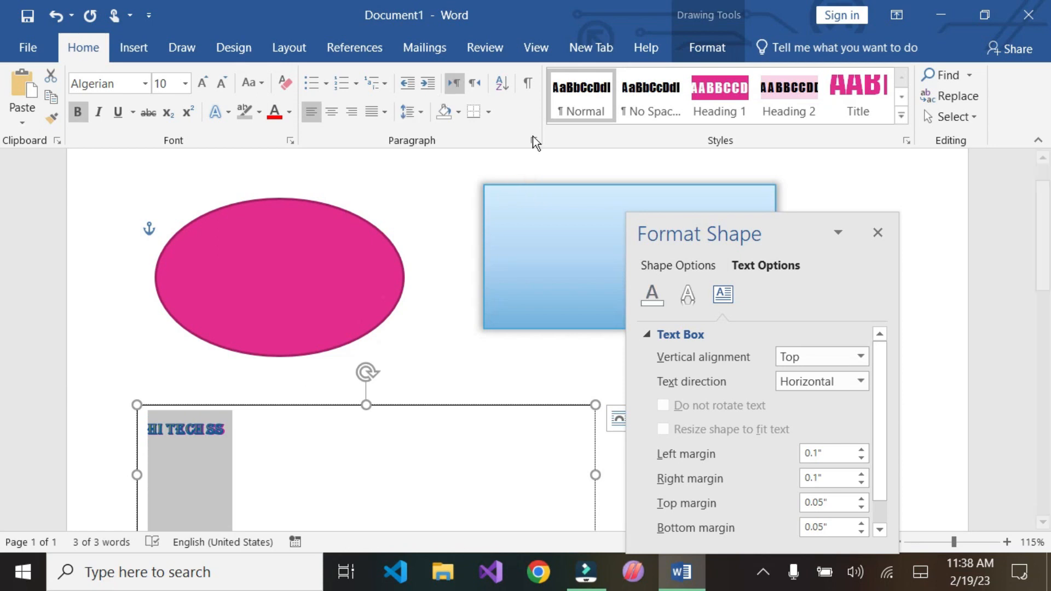
left_click(700, 50)
left_click(442, 119)
mouse_move(493, 355)
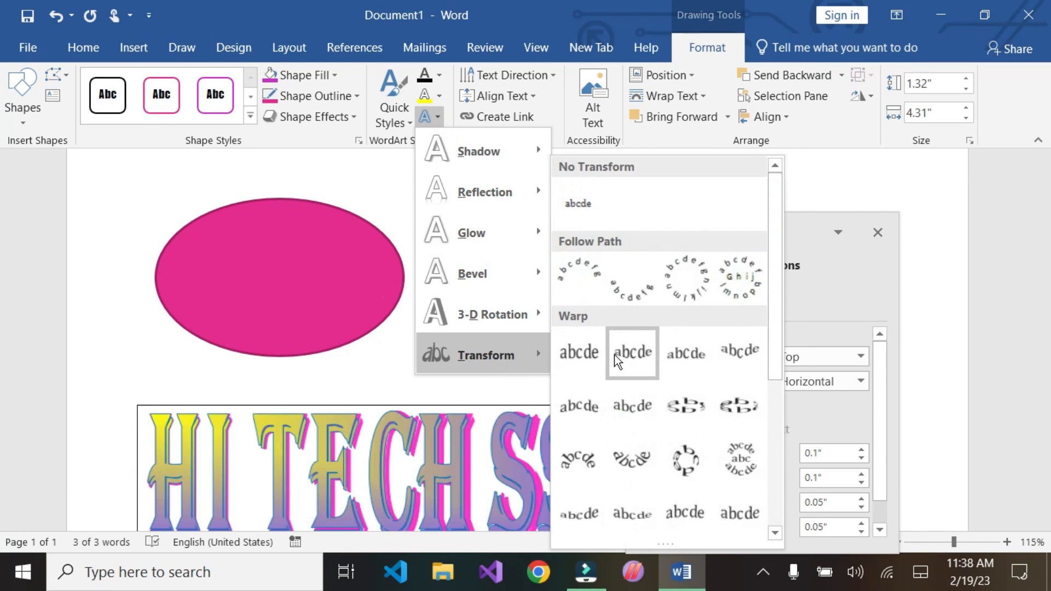
left_click(587, 203)
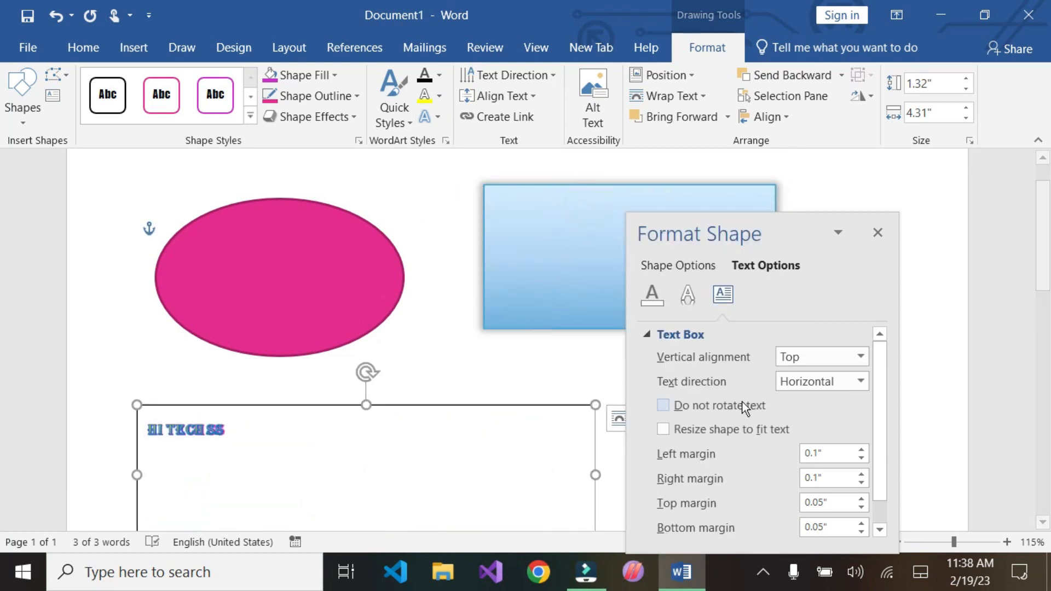
Try Middle and Bottom vertical alignment for the HI TECH SS text in its box and set it back to Top
left_click(860, 356)
left_click(819, 452)
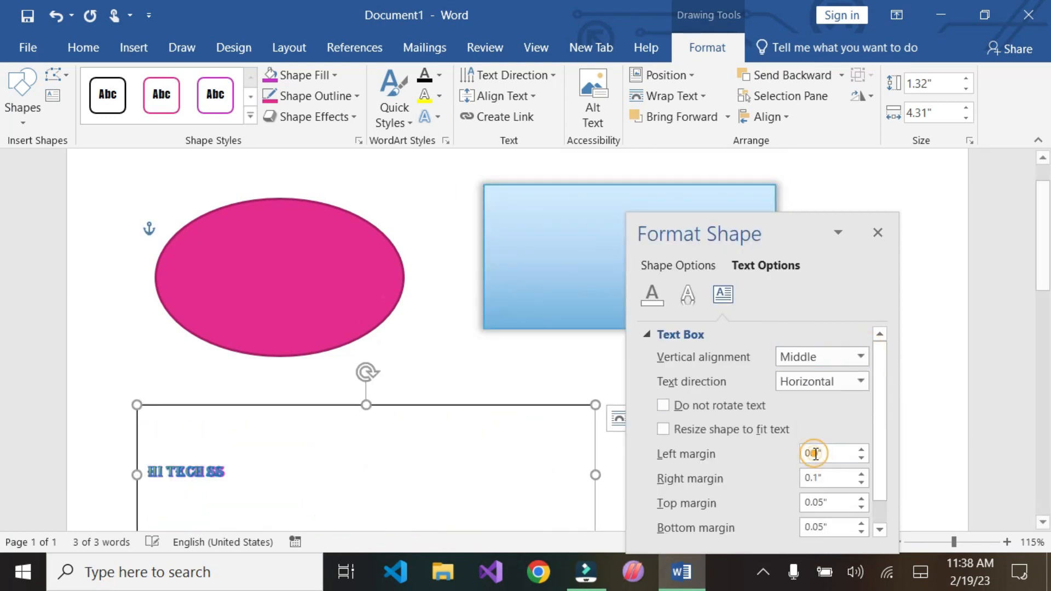
left_click(860, 356)
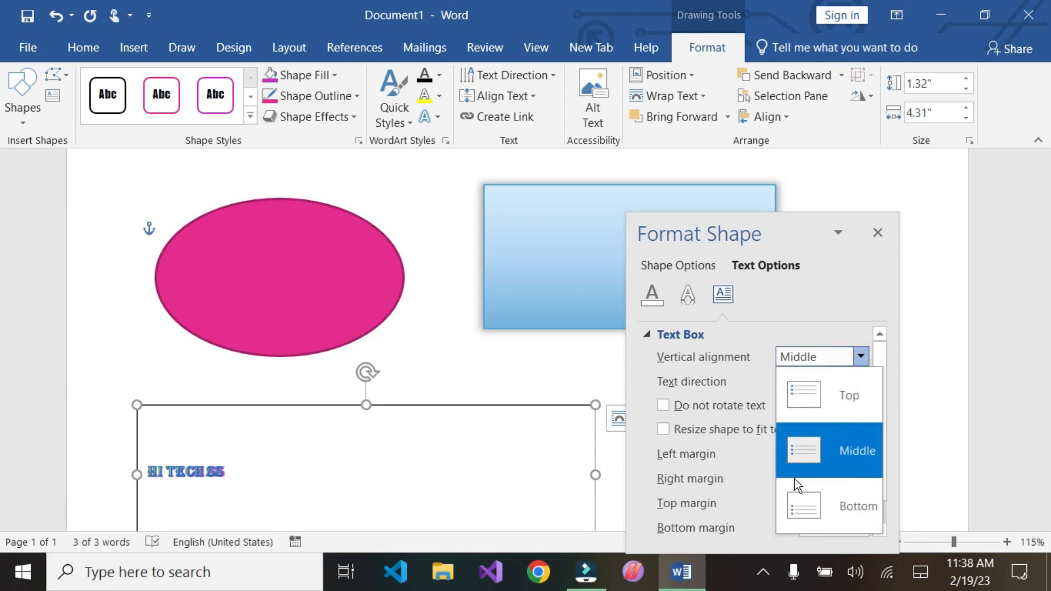
left_click(799, 501)
scroll(243, 484, "down", 2)
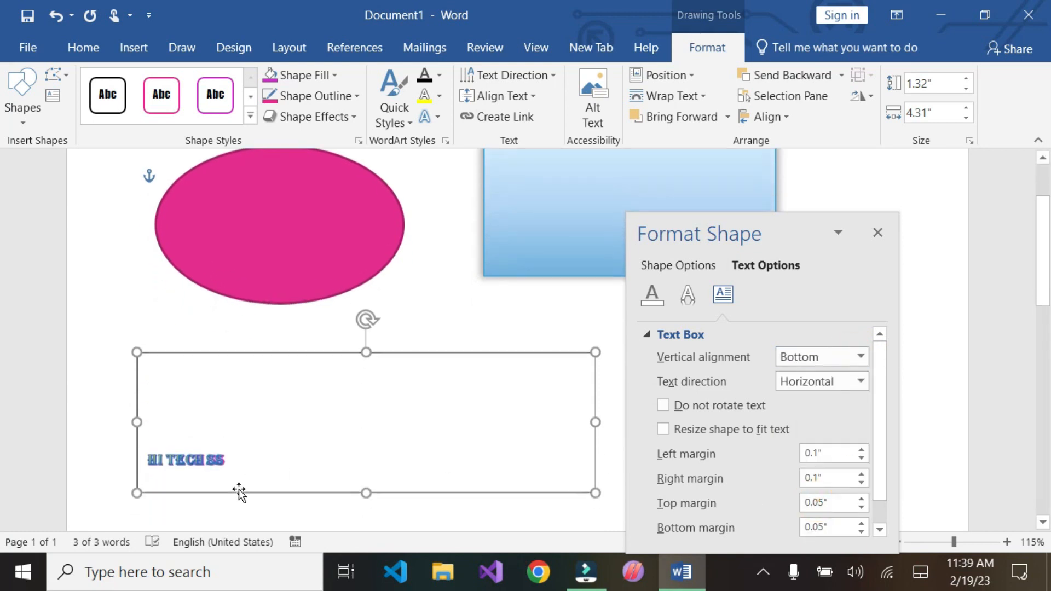
left_click(855, 358)
left_click(818, 390)
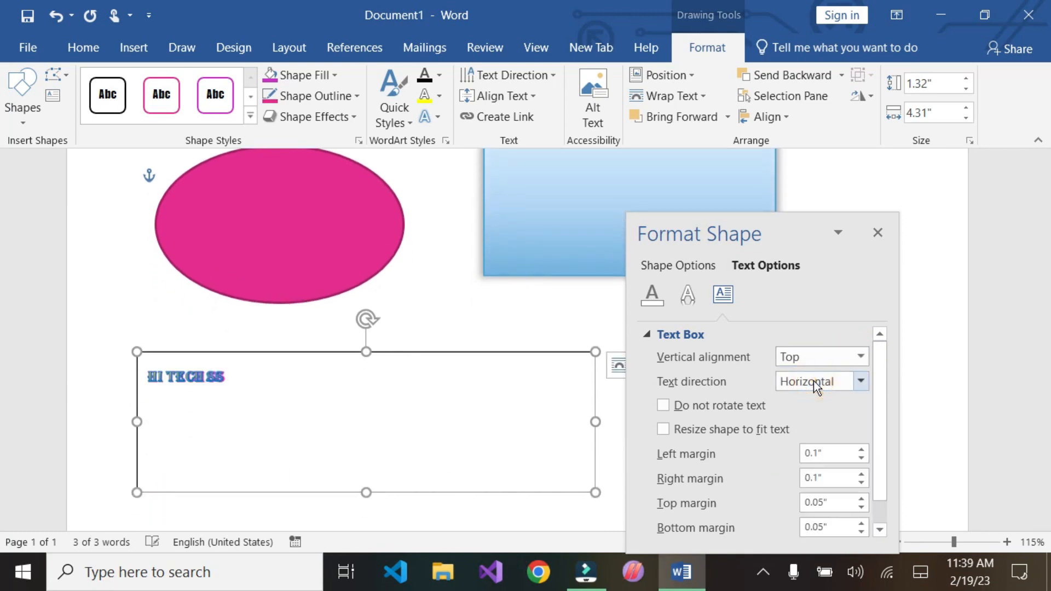
left_click(861, 362)
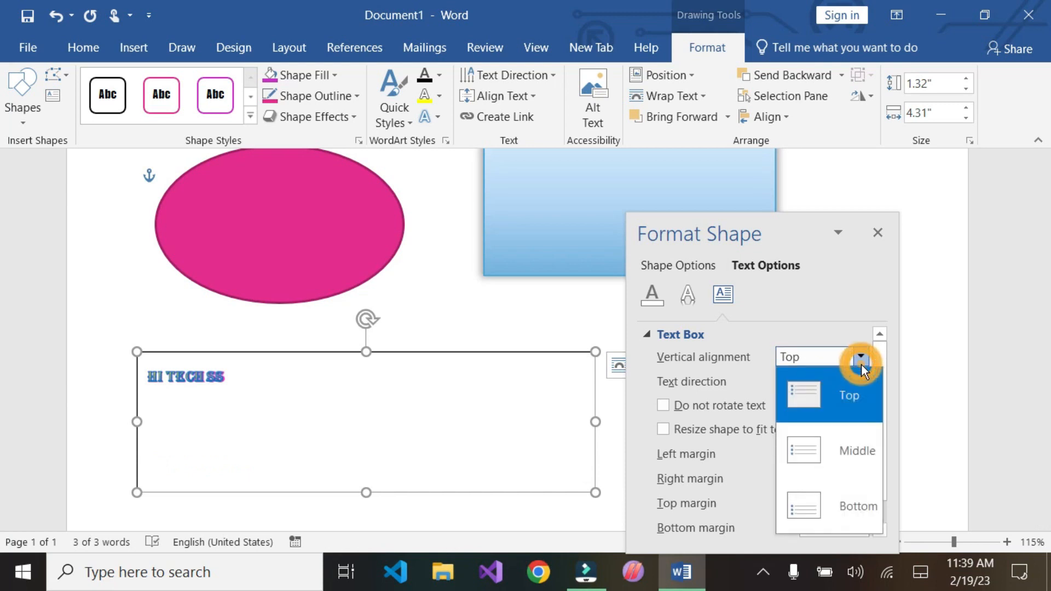
left_click(731, 389)
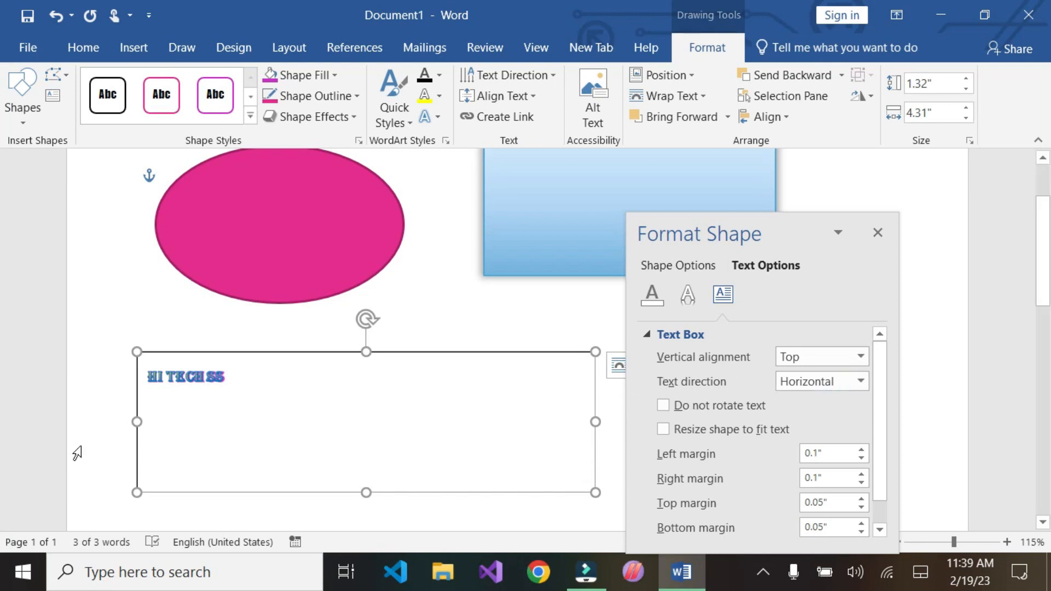
Try rotating all the WordArt text by 90° and 270°, and return its text direction to Horizontal
left_click(864, 386)
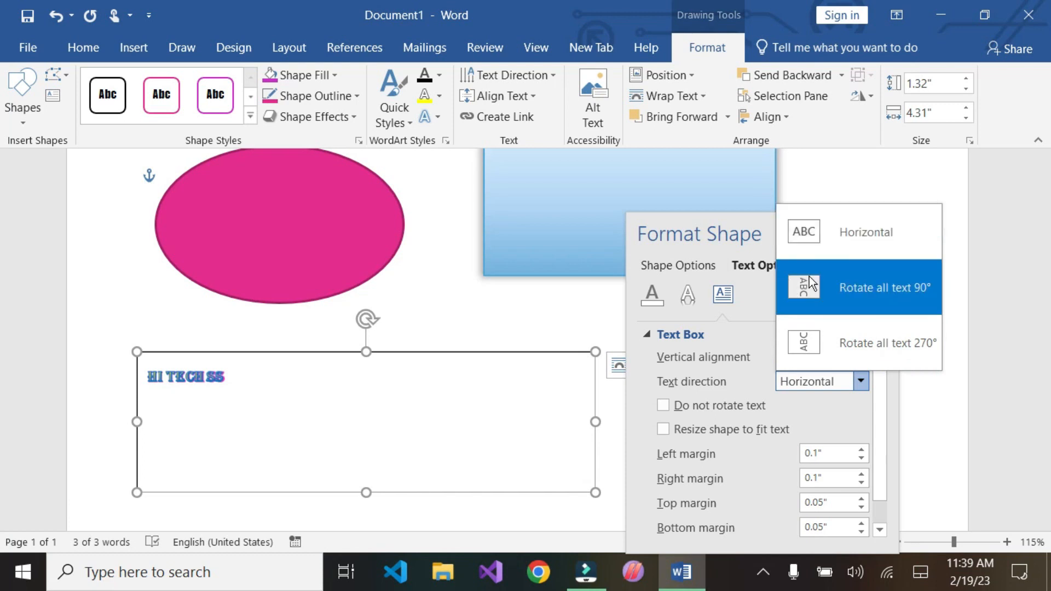
left_click(853, 290)
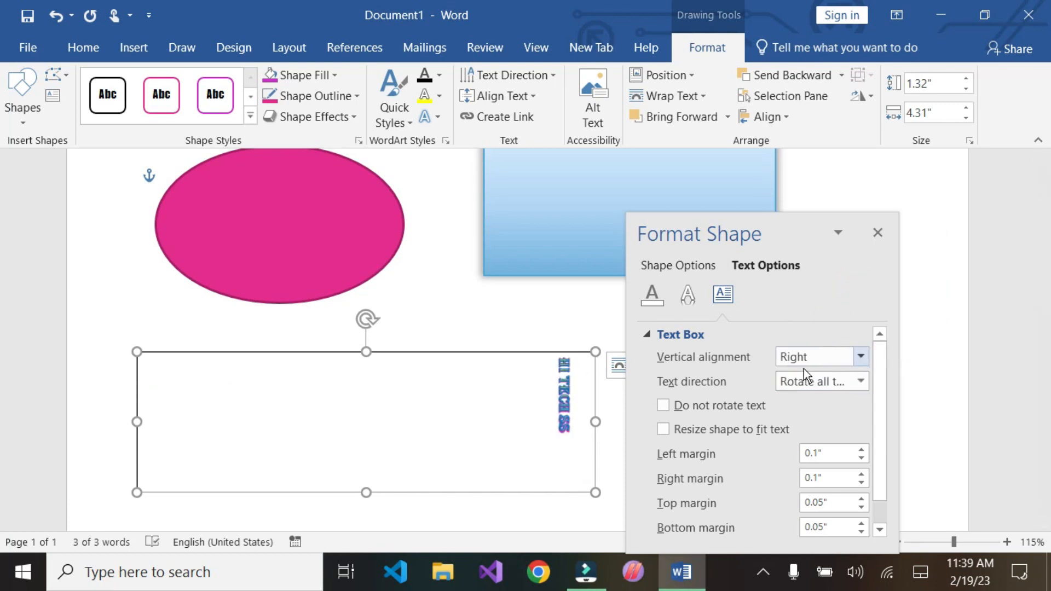
left_click(860, 381)
left_click(870, 341)
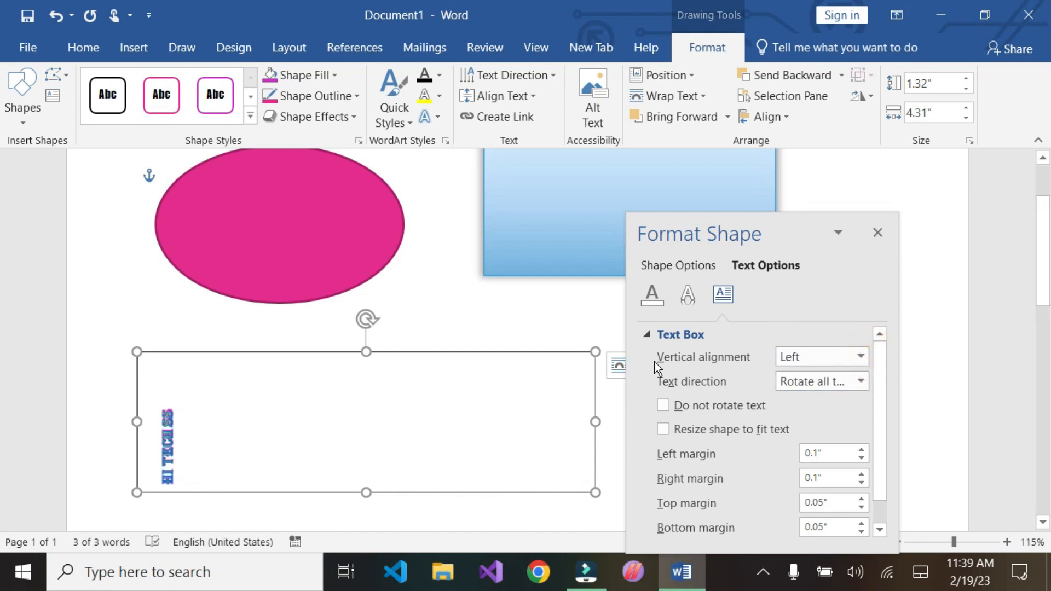
left_click(861, 381)
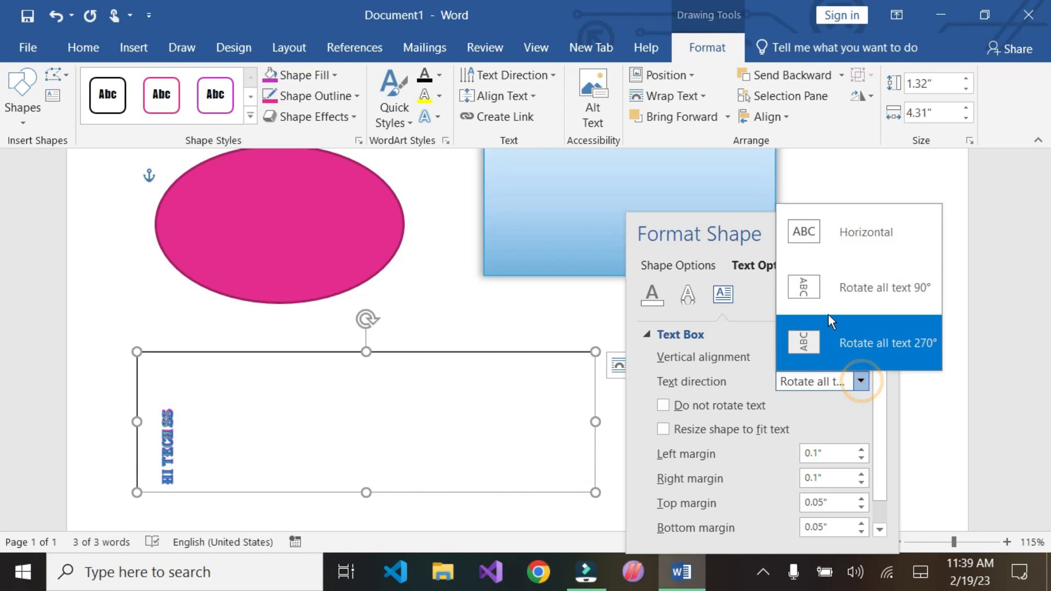
left_click(856, 237)
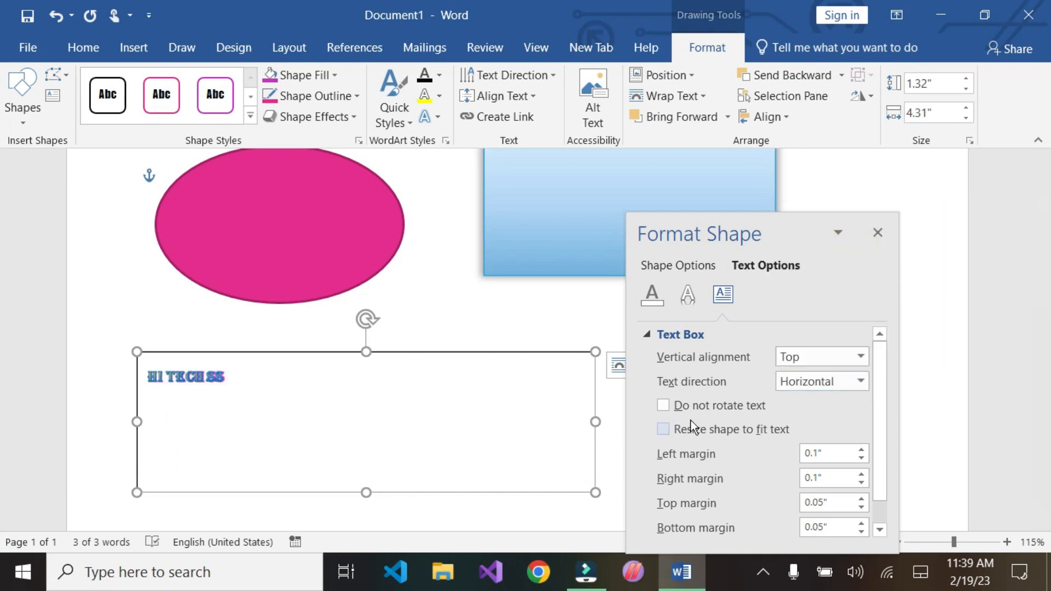
Try the Do not rotate text option, and test Resize shape to fit text by adding and removing an extra line
left_click(664, 408)
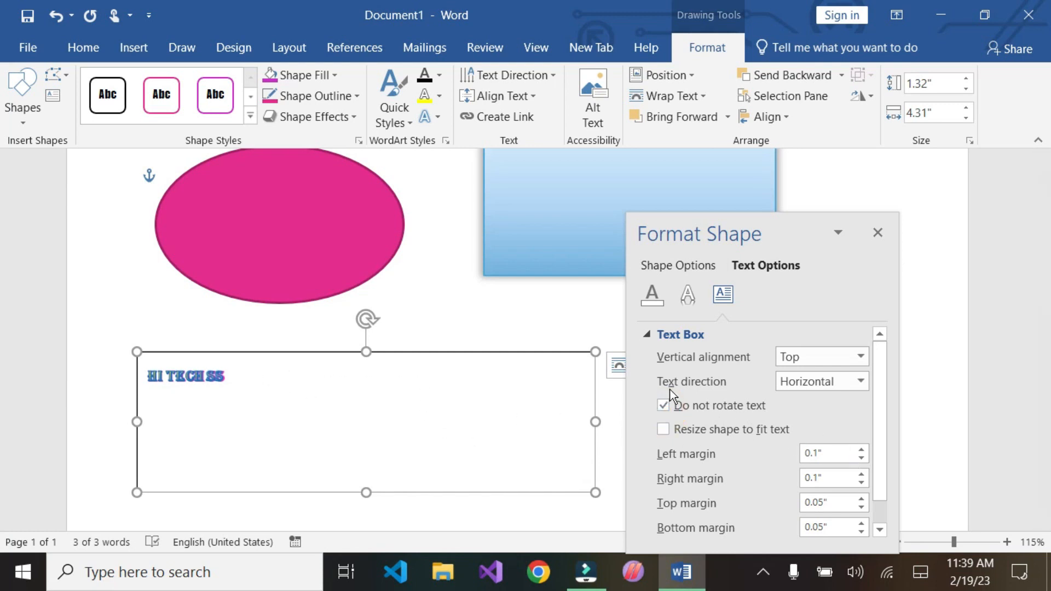
left_click(664, 406)
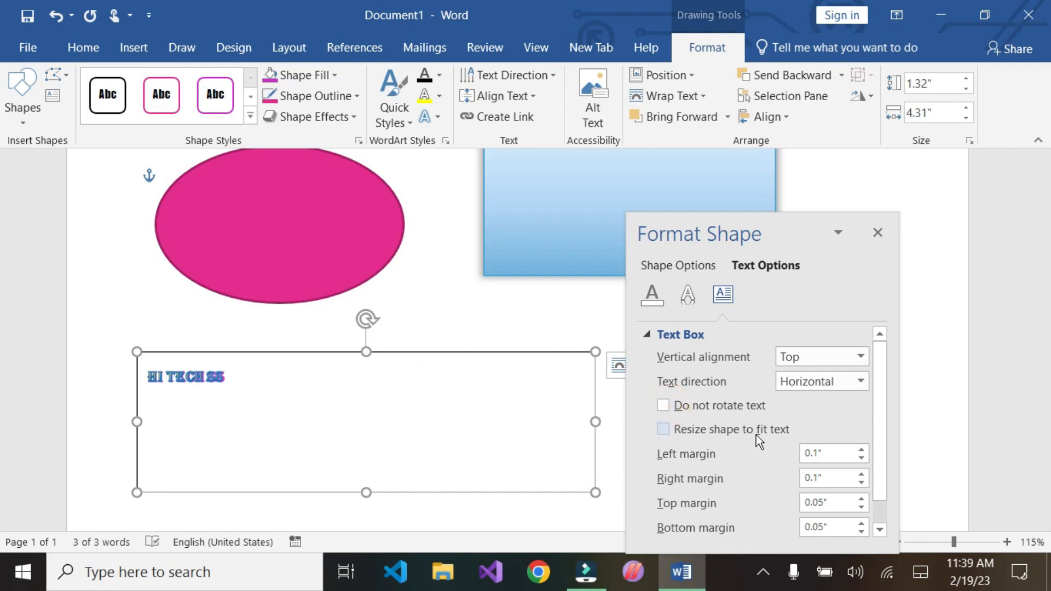
left_click(662, 429)
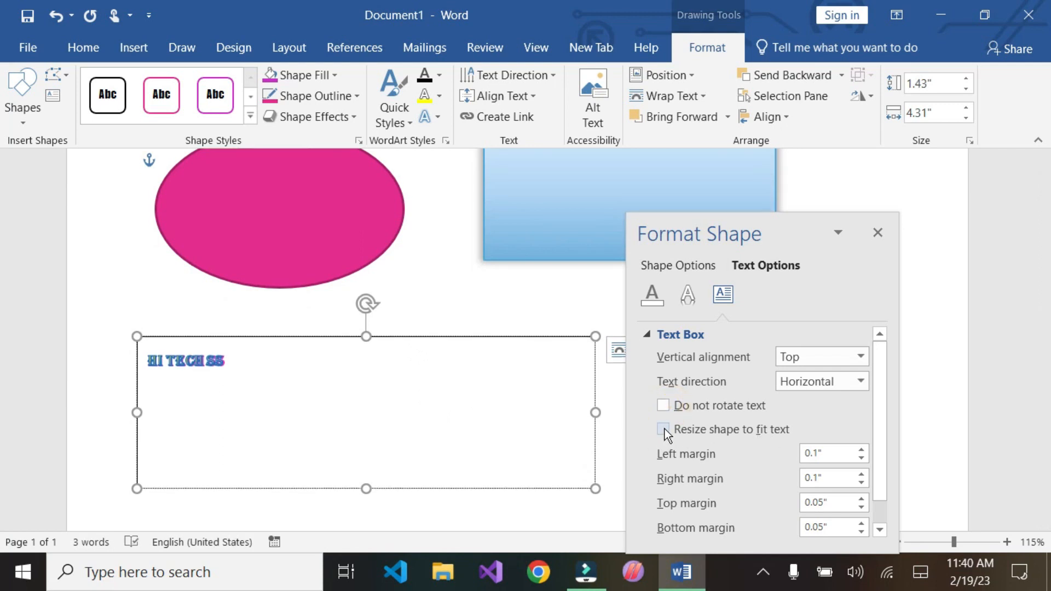
left_click(663, 429)
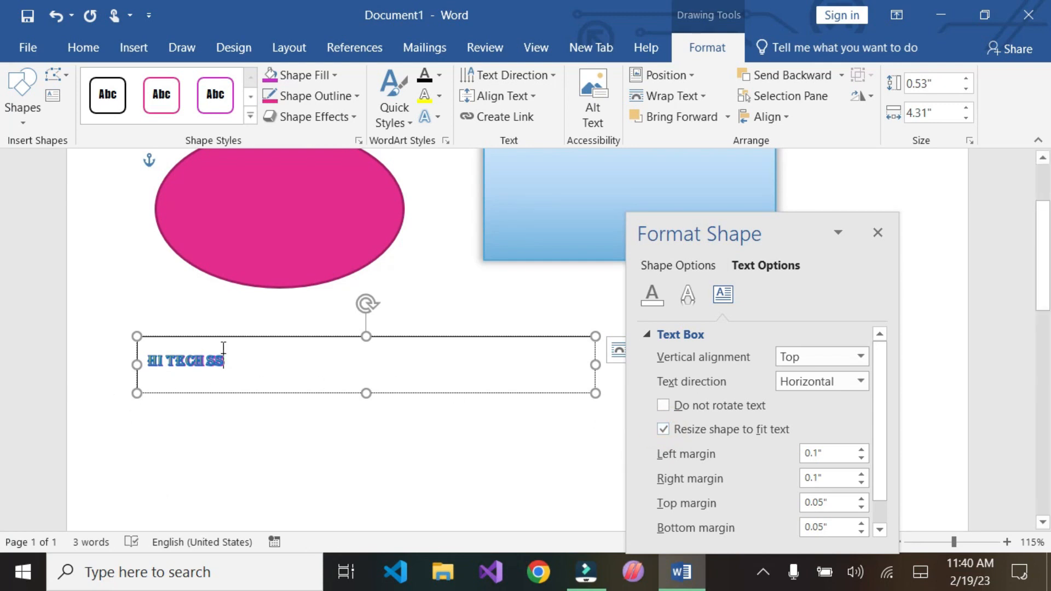
left_click(341, 368)
key("Return")
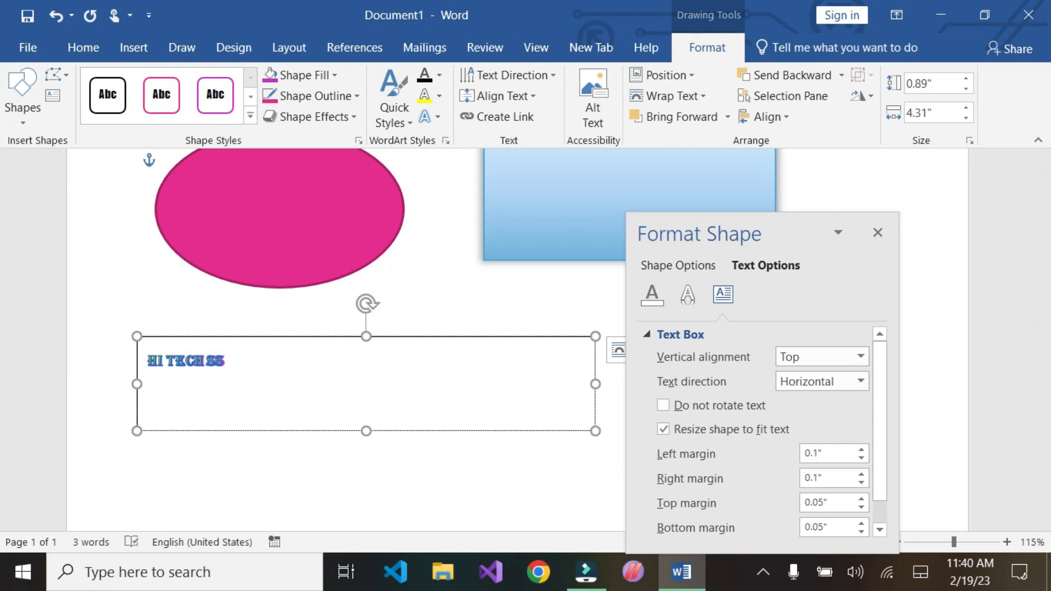
key("BackSpace")
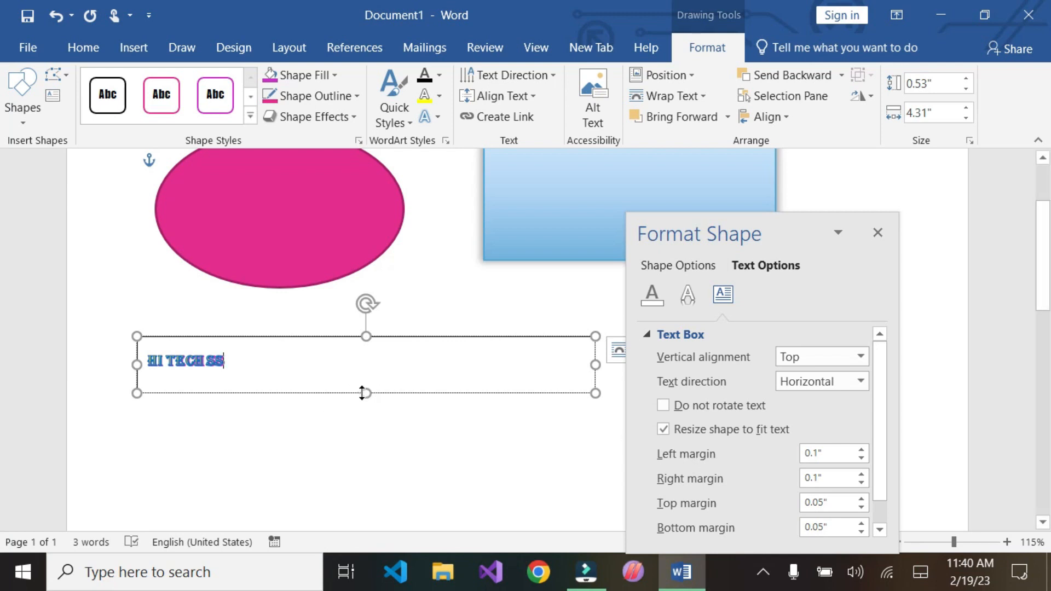
Enlarge the HI TECH SS text box to about 1.57" high and 4.72" wide
left_click_drag(365, 393, 365, 503)
left_click_drag(130, 420, 93, 419)
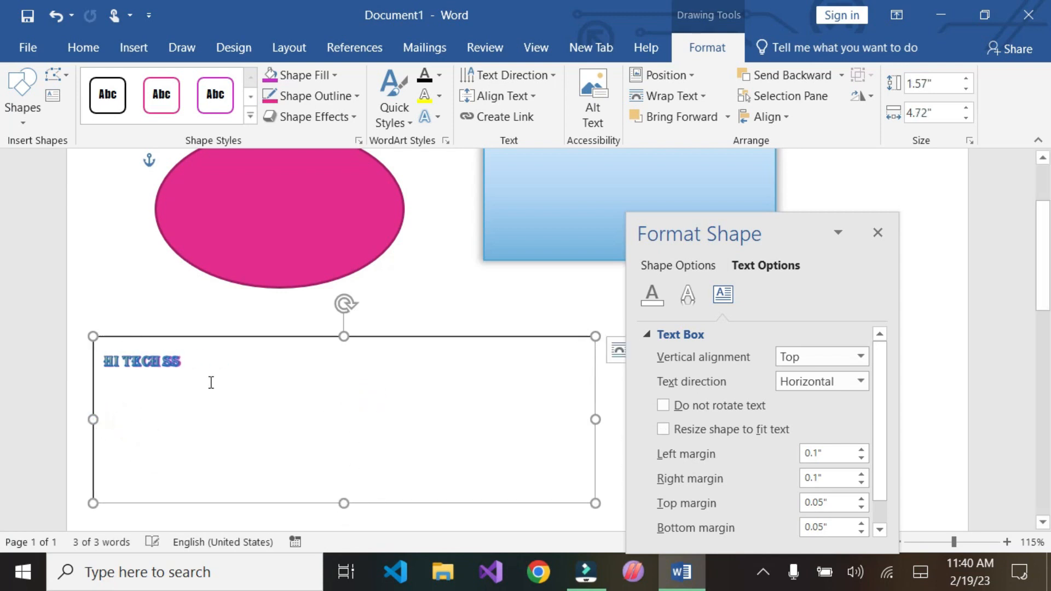
Select the HI TECH SS text and increase its font size to 48
left_click(209, 383)
left_click(83, 48)
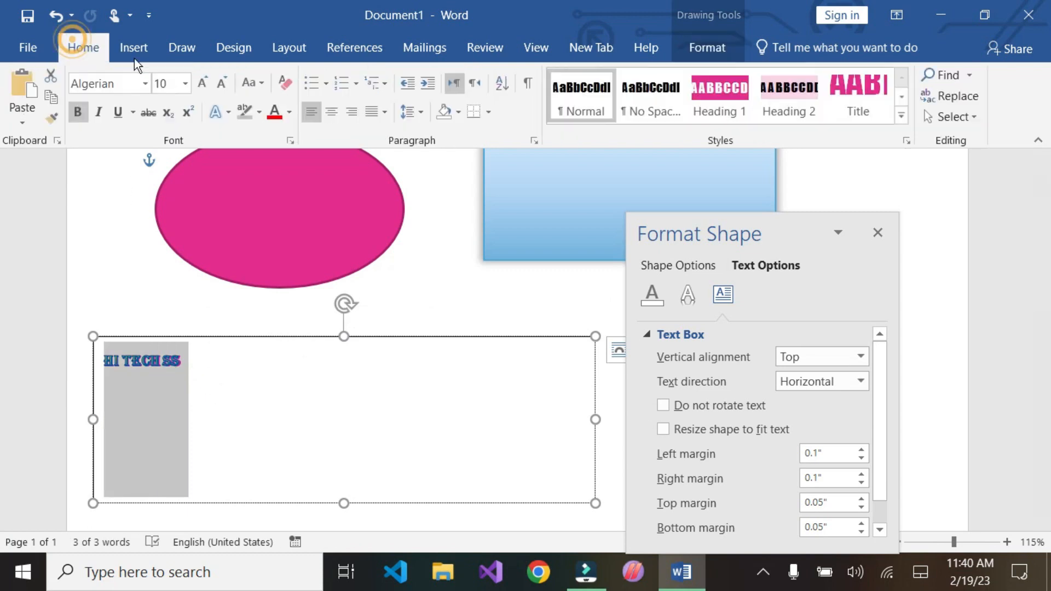
left_click(203, 82)
left_click(204, 82)
left_click(204, 82)
left_click(204, 82)
left_click(204, 82)
left_click(204, 82)
left_click(204, 82)
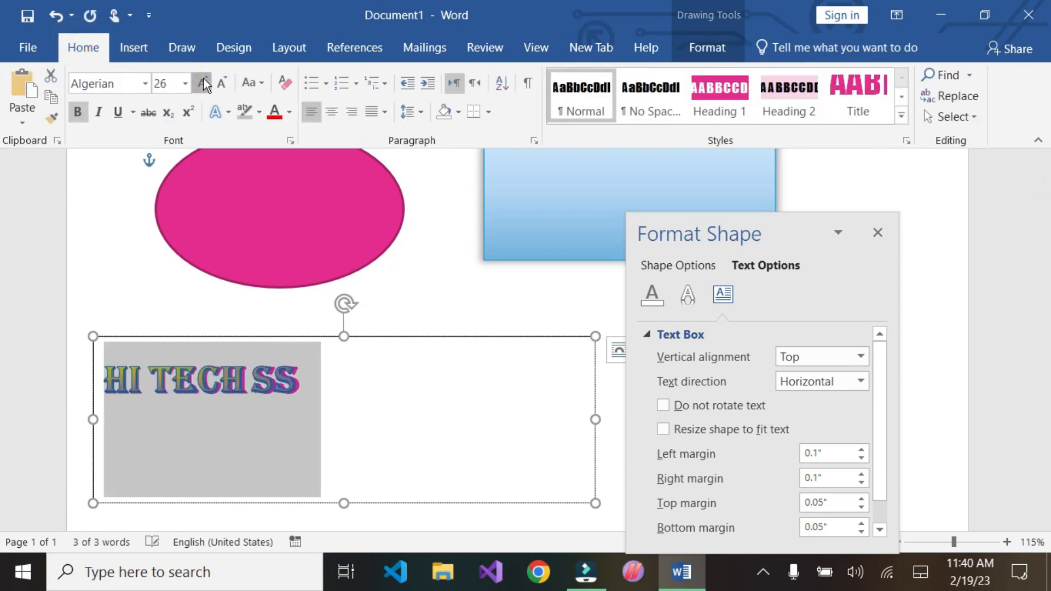
left_click(203, 82)
left_click(204, 83)
left_click(204, 82)
left_click(430, 403)
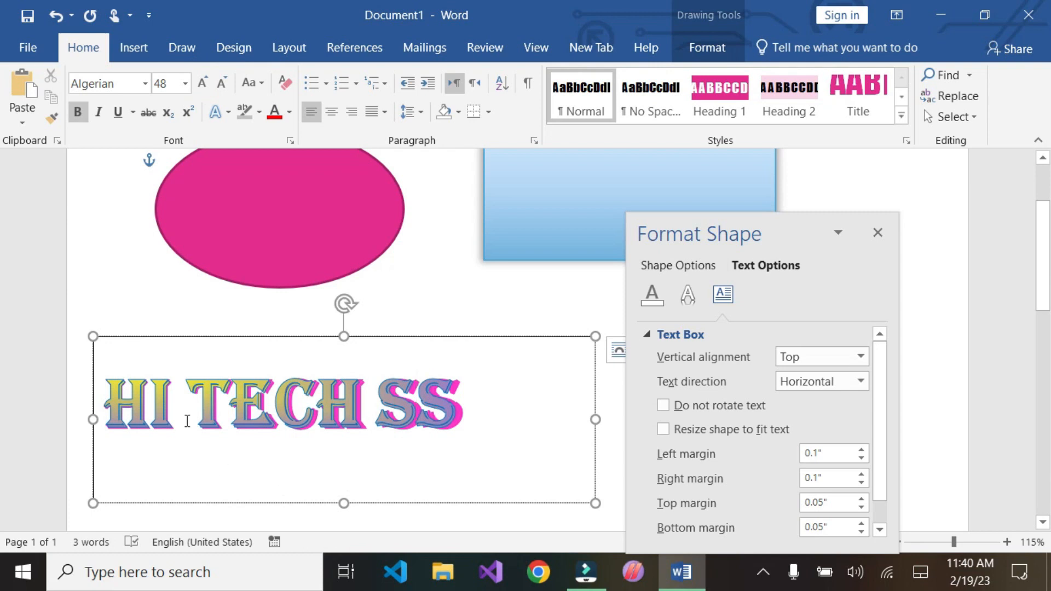
Try a left margin of 0.8" for the HI TECH SS text box
left_click(860, 449)
left_click(860, 450)
left_click(860, 449)
left_click(860, 449)
left_click(860, 449)
left_click(861, 449)
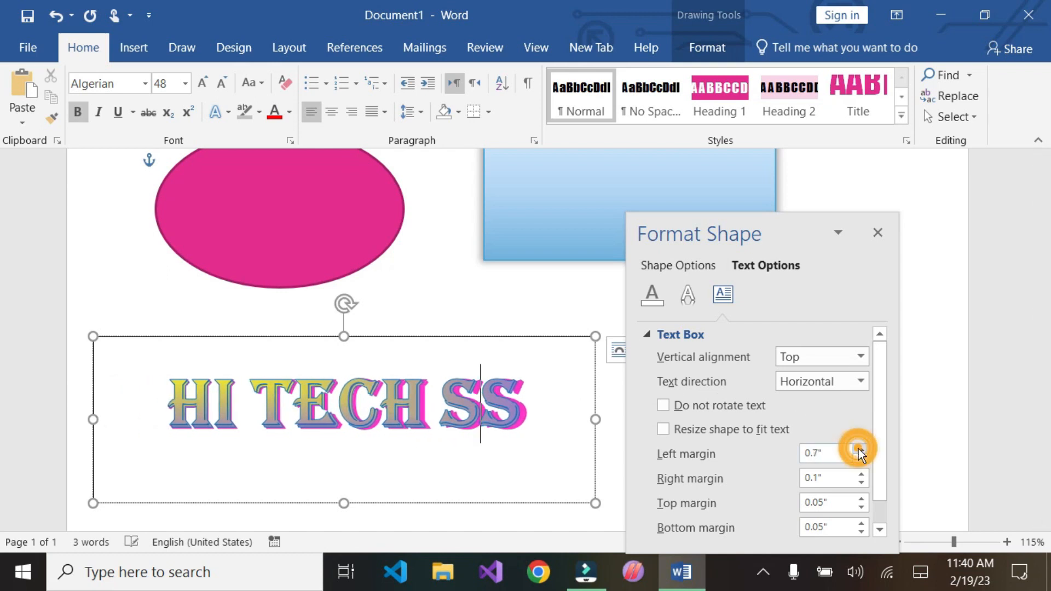
left_click(860, 449)
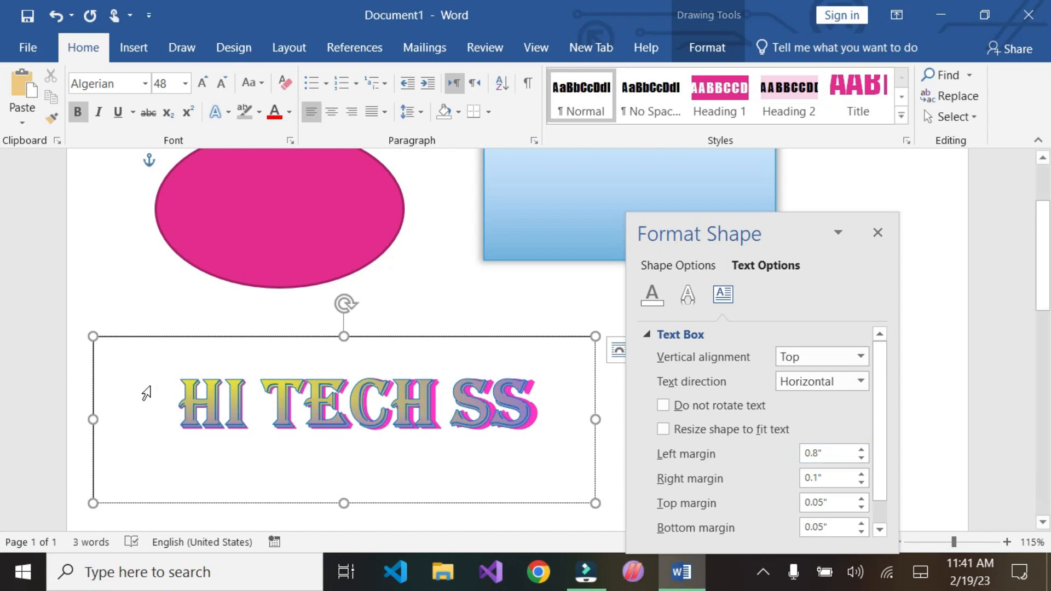
Extend the text box's left edge slightly outward, then reduce its left margin to 0" and set it to 0.1"
left_click_drag(90, 419, 81, 420)
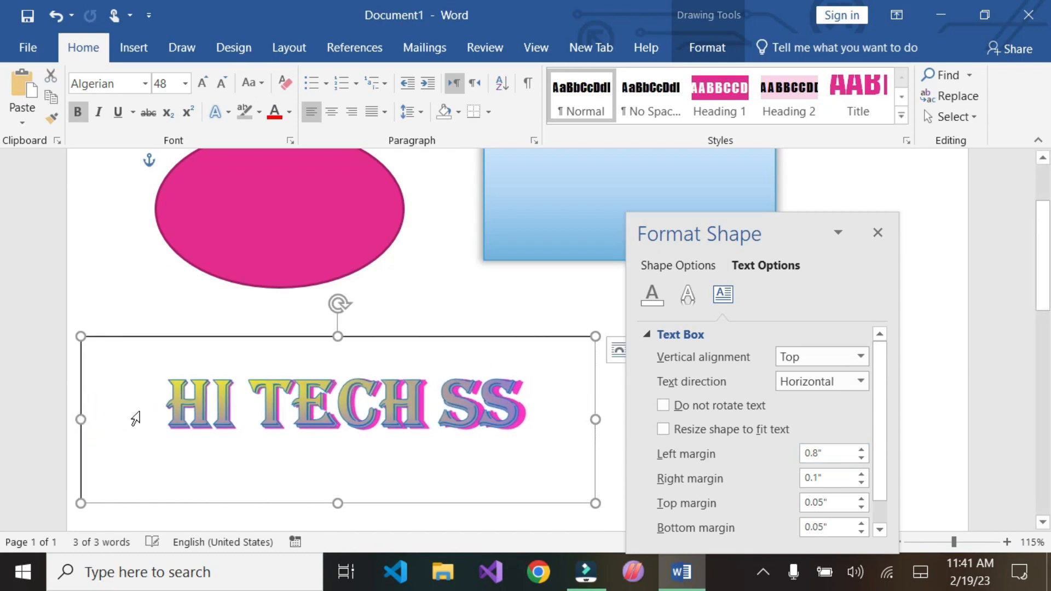
left_click(862, 458)
left_click(862, 458)
left_click(862, 458)
left_click(861, 458)
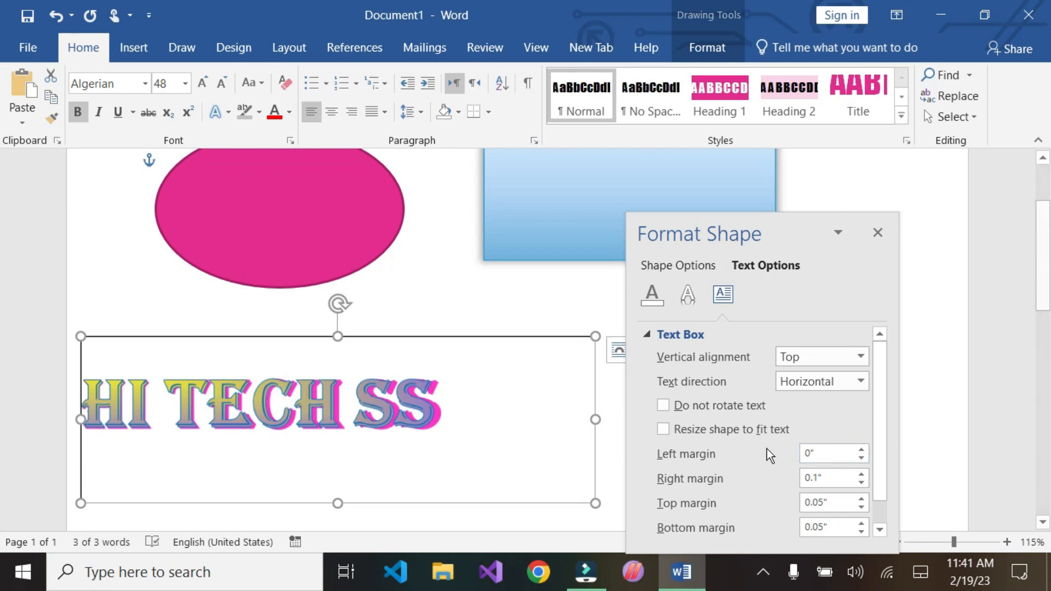
left_click(861, 450)
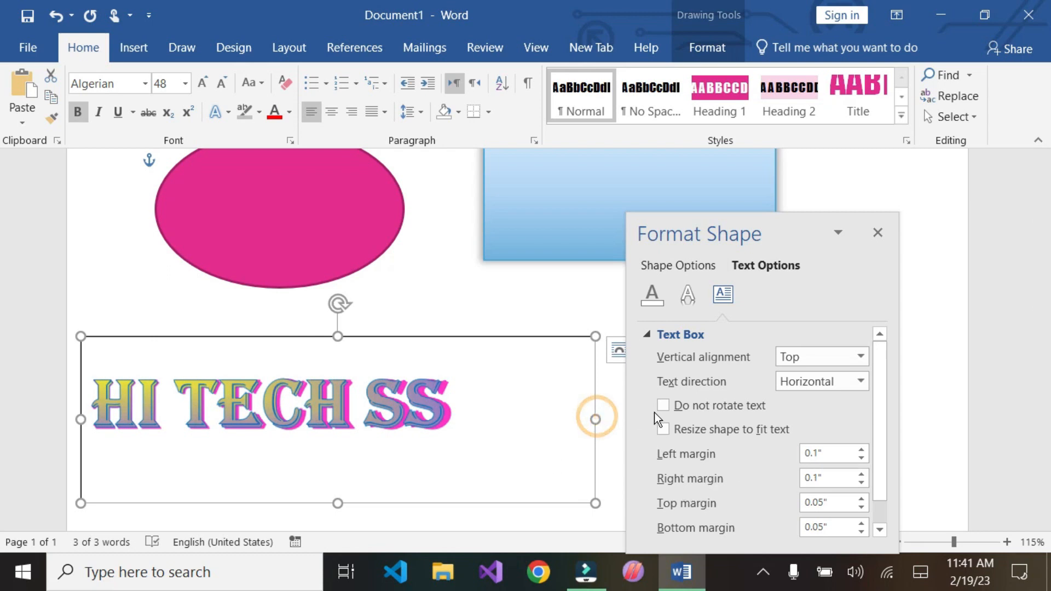
Narrow the text box from its right edge close to the text, trying a 0.3" right margin and setting it to 0"
left_click_drag(595, 422, 475, 442)
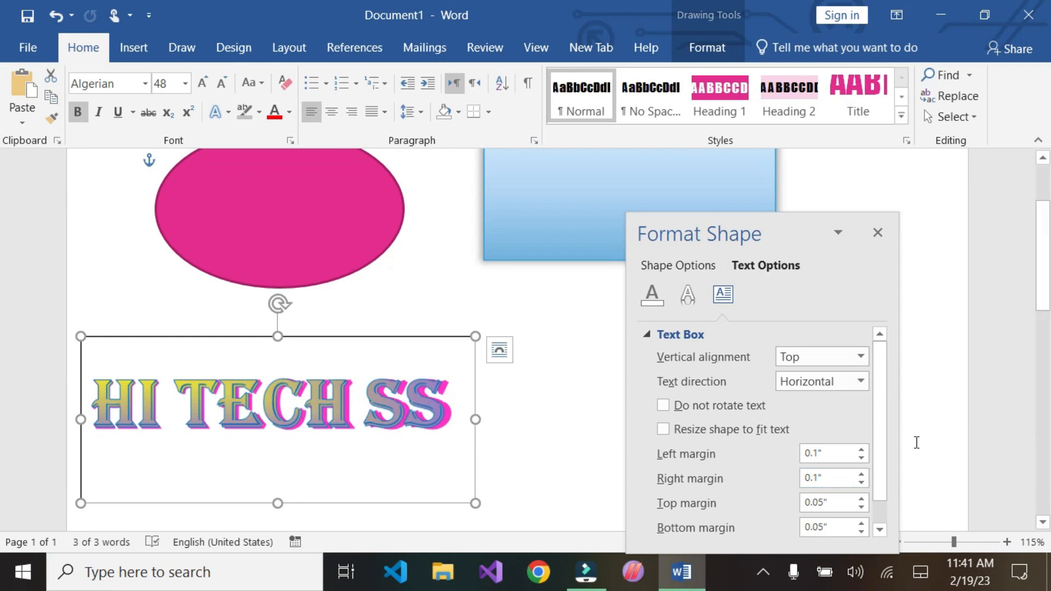
left_click(863, 473)
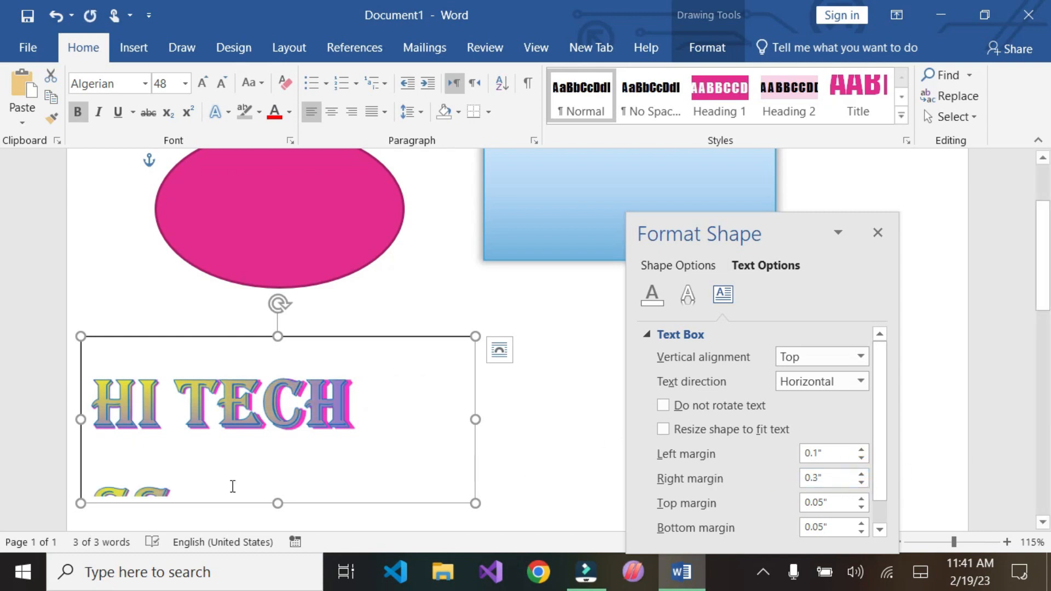
left_click(862, 483)
left_click(862, 482)
left_click(863, 482)
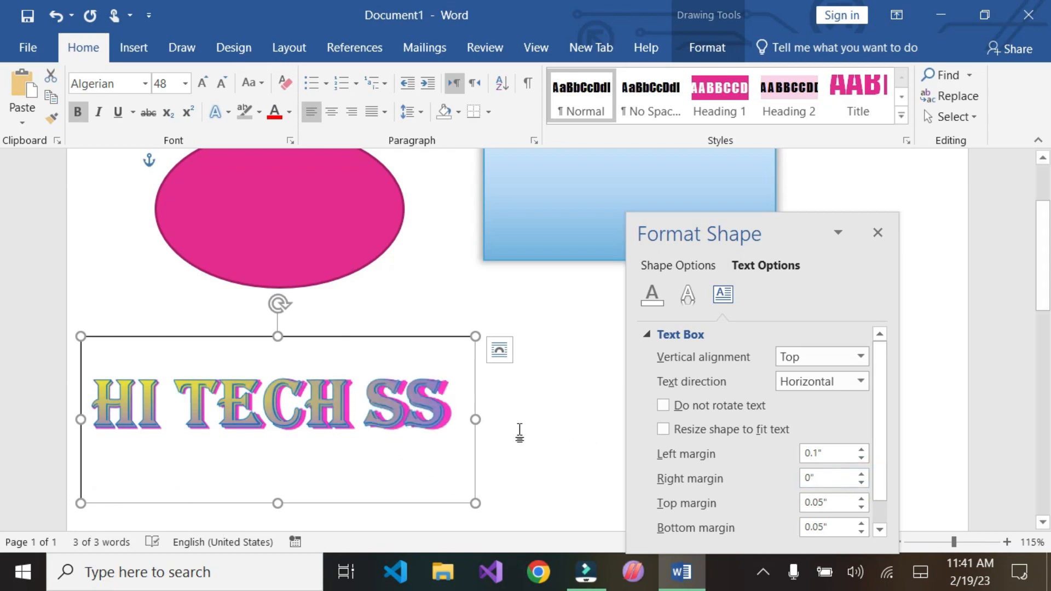
left_click_drag(476, 419, 457, 460)
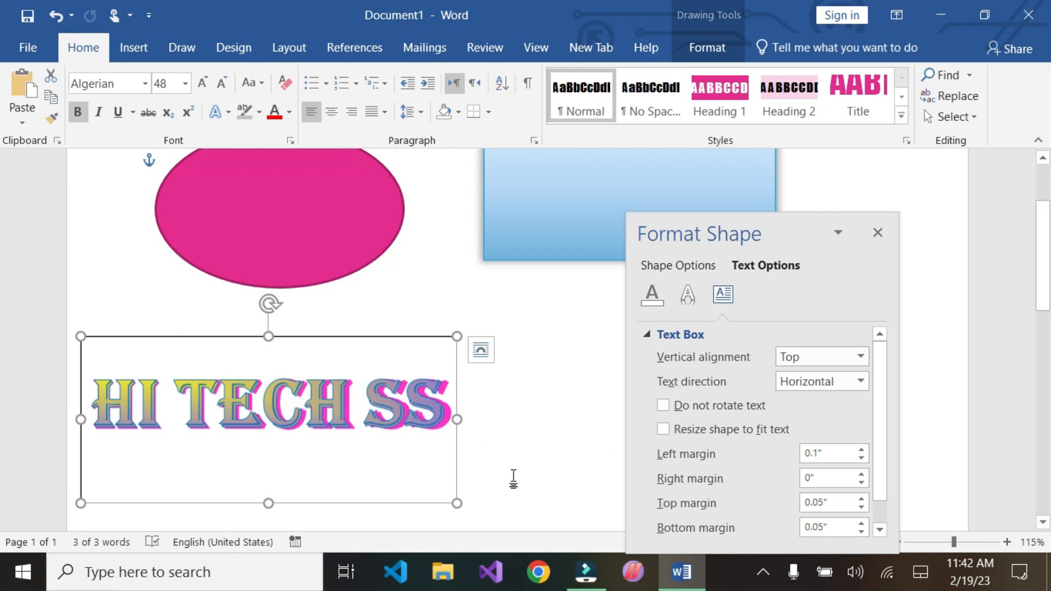
Try a 0.3" right margin on the narrowed text box and return it to 0"
left_click(860, 474)
left_click(860, 474)
left_click(860, 474)
left_click(860, 482)
left_click(860, 482)
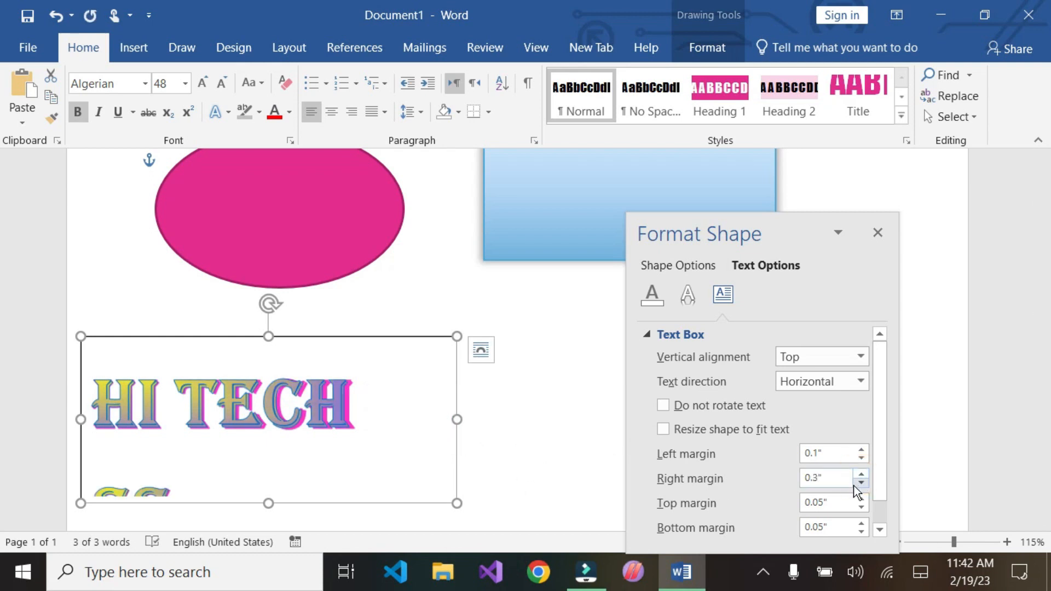
left_click(861, 481)
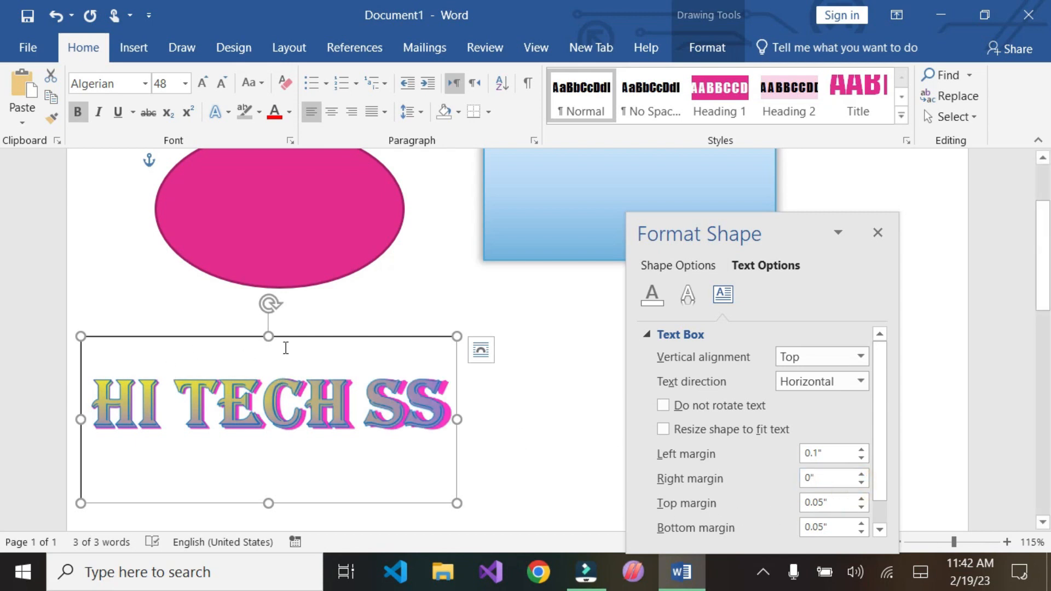
Set the text box's top margin to 0" and its bottom margin to 1"
left_click(861, 509)
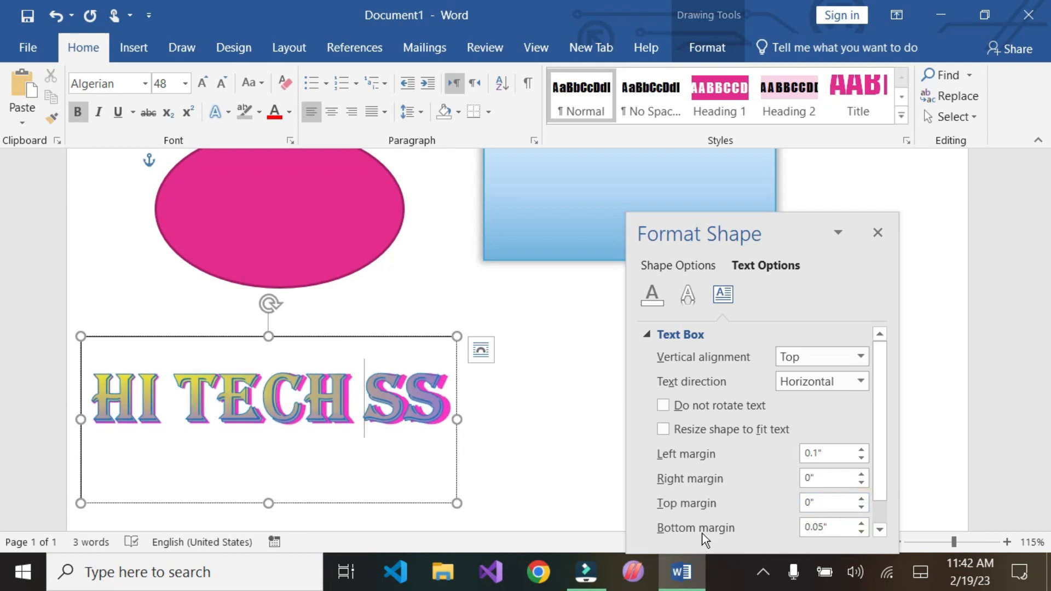
left_click_drag(861, 522, 862, 522)
left_click(863, 523)
left_click(862, 524)
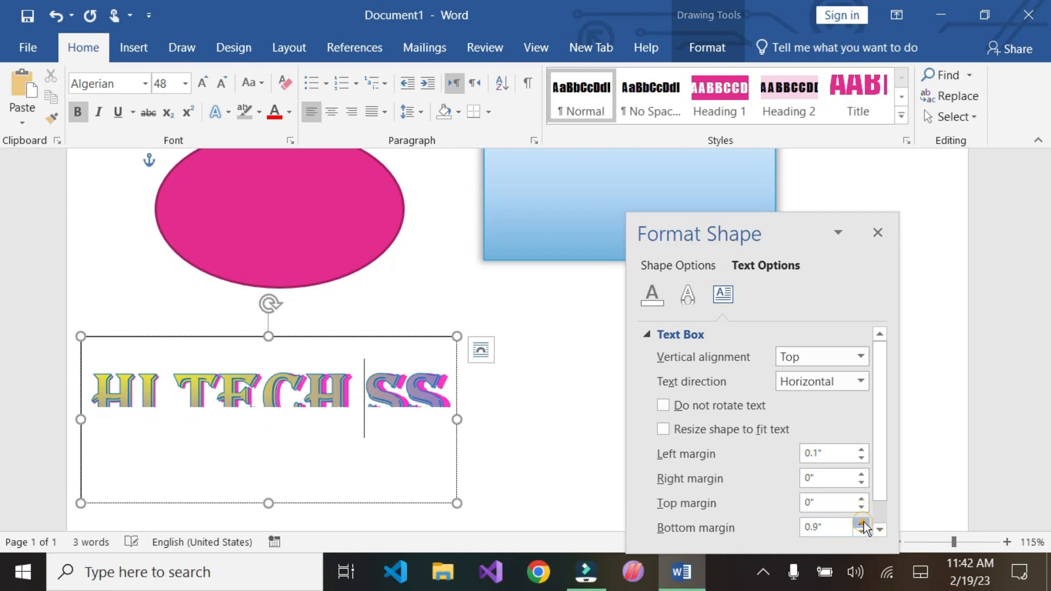
left_click(862, 524)
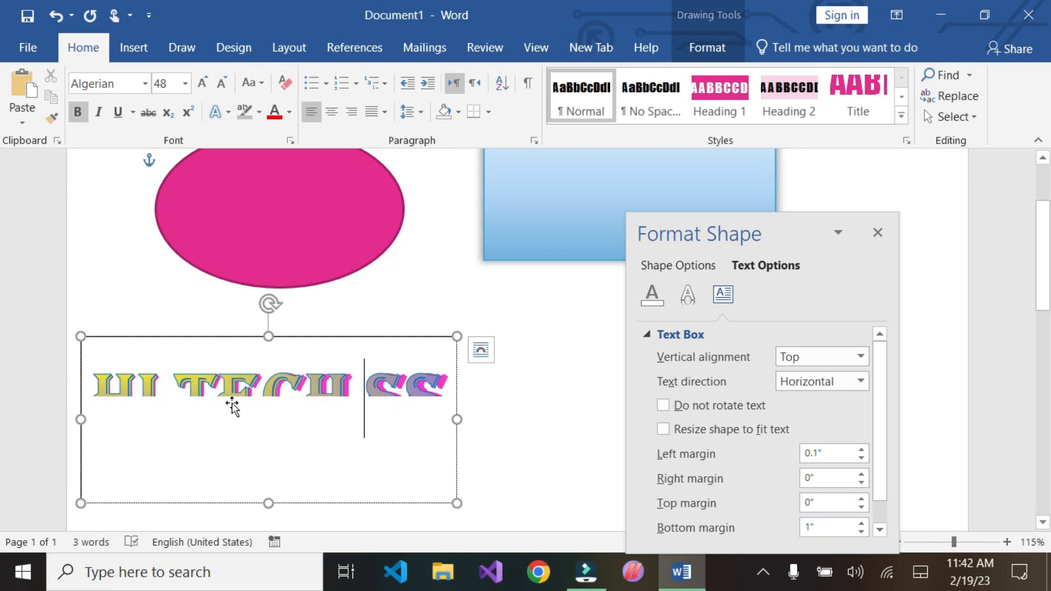
Set the text box's bottom margin to 0" and extend its right edge well past the text
left_click_drag(862, 530, 862, 530)
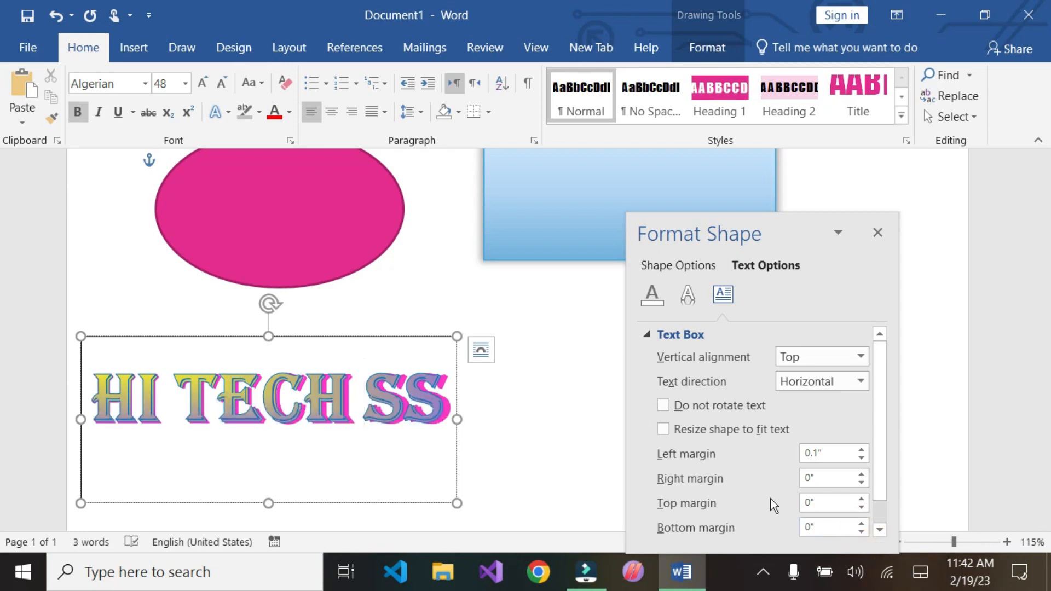
scroll(771, 498, "down", 1)
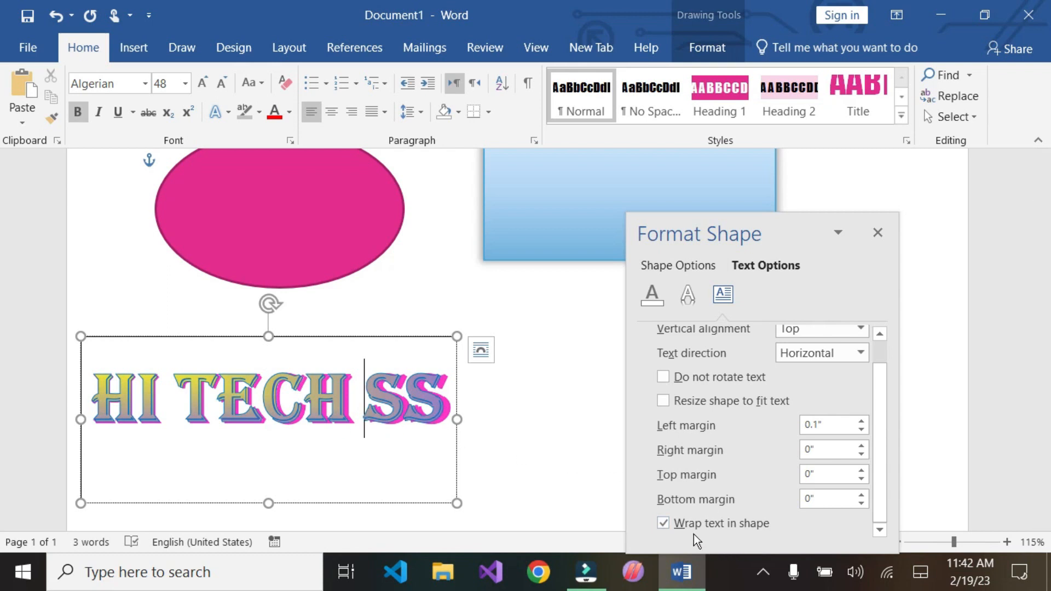
left_click_drag(457, 420, 558, 420)
left_click_drag(441, 440, 492, 457)
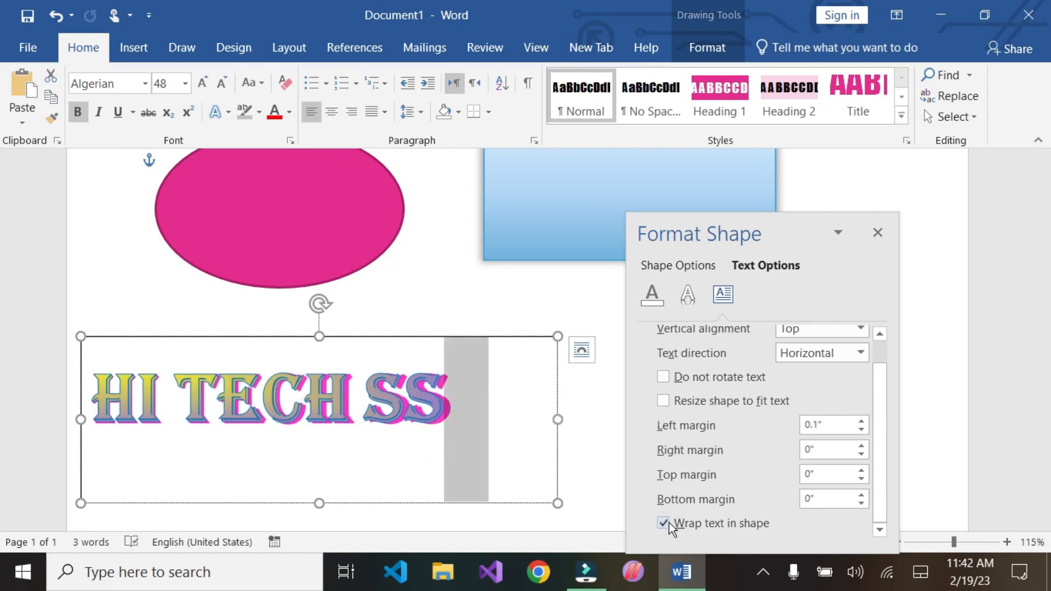
Extend the text box's bottom edge downward and turn off Wrap text in shape
left_click(669, 523)
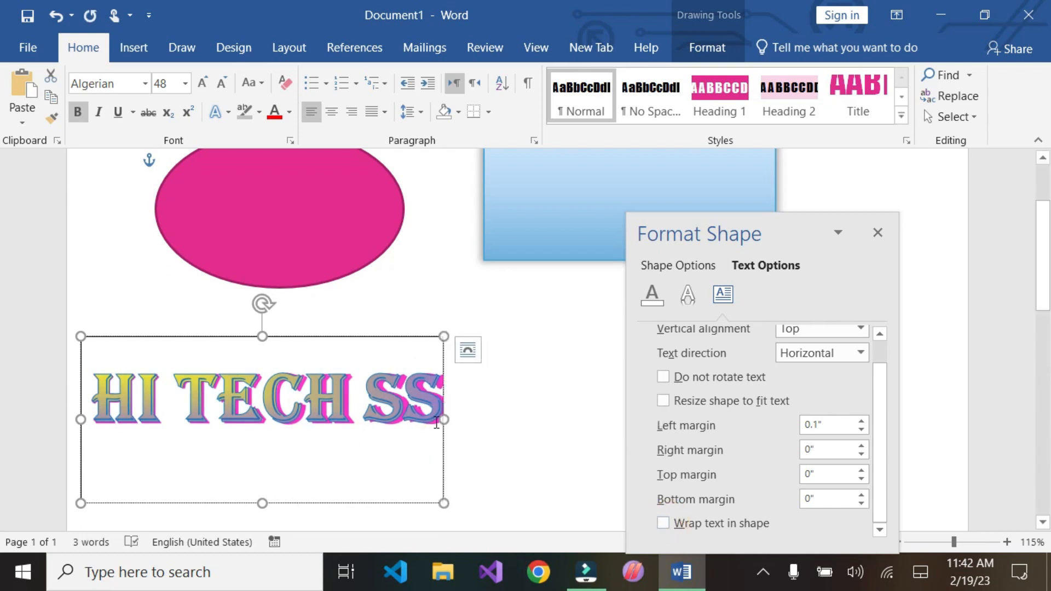
key("ctrl+z")
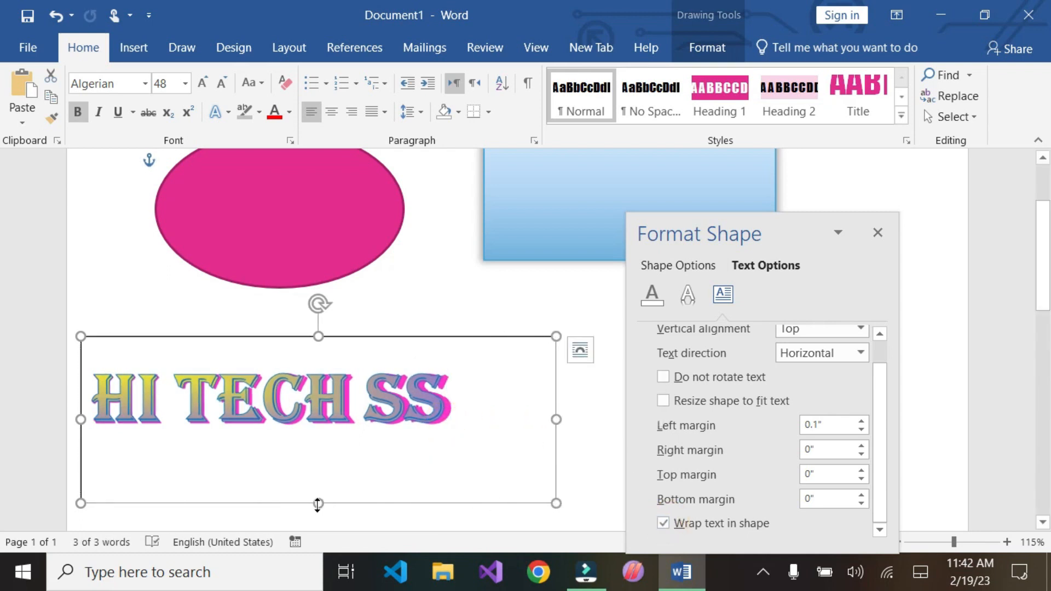
left_click_drag(317, 504, 317, 552)
left_click(427, 478)
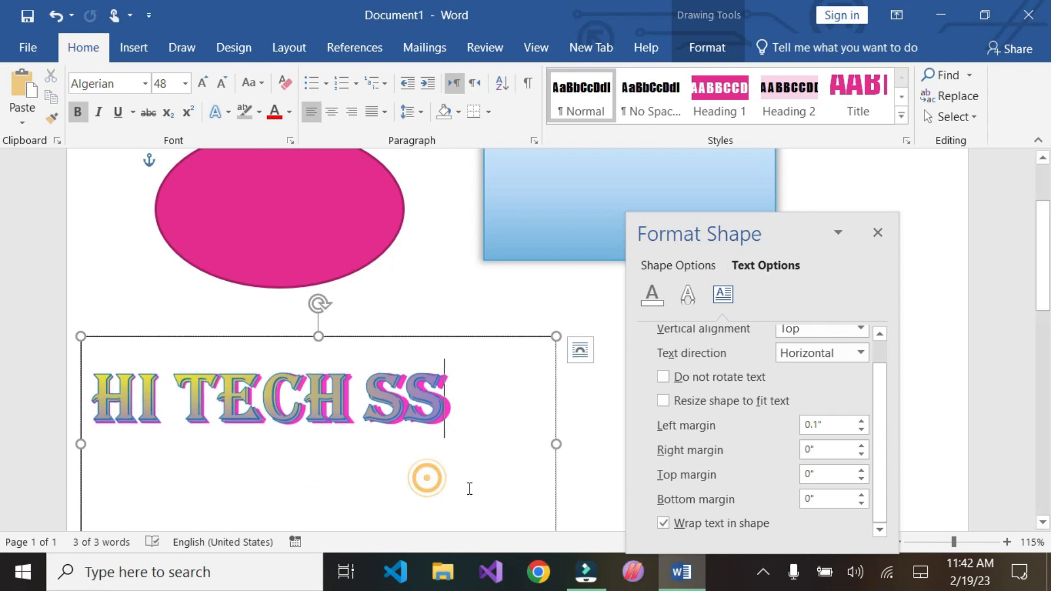
left_click(662, 524)
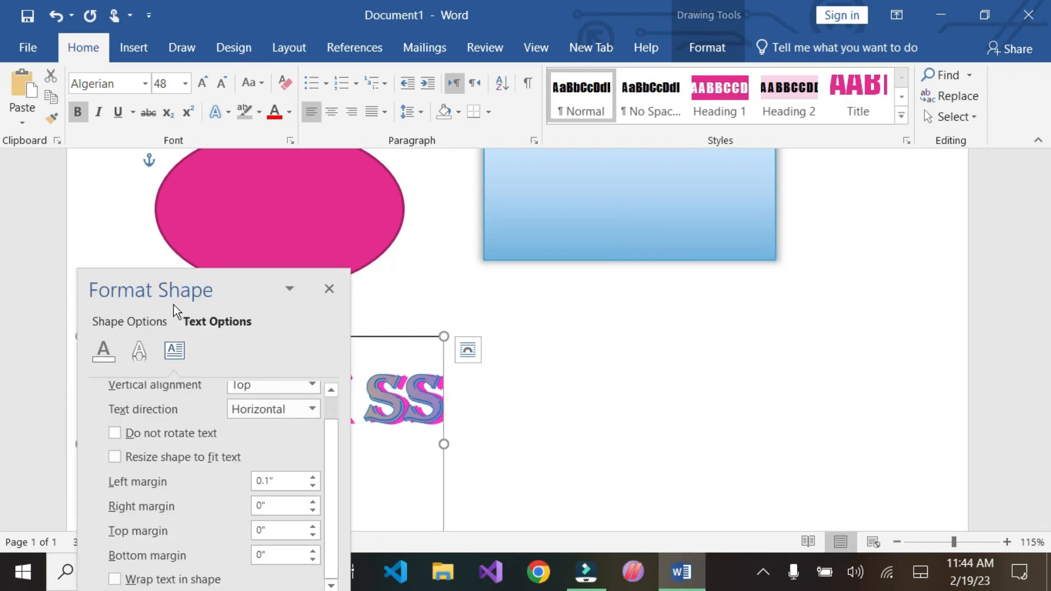
Close the Format Shape pane and widen the text box to about 4.25"
left_click(329, 289)
left_click_drag(443, 443, 532, 444)
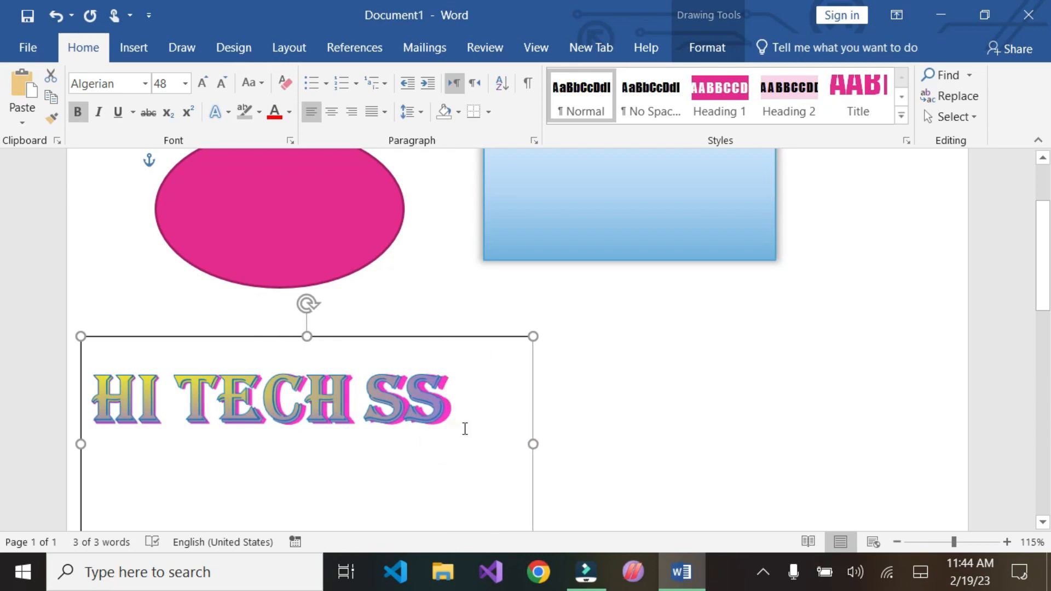
Select all the HI TECH SS text and give its text outline a much thicker line weight
left_click(423, 427)
key("ctrl+a")
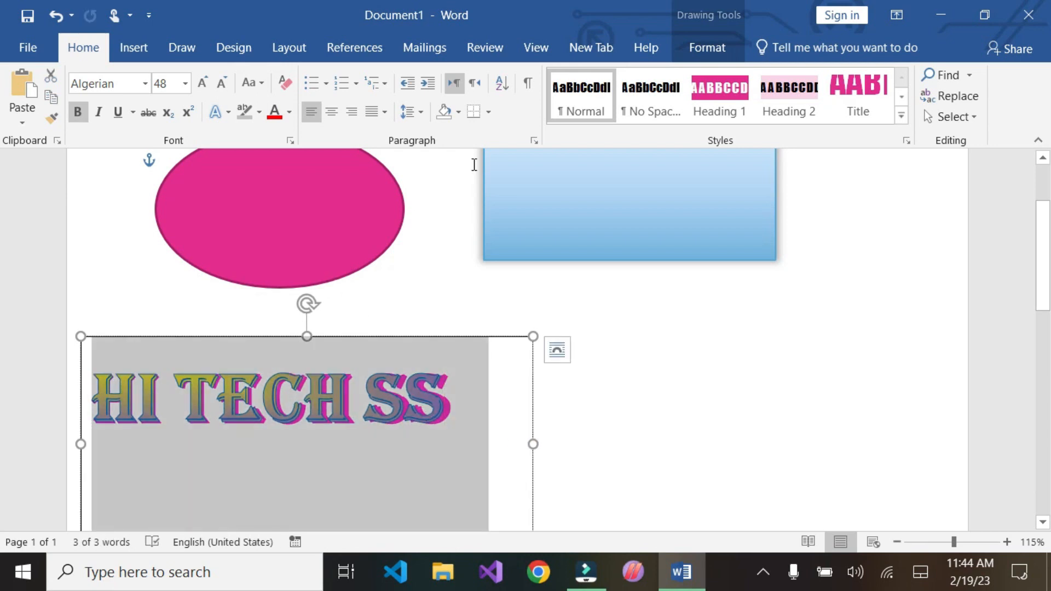
left_click(707, 48)
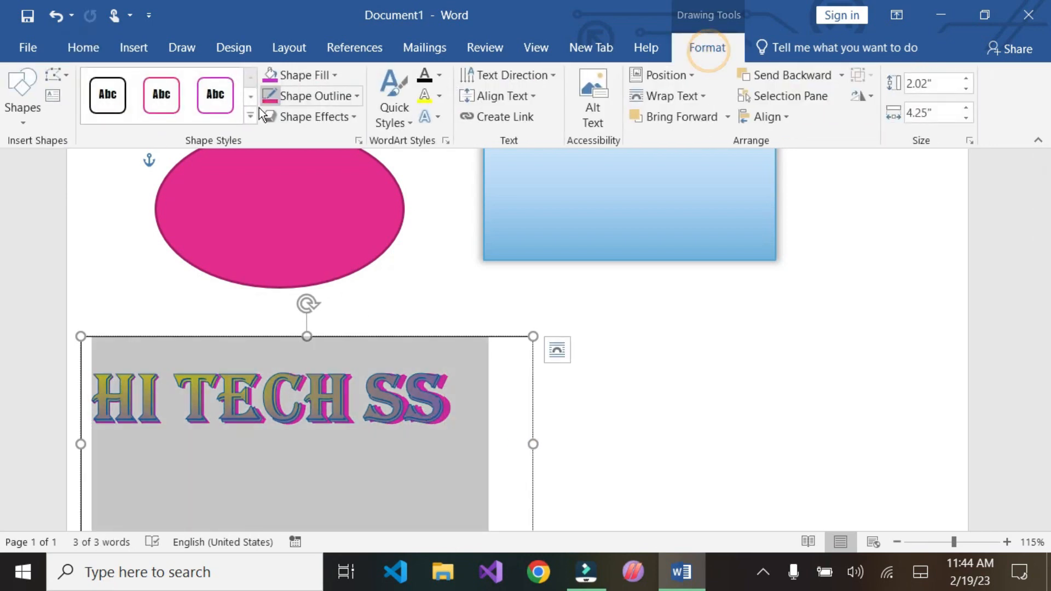
left_click(438, 76)
left_click(584, 347)
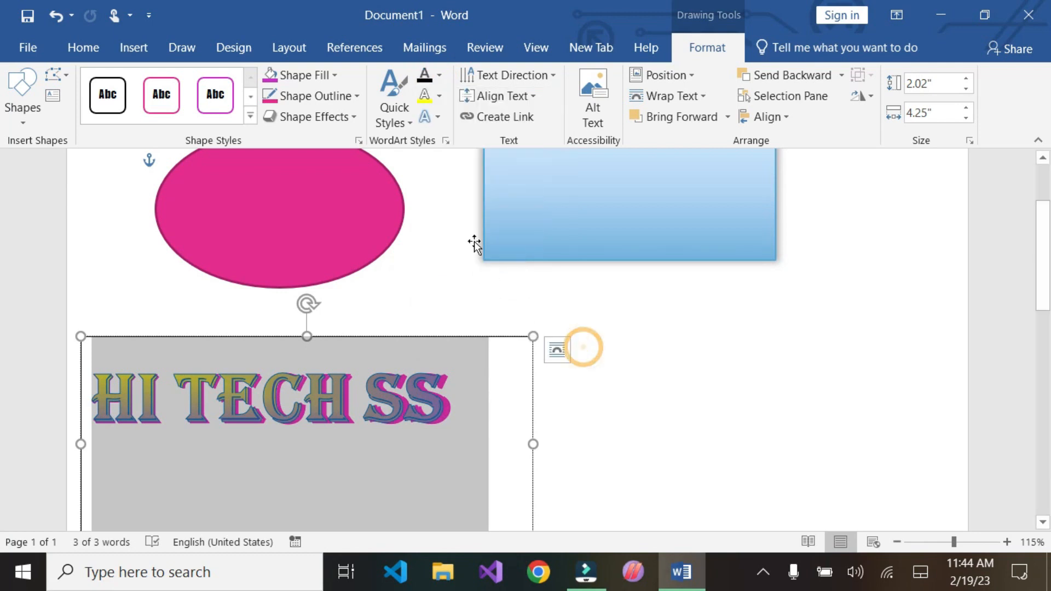
left_click(439, 101)
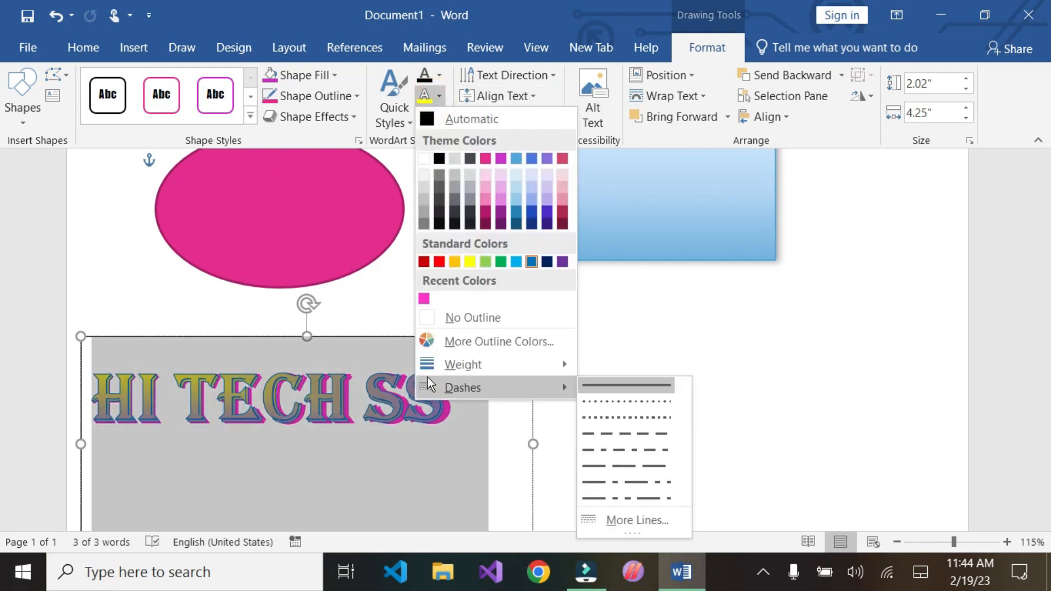
mouse_move(428, 366)
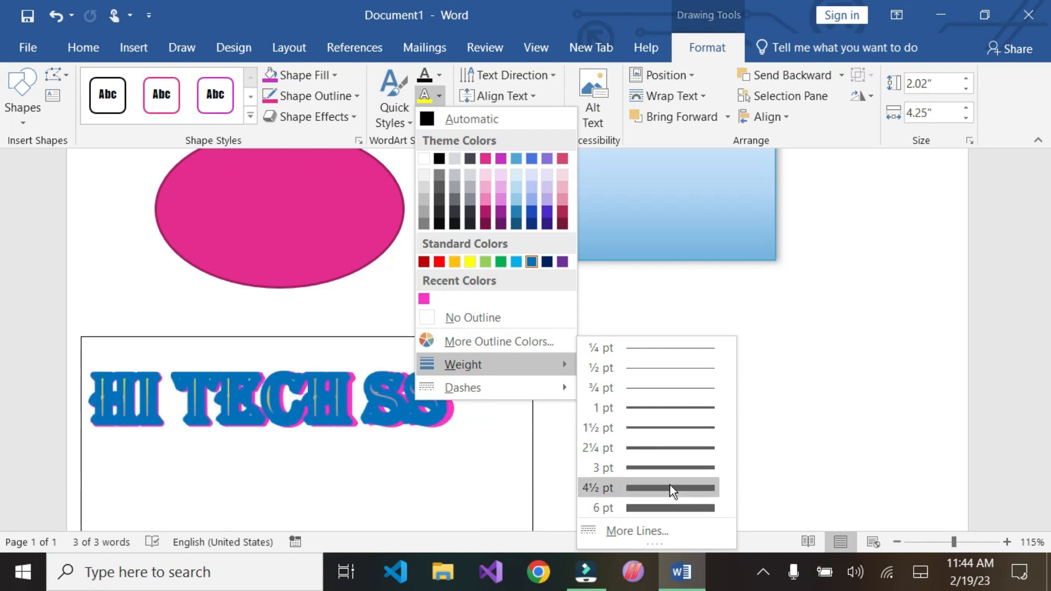
left_click(667, 459)
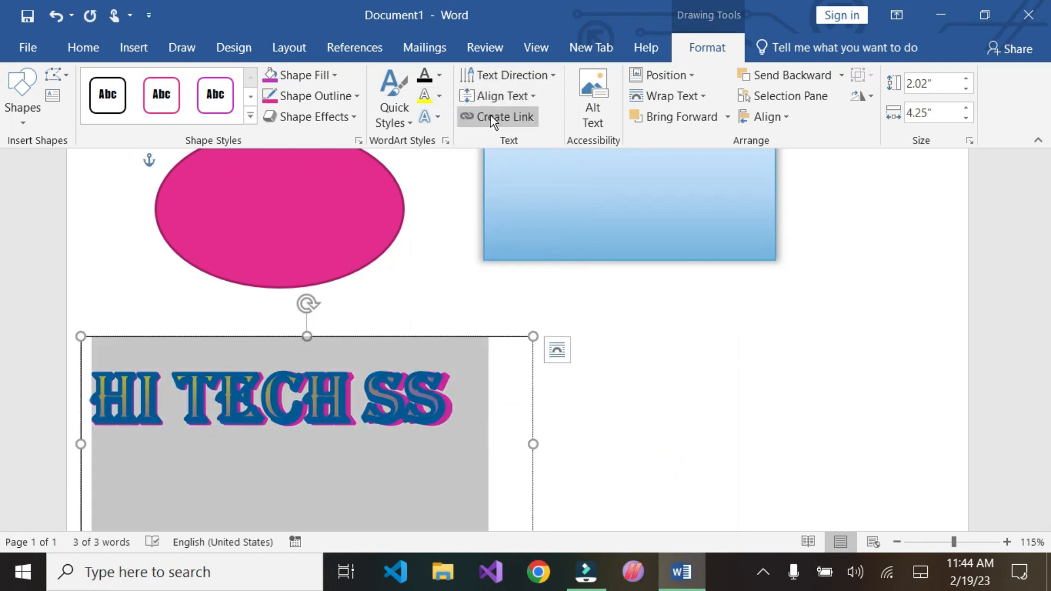
Apply the third dash style, a short-dash pattern, to the text outline and widen the text box to about 7.2"
left_click(439, 101)
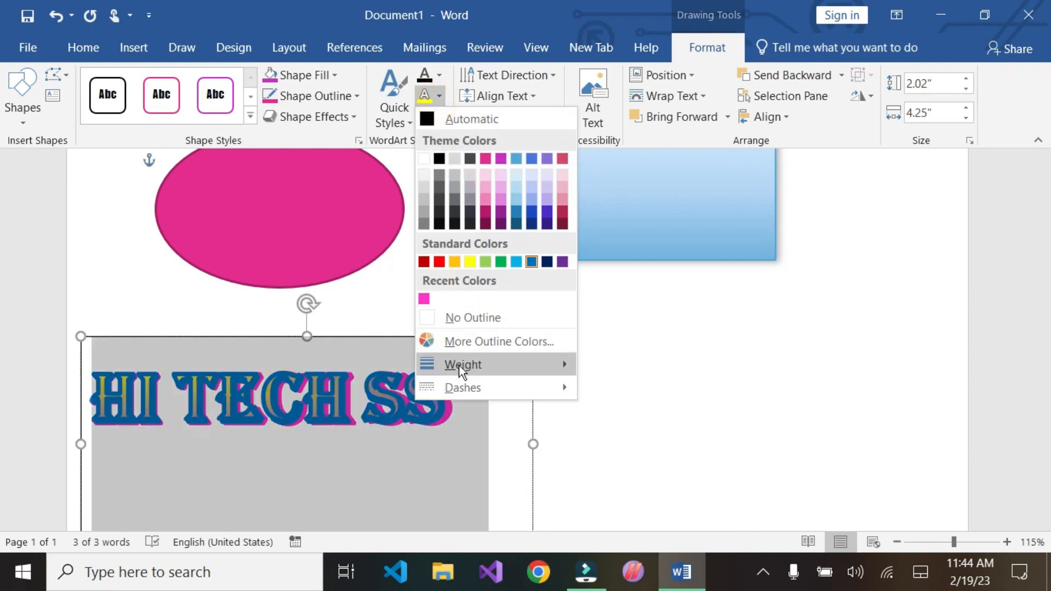
mouse_move(464, 383)
left_click(655, 419)
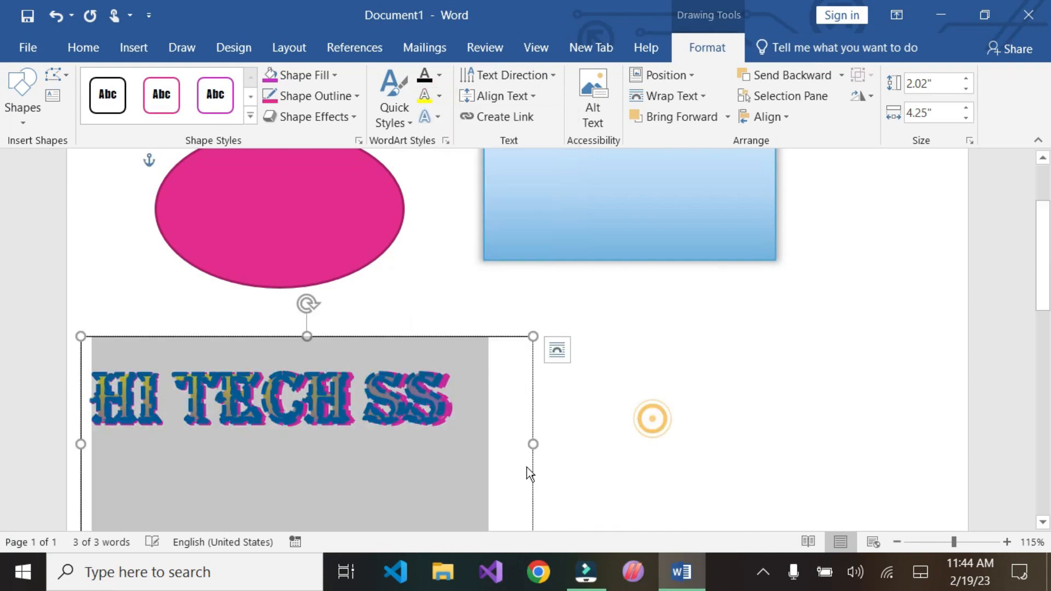
left_click_drag(535, 443, 845, 441)
Apply the first Warp transform to all the HI TECH SS text and widen its box to about 7.8"
left_click(429, 403)
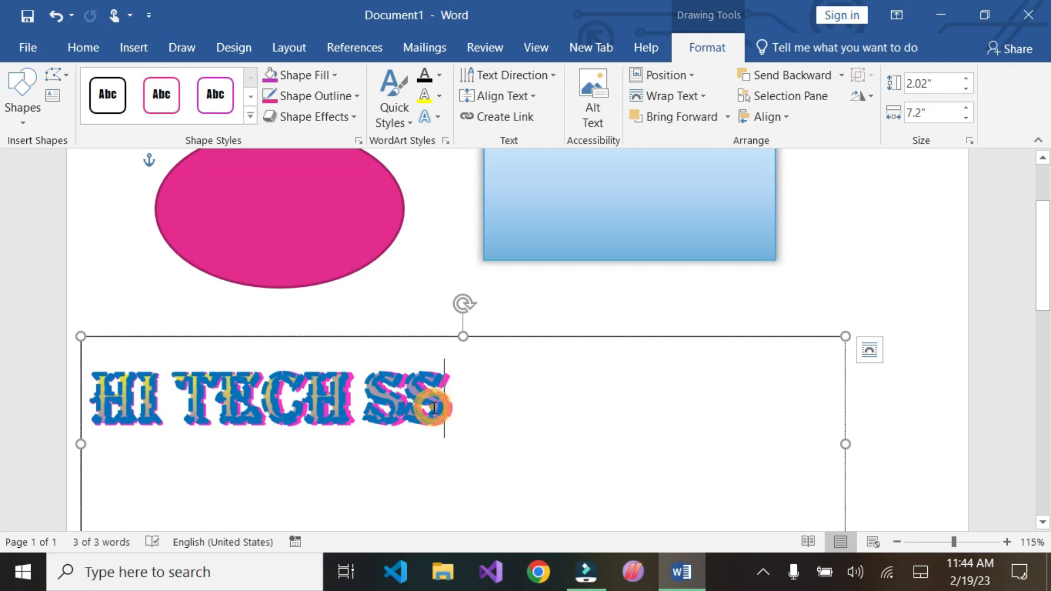
key("ctrl+a")
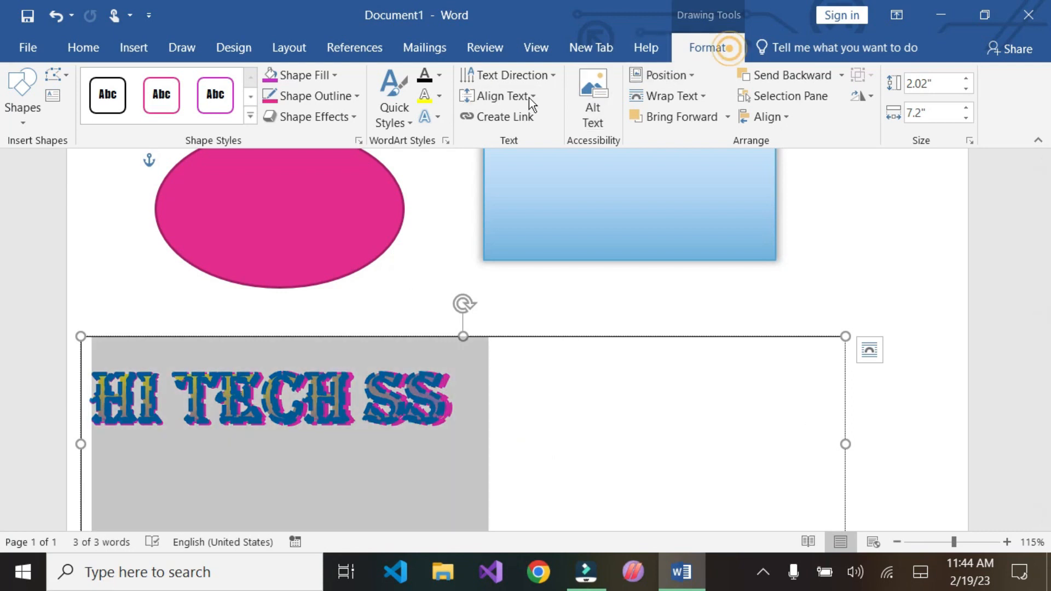
left_click(431, 116)
mouse_move(481, 347)
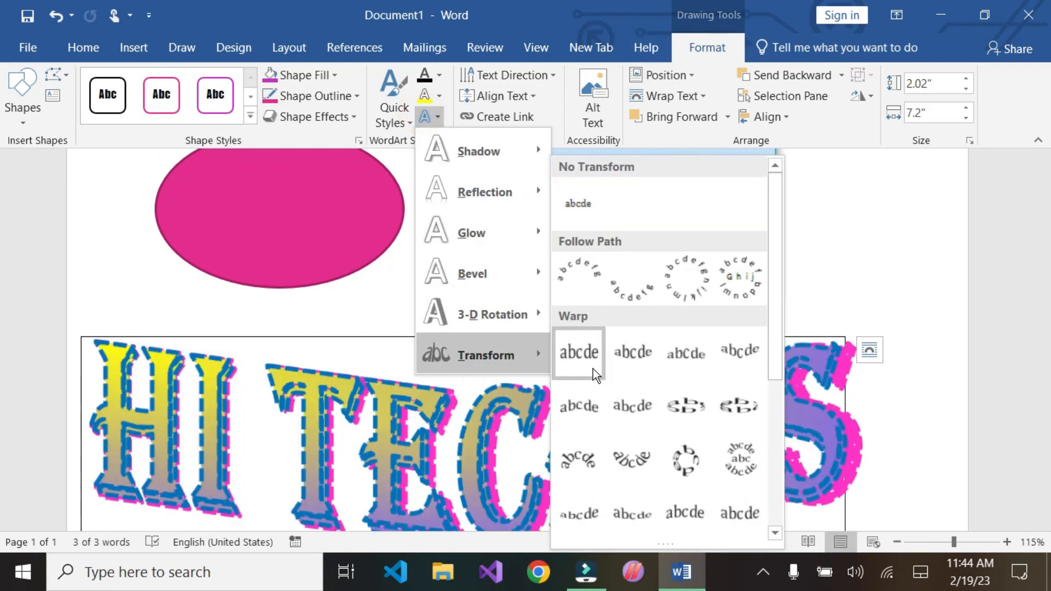
left_click(592, 369)
left_click_drag(845, 445, 910, 424)
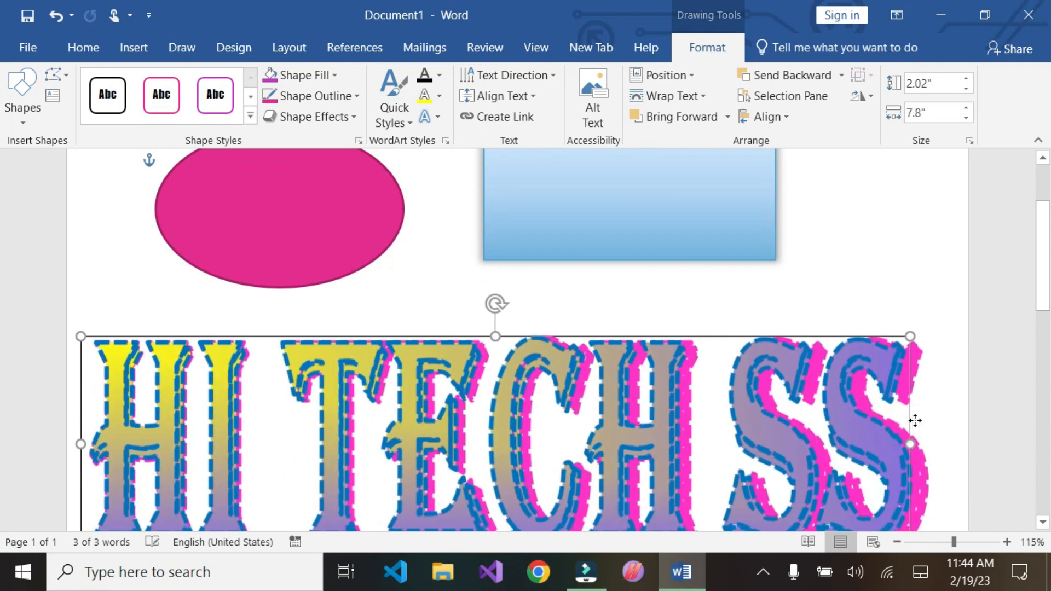
Select all the HI TECH SS text and change its outline color to black
left_click(482, 403)
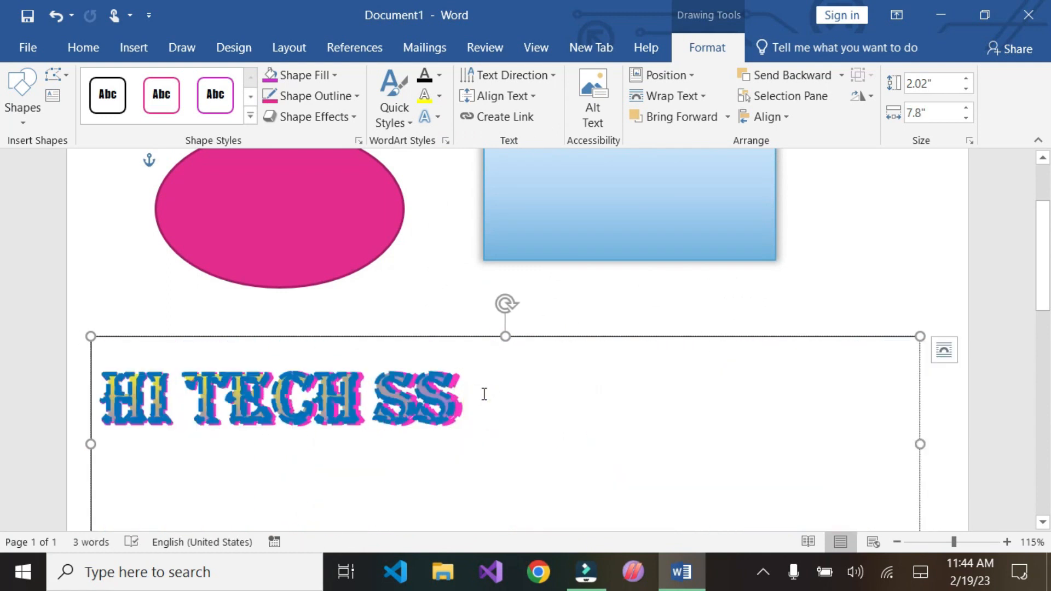
key("ctrl+a")
left_click(441, 116)
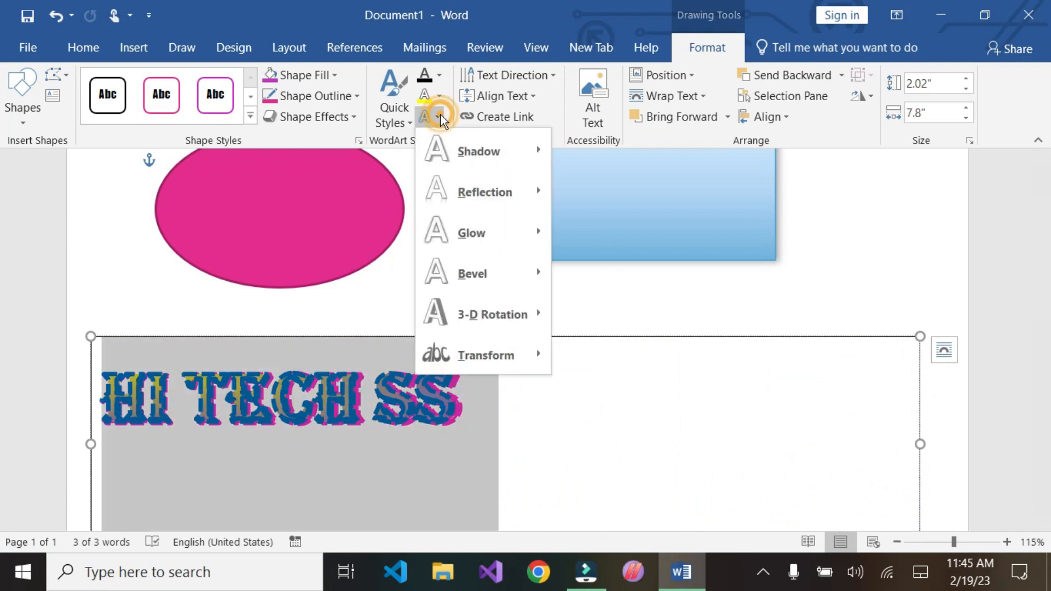
left_click(434, 97)
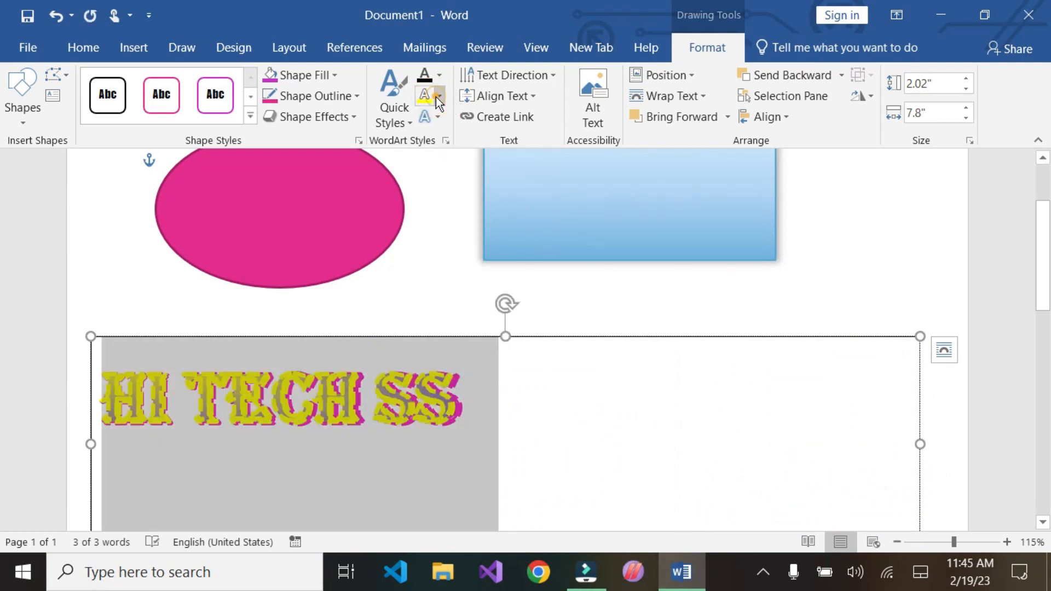
left_click(438, 96)
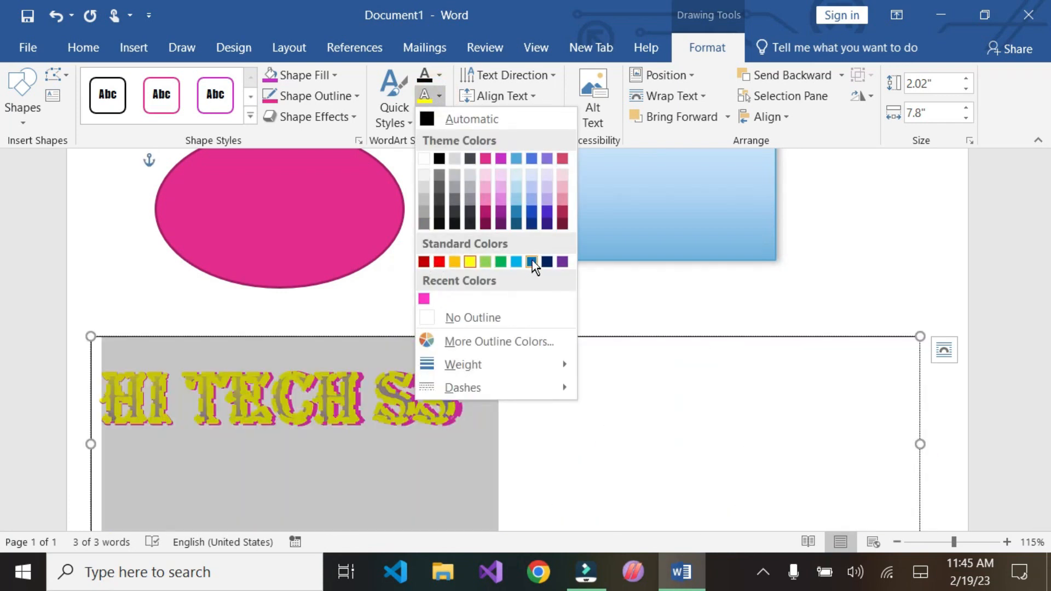
left_click(439, 158)
left_click(439, 158)
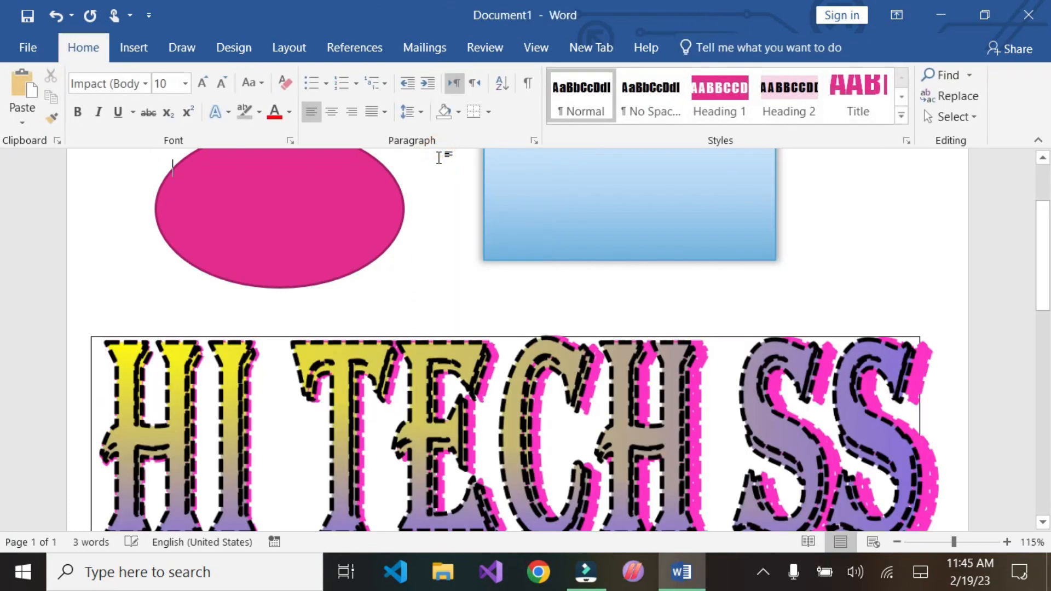
Draw a rounded rectangle about 1.33" high and 2.97" wide in place of the pink ellipse
scroll(630, 363, "down", 1)
scroll(277, 265, "up", 2)
left_click(277, 266)
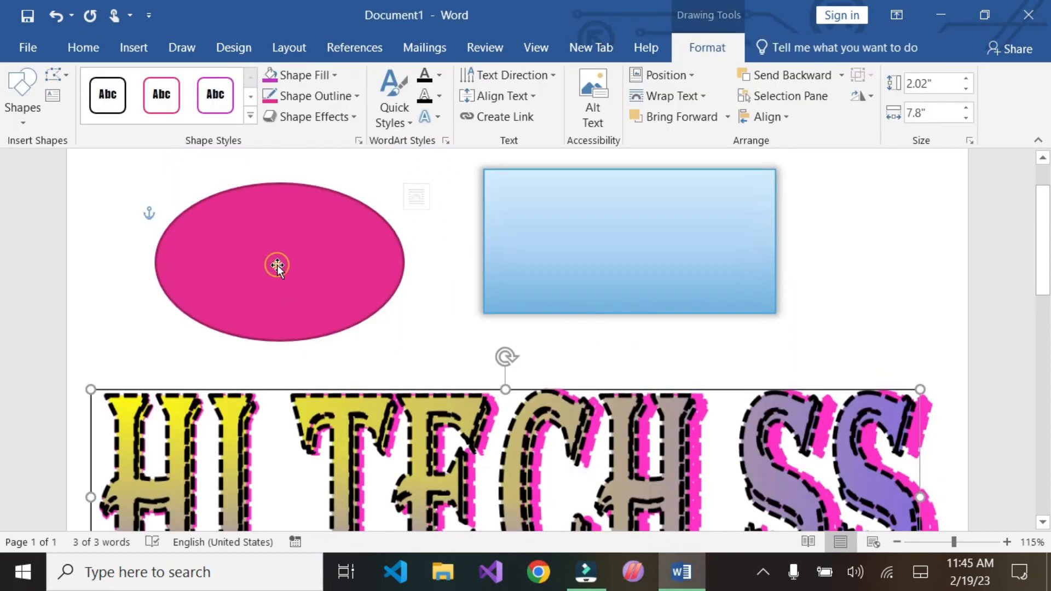
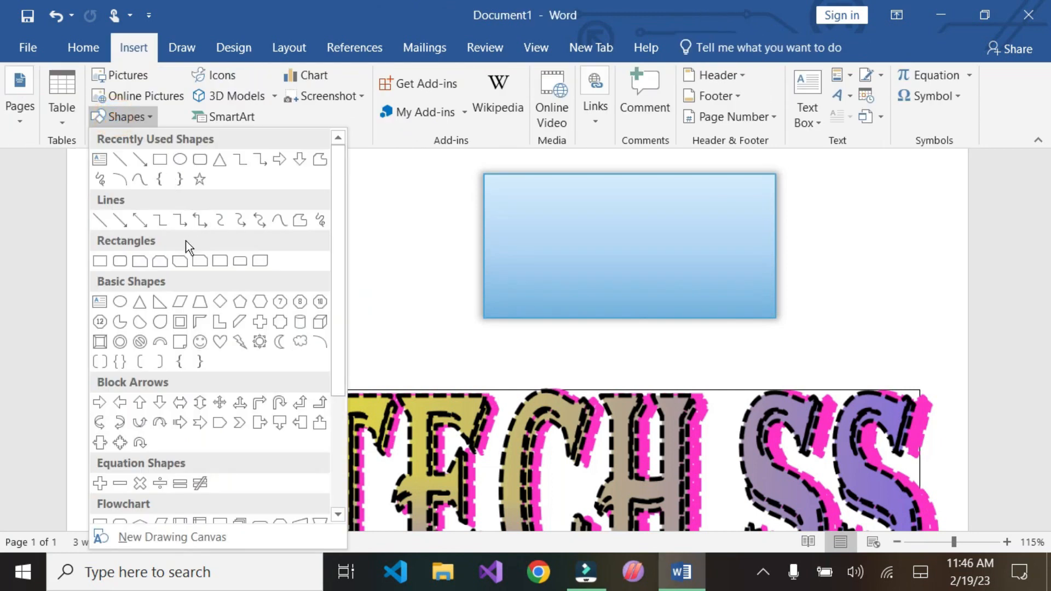
left_click(199, 160)
left_click_drag(113, 201, 430, 344)
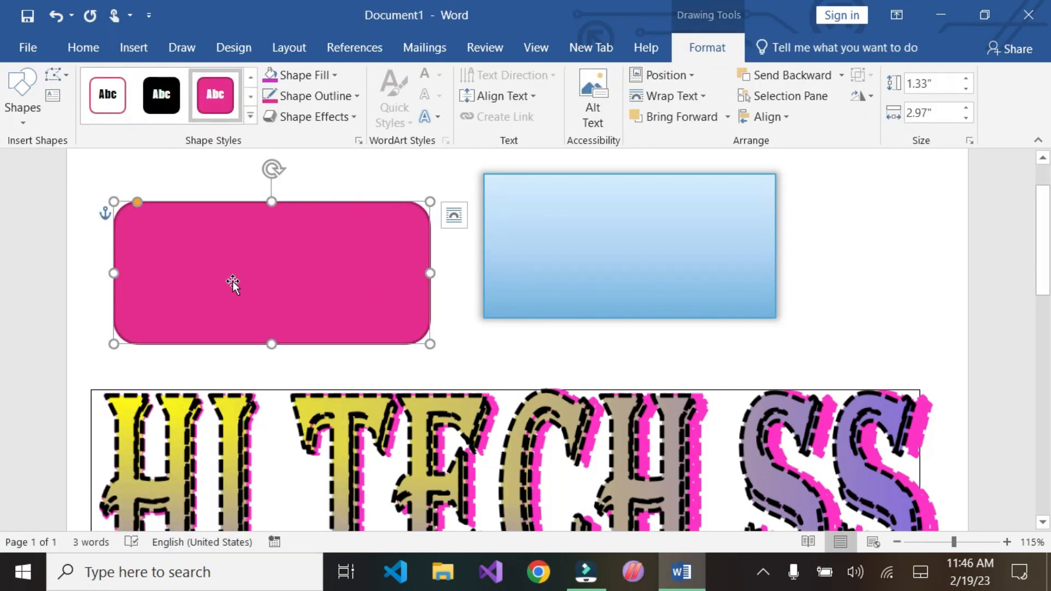
Enter "fdggdf" in the pink rounded rectangle and "Fdgfdgd rgt ra" in the blue rectangle
type("fdggdf")
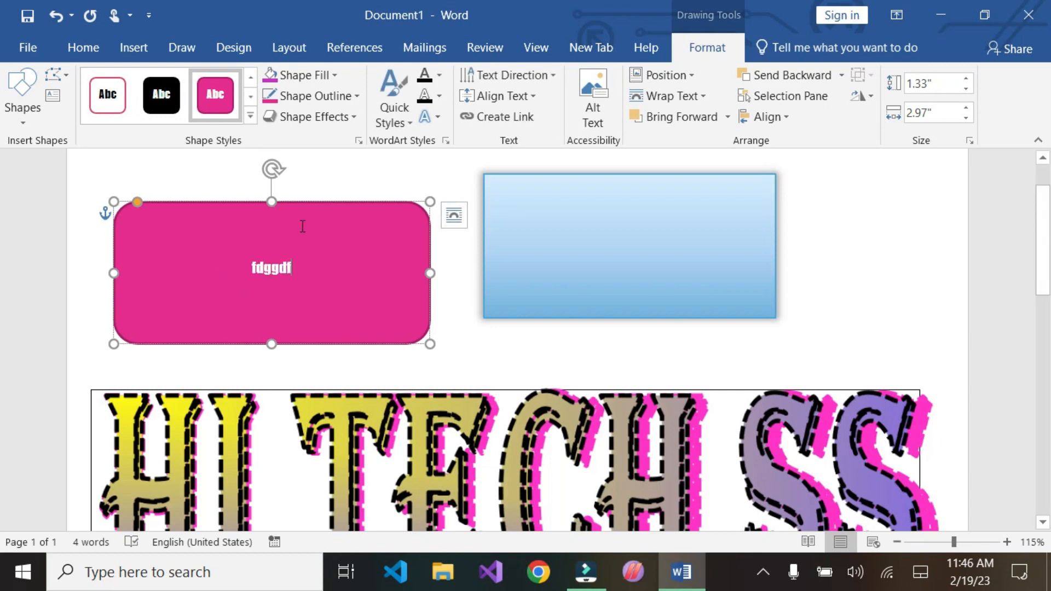
left_click(569, 286)
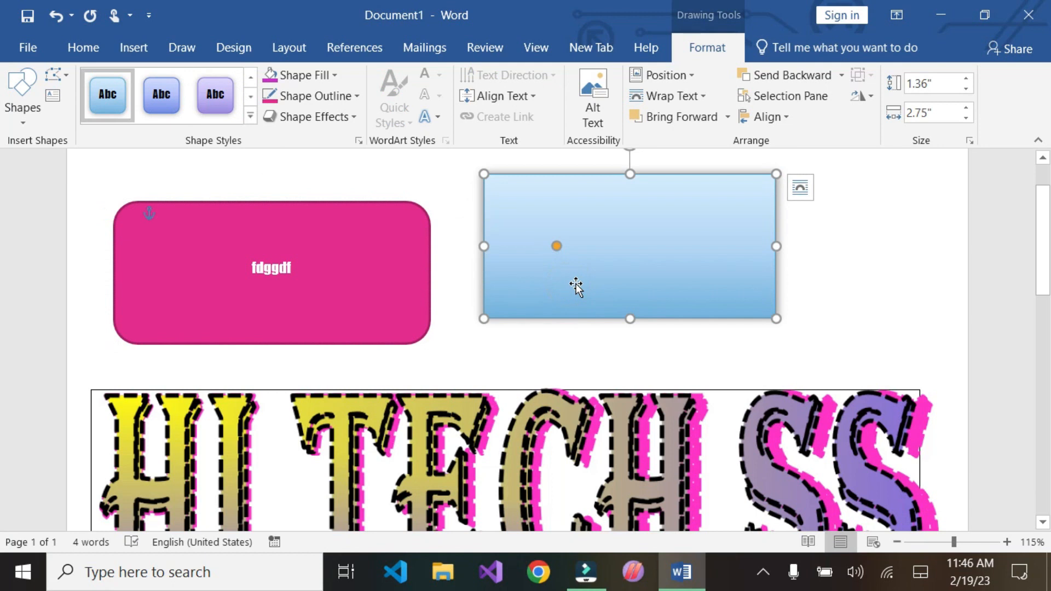
type("fdgfdgd rgt ra")
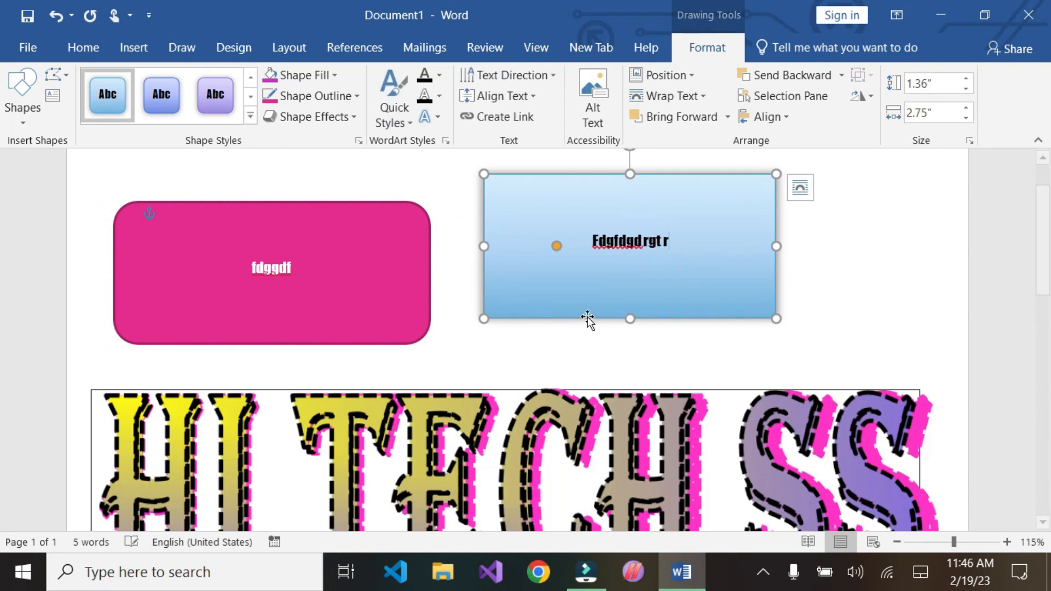
Examine how the text appears in the pink and blue shapes by activating each one in turn
double_click(271, 268)
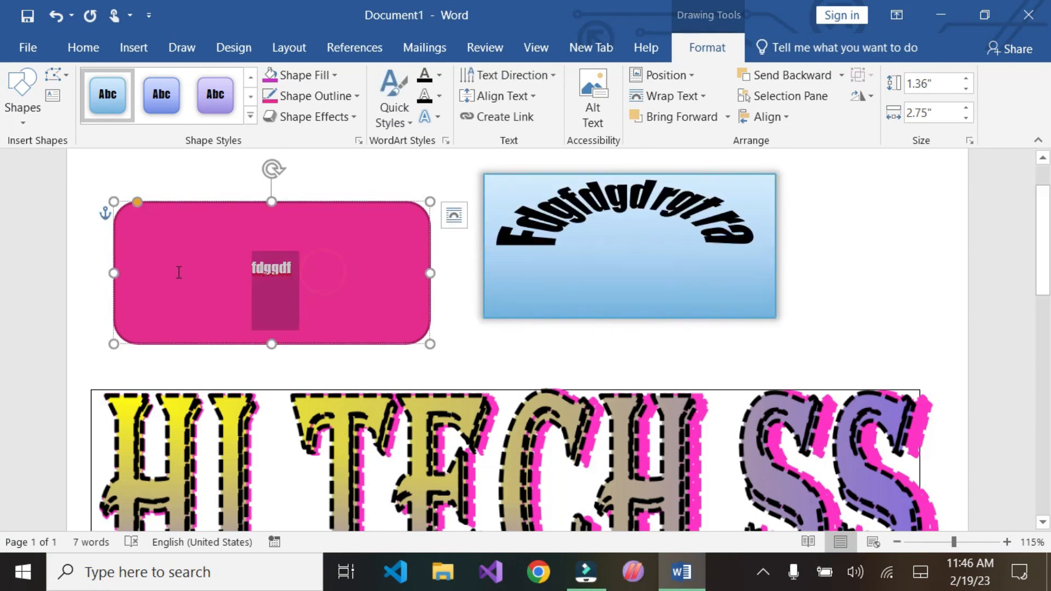
left_click(821, 253)
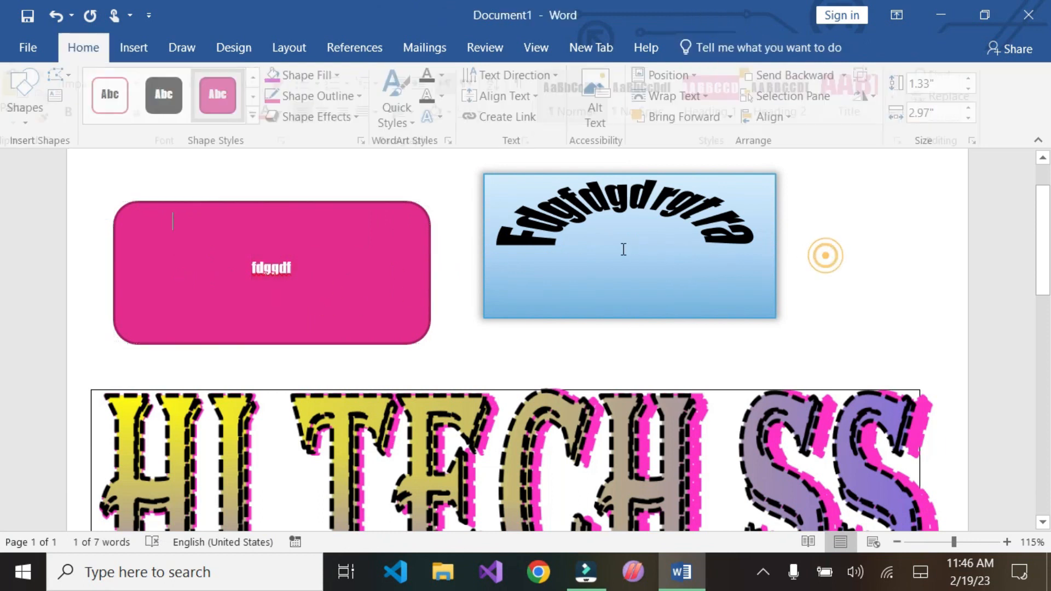
left_click(675, 270)
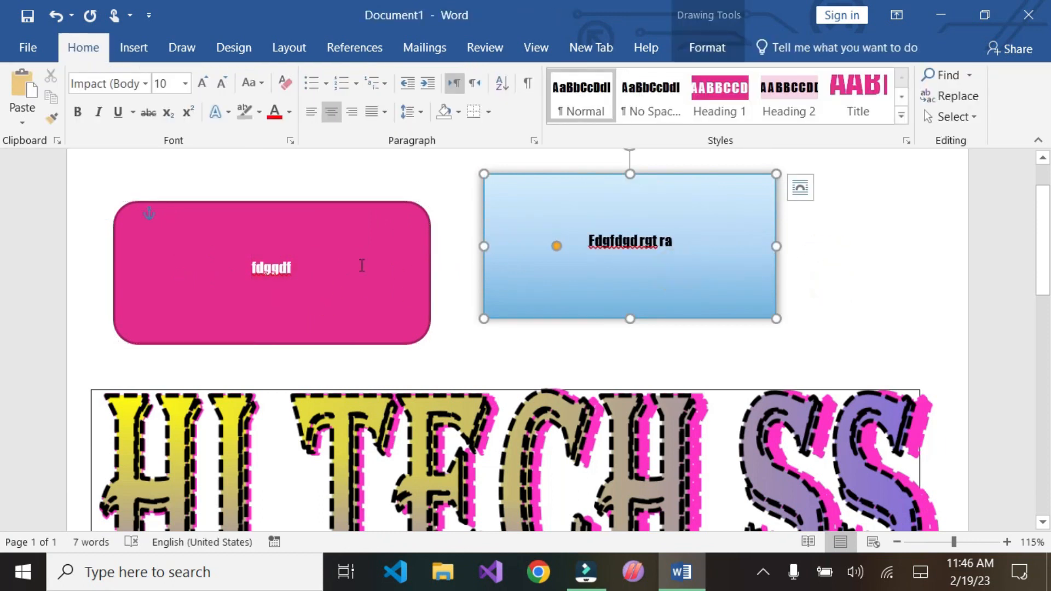
left_click(284, 299)
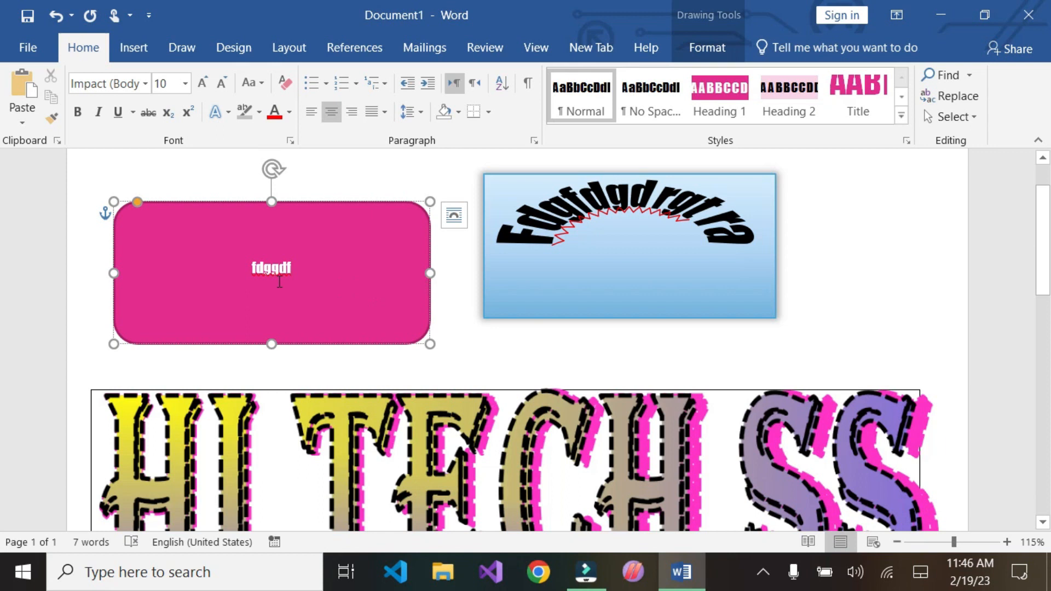
Replace the pink rounded rectangle's text with "Hi Tech SS" and apply the first Warp transform to it
double_click(241, 277)
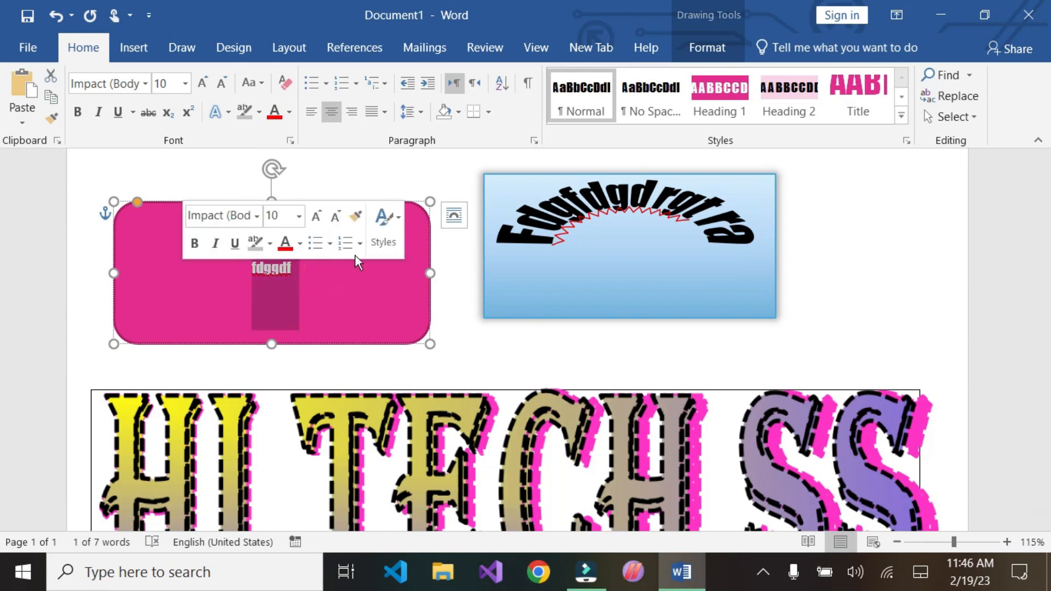
type("Hi Tech SS")
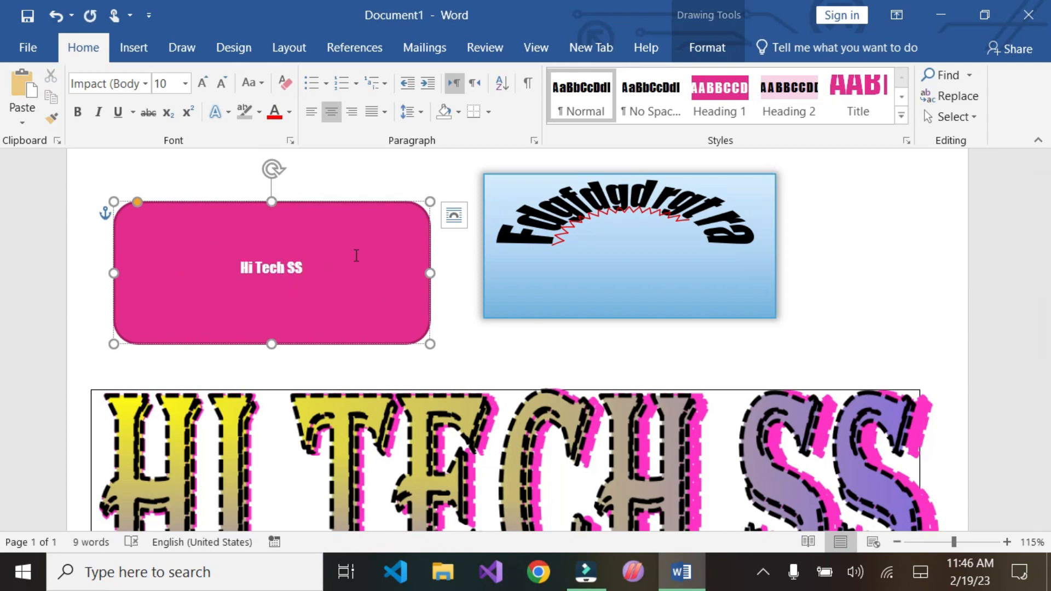
key("ctrl+a")
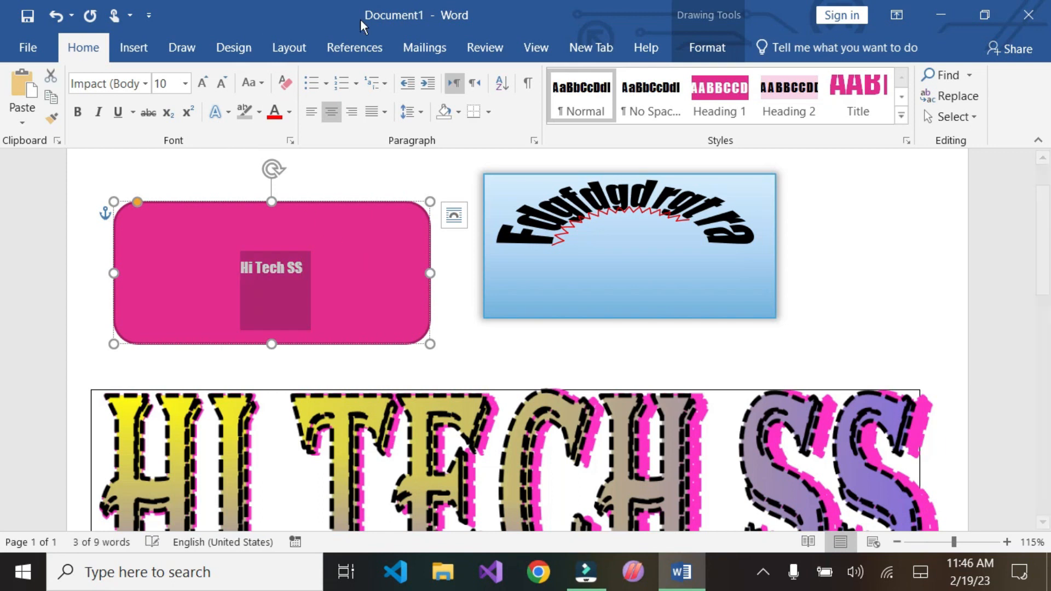
left_click(703, 46)
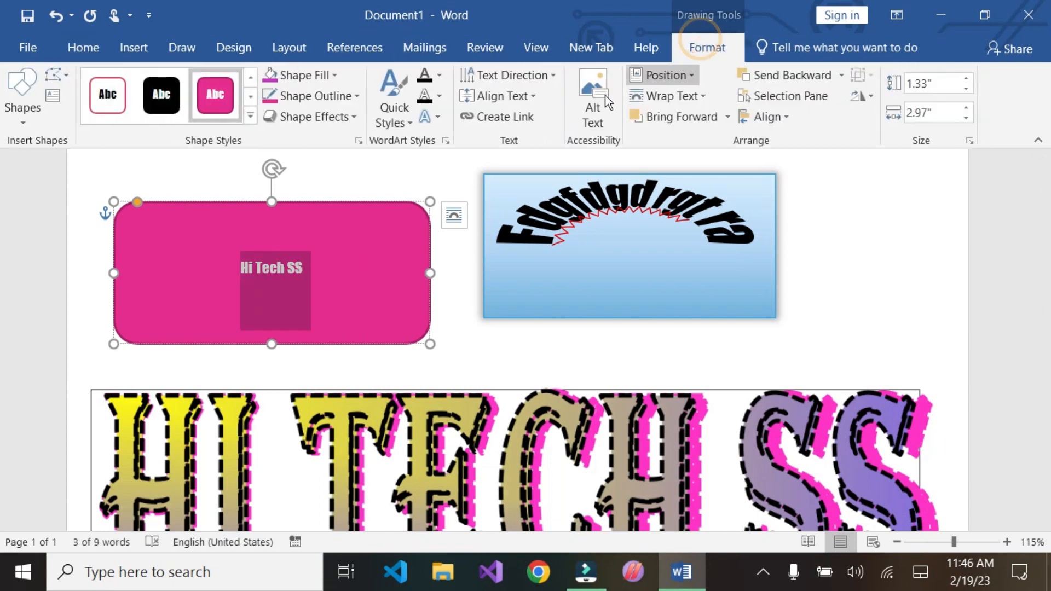
left_click(438, 118)
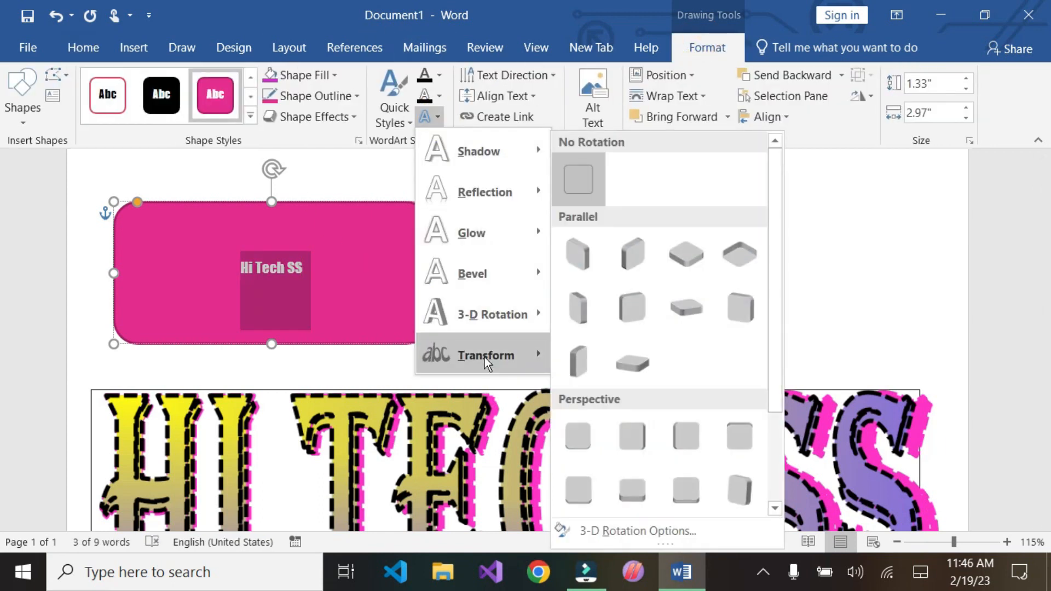
mouse_move(498, 351)
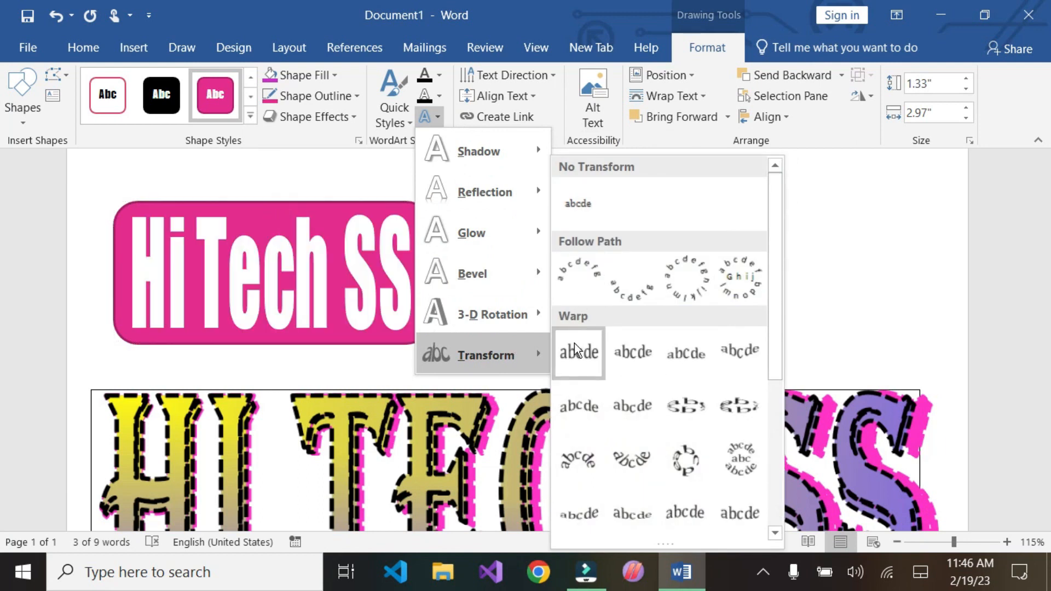
left_click(576, 350)
left_click(576, 344)
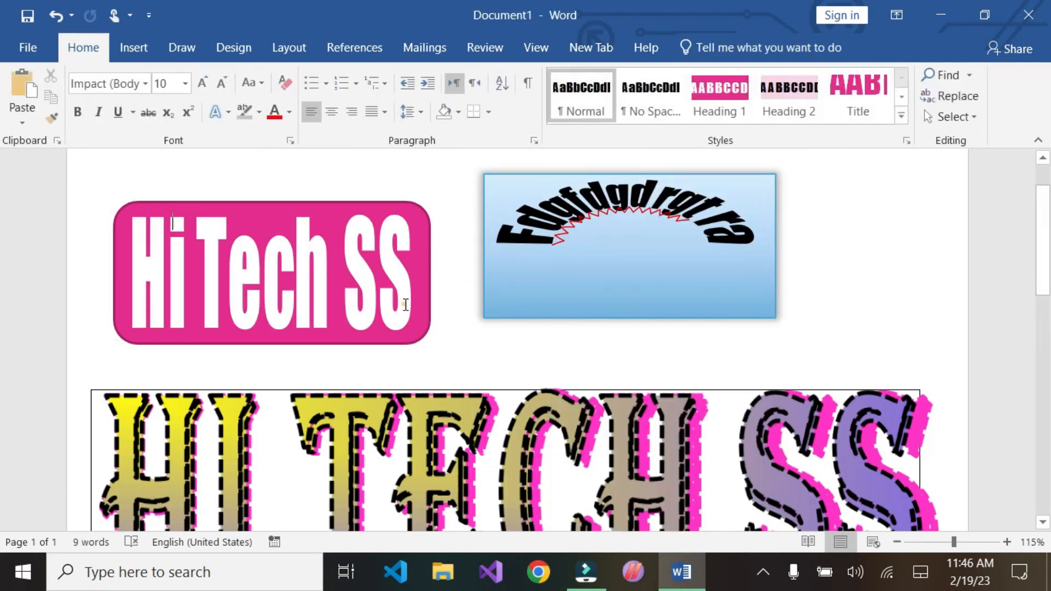
Resize the pink rounded rectangle to about 1.3" high and 2.3" wide
key("ctrl+z")
left_click_drag(436, 277, 690, 298)
left_click_drag(686, 344, 359, 343)
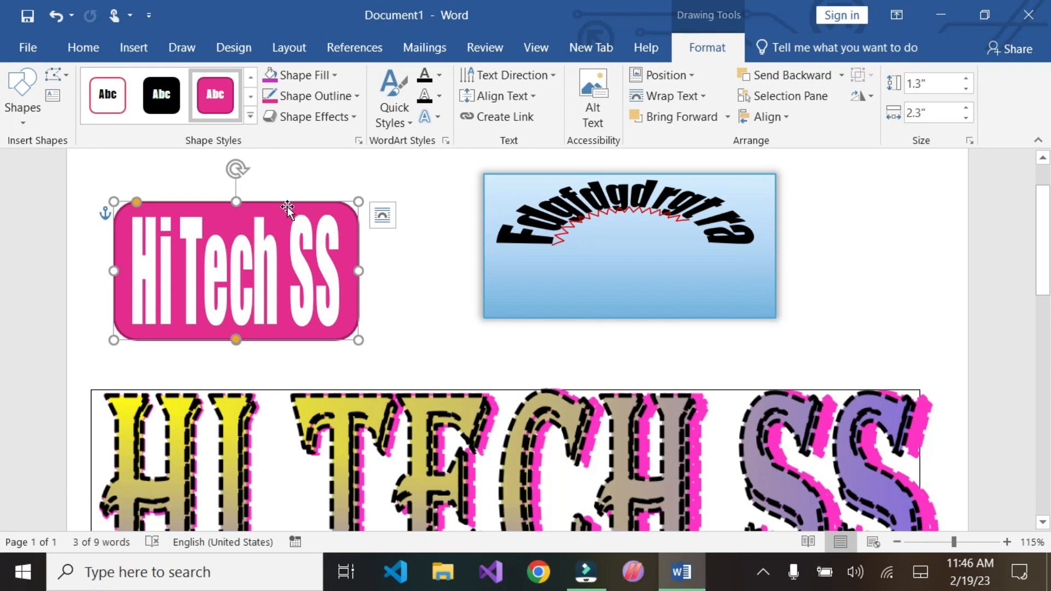
Cut the pink rounded rectangle from the page
left_click(305, 206)
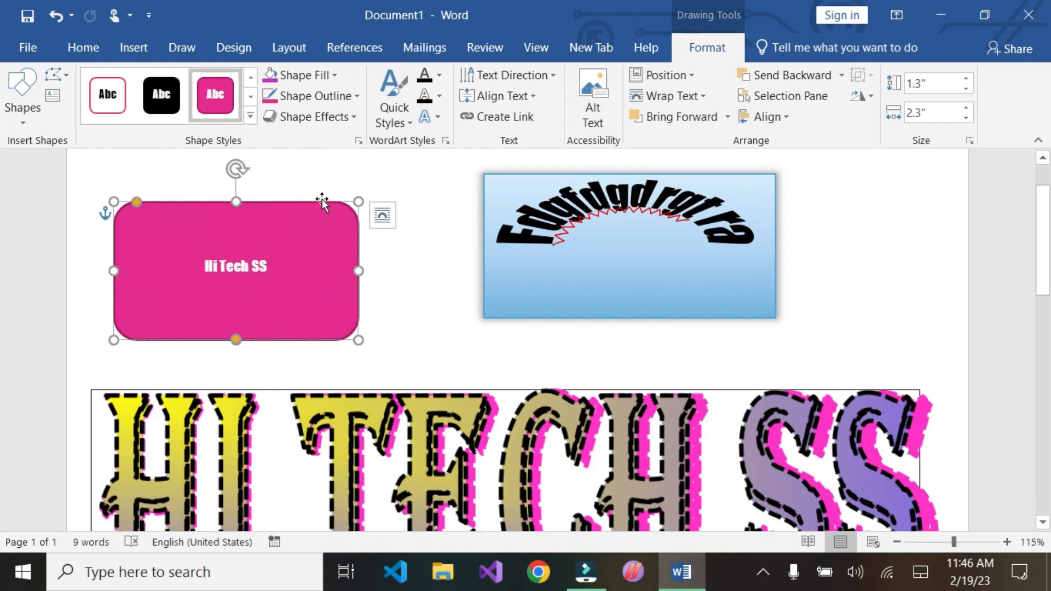
right_click(322, 200)
left_click(385, 173)
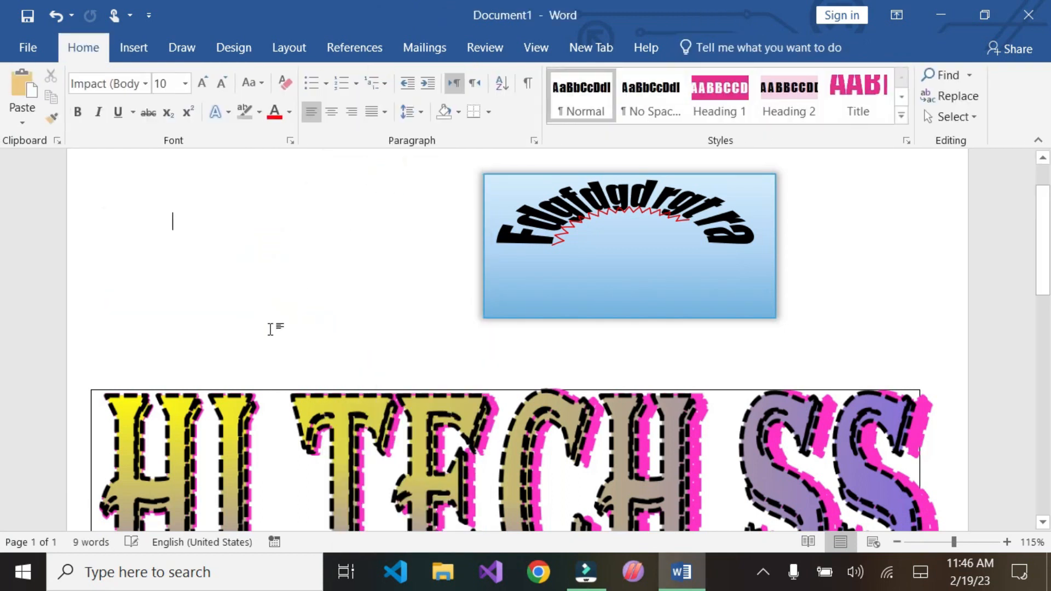
Insert a block arch above the HI TECH SS text and enlarge it to about 3.15" high and 4.49" wide
left_click(135, 47)
left_click(64, 108)
left_click(126, 117)
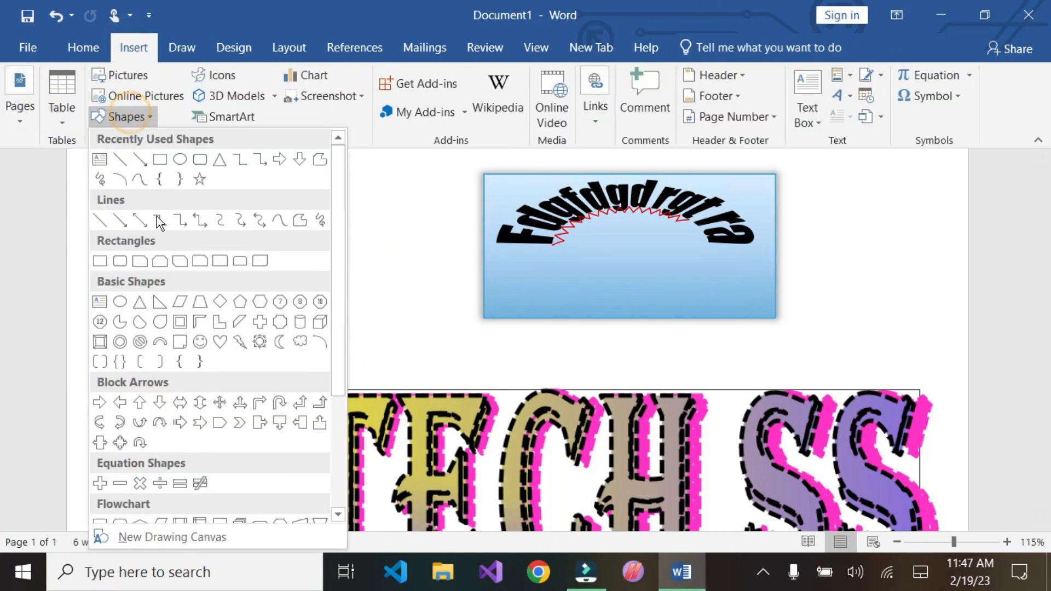
left_click(158, 342)
left_click(158, 338)
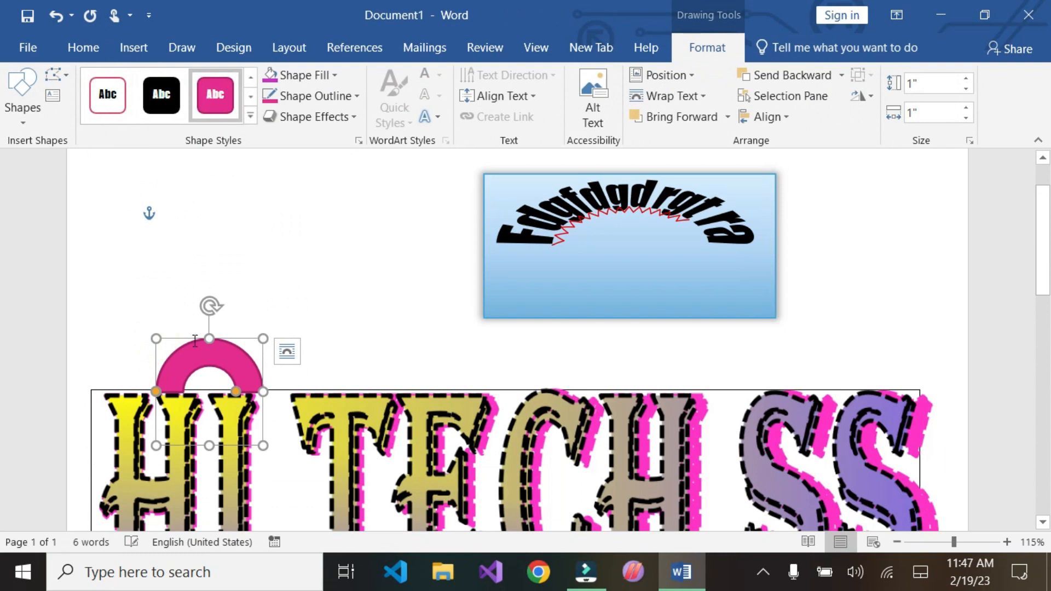
left_click_drag(187, 343, 159, 237)
left_click_drag(241, 299, 303, 316)
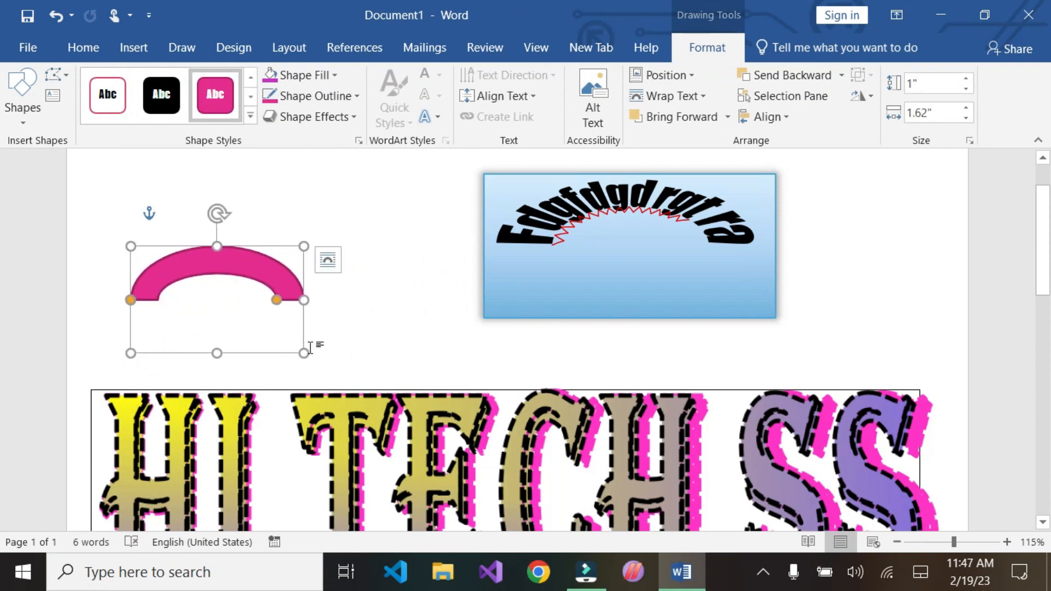
left_click_drag(307, 358, 606, 564)
Enter "Hi Tech SS Shopian" as the text of the pink block arch
left_click(268, 289)
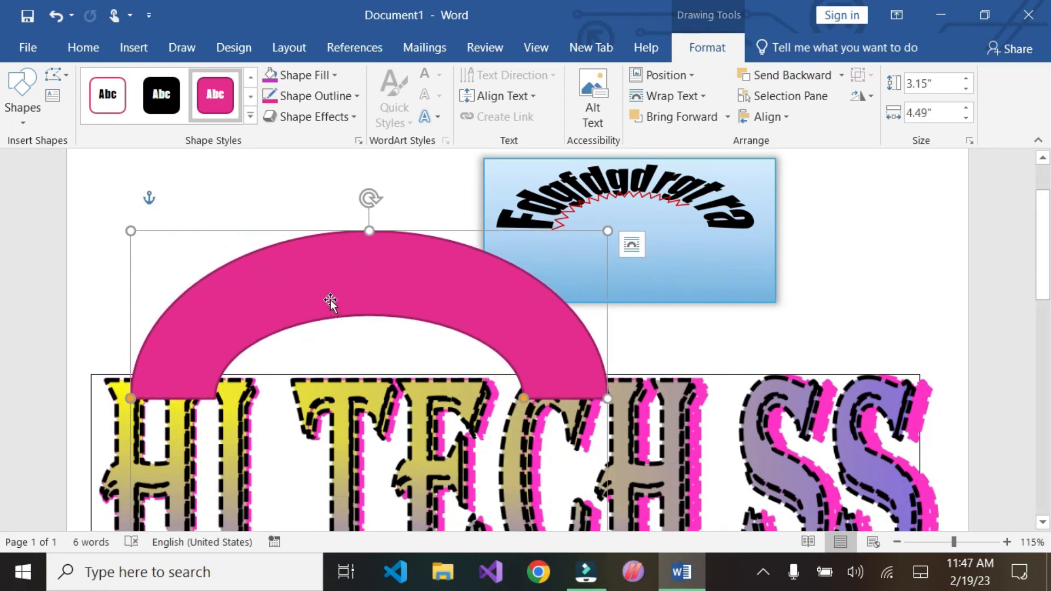
type("Hi Tech SS Shpot")
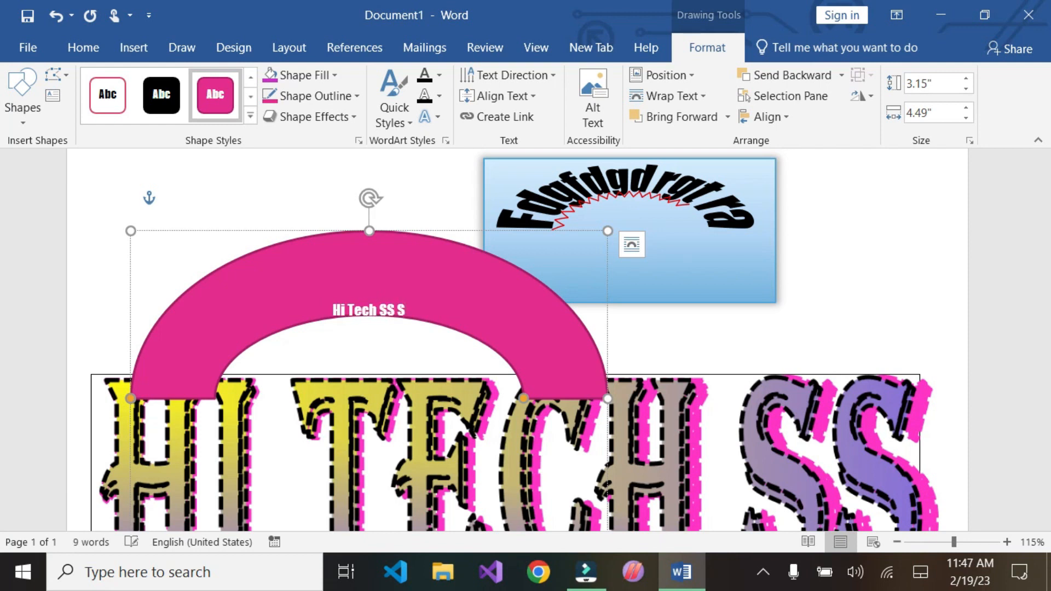
key("BackSpace")
key("BackSpace")
key("BackSpace")
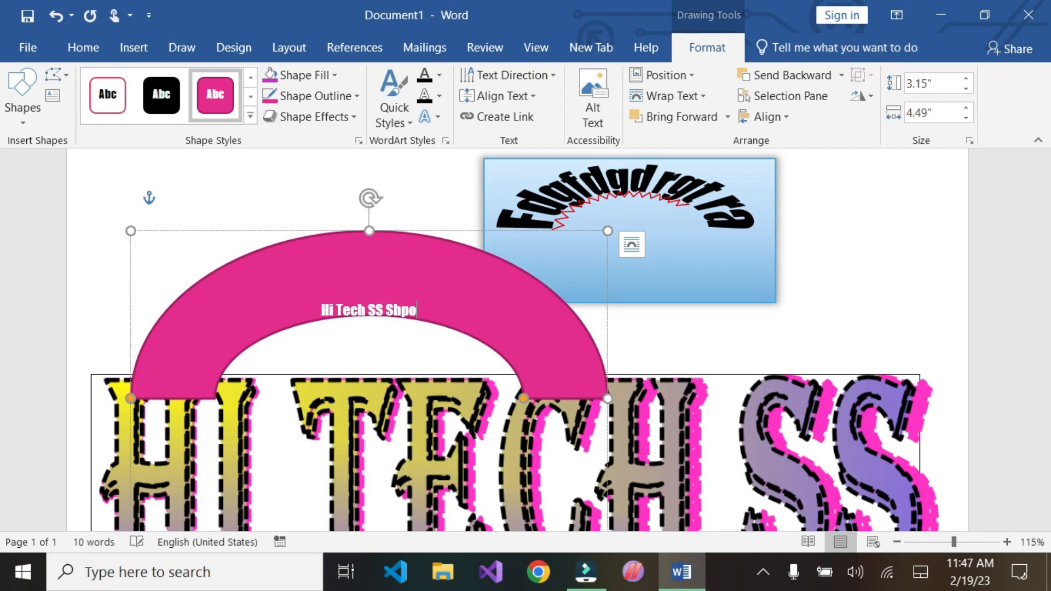
type("opian")
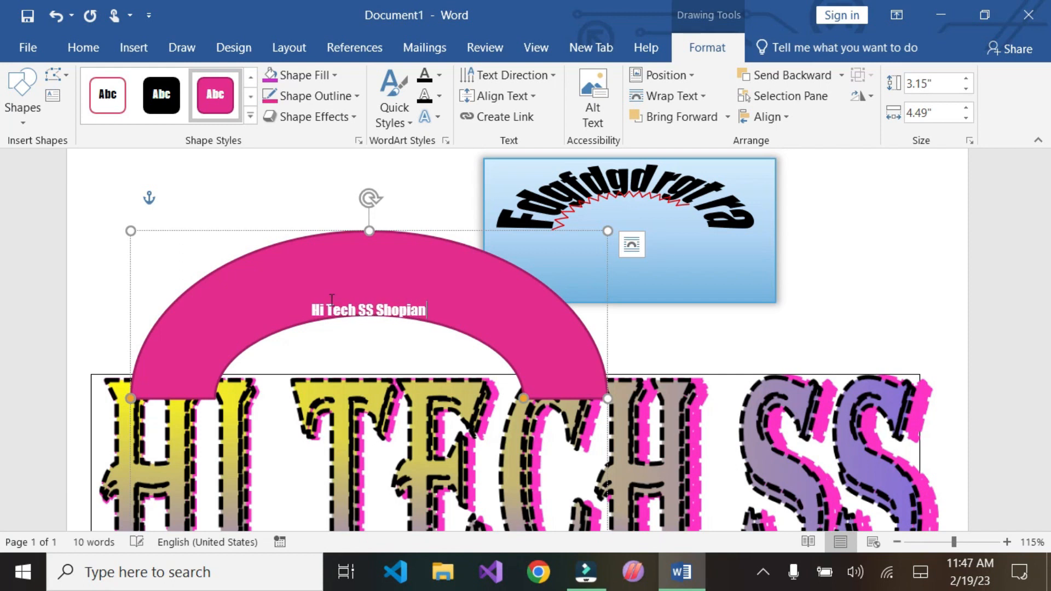
Apply the first Warp transform to all the text in the block arch
key("ctrl+a")
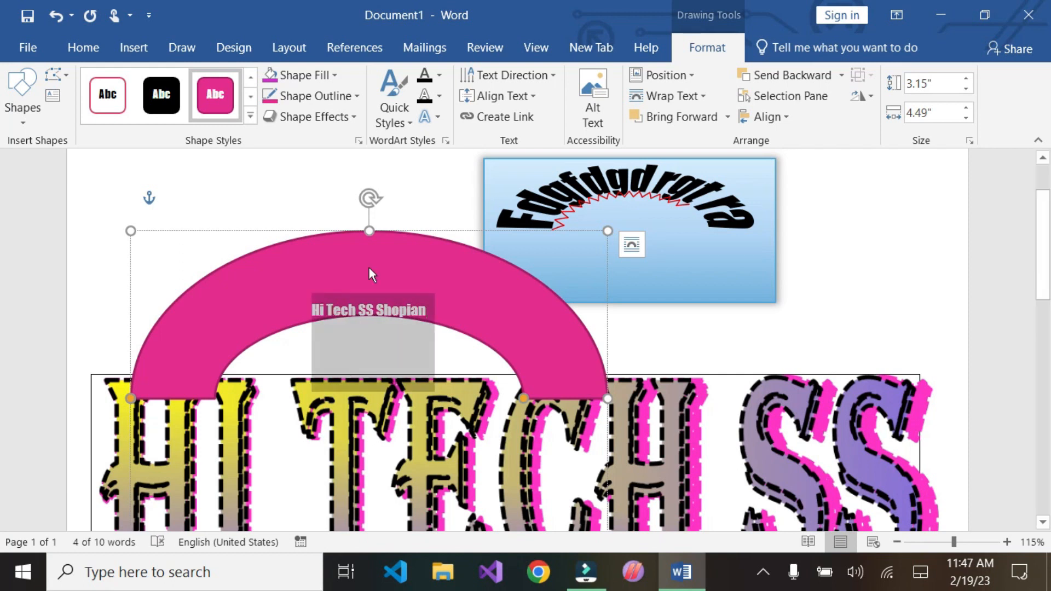
left_click(429, 117)
mouse_move(530, 374)
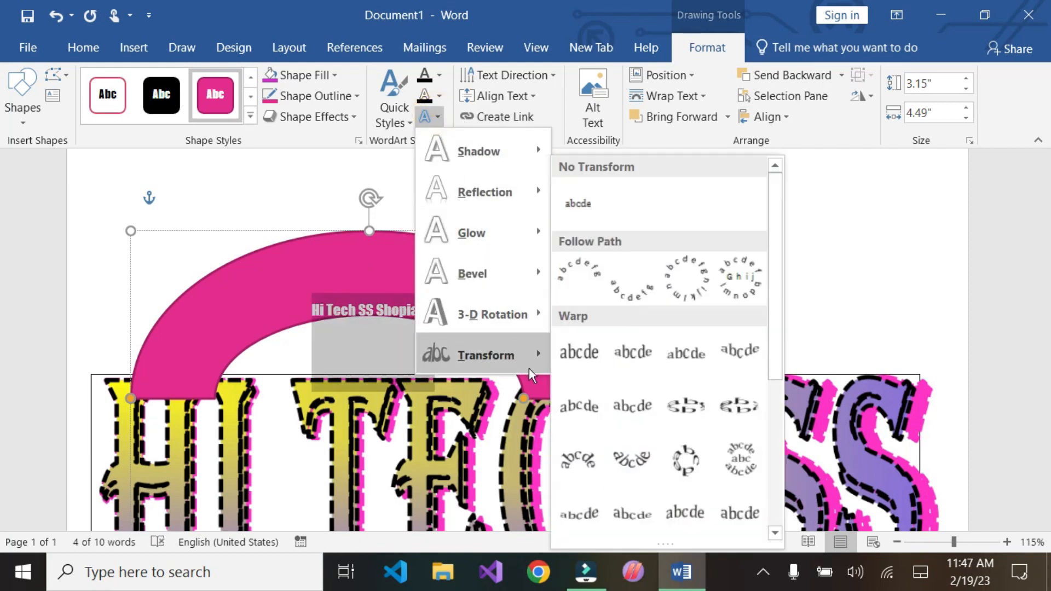
left_click(586, 357)
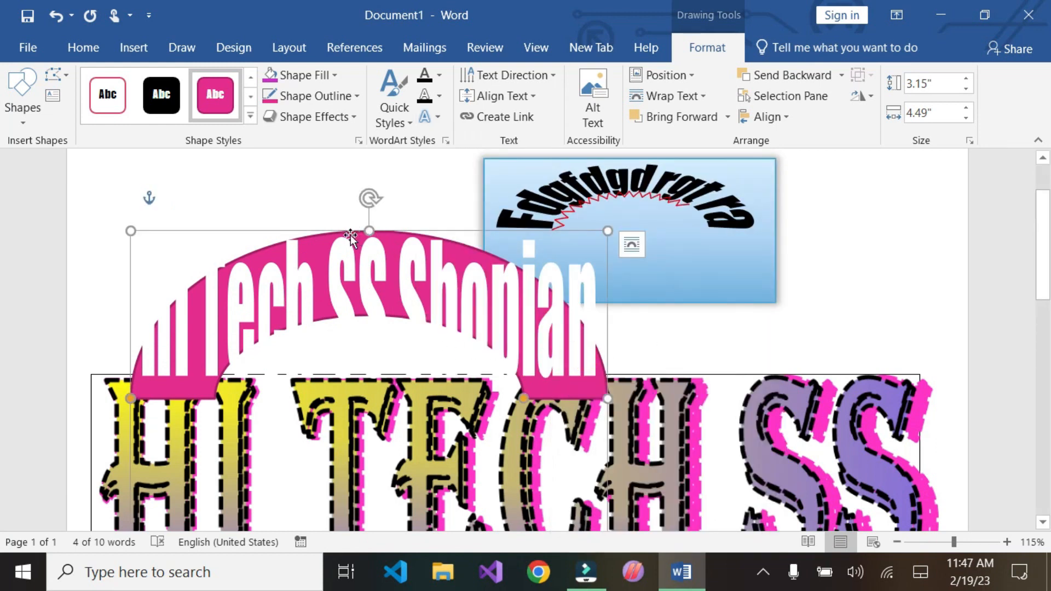
Cut the blue rectangle and the large HI TECH SS text box from the page
left_click(648, 372)
left_click(645, 301)
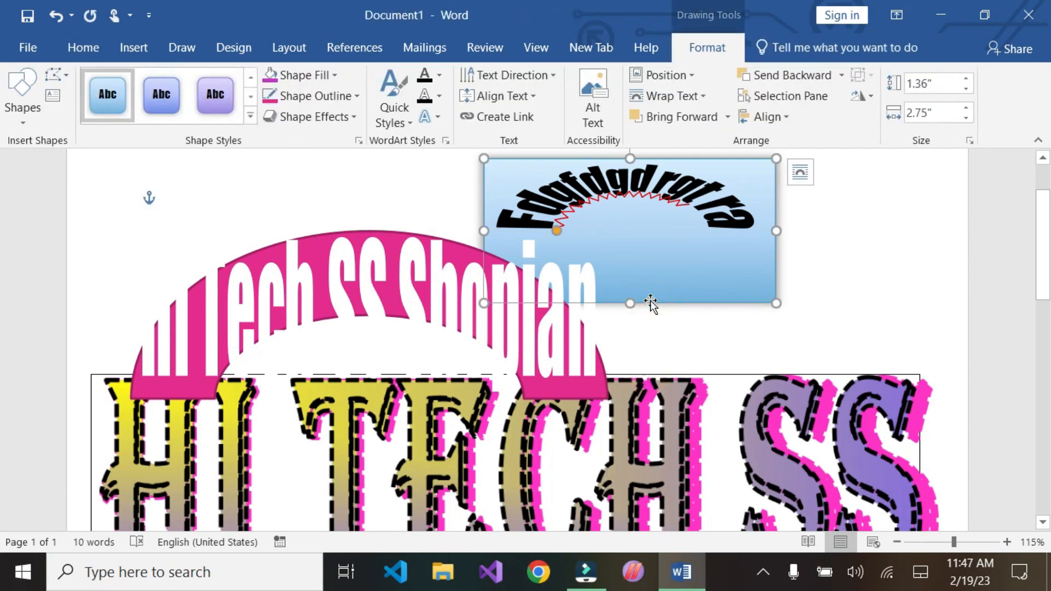
right_click(652, 304)
left_click(708, 176)
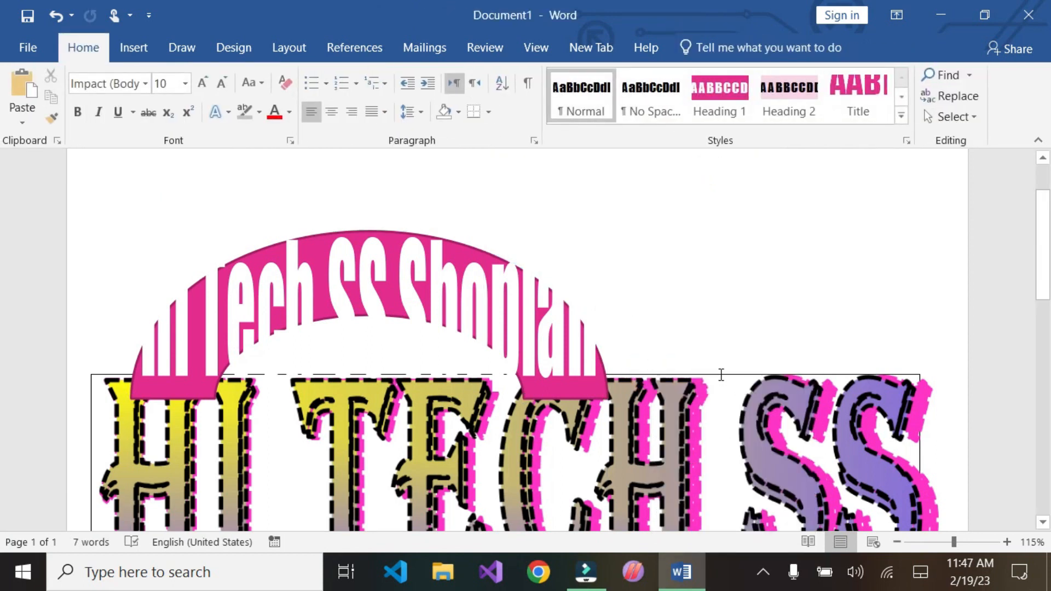
left_click(720, 372)
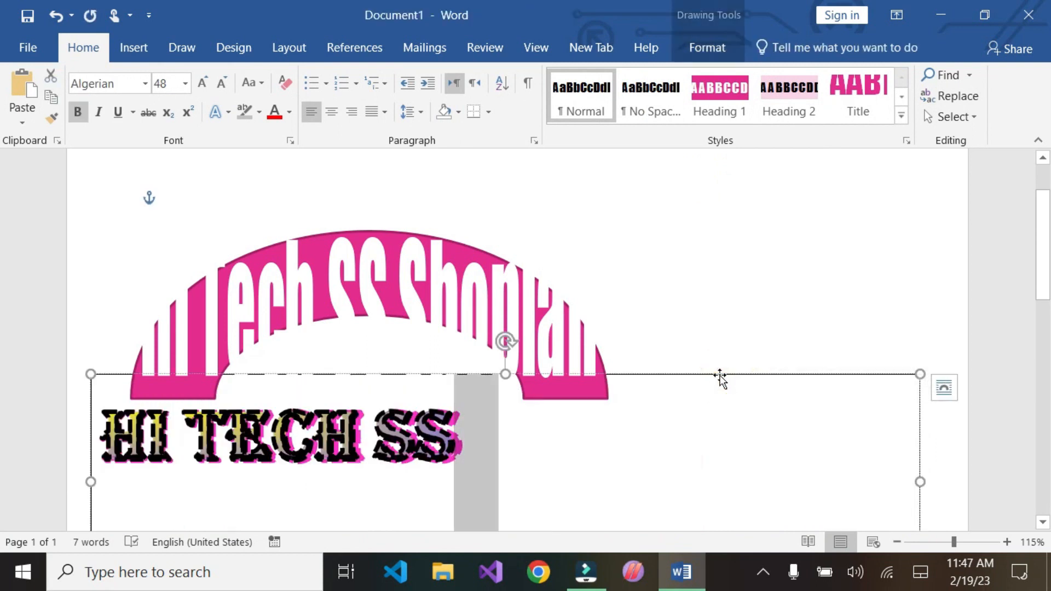
right_click(720, 375)
left_click(747, 176)
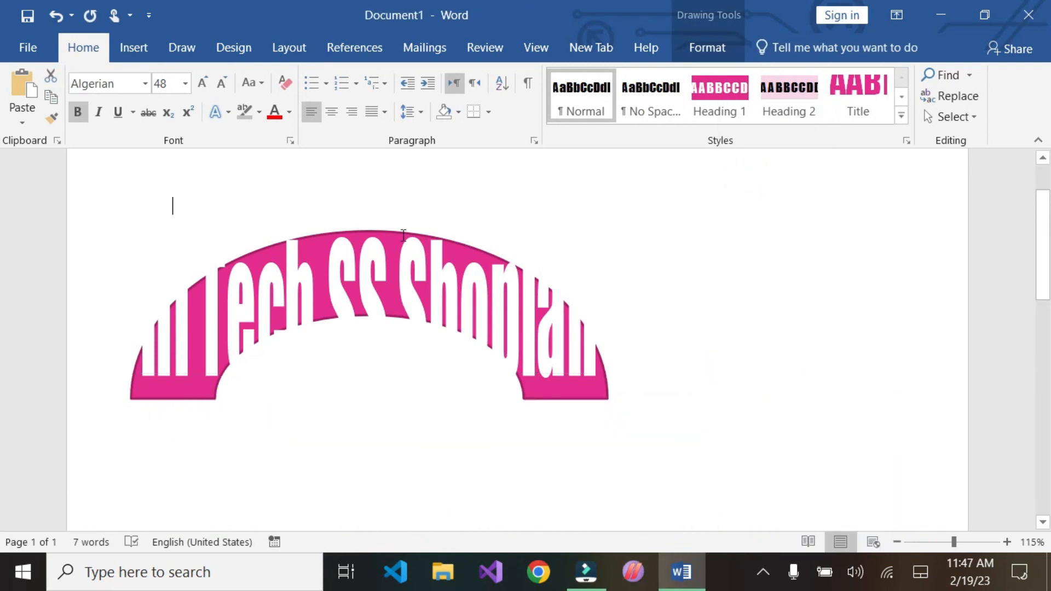
Apply the arching Warp transform to the "Hi Tech SS Shopian" text and make the block arch narrower and shorter
left_click(366, 267)
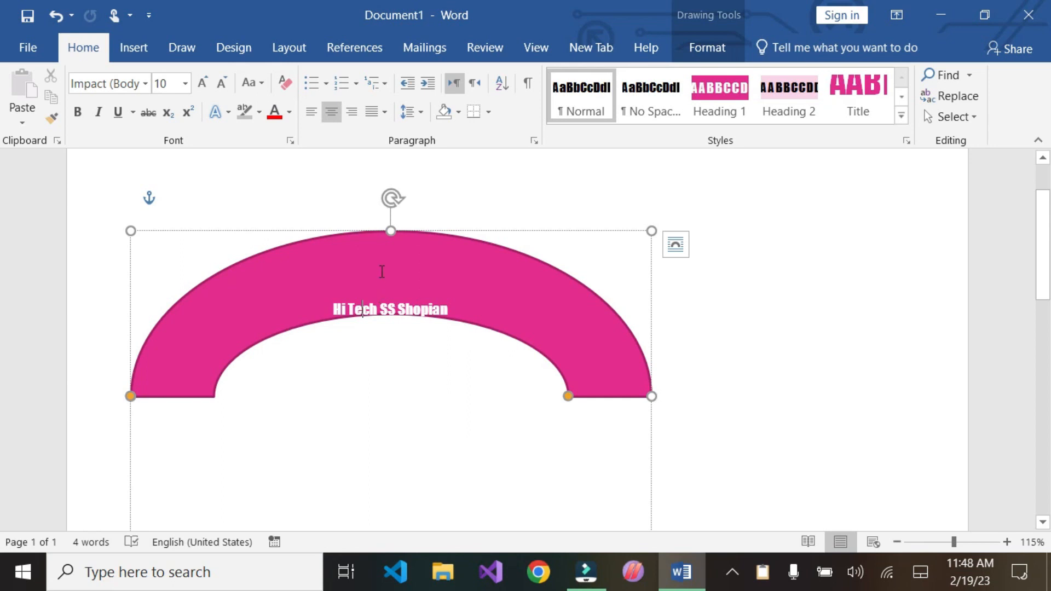
key("ctrl+a")
left_click(695, 41)
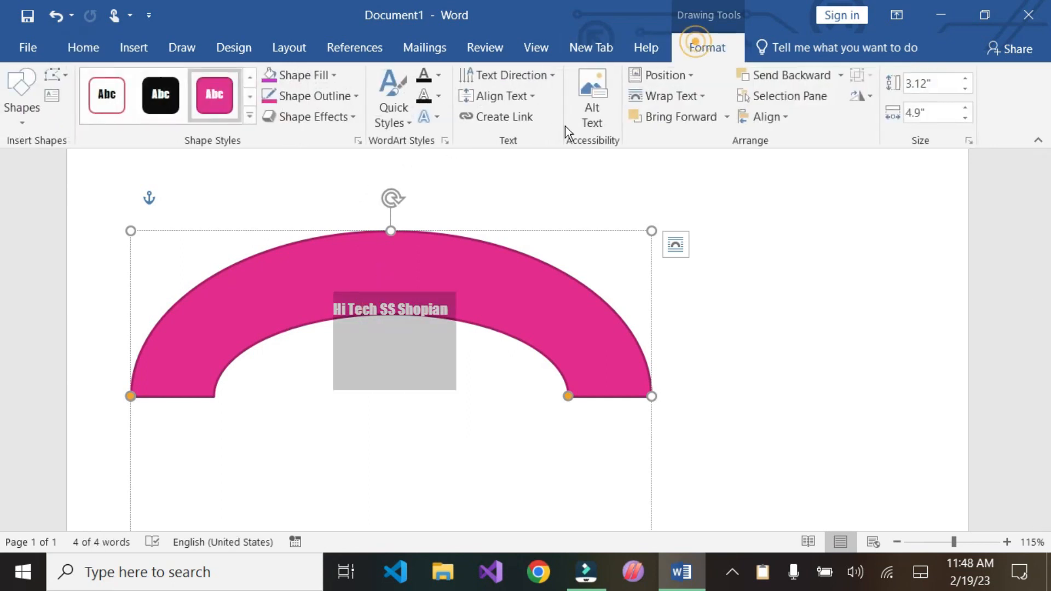
left_click(435, 119)
mouse_move(475, 353)
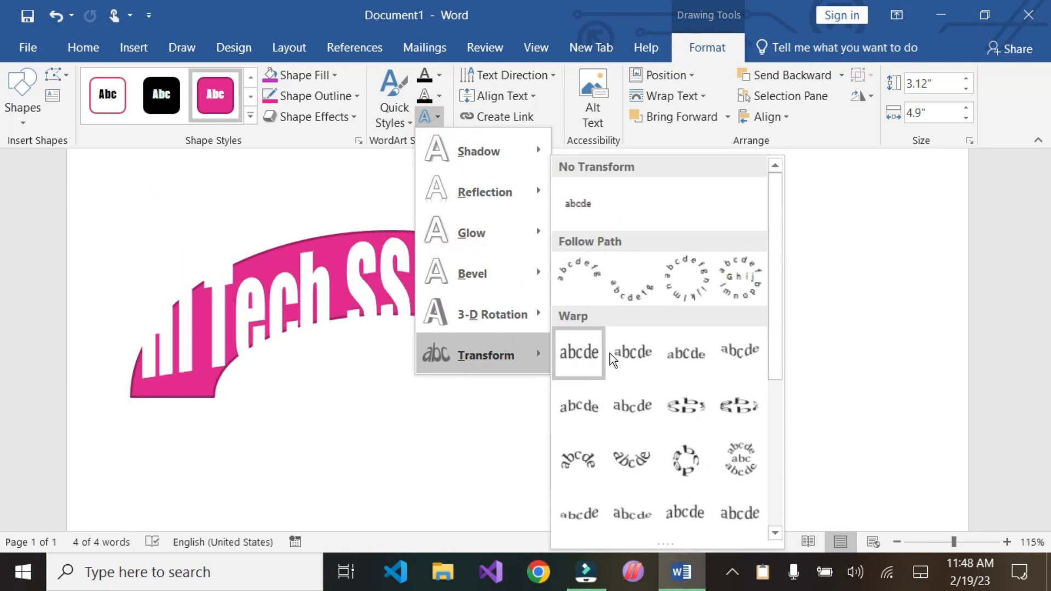
left_click(580, 459)
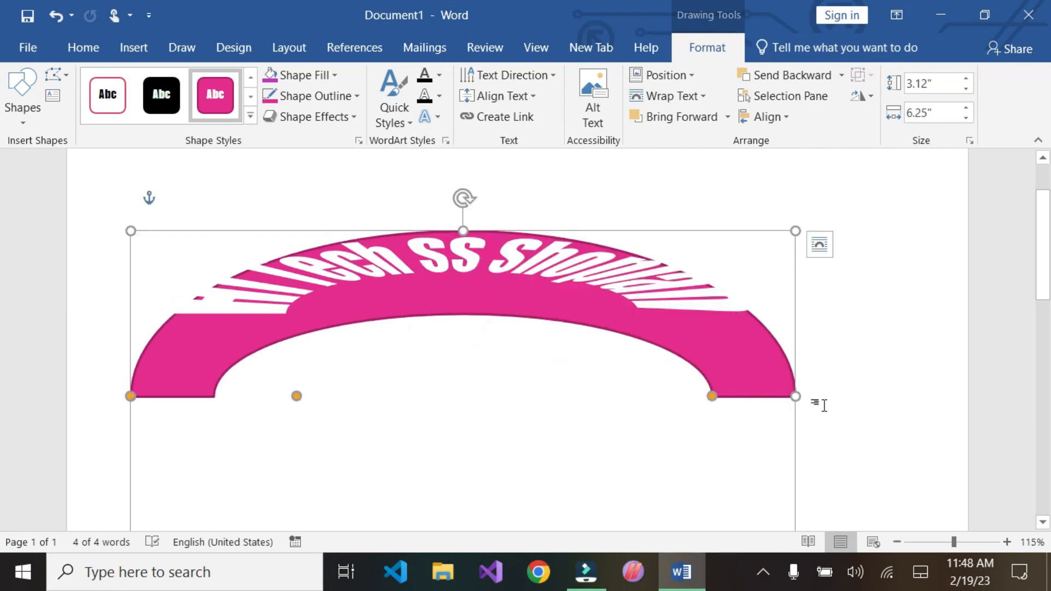
left_click_drag(798, 395, 427, 395)
left_click_drag(279, 229, 285, 361)
Cut the pink "Hi Tech SS Shopian" shape and draw an ellipse about 2.34" high and 2.99" wide
left_click(259, 389)
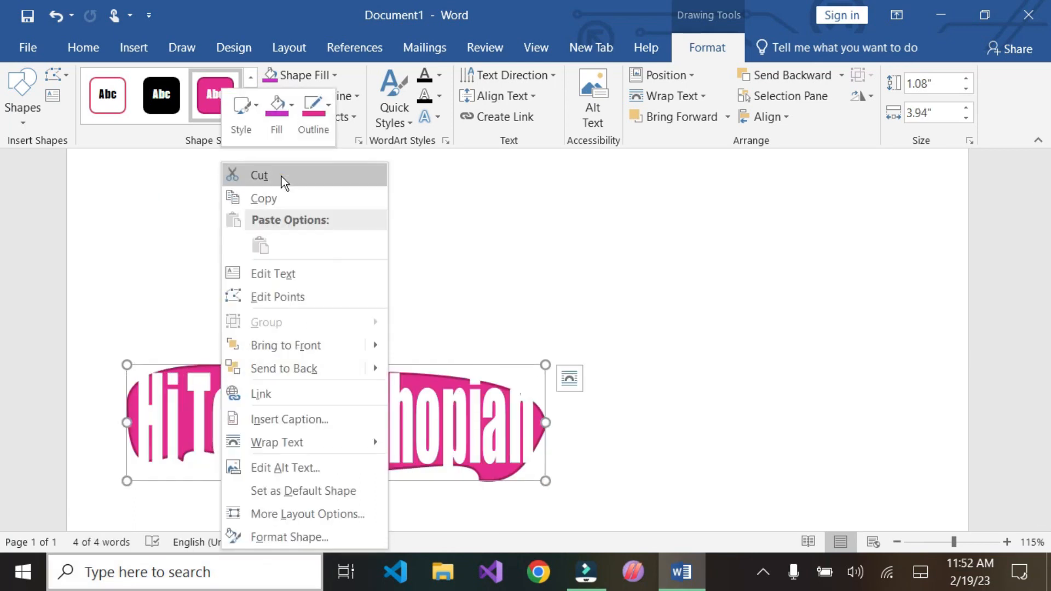
left_click(281, 175)
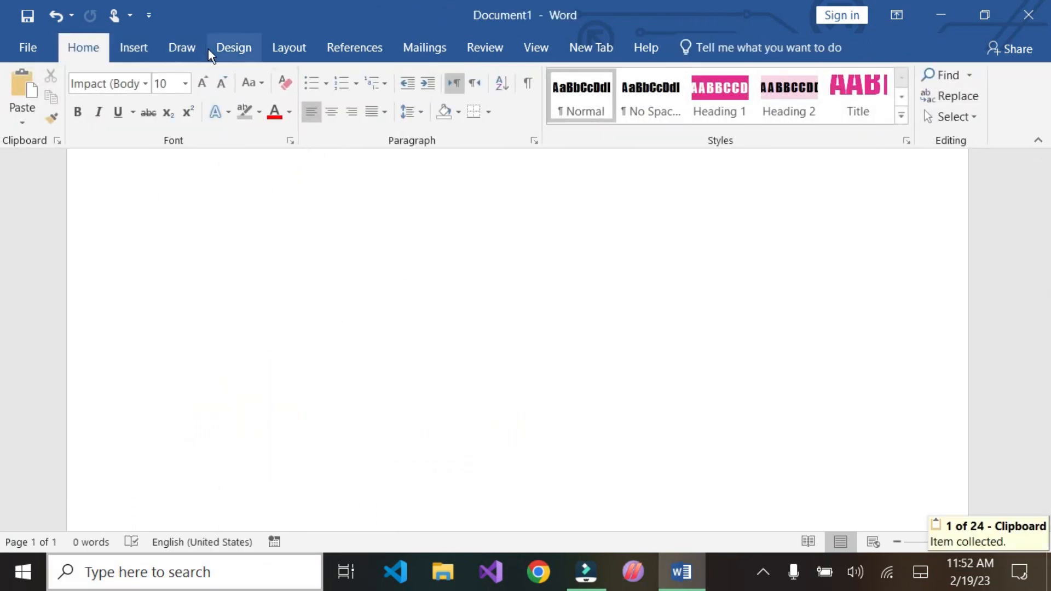
left_click(134, 48)
left_click(149, 117)
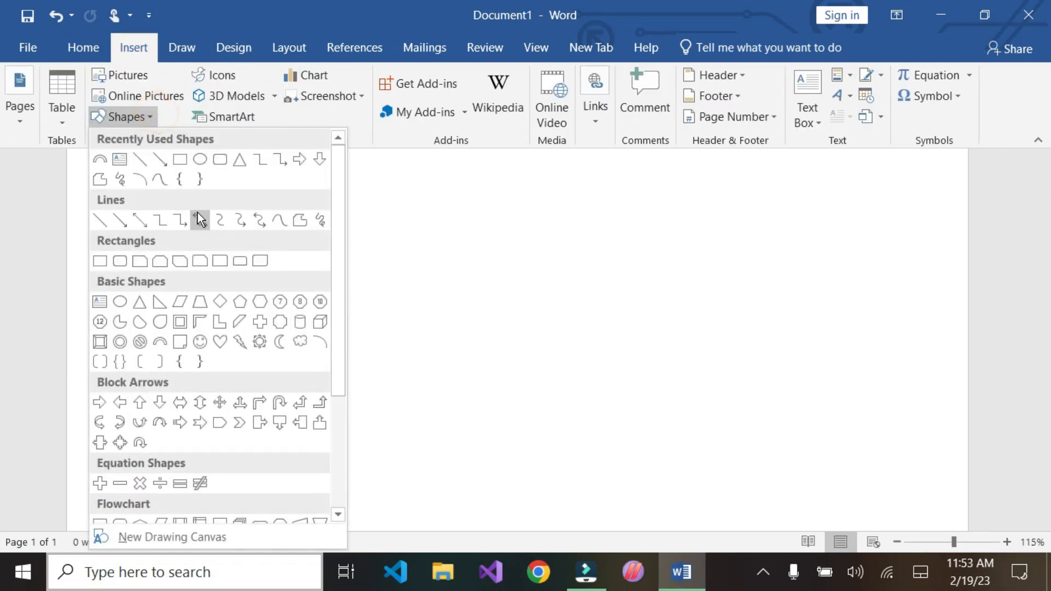
left_click(199, 158)
mouse_move(264, 240)
left_mouse_down()
mouse_move(426, 394)
mouse_move(624, 469)
mouse_move(581, 488)
left_mouse_up()
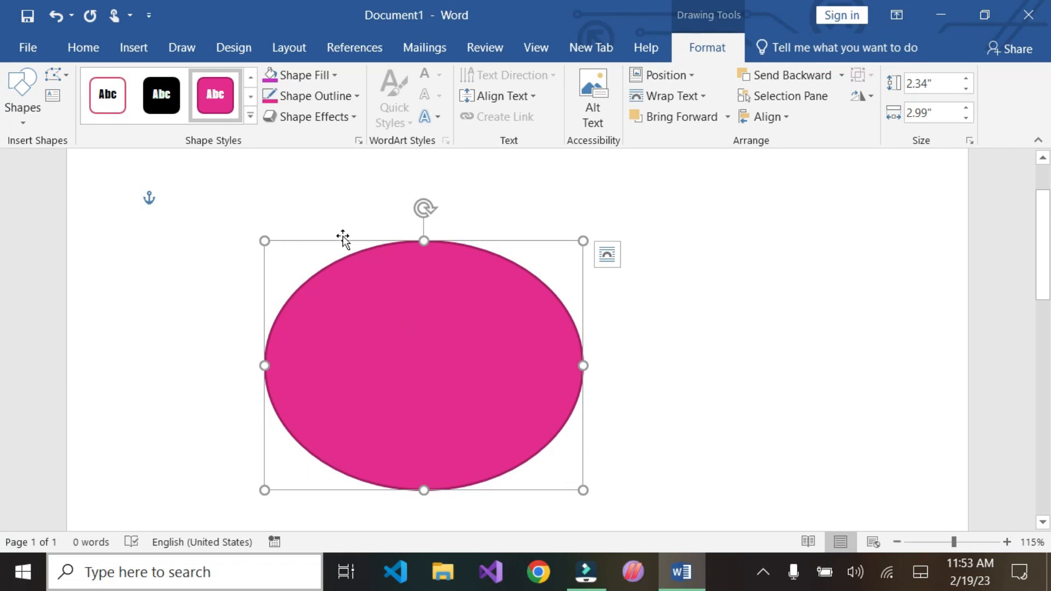
Draw a text box about 0.48" high and 5.45" wide across the middle of the pink ellipse
left_click(388, 365)
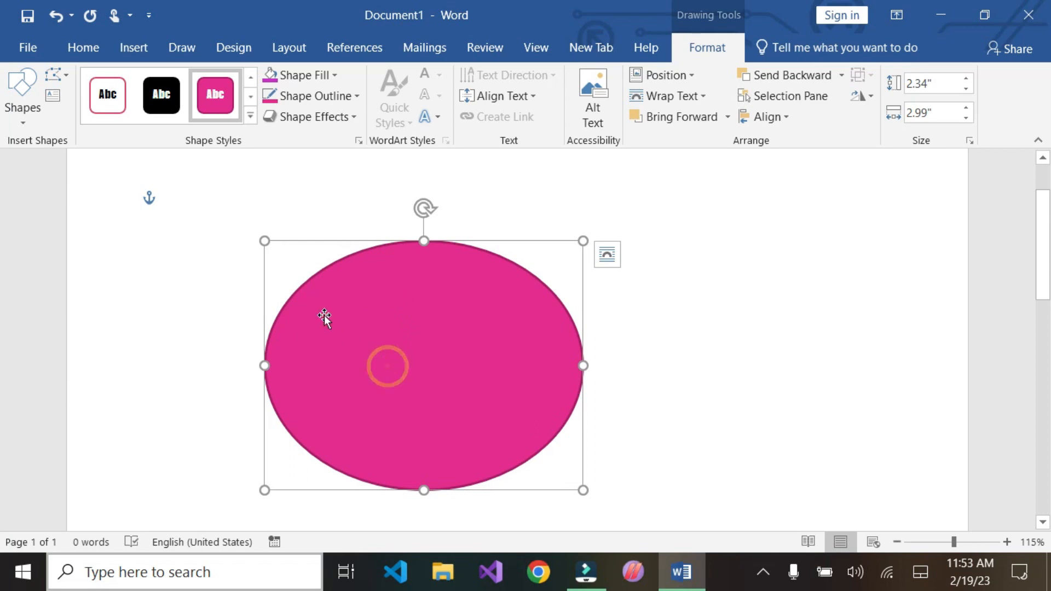
left_click(121, 48)
left_click(805, 115)
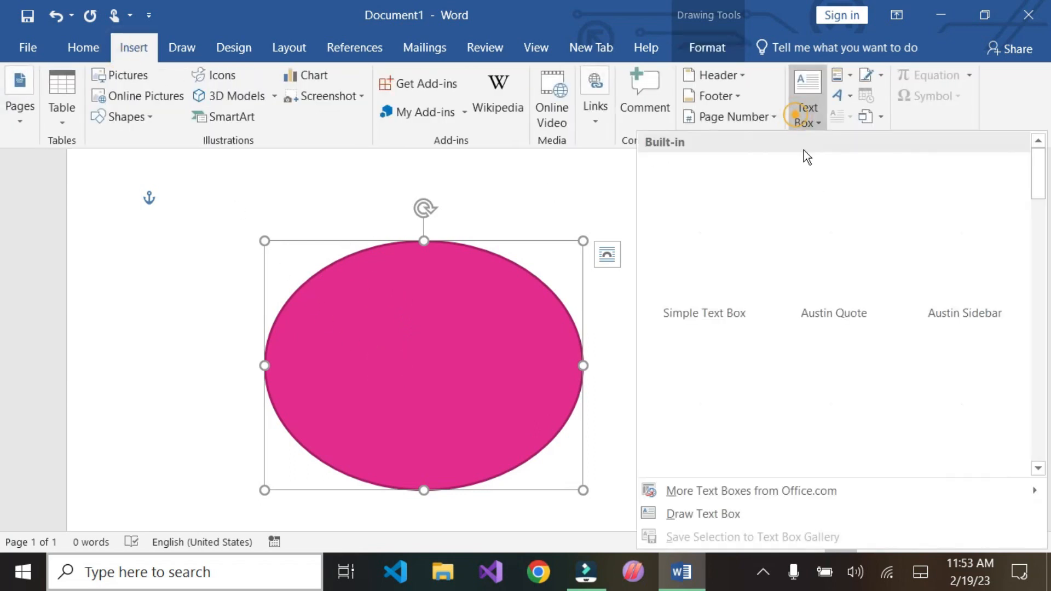
left_click(712, 514)
mouse_move(143, 322)
left_mouse_down()
mouse_move(695, 405)
mouse_move(723, 374)
left_mouse_up()
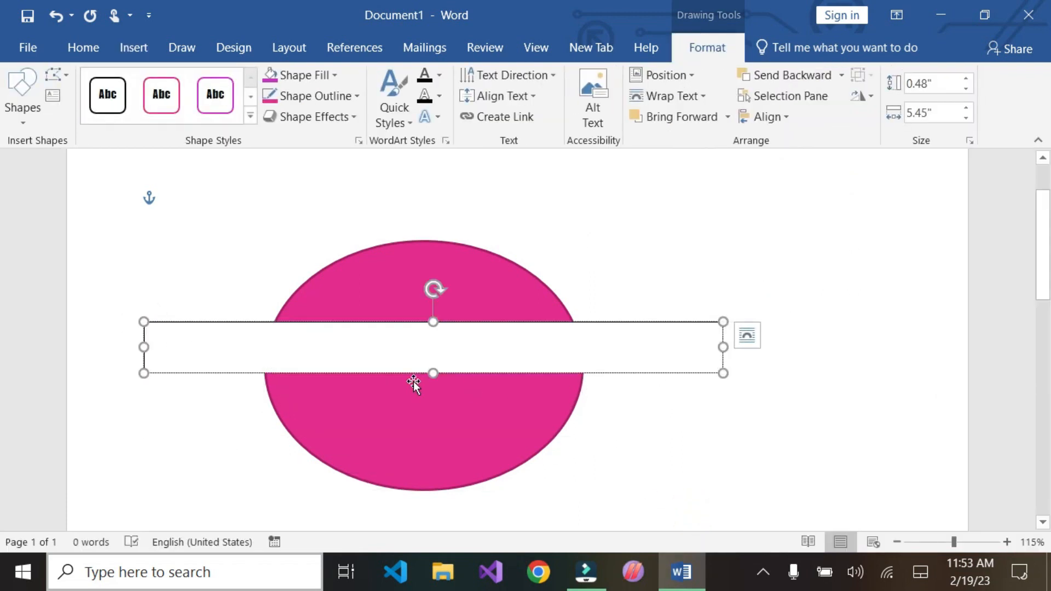
Enter "Hi Tech Soft Sols" in the text box and apply the arching Follow Path transform to it
type("Hi Tech Soft Sols")
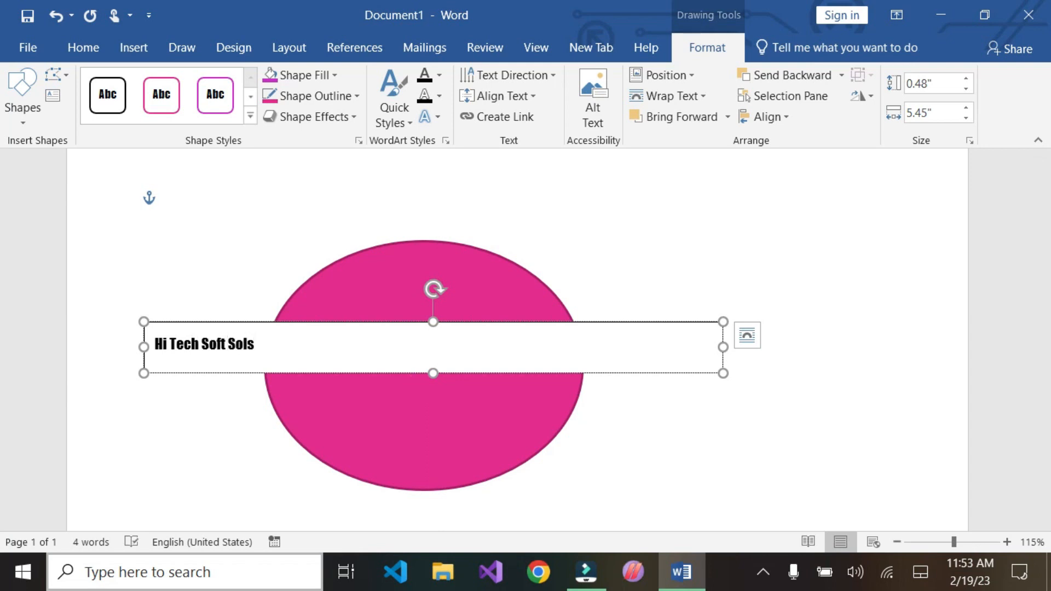
key("ctrl+a")
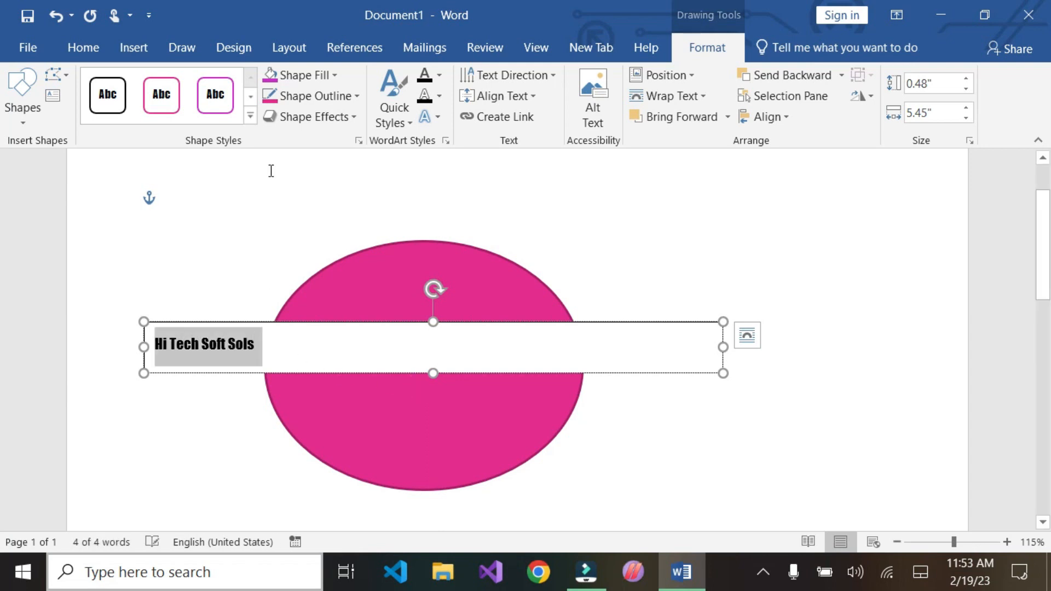
left_click(432, 117)
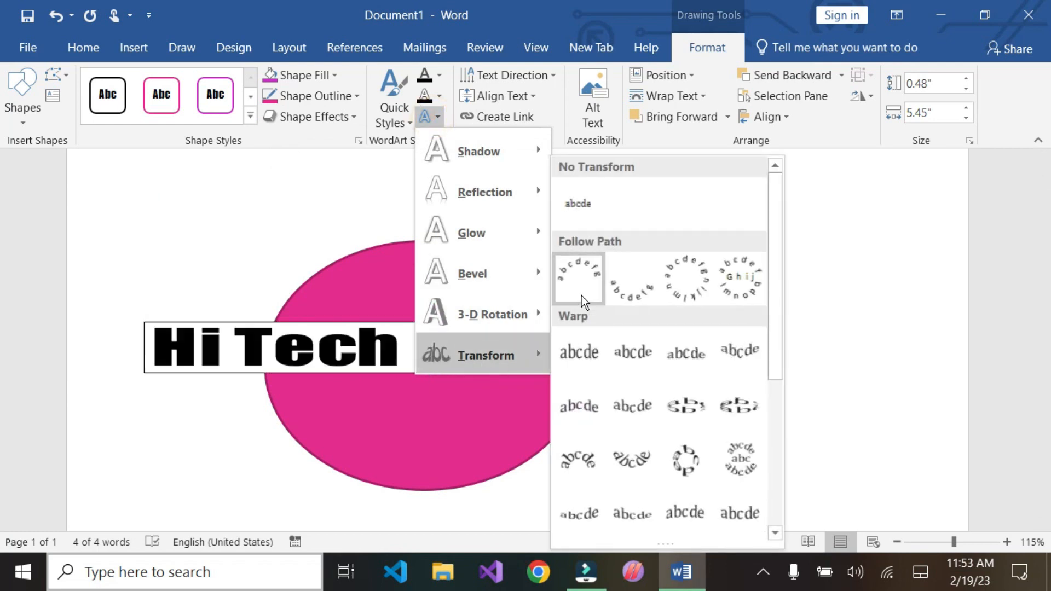
left_click(581, 281)
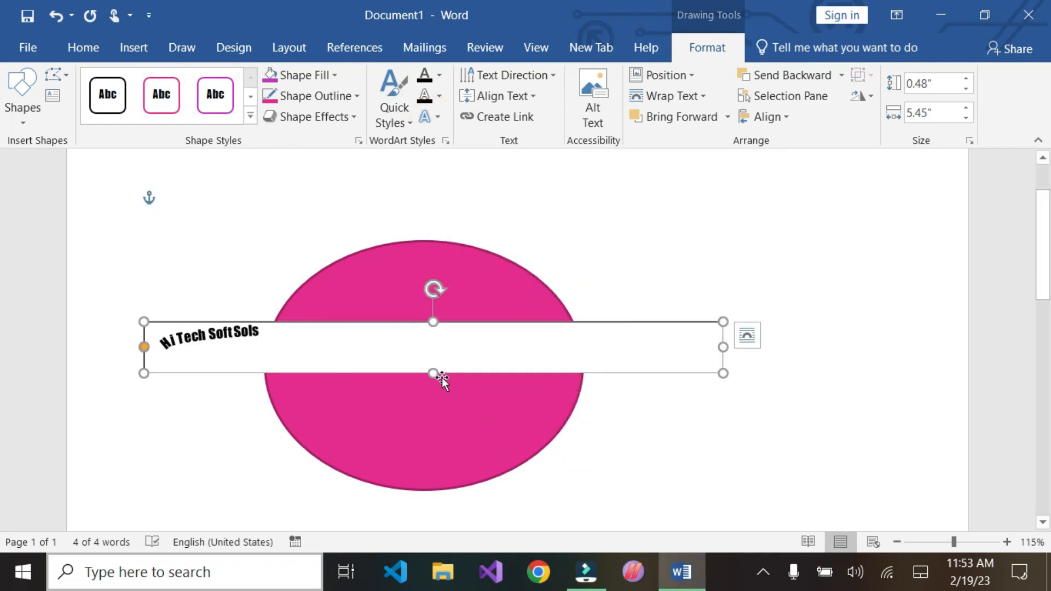
Resize the text box to about 2.71" high and 3.14" wide over the ellipse and increase its text size to 36
left_click_drag(442, 380, 435, 553)
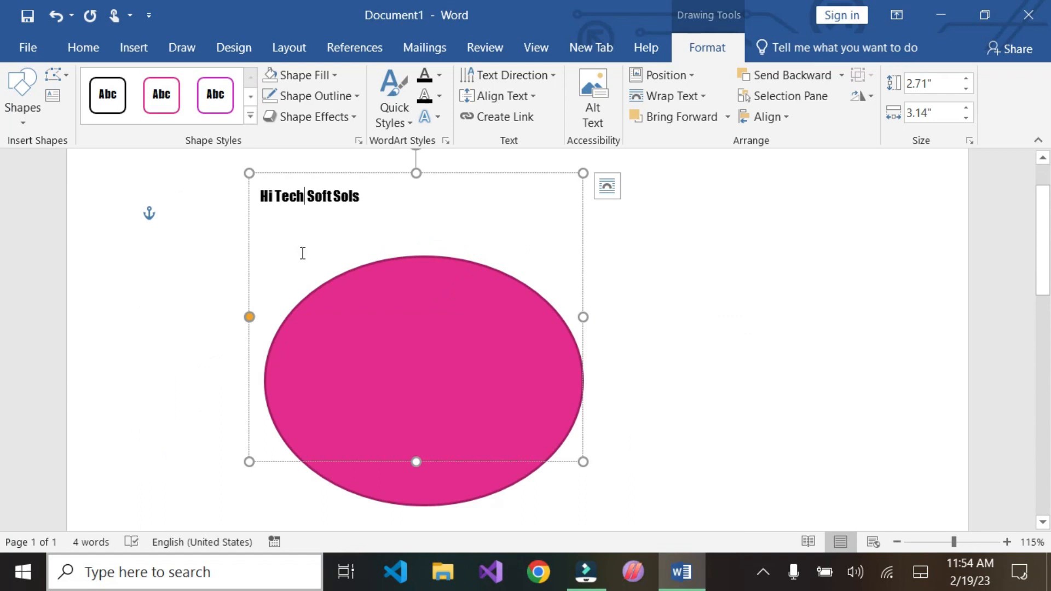
key("ctrl+a")
left_click(88, 47)
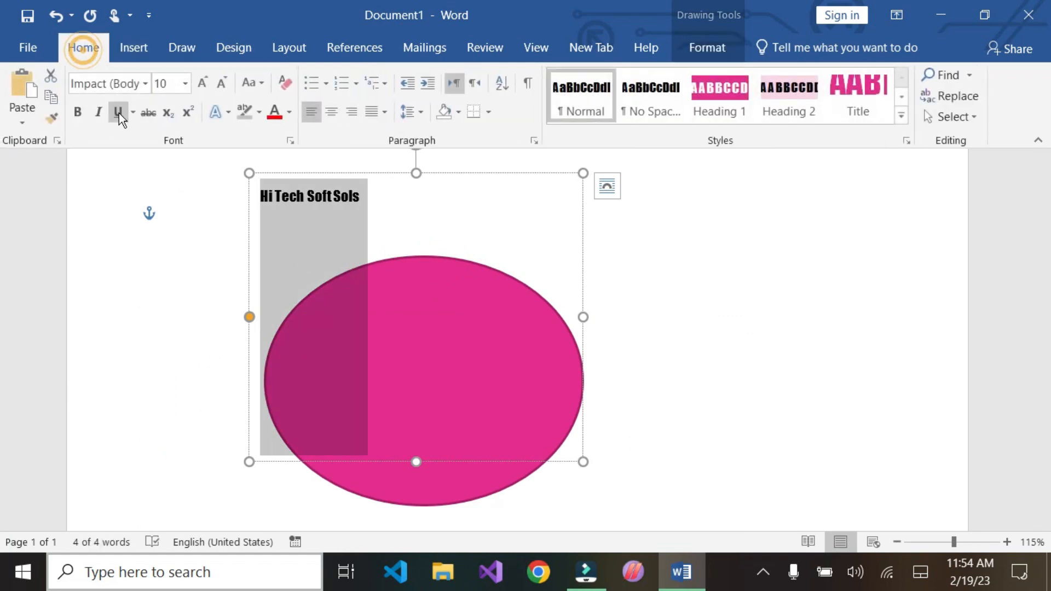
triple_click(209, 80)
triple_click(209, 80)
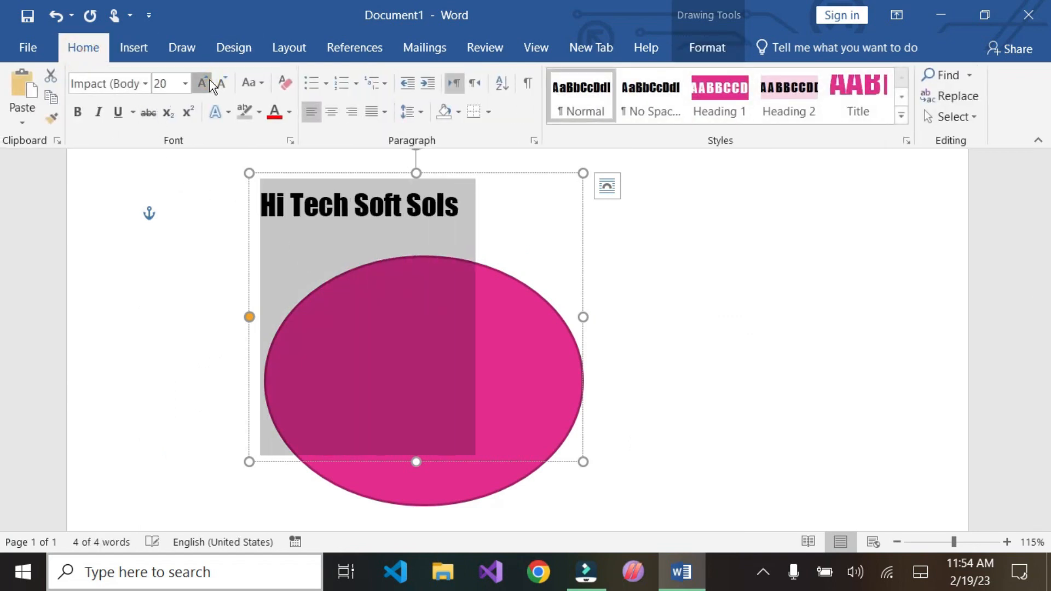
triple_click(209, 80)
double_click(209, 80)
left_click(697, 347)
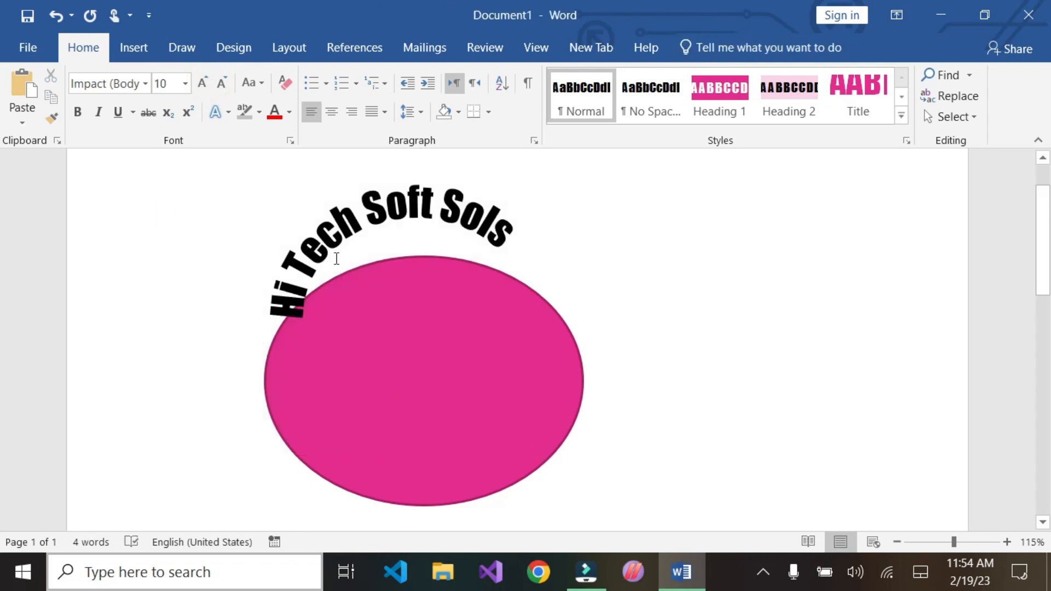
Increase the font size of the arched "Hi Tech Soft Sols" text to 90
left_click(296, 210)
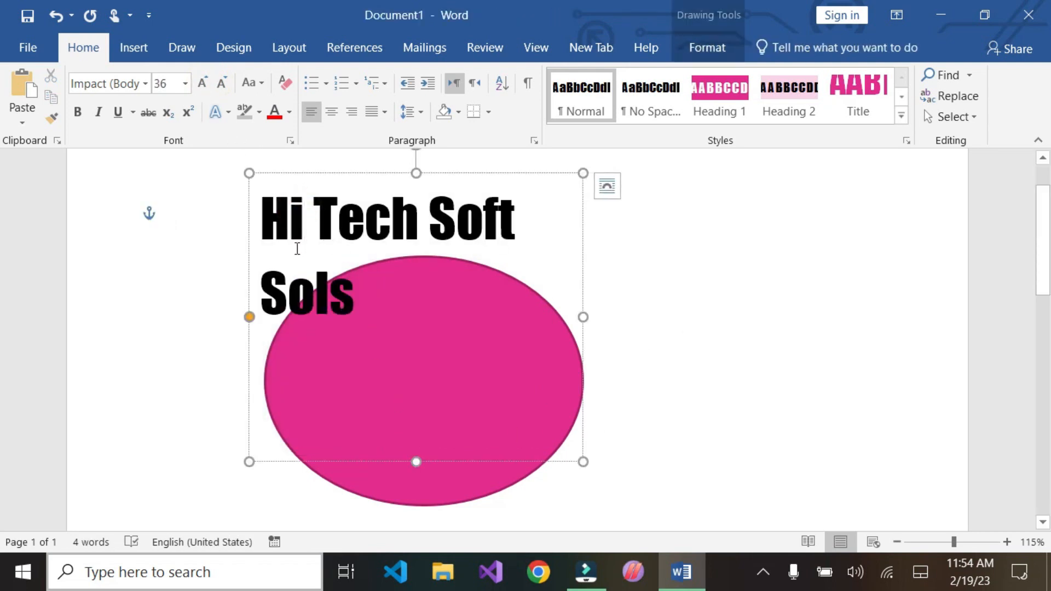
key("ctrl+a")
triple_click(196, 86)
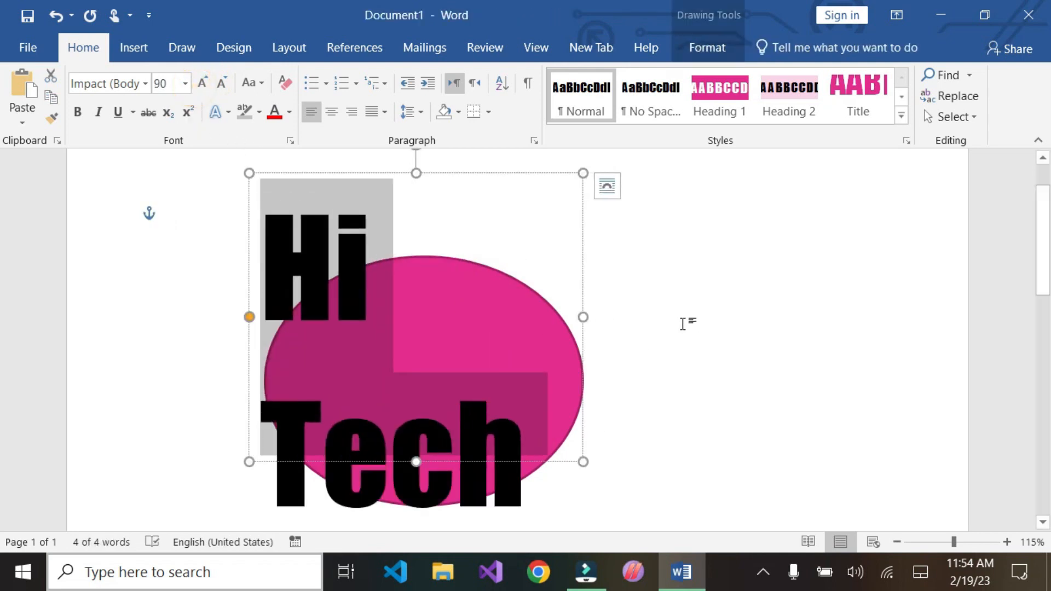
left_click(683, 321)
left_click(326, 318)
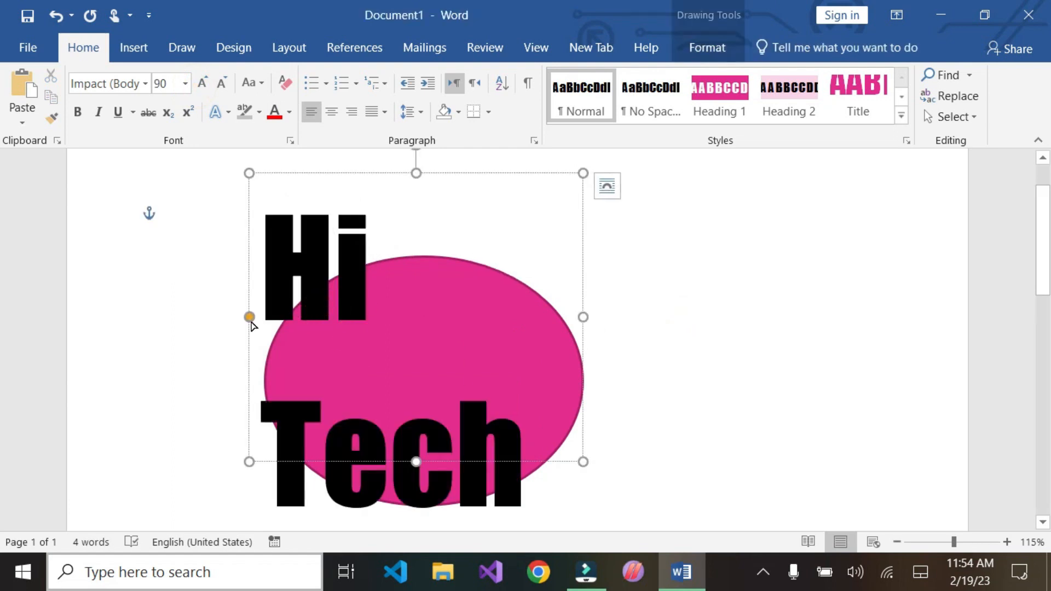
Enlarge the arched text box to about 4.38" high and 5.16" wide so the text follows the ellipse's upper edge
left_click_drag(250, 462, 141, 524)
left_click_drag(581, 347, 698, 348)
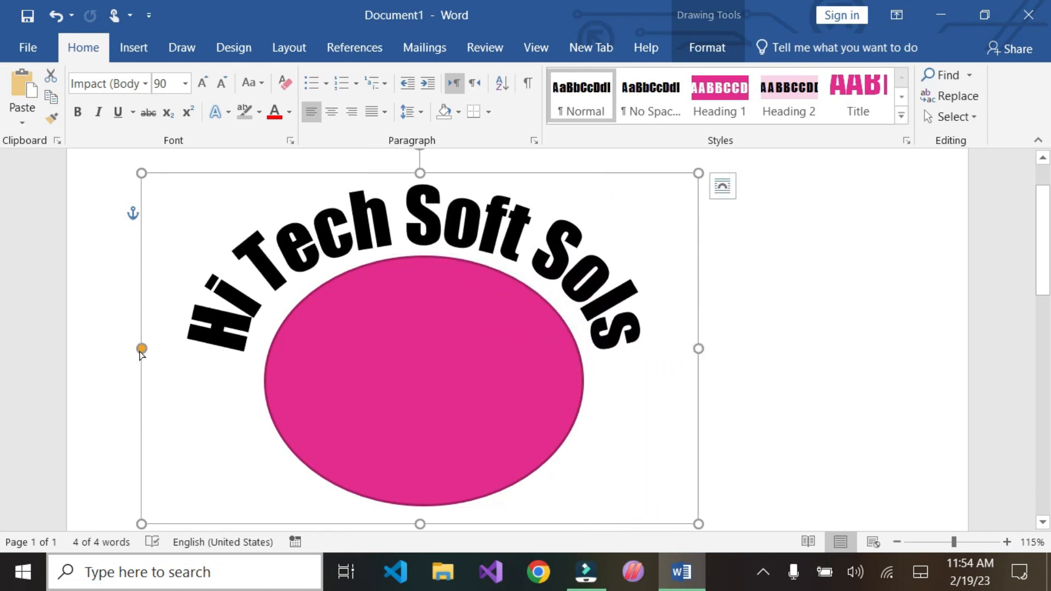
left_click_drag(140, 523, 153, 514)
scroll(355, 381, "up", 2)
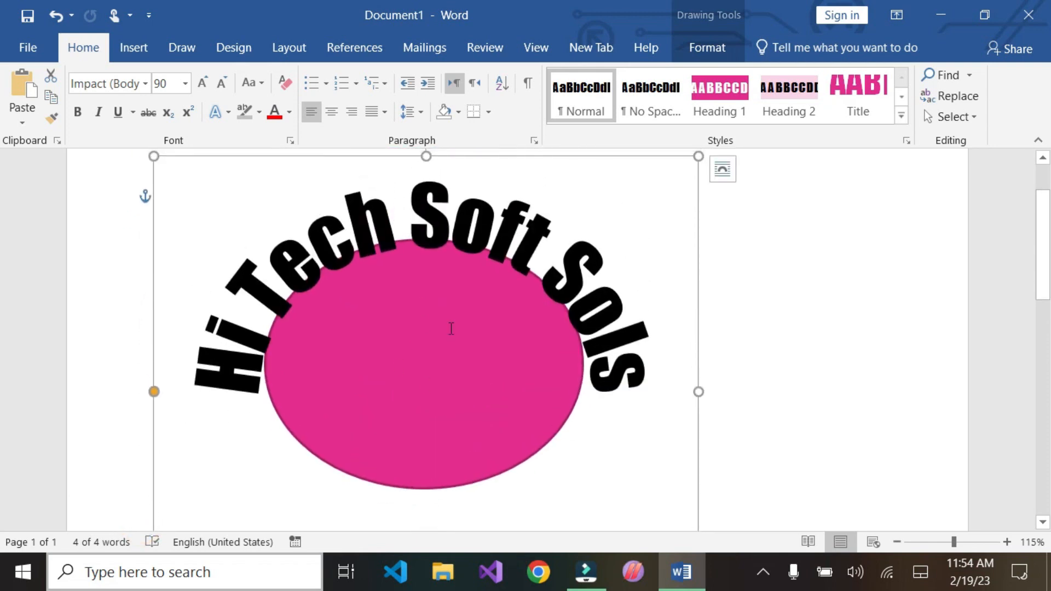
left_click_drag(478, 155, 471, 226)
left_click_drag(472, 227, 474, 226)
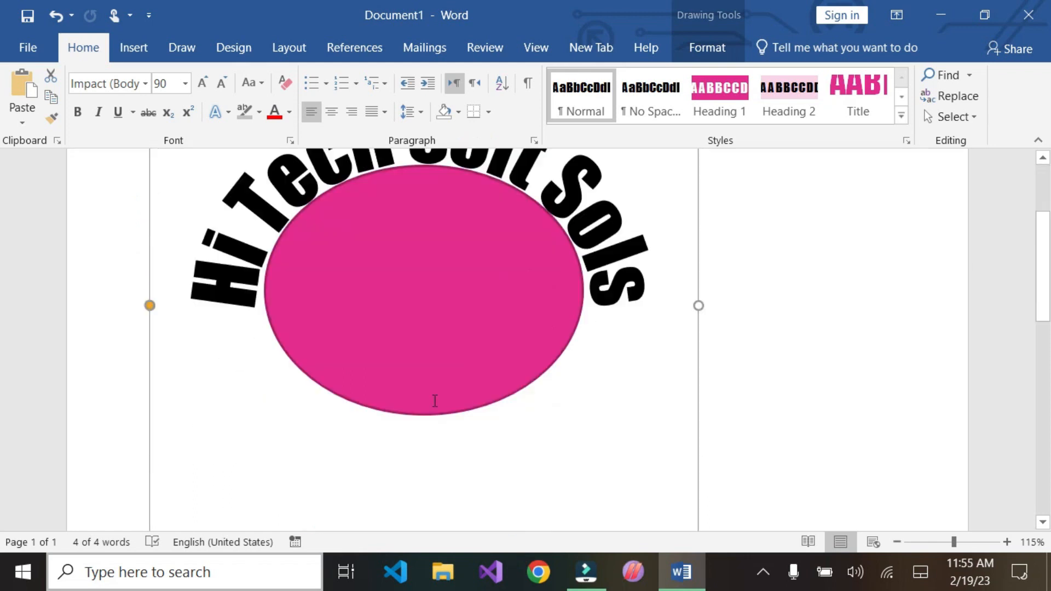
scroll(399, 368, "up", 3)
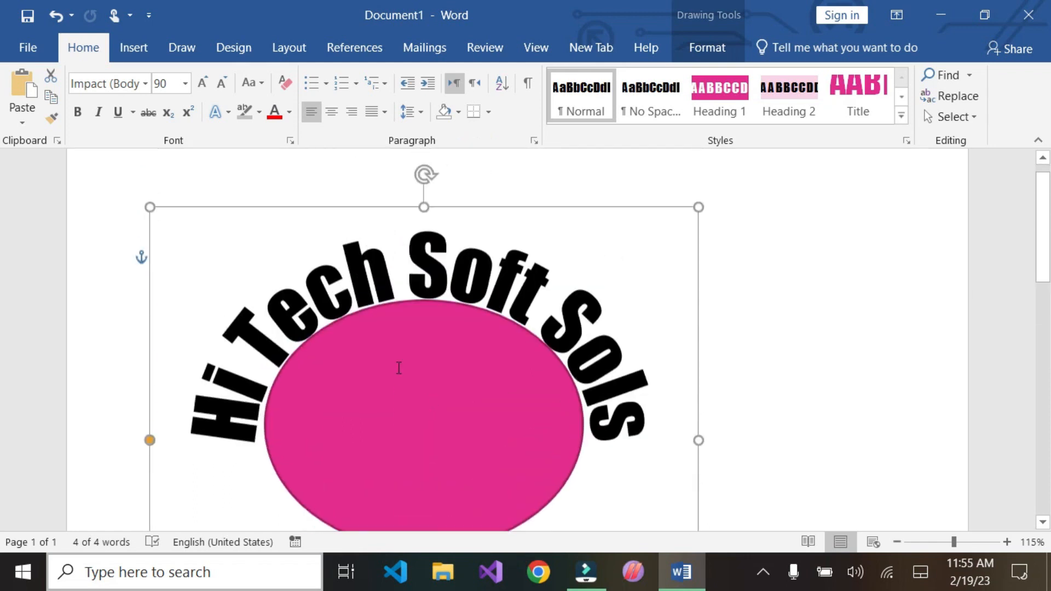
Draw a larger ellipse over the arched text and stretch it to about 3.8" high and 4.7" wide
left_click(126, 56)
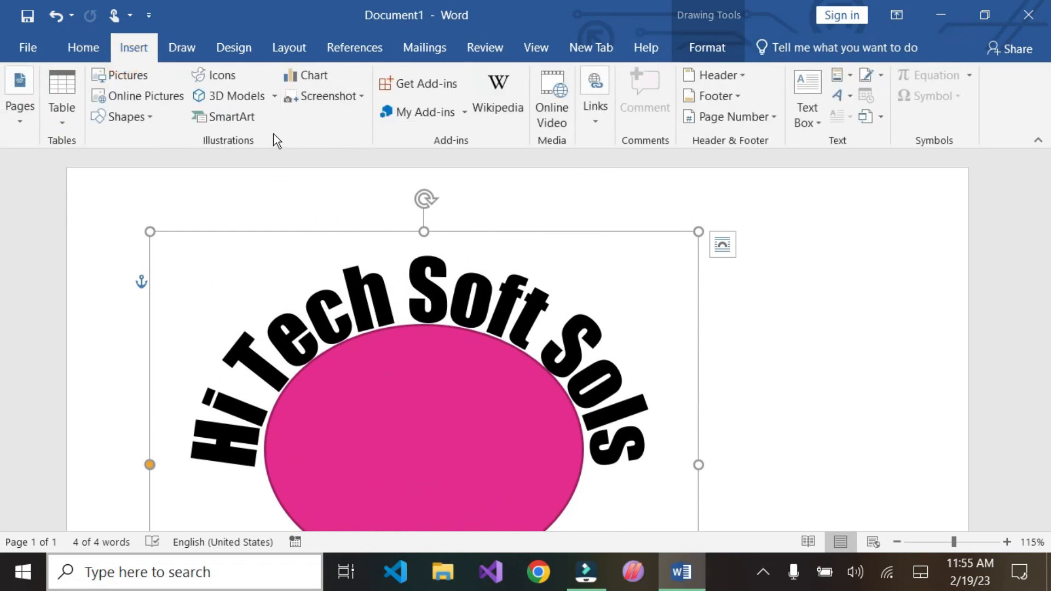
left_click(130, 114)
left_click(206, 157)
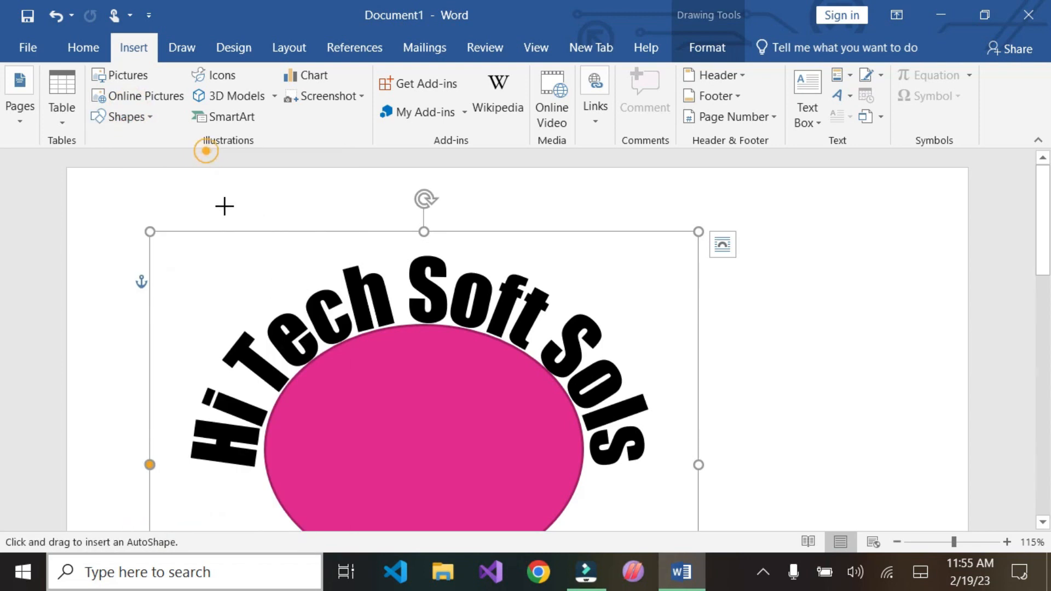
mouse_move(154, 246)
left_mouse_down()
mouse_move(178, 277)
mouse_move(622, 584)
mouse_move(667, 586)
mouse_move(652, 587)
left_mouse_up()
scroll(624, 363, "down", 3)
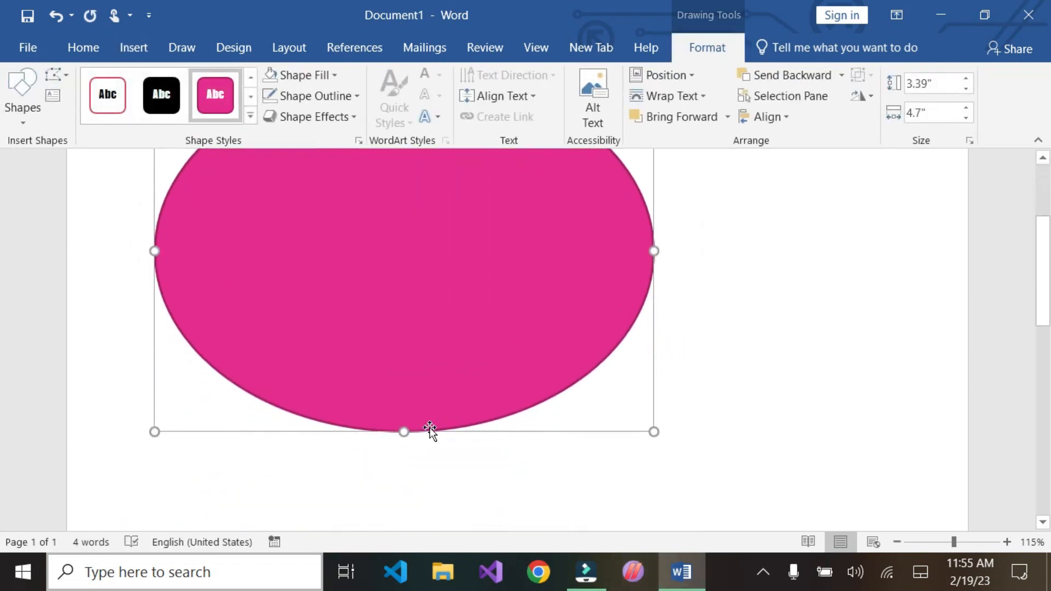
left_click_drag(404, 431, 404, 476)
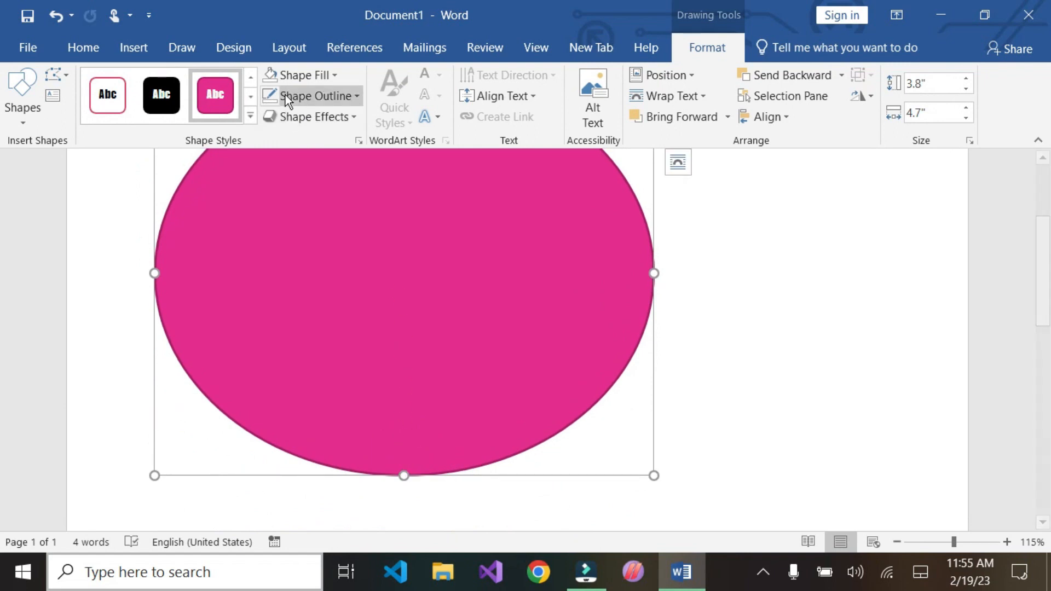
Remove the large ellipse's fill and give it the recently used pink outline
left_click(277, 74)
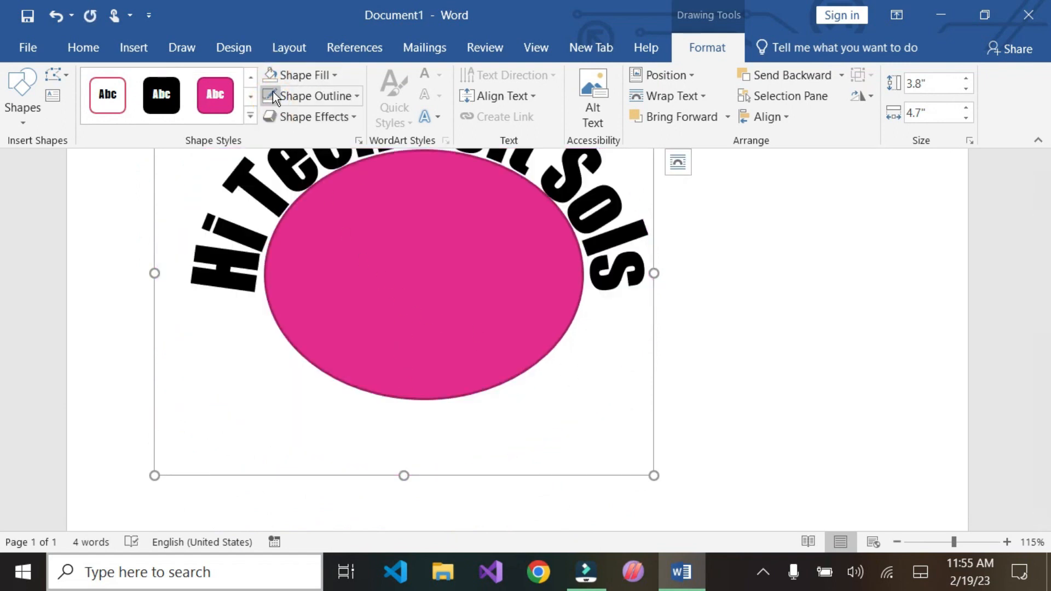
left_click(301, 97)
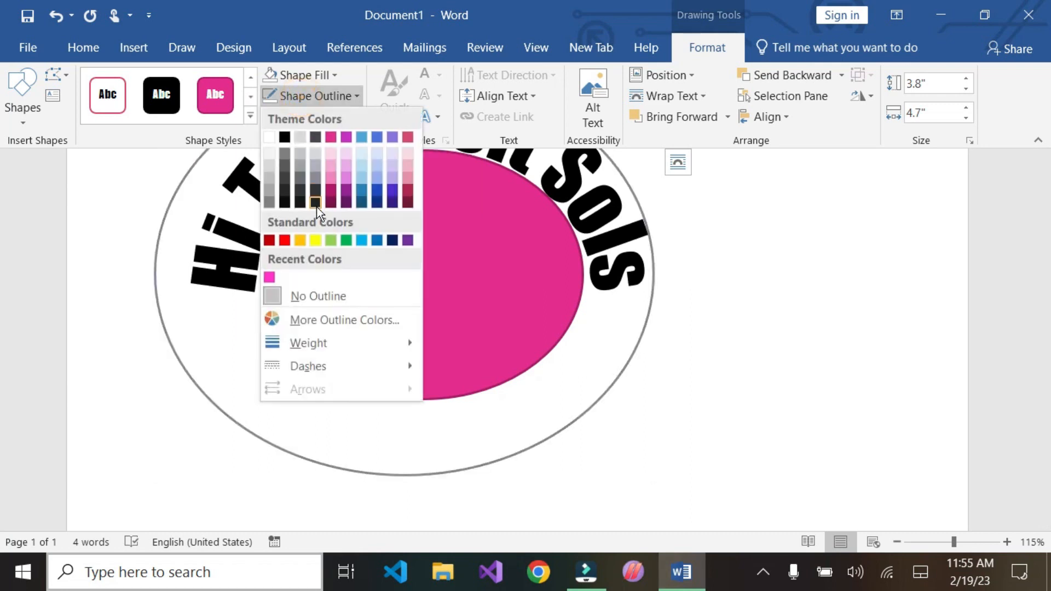
left_click(269, 277)
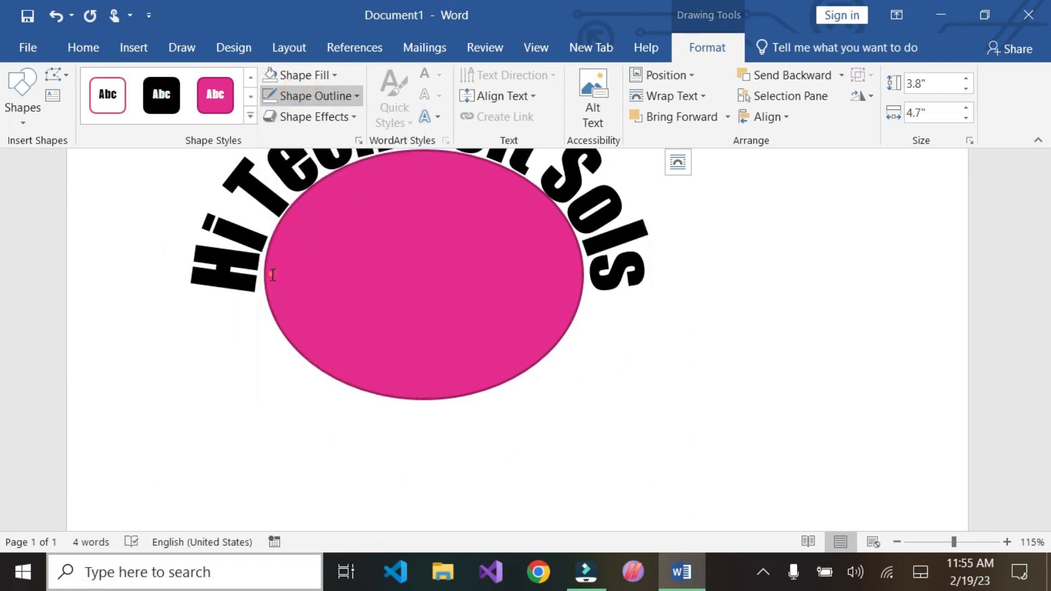
Fit the outer ellipse closely around the arched text, reducing its height to about 3.72" and its width to about 4.4"
scroll(513, 297, "up", 3)
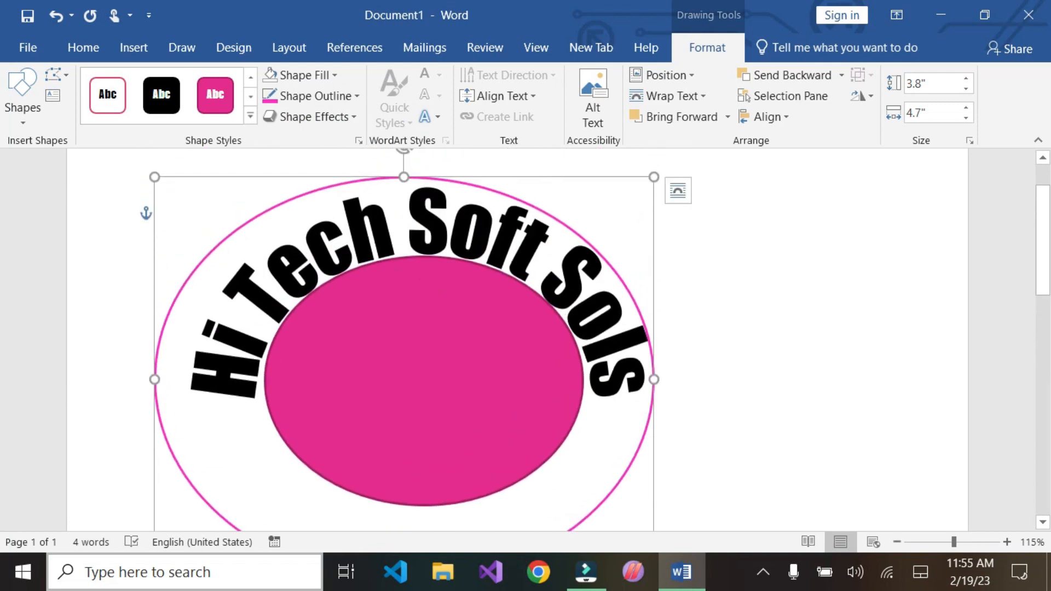
left_click_drag(154, 380, 188, 390)
left_click_drag(415, 179, 419, 187)
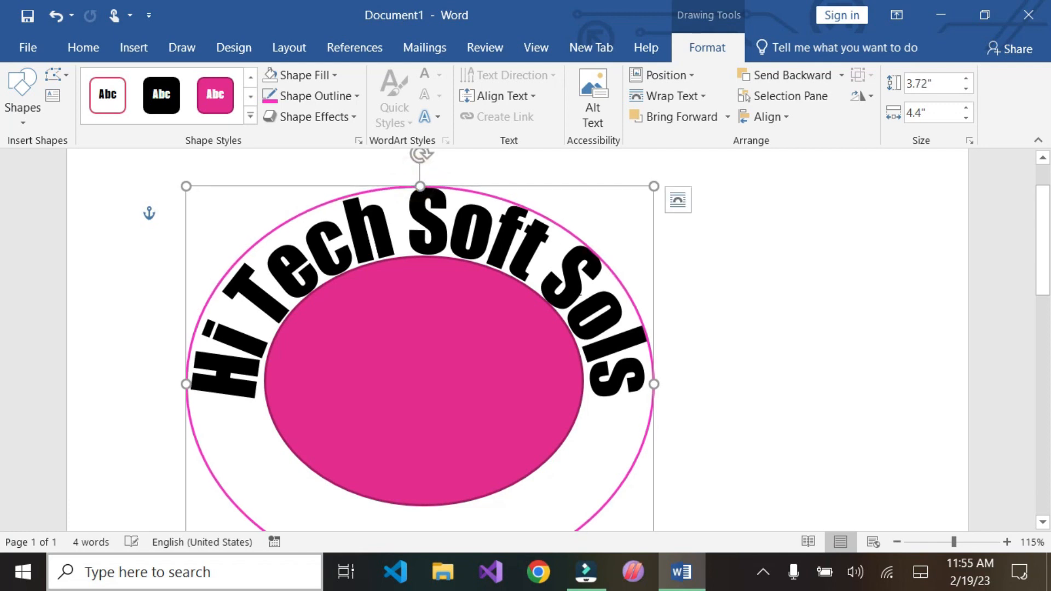
left_click_drag(652, 387, 659, 383)
Remove the inner ellipse's fill and give it a pink outline like the outer ellipse
double_click(448, 391)
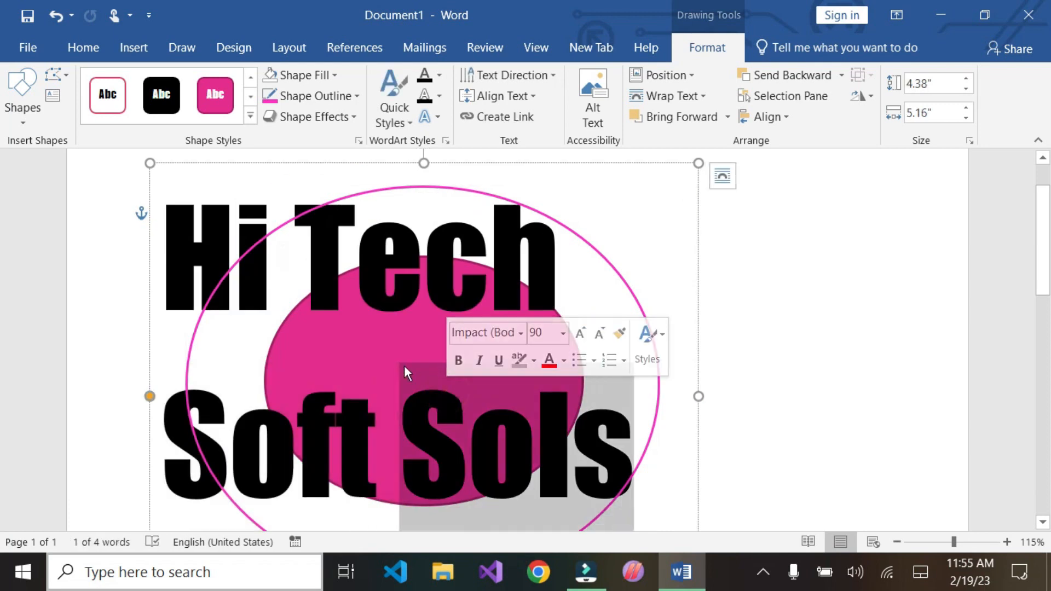
double_click(360, 354)
left_click(694, 375)
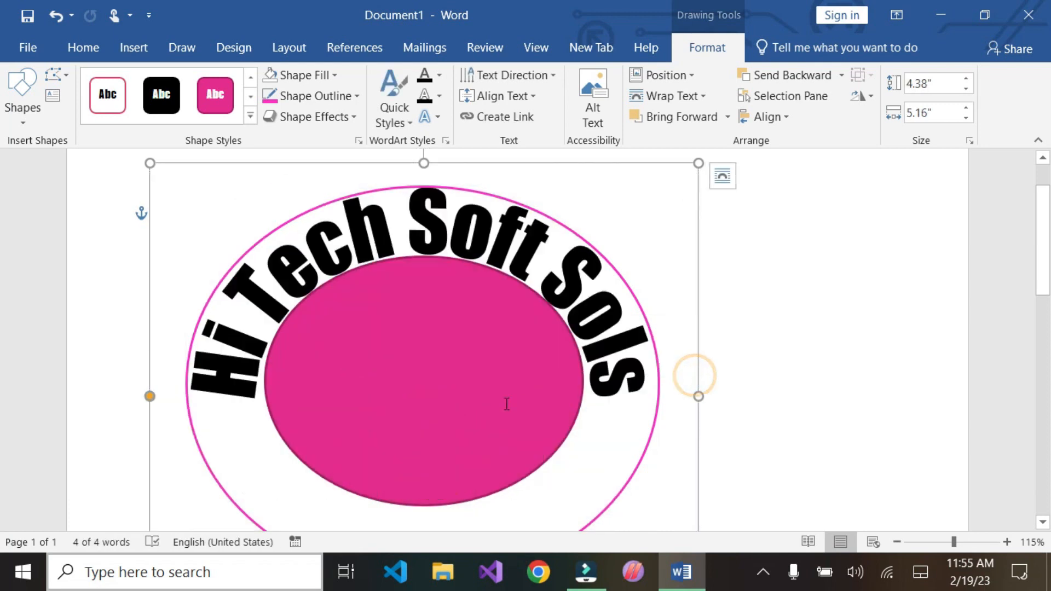
scroll(701, 303, "up", 2)
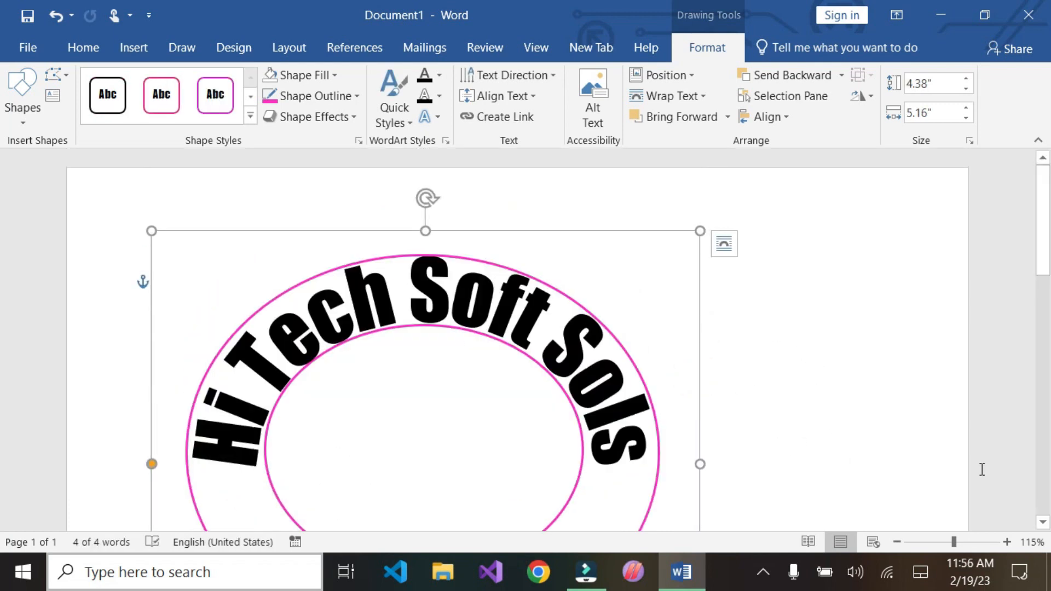
scroll(589, 427, "down", 3)
scroll(445, 363, "up", 3)
Place a quad arrow callout about 0.51" high and 0.54" wide between the ellipses below each end of the arched text
left_click(23, 96)
left_click(43, 446)
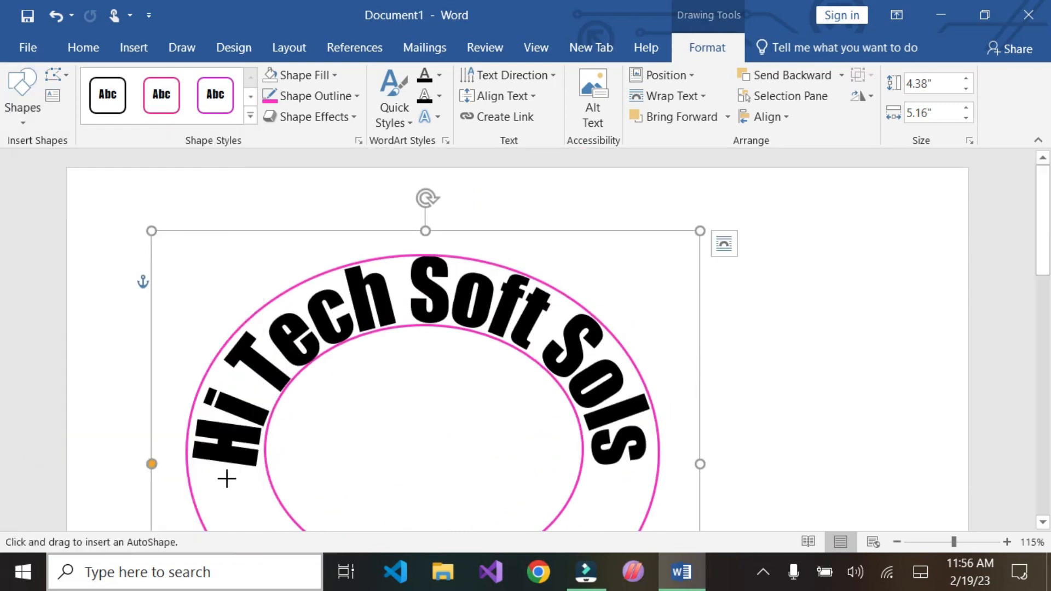
mouse_move(202, 469)
left_mouse_down()
mouse_move(260, 521)
mouse_move(277, 496)
mouse_move(646, 495)
mouse_move(624, 498)
mouse_move(610, 483)
mouse_move(615, 496)
left_mouse_up()
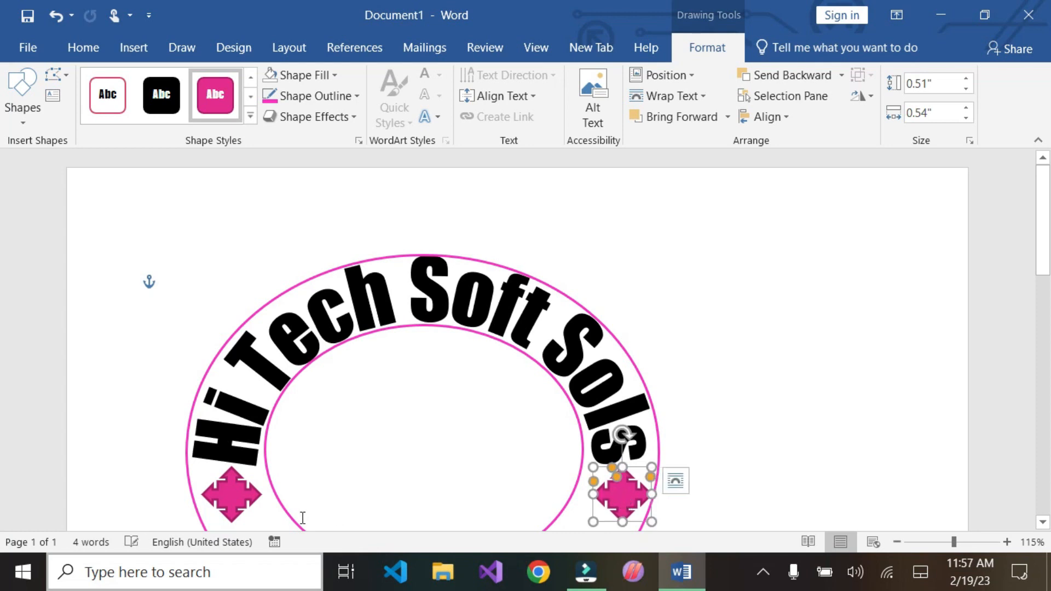
left_click(331, 492)
left_click(808, 428)
Cut both quad arrow callouts from the ring between the ellipses
scroll(820, 372, "down", 2)
scroll(819, 372, "down", 1)
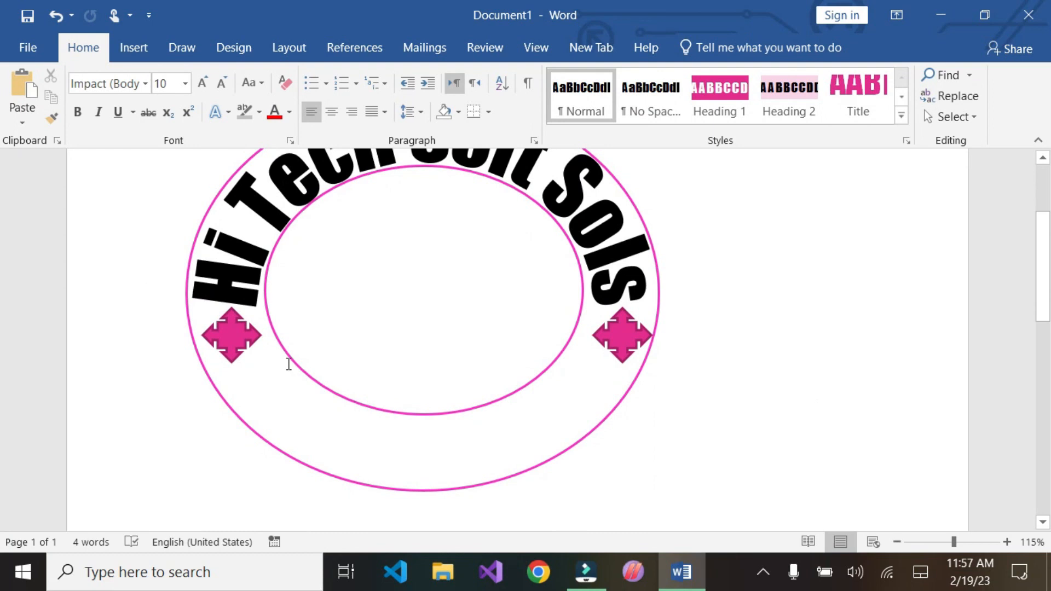
right_click(227, 331)
left_click(266, 199)
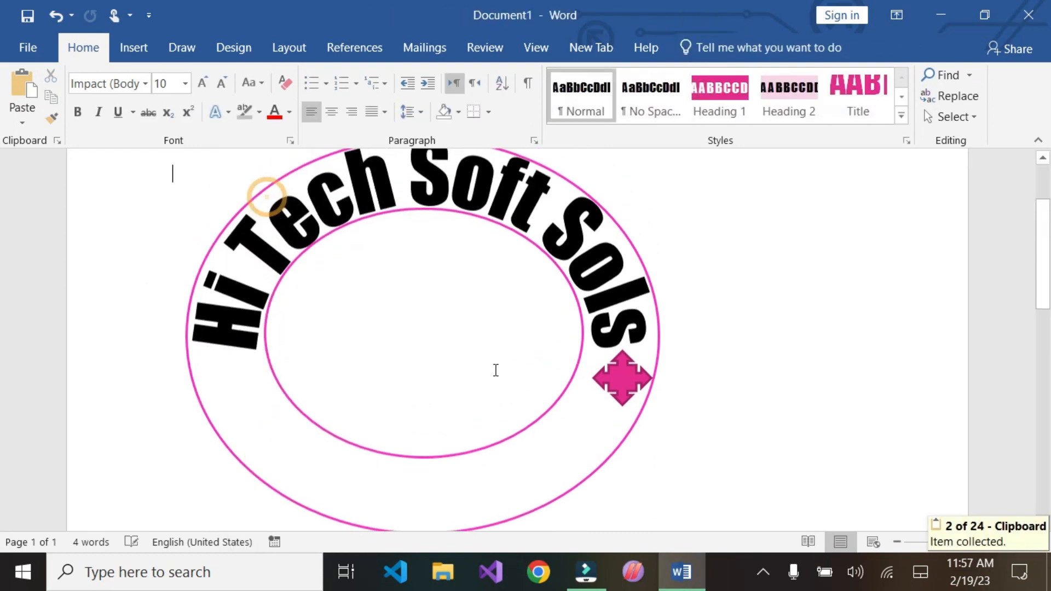
right_click(626, 389)
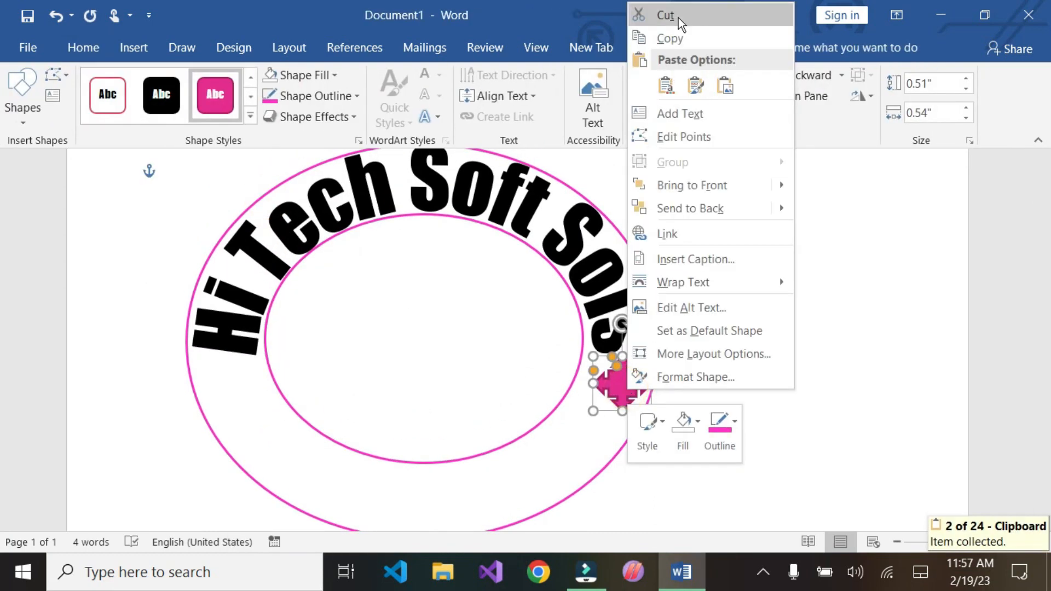
left_click(665, 15)
Place a five-pointed star about 0.62" wide between the ellipses below each end of the arched text
left_click(22, 98)
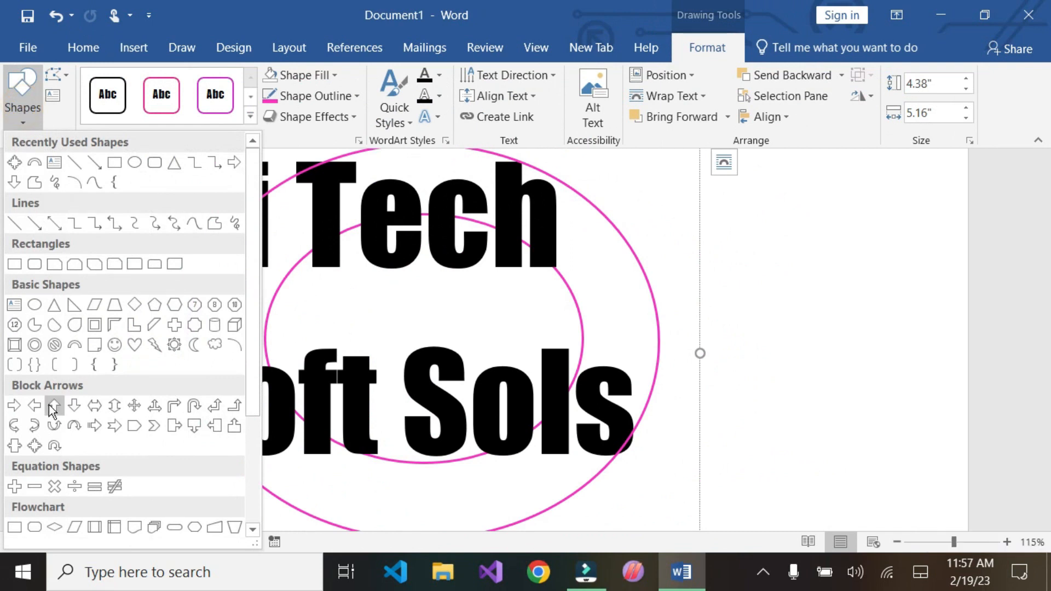
scroll(112, 488, "down", 3)
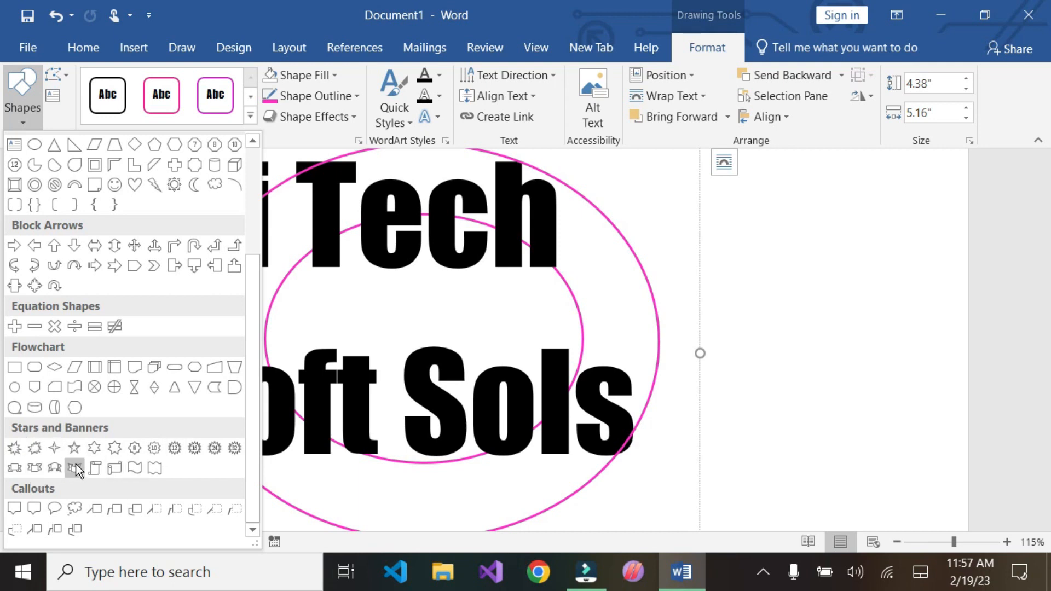
left_click(57, 449)
left_click_drag(208, 360, 605, 371)
left_click(246, 405)
left_click_drag(606, 407, 610, 389)
left_click(212, 395)
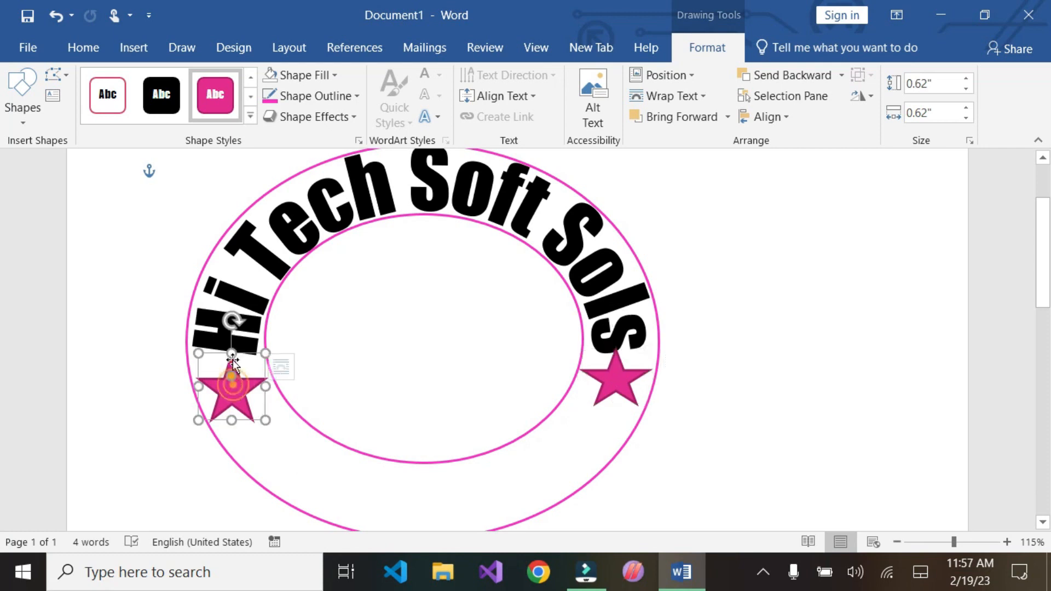
Shorten the star beside the start of the arched text and move it level with the opposite star
left_click_drag(231, 354, 231, 365)
left_click_drag(232, 403, 227, 391)
left_click_drag(260, 439, 262, 444)
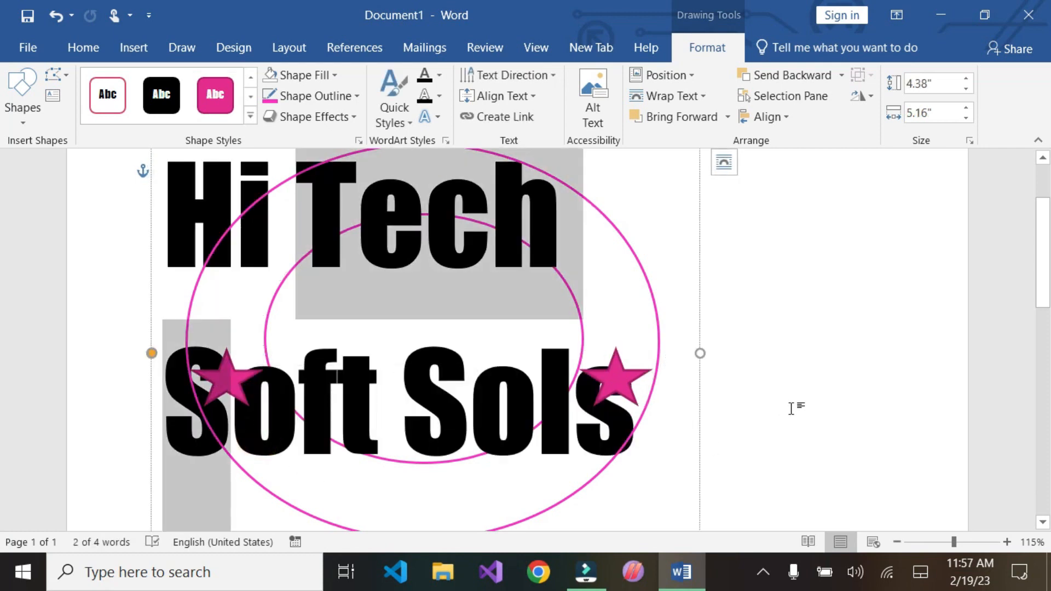
left_click(791, 408)
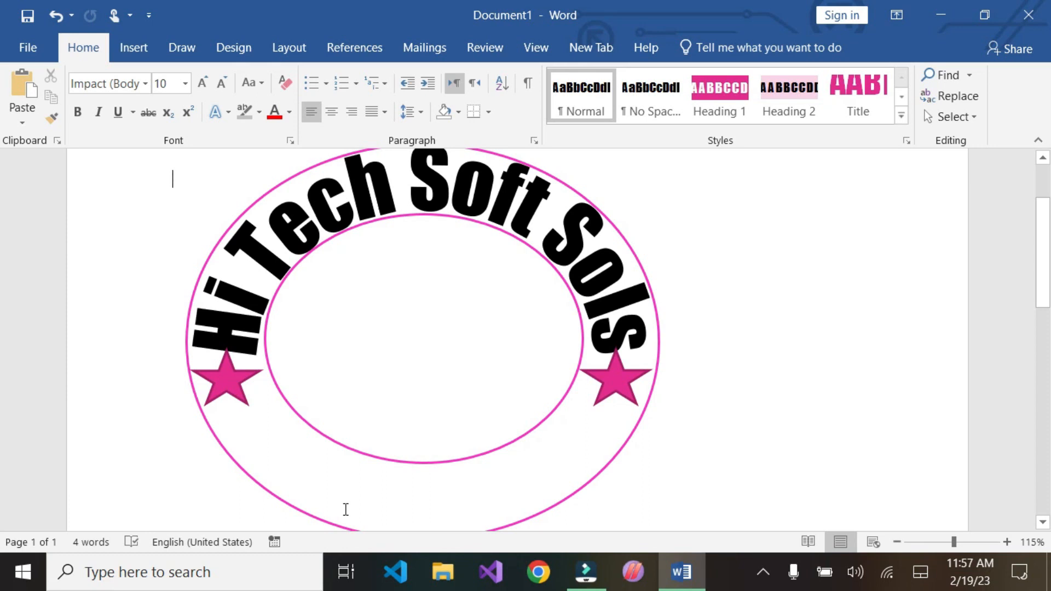
Draw a text box about 0.64" high and 5.83" wide below the outer ellipse and enter the road and locality text
scroll(500, 453, "down", 5)
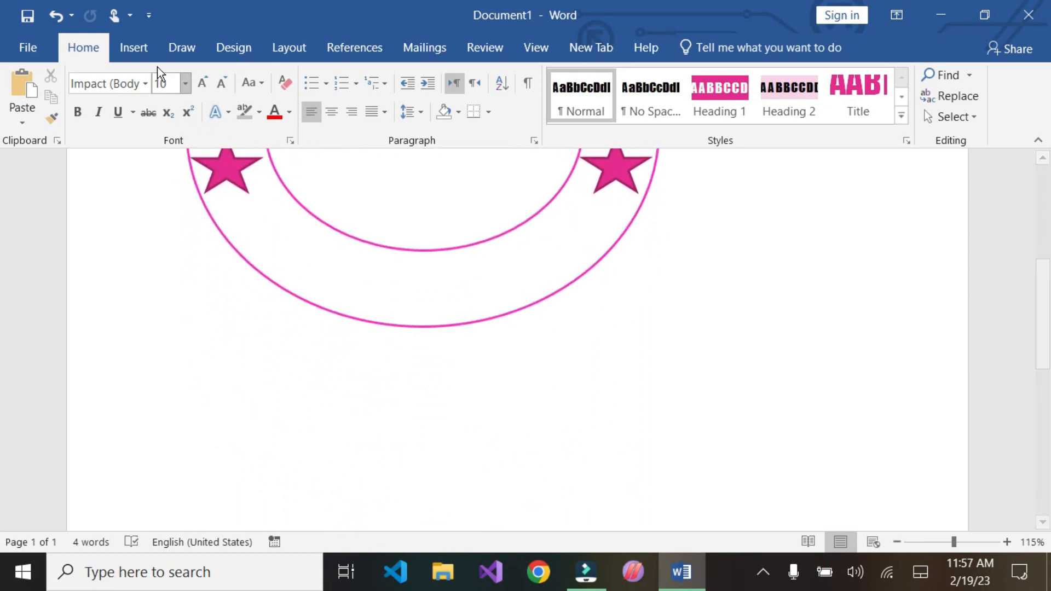
left_click(134, 48)
left_click(813, 123)
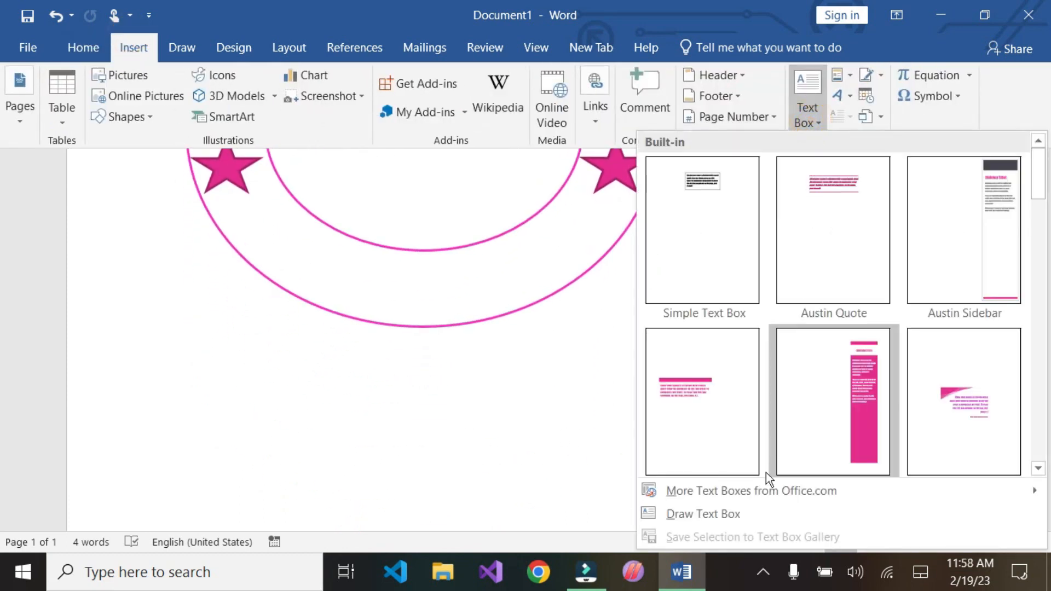
left_click(712, 518)
mouse_move(207, 381)
left_mouse_down()
mouse_move(530, 464)
mouse_move(827, 449)
left_mouse_up()
type("H")
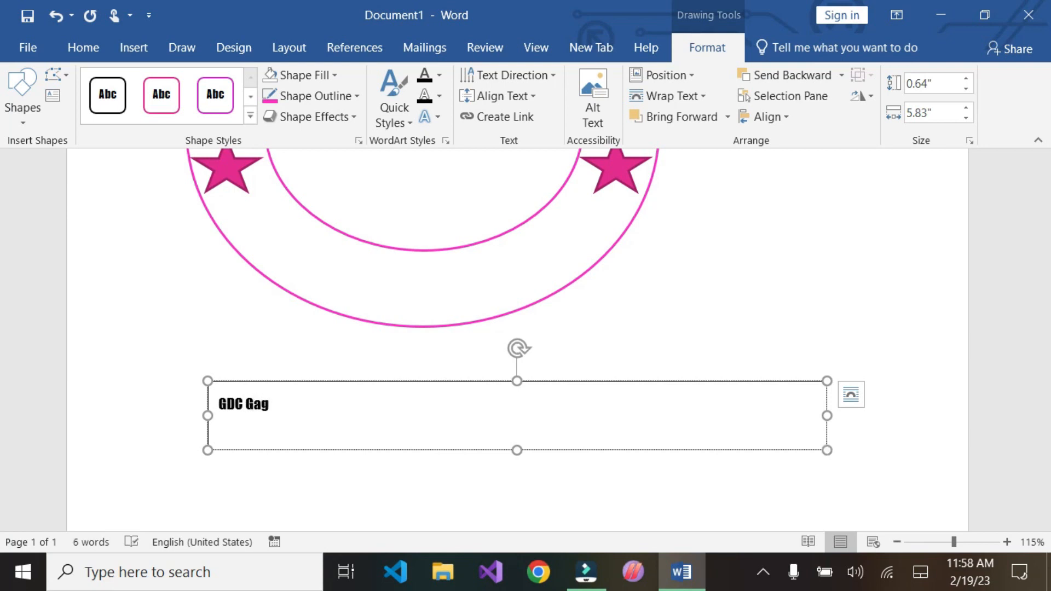
type("hoian")
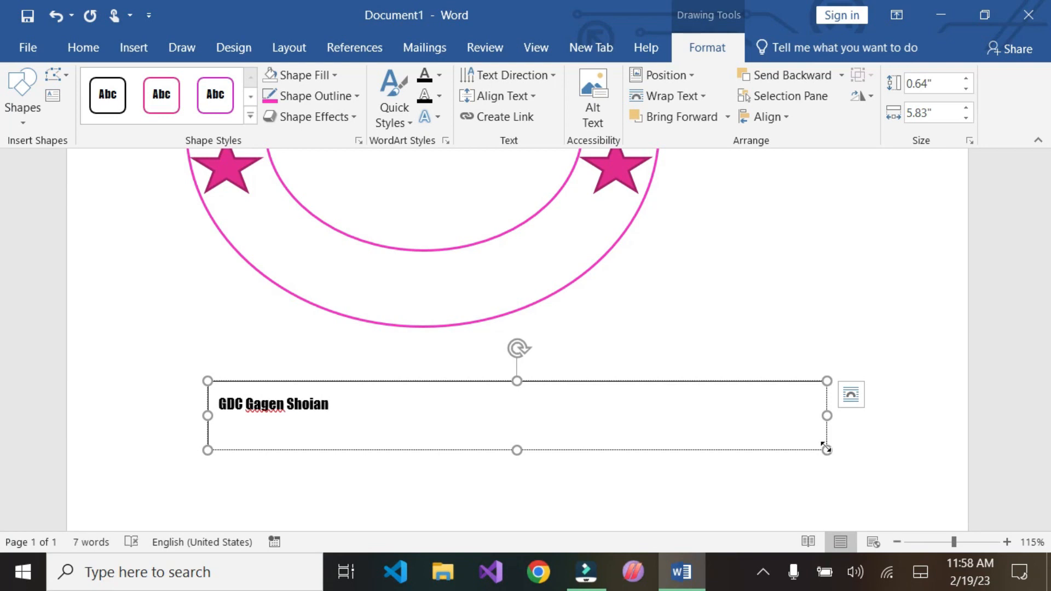
Correct the locality's spelling in the text box and insert the missing word "Road" before it
left_click(267, 405)
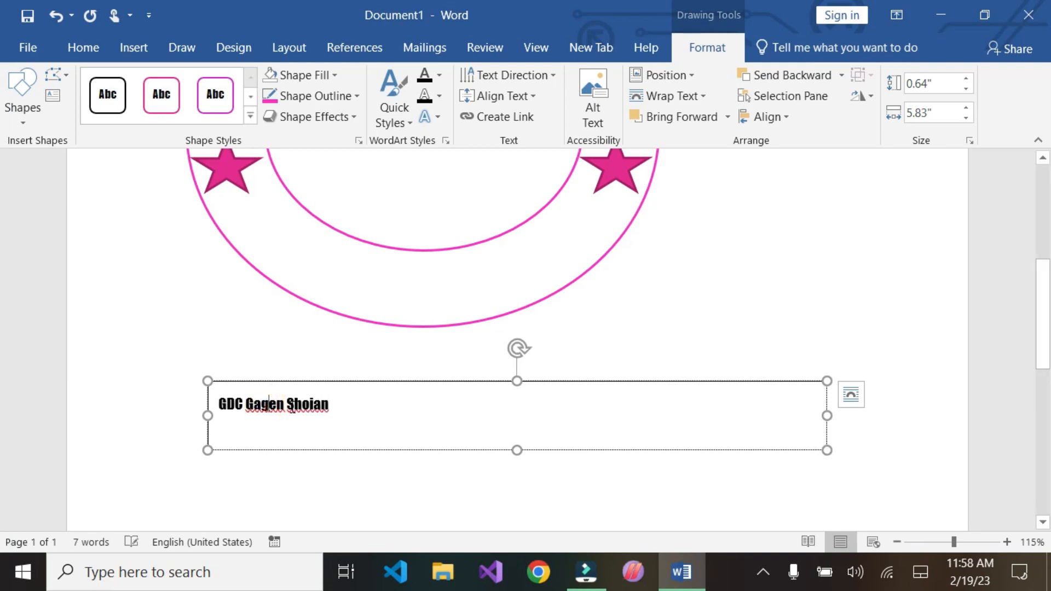
type("e")
key("BackSpace")
type("r")
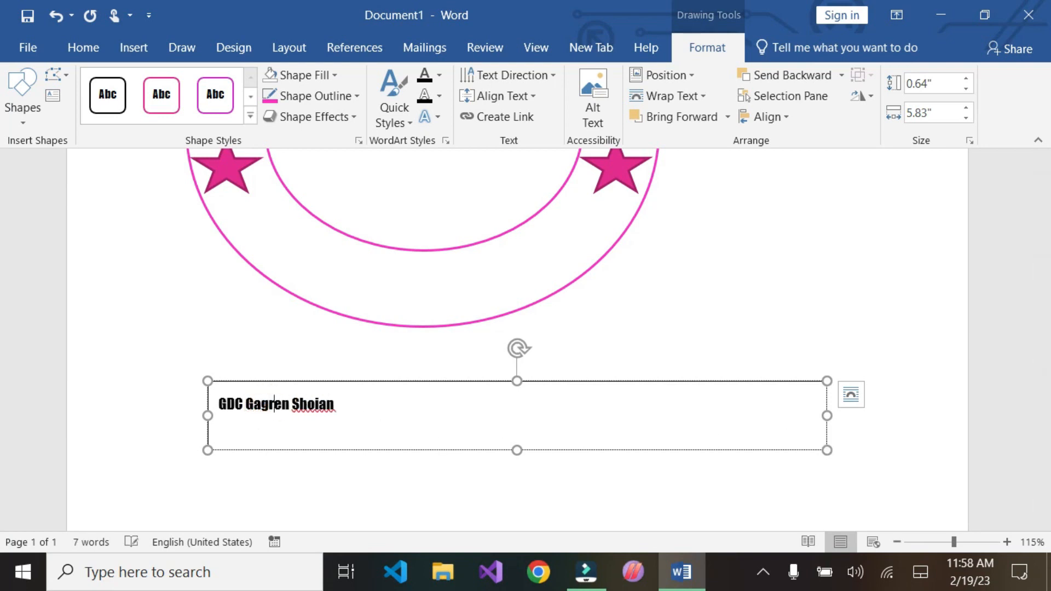
left_click(244, 406)
type("Road")
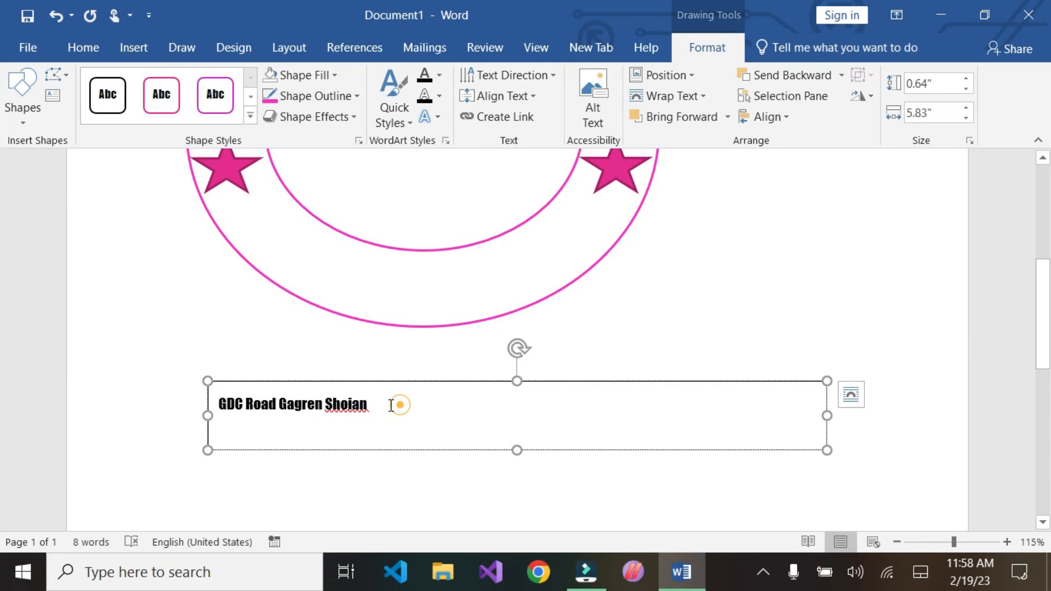
Apply the downward-curving Follow Path transform to the text in the new text box
left_click_drag(390, 405, 314, 293)
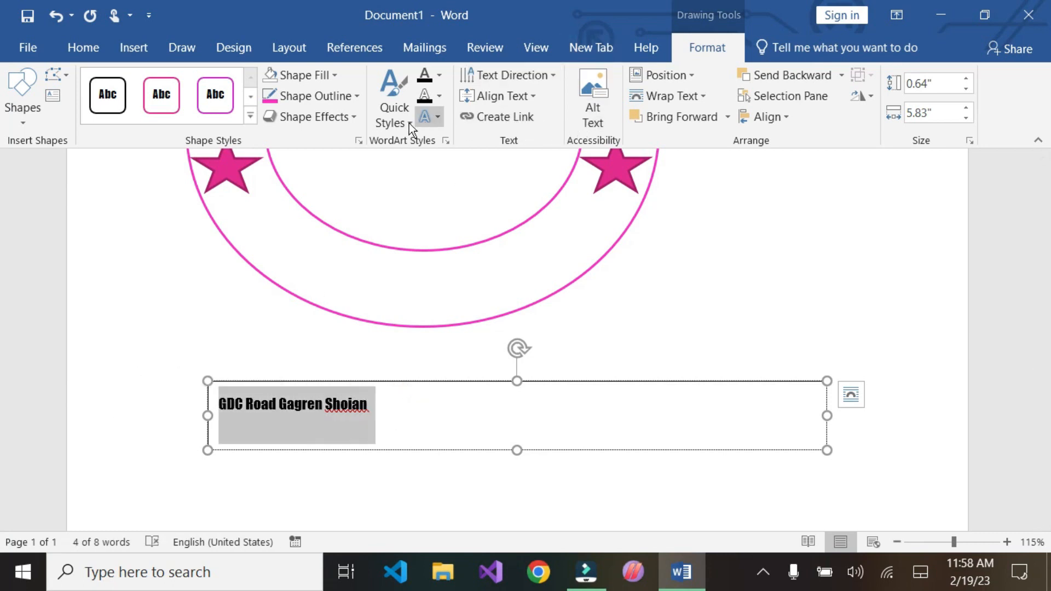
left_click(432, 118)
mouse_move(533, 357)
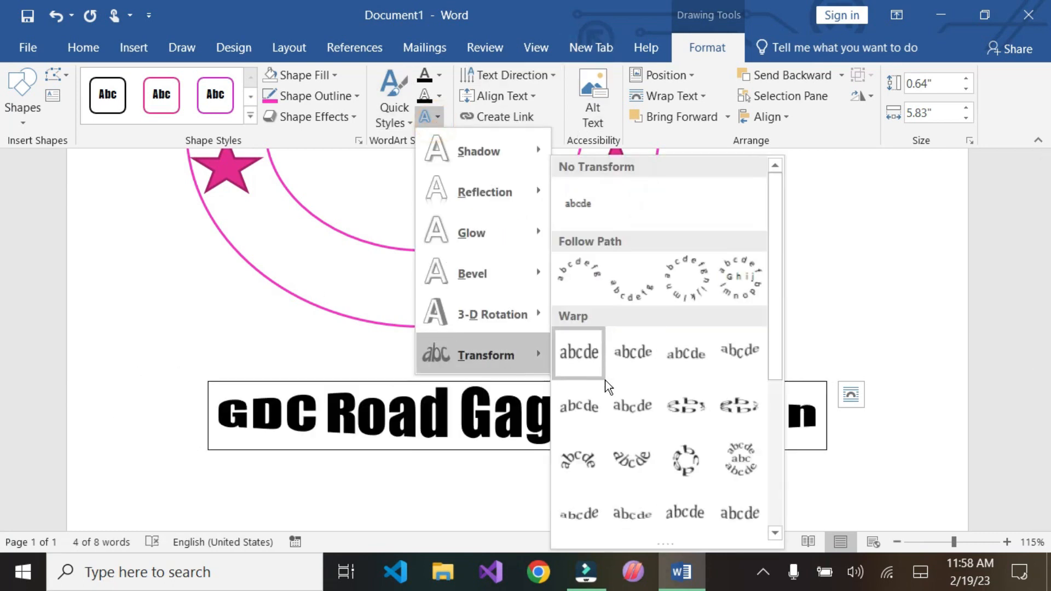
left_click(623, 291)
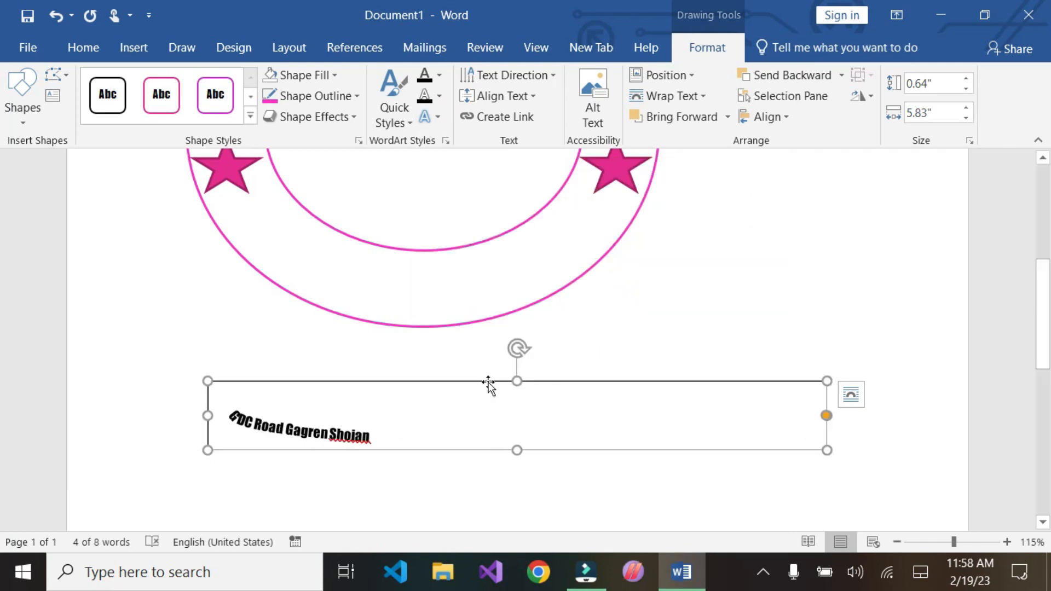
key("ctrl+z")
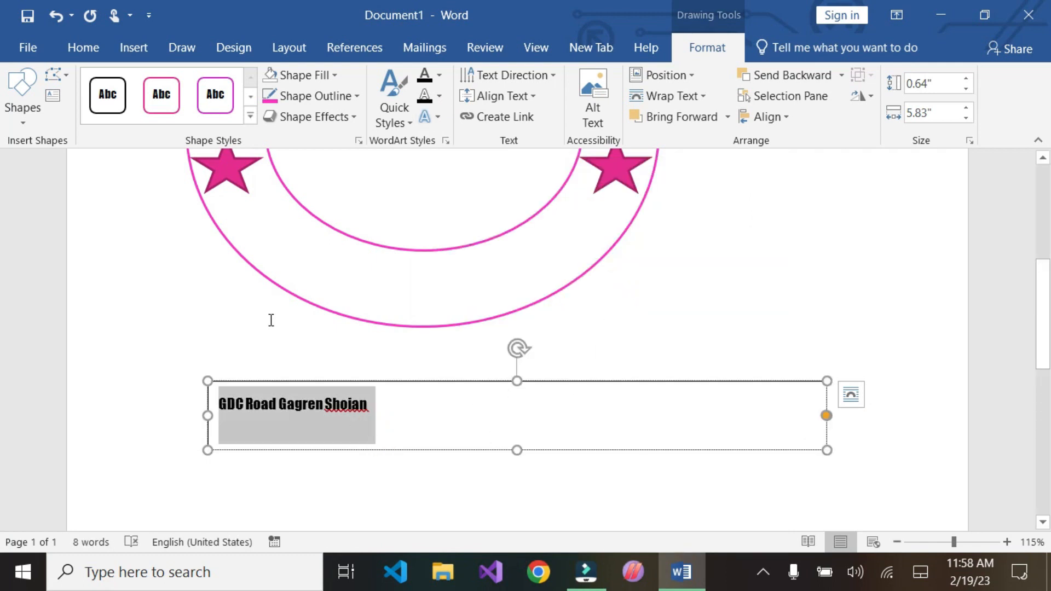
Enlarge the downward-curved text to font size 90
left_click(83, 47)
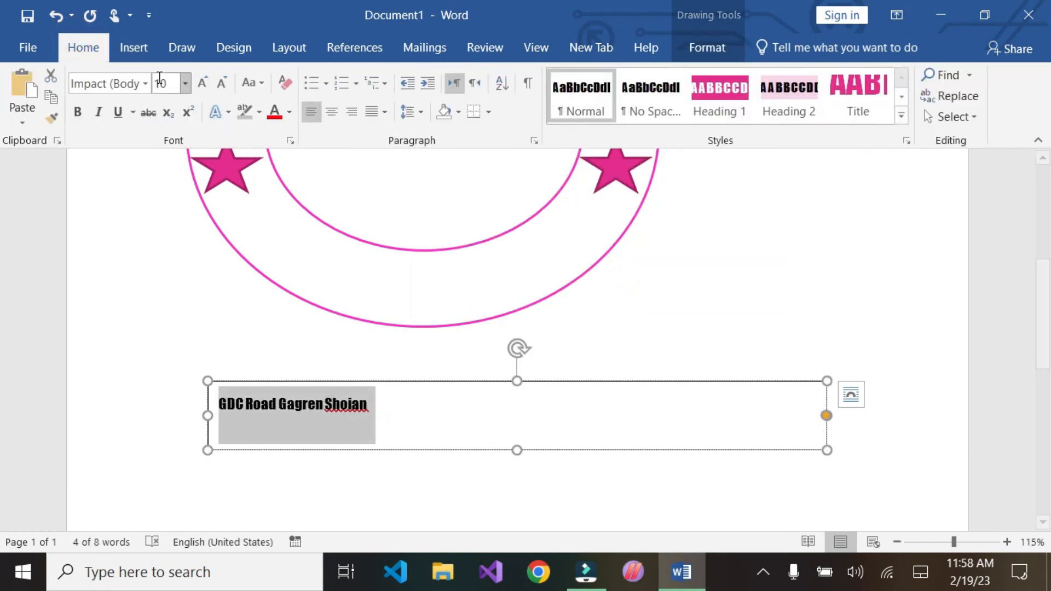
left_click(202, 83)
left_click(202, 83)
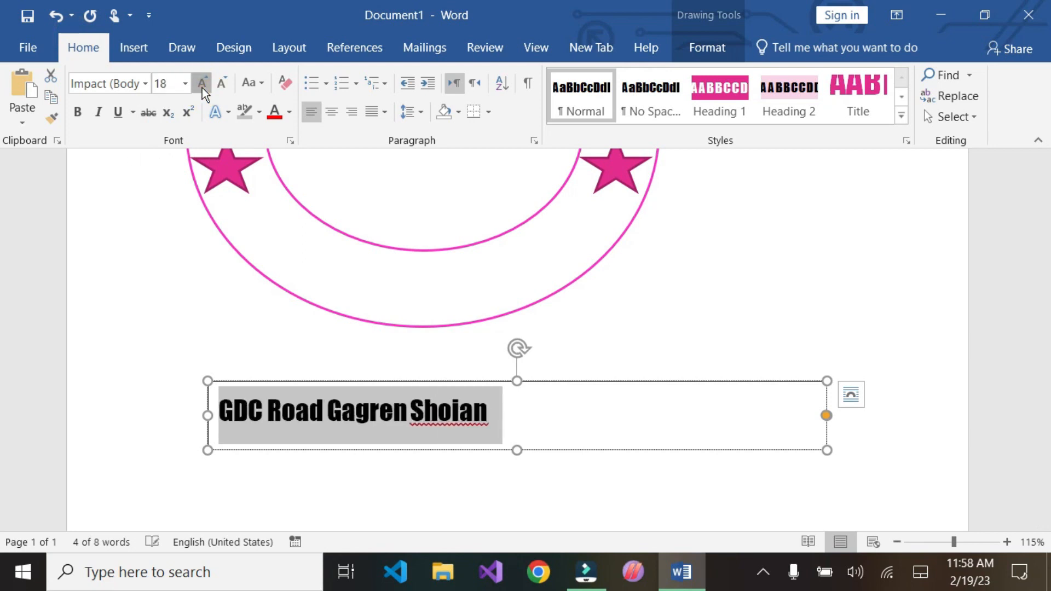
left_click(202, 83)
left_click(202, 84)
left_click(202, 83)
left_click(202, 83)
left_click(202, 83)
left_click(202, 83)
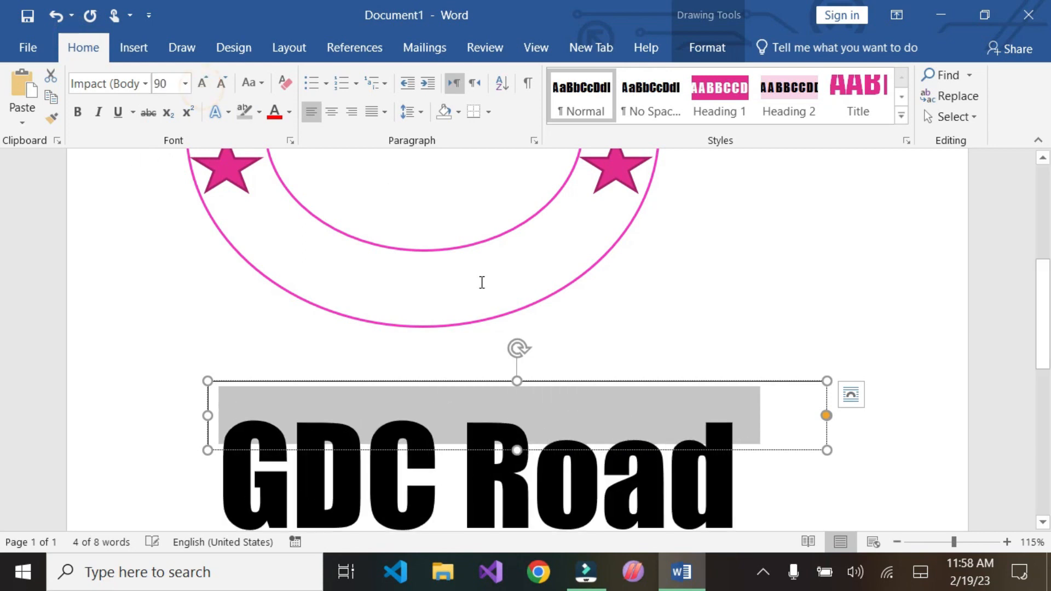
left_click(655, 311)
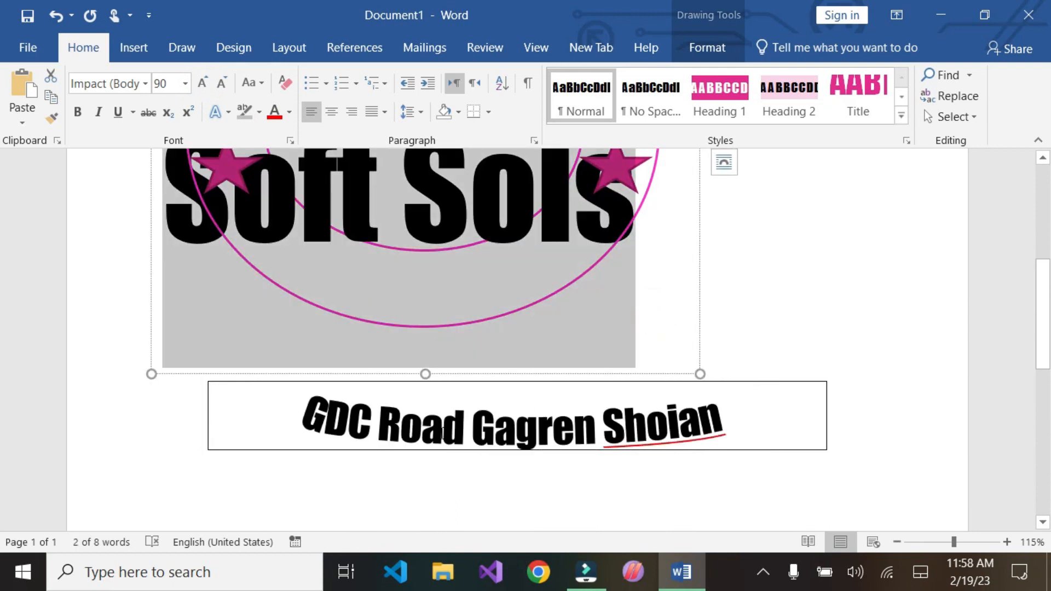
left_click(379, 495)
Stretch the curved text's box upward to about 3.48" high
scroll(361, 471, "down", 5)
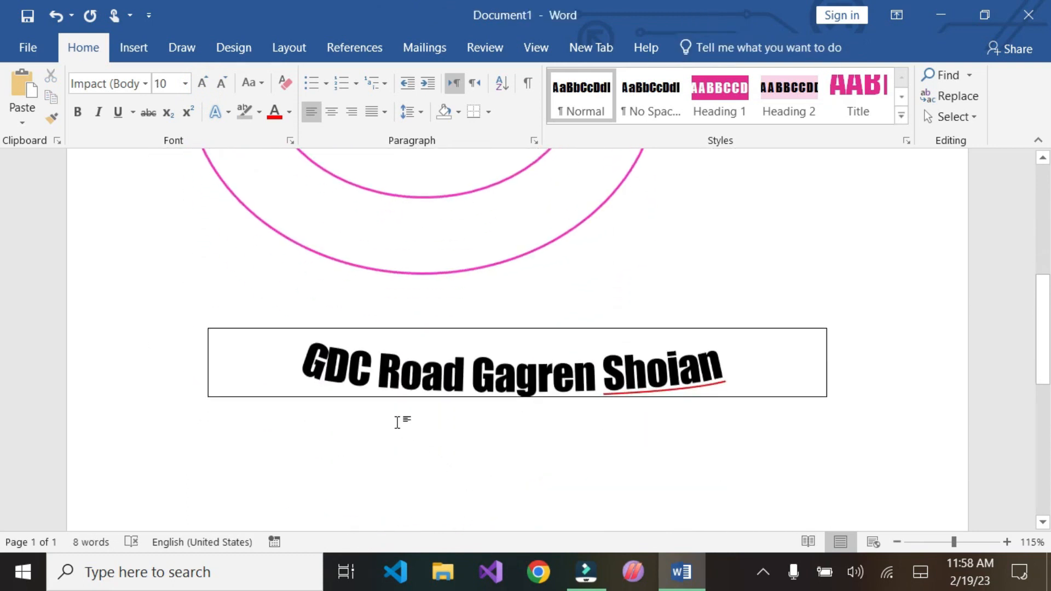
left_click(393, 397)
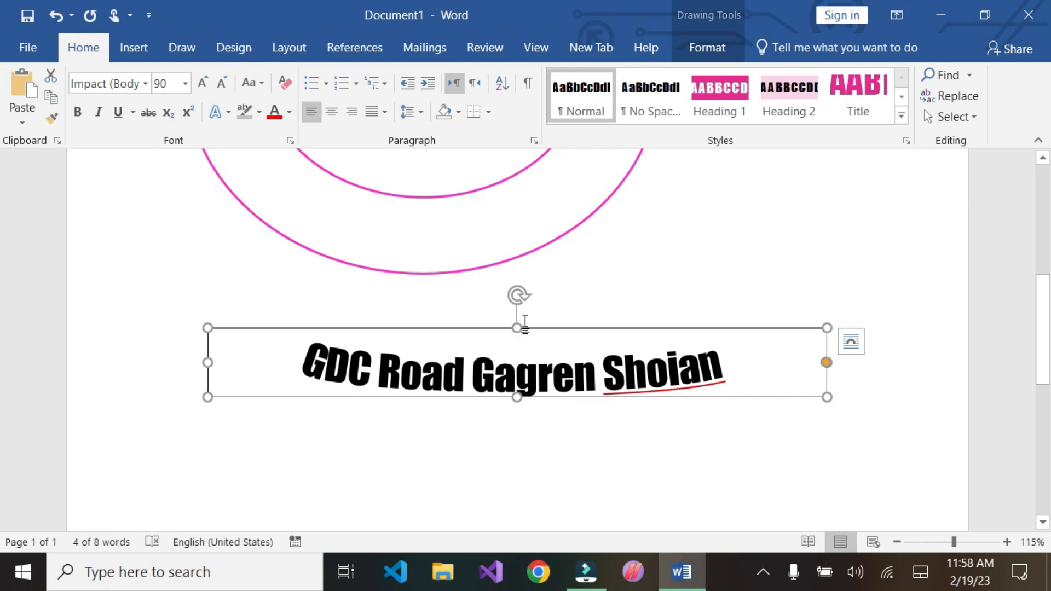
left_click_drag(516, 327, 490, 71)
scroll(485, 355, "up", 4)
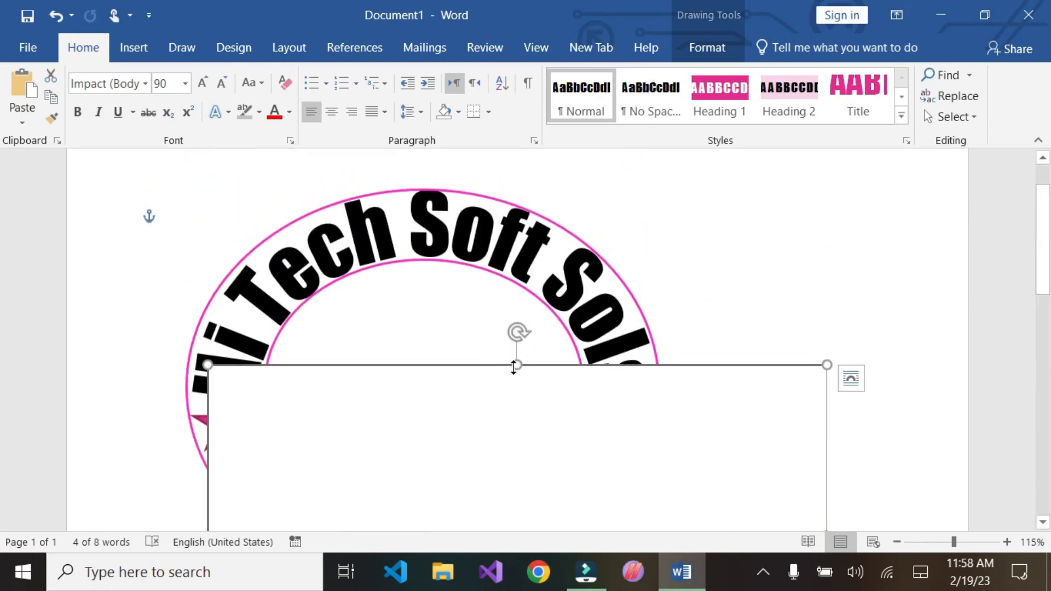
left_click_drag(514, 366, 514, 337)
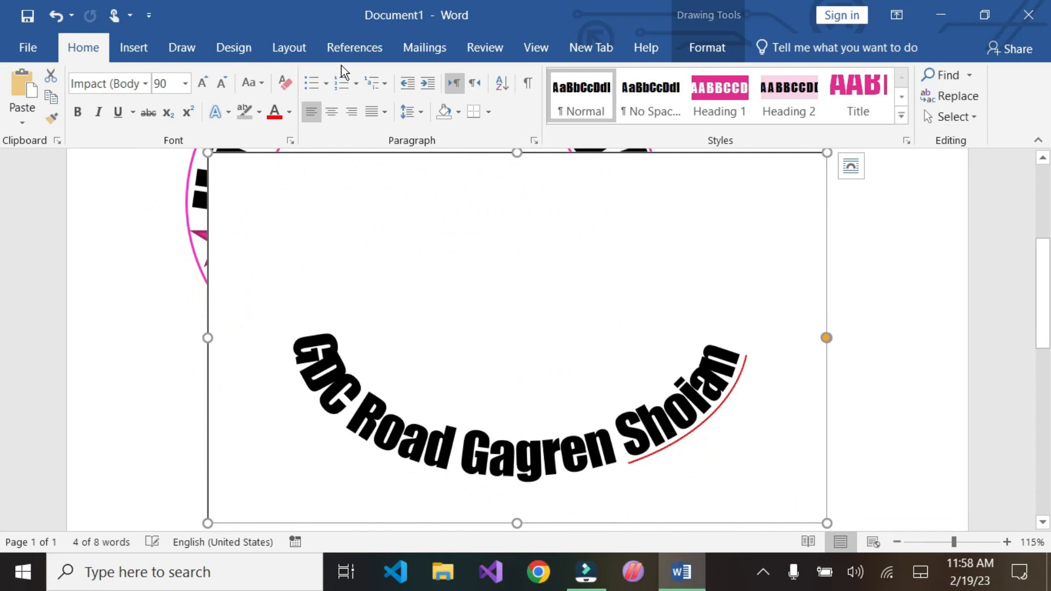
Remove the fill and outline from the downward-curved text's box
left_click(720, 48)
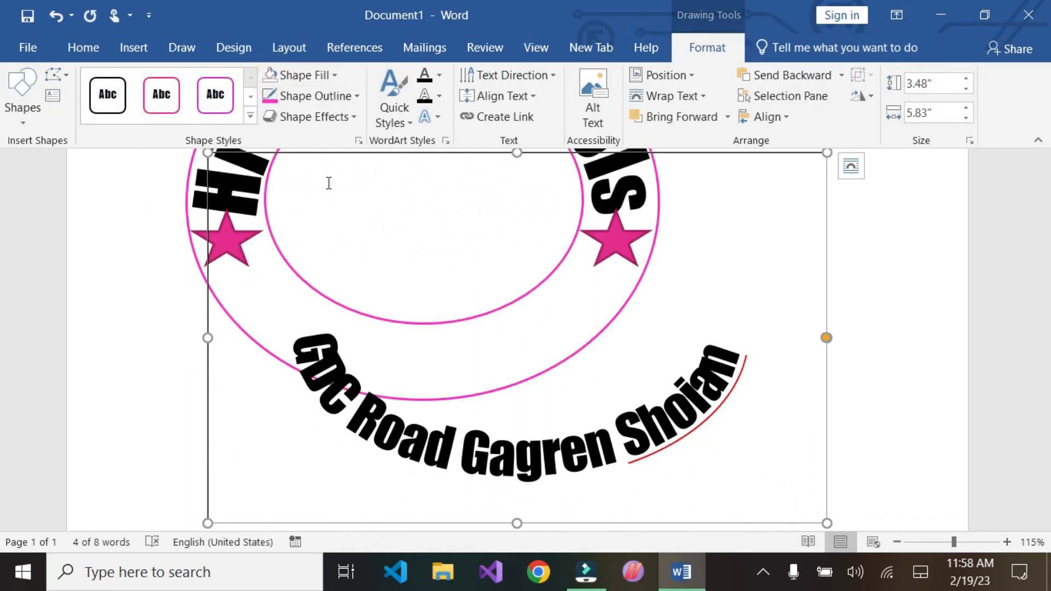
left_click(306, 117)
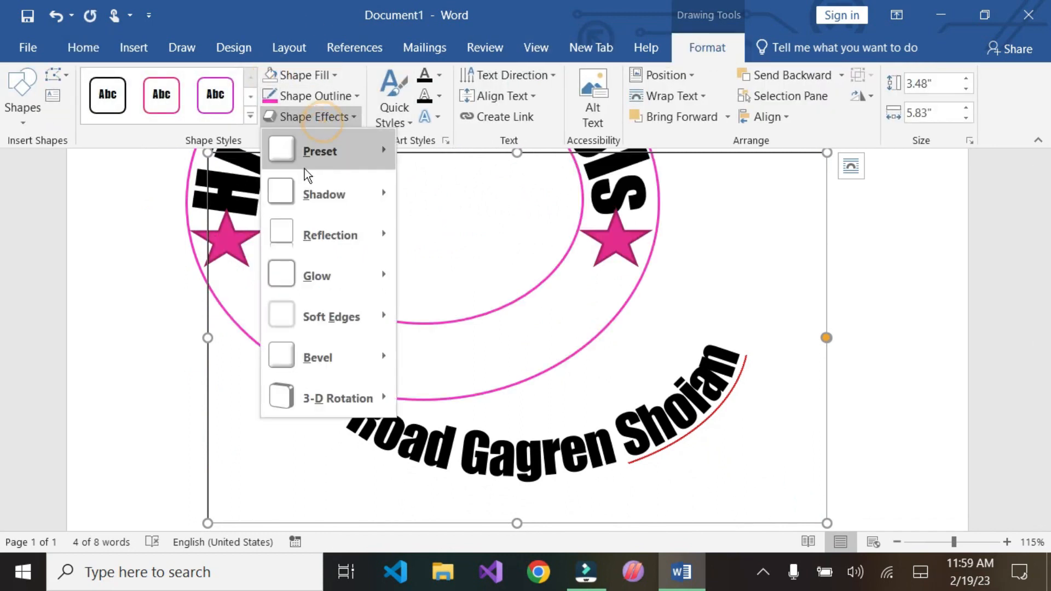
left_click(314, 99)
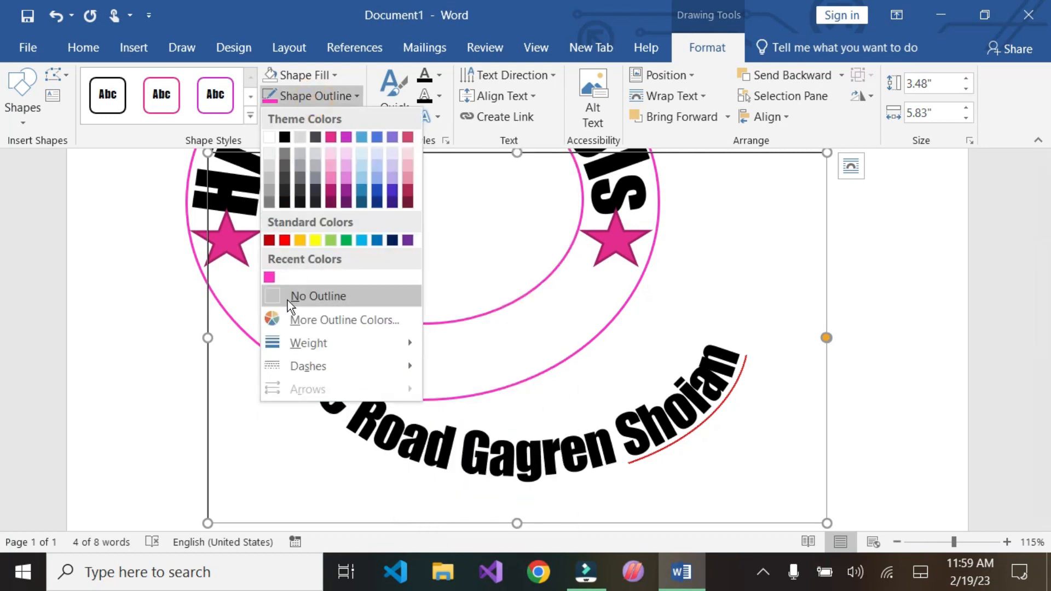
left_click(289, 298)
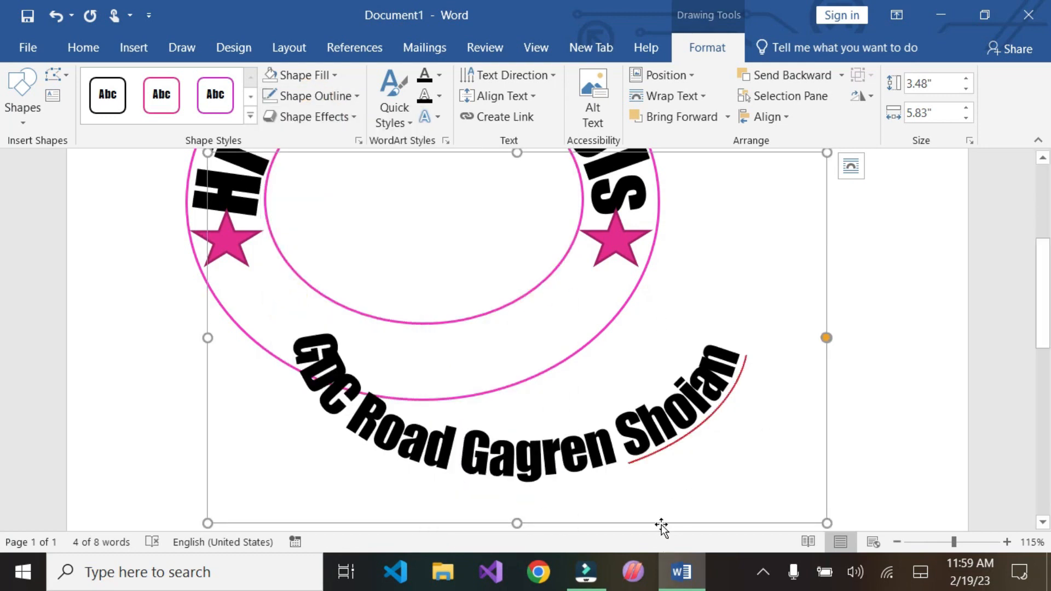
Move the curved text into the lower ring between the ellipses and resize its box to about 3.54" by 5.02"
left_click_drag(659, 522, 581, 438)
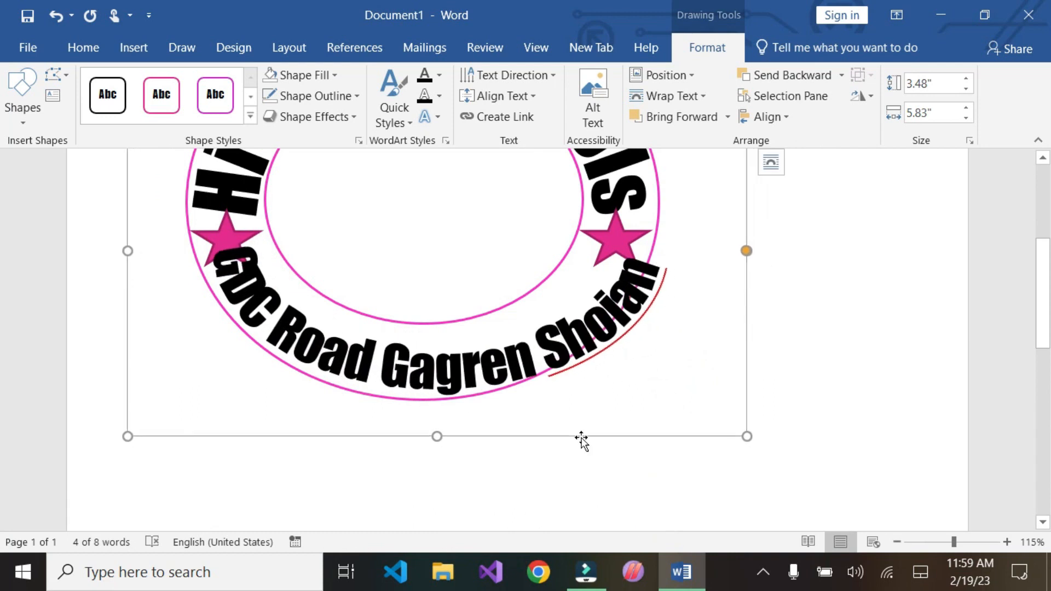
left_click_drag(747, 437, 680, 442)
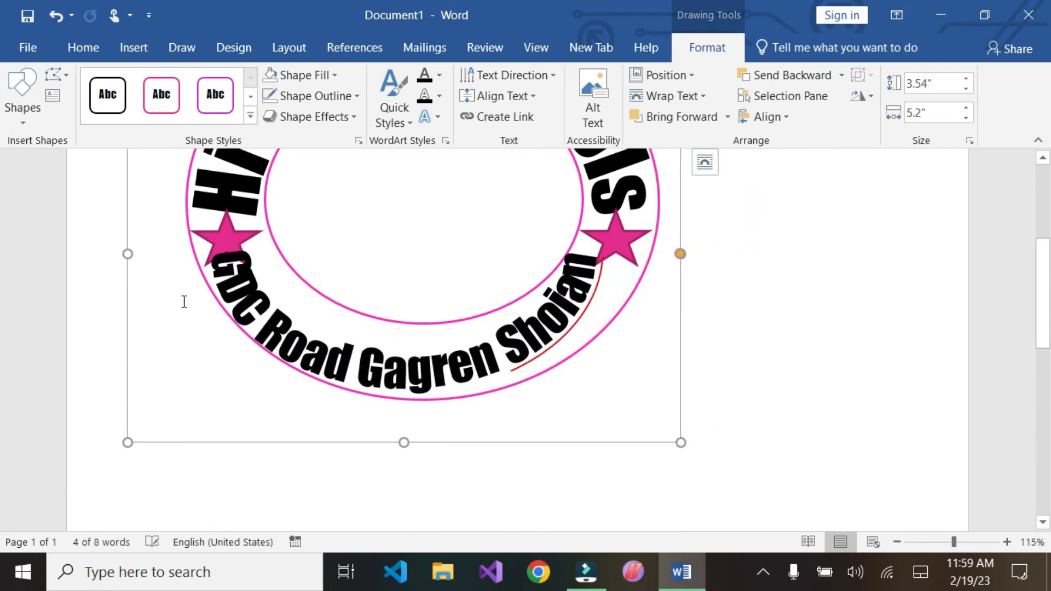
left_click_drag(126, 257, 147, 254)
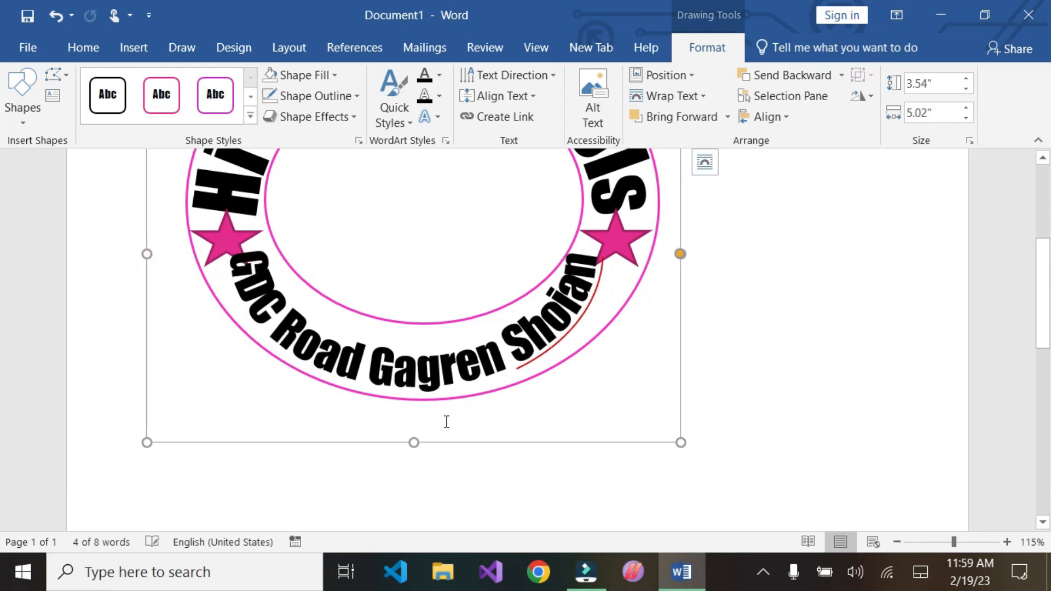
mouse_move(464, 442)
left_mouse_down()
mouse_move(472, 451)
mouse_move(477, 432)
left_mouse_up()
Resize the lower curved text's box to about 2.77" high and 5.32" wide so the text fits below the stars
scroll(458, 286, "up", 4)
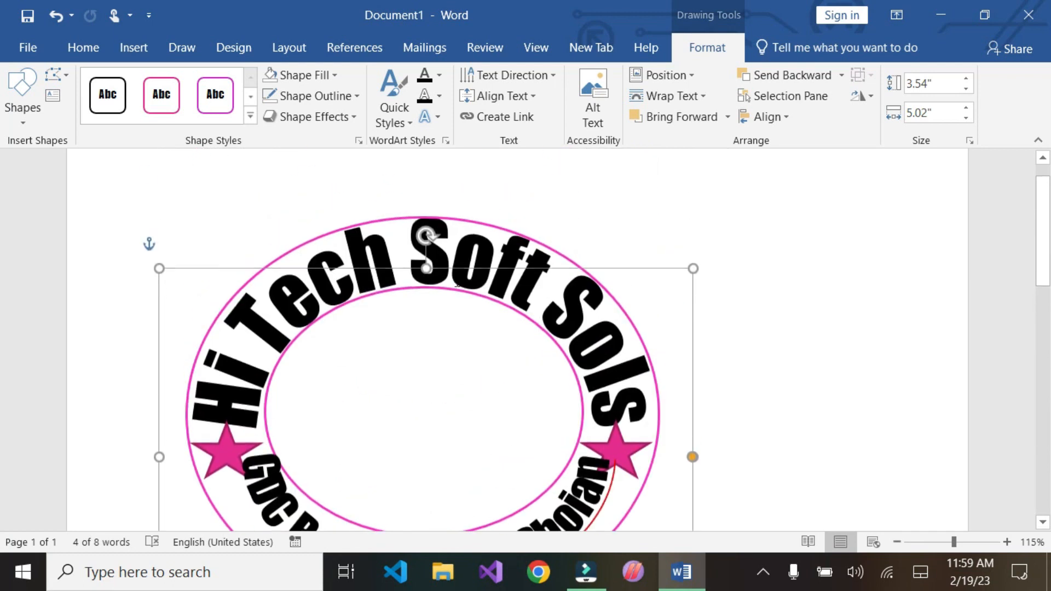
left_click_drag(423, 268, 423, 339)
scroll(550, 402, "down", 3)
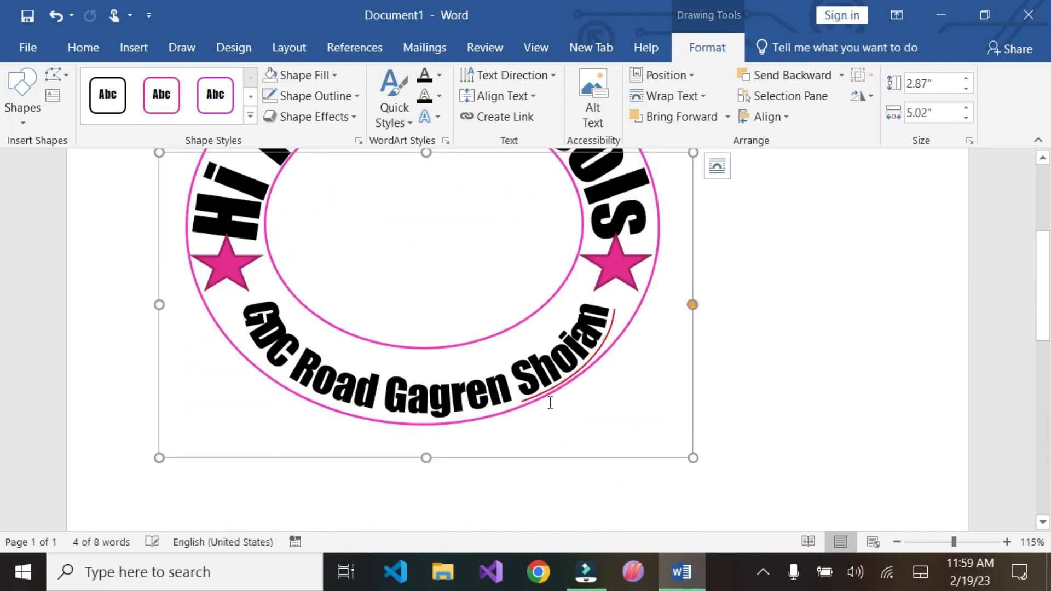
left_click_drag(159, 302, 140, 297)
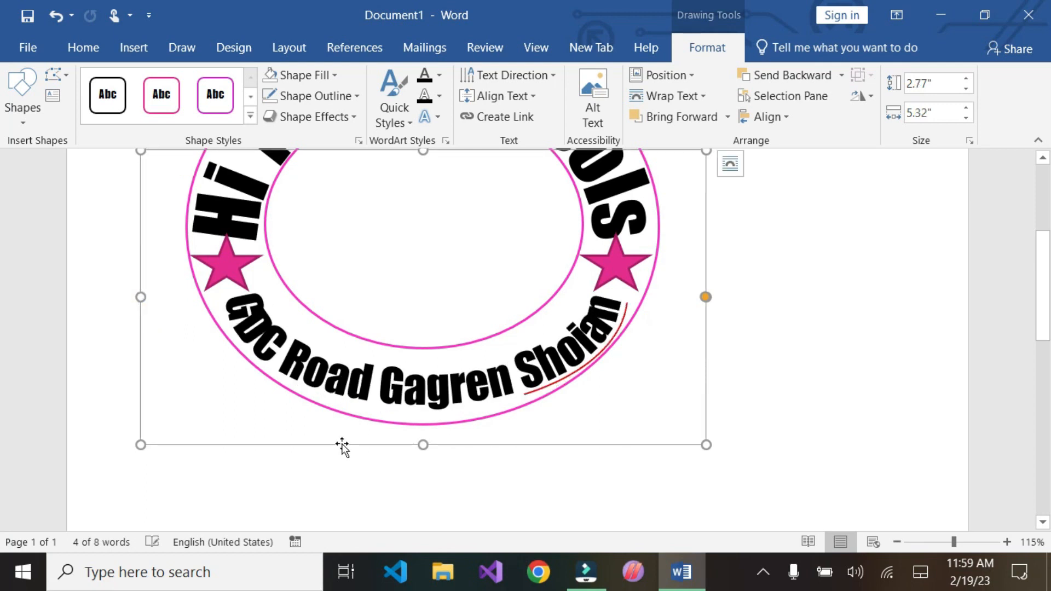